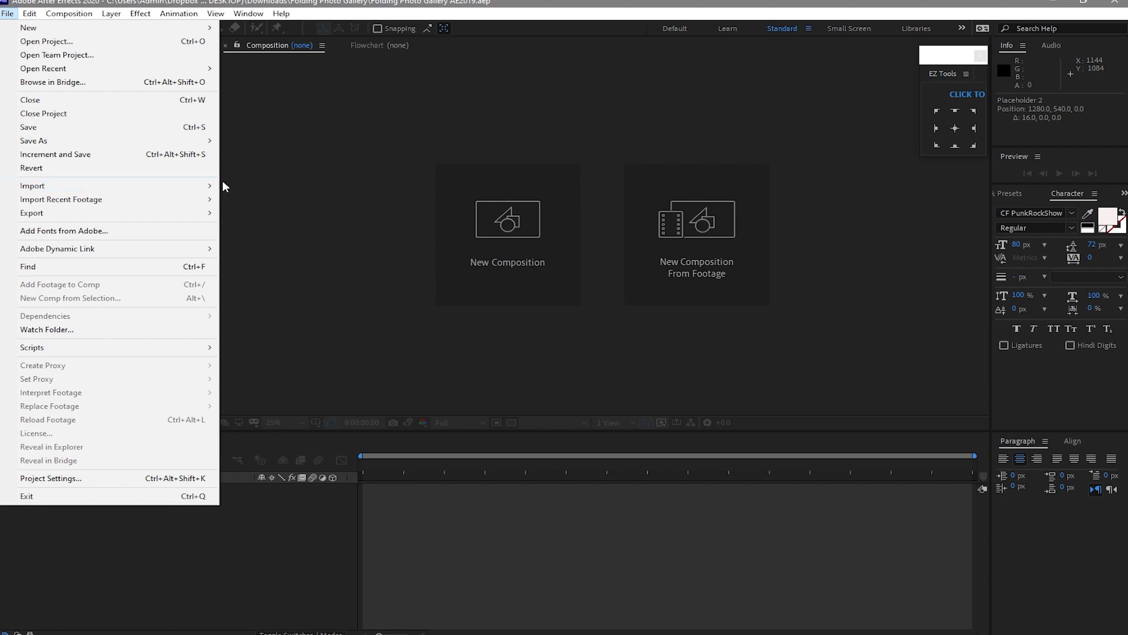
Step: Import the Assets folder from Downloads > Folding Photo Gallery into the project
left_click(226, 189)
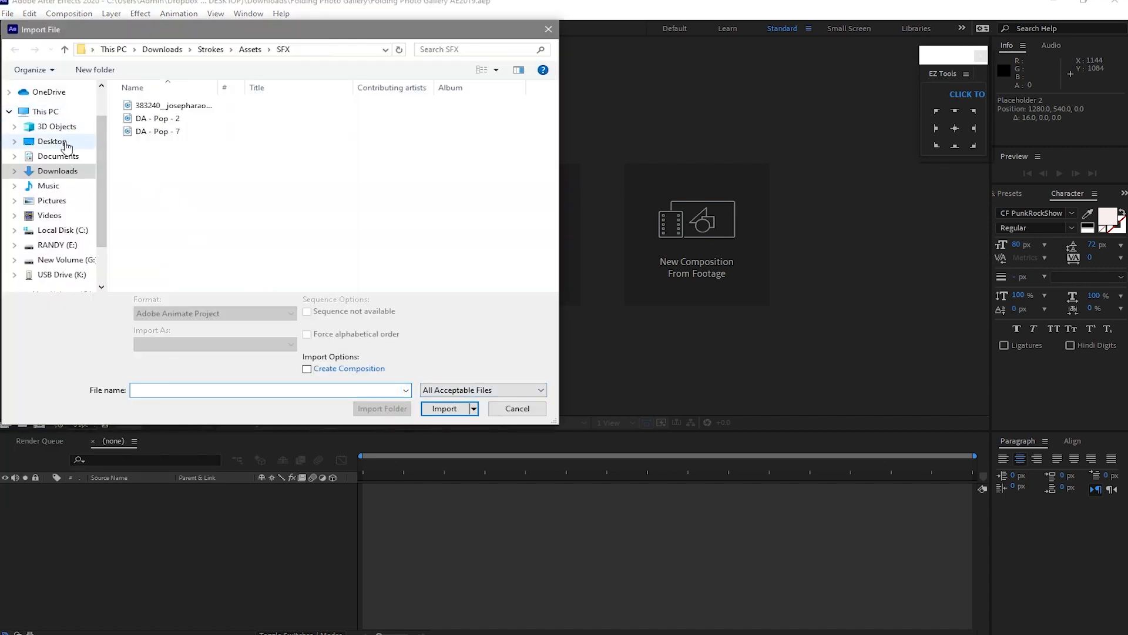
left_click(69, 172)
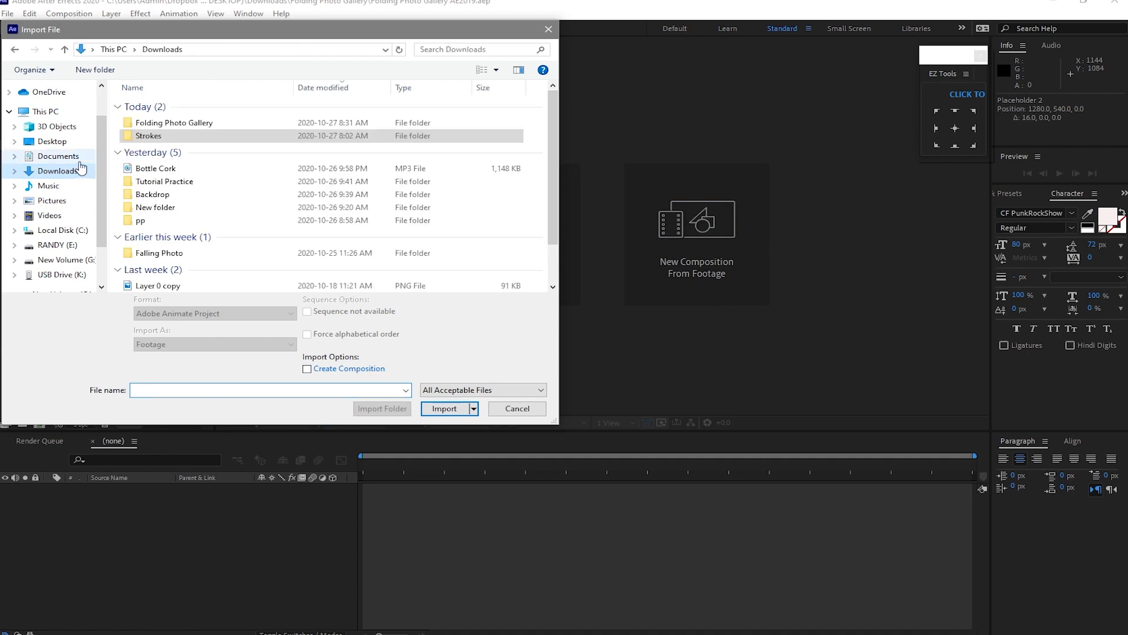
left_click(154, 125)
double_click(153, 127)
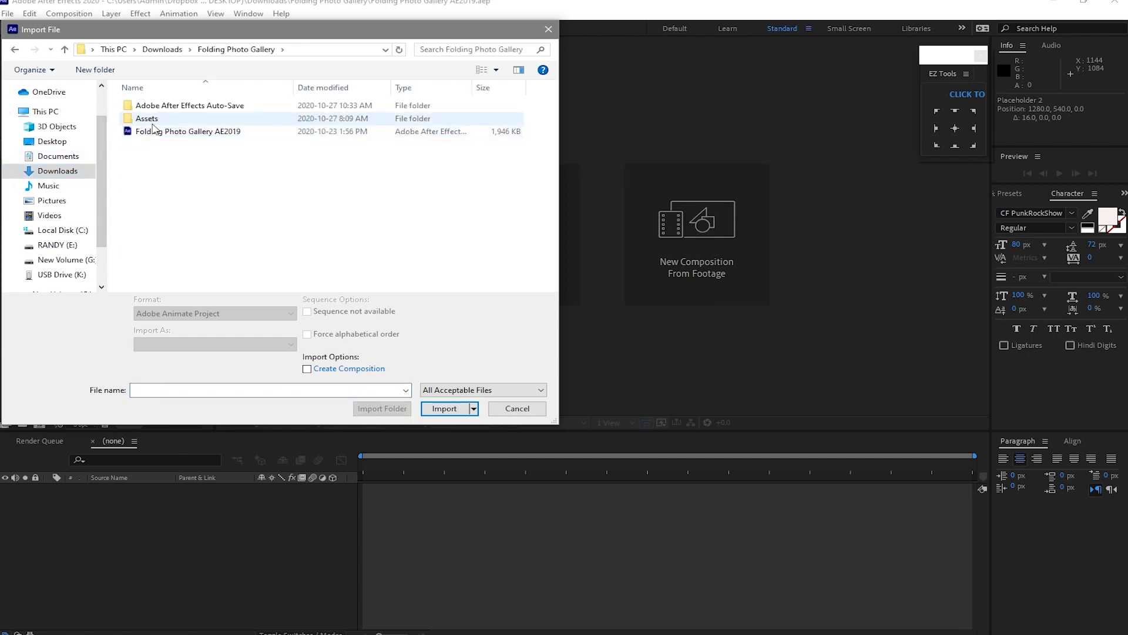
left_click(153, 119)
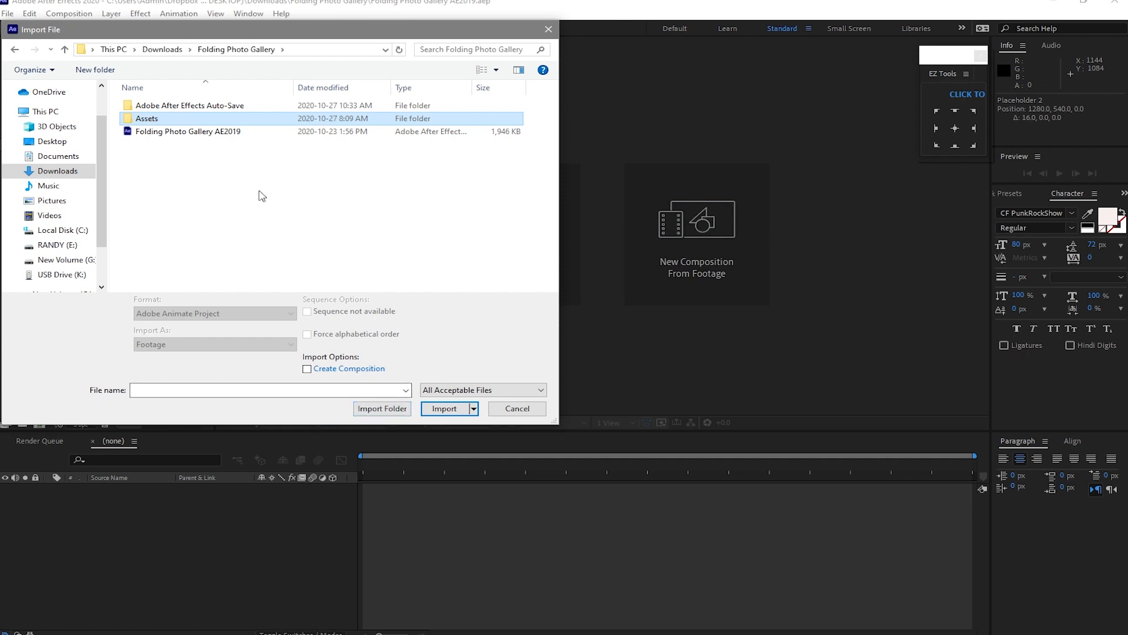
left_click(381, 408)
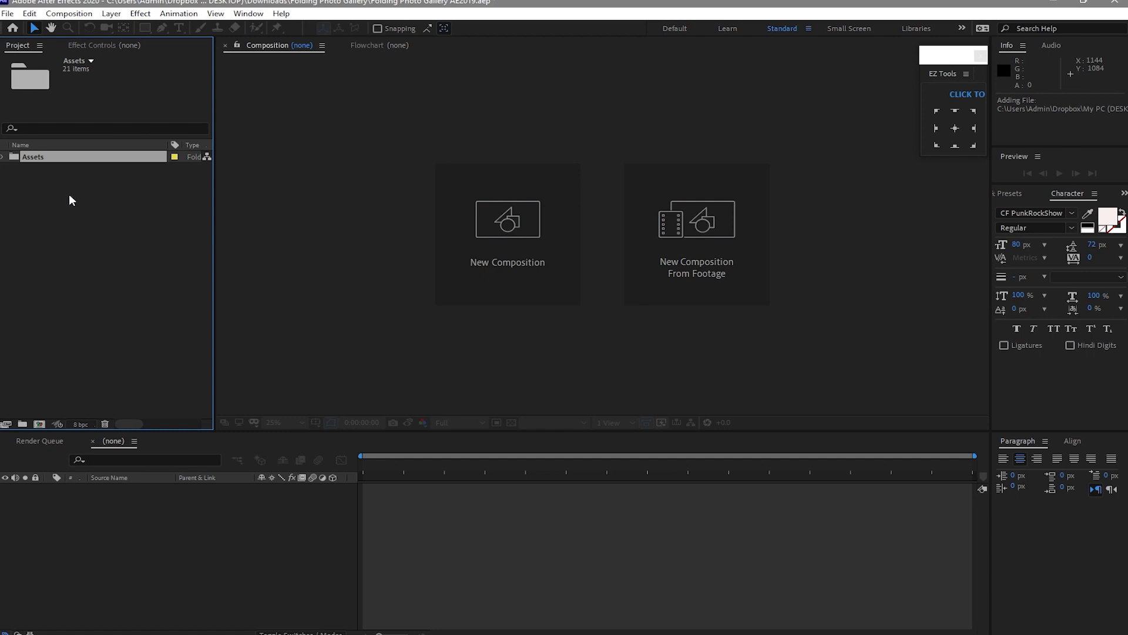
Step: Create a 1920 x 1080 px composition named Main 1 at 30 fps with a 10-second duration
left_click(59, 13)
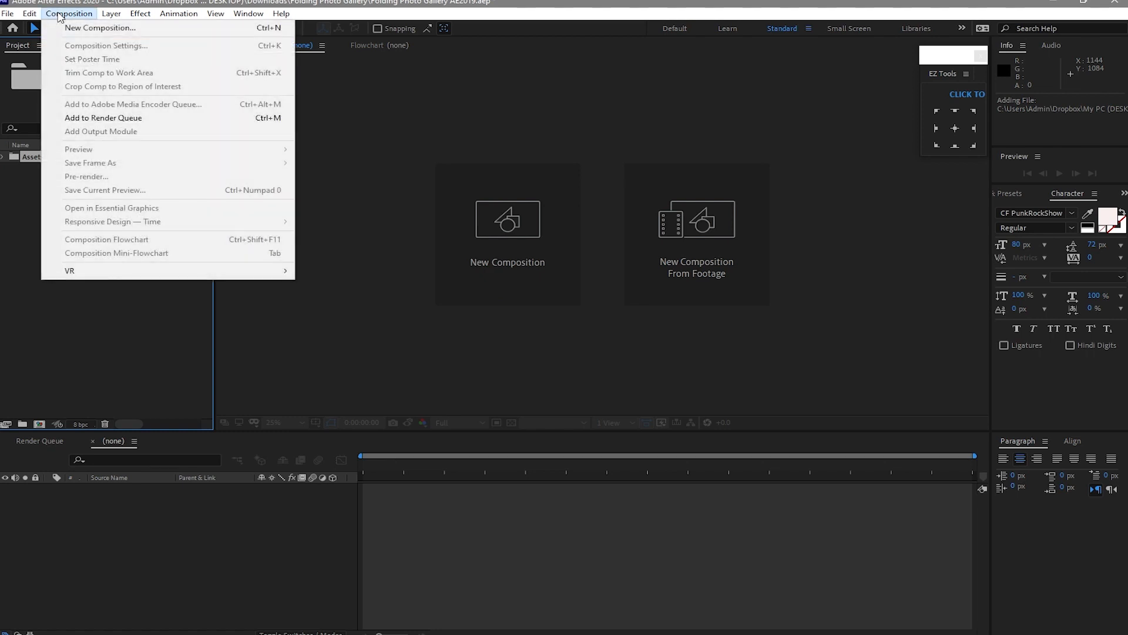
left_click(78, 29)
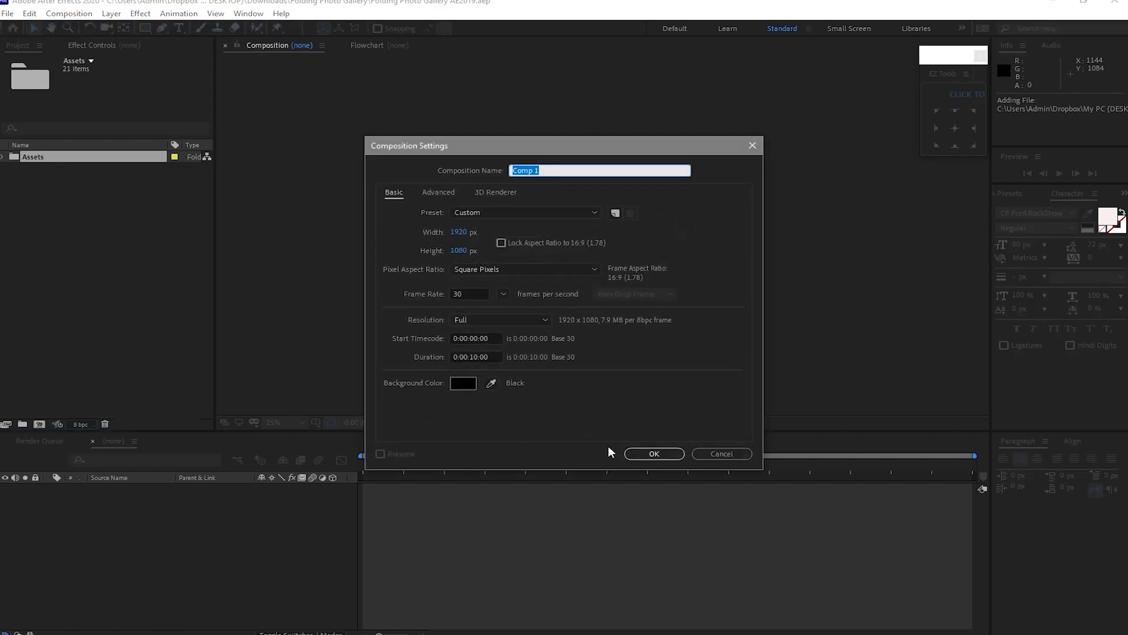
type("Main 1")
left_click(652, 453)
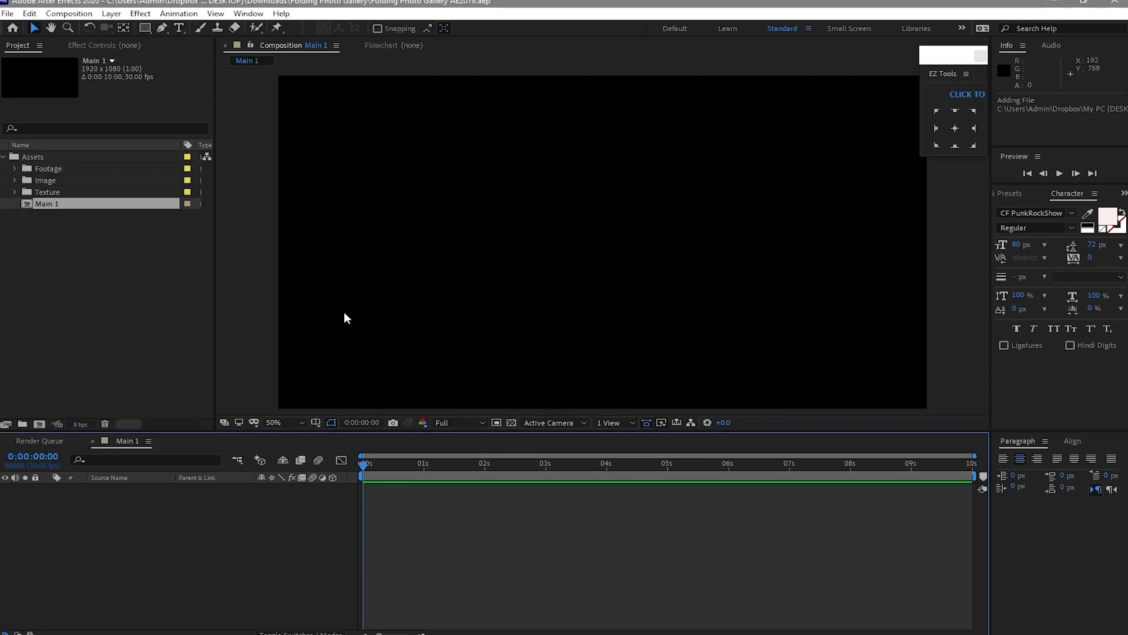
Step: Create another 1920 x 1080 px, 30 fps, 10-second composition named Final
left_click(65, 14)
left_click(80, 22)
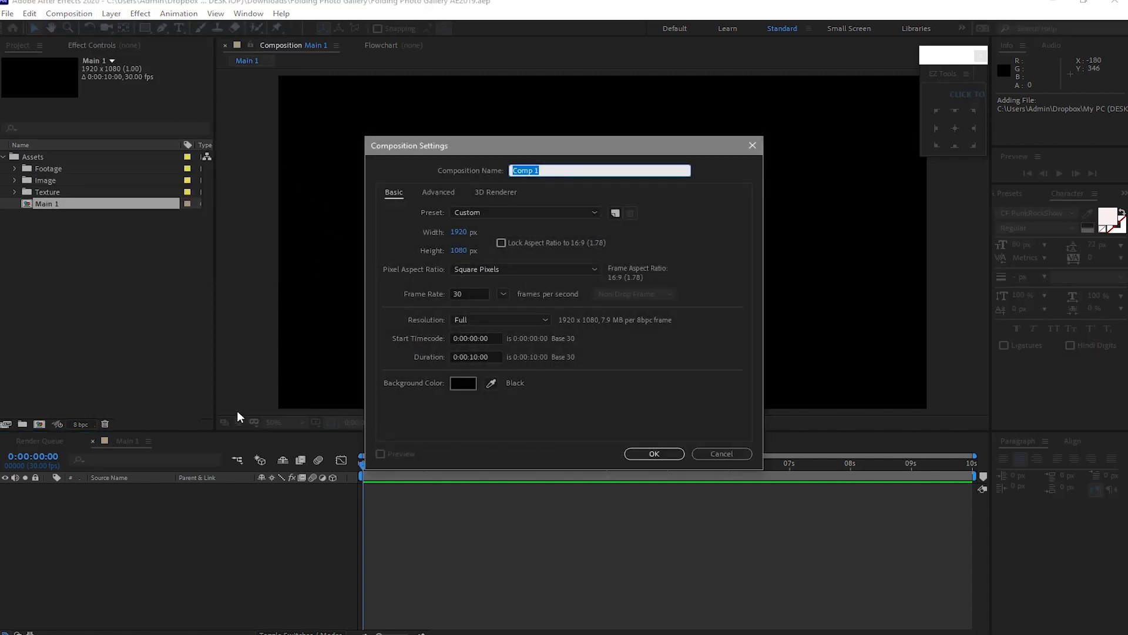
type("Final")
left_click(646, 455)
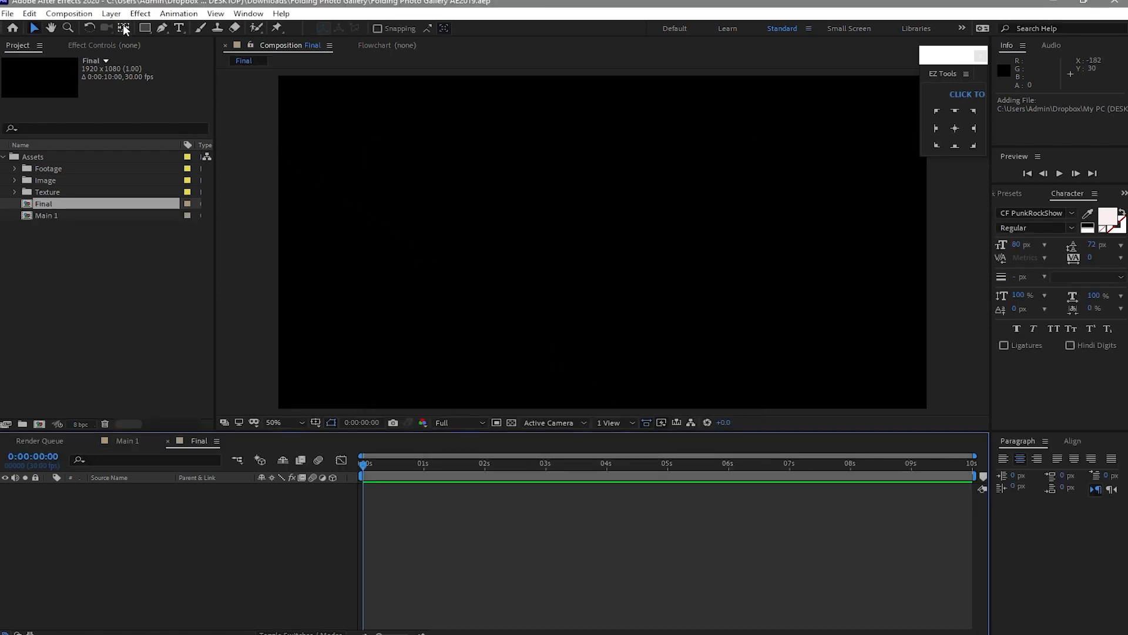
Step: Create a composition named Frame with a width and height of 2000 px
left_click(81, 16)
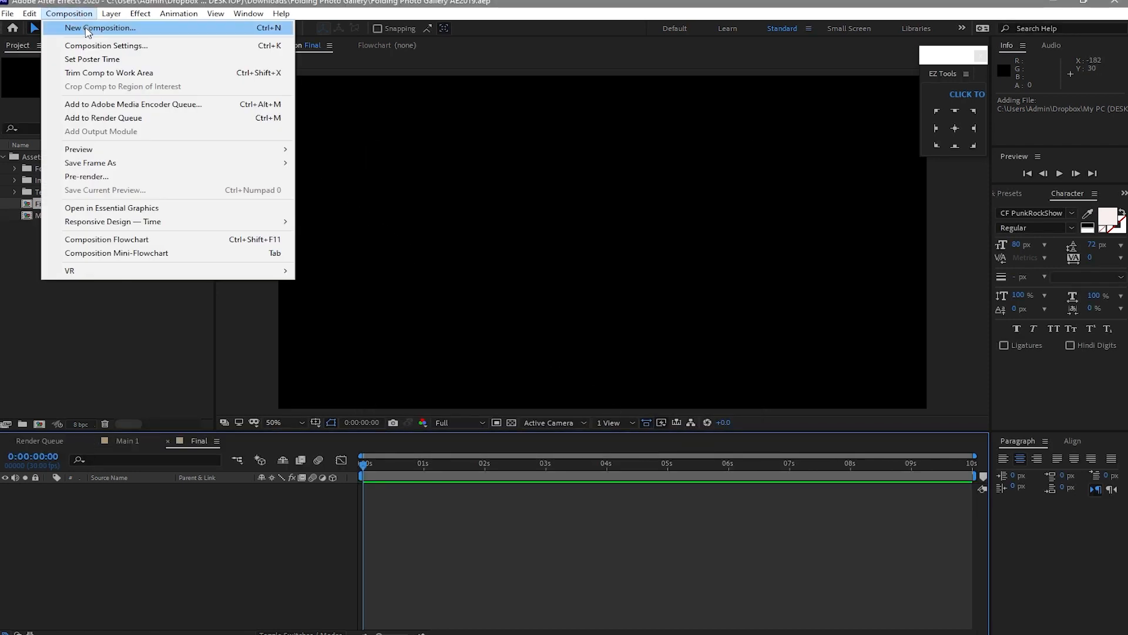
left_click(88, 30)
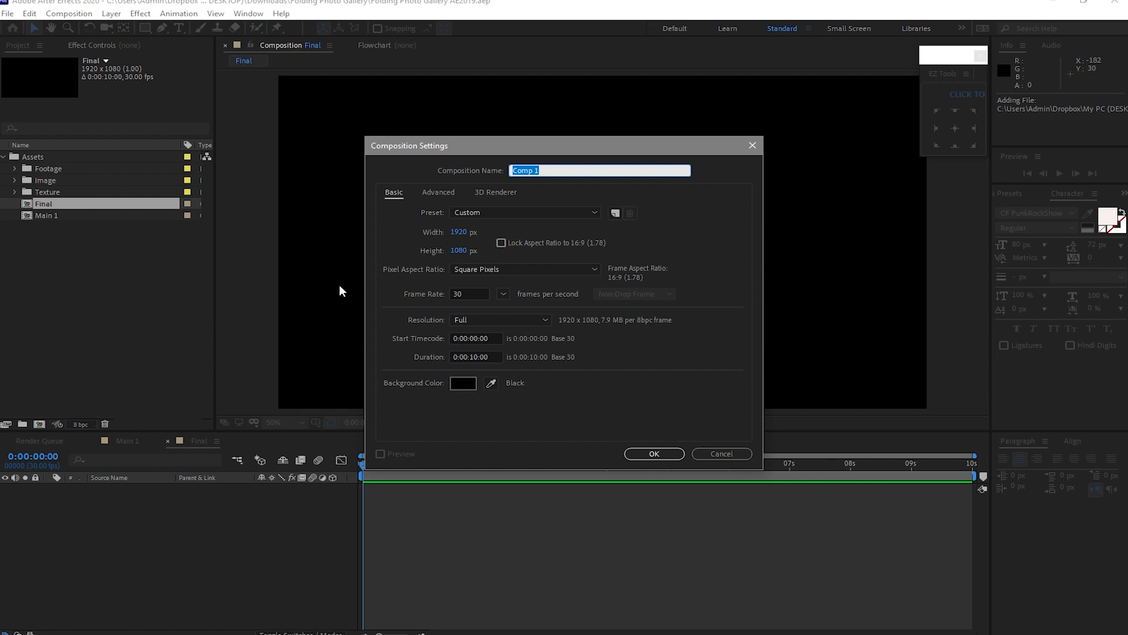
type("Frame")
left_click(456, 232)
type("2000")
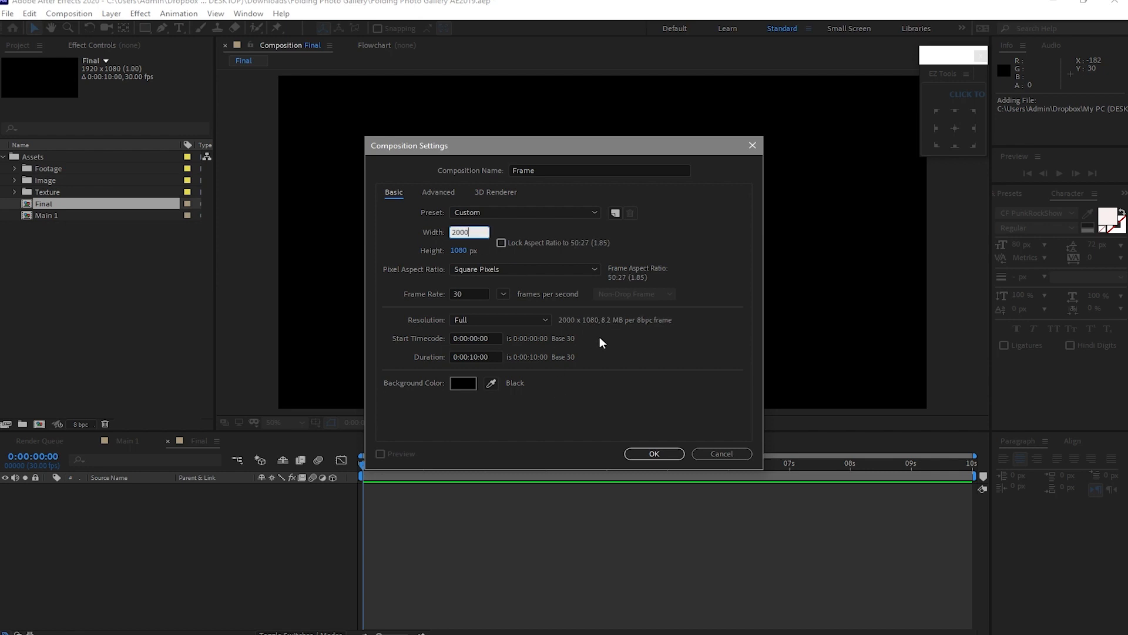
left_click(458, 251)
type("2000")
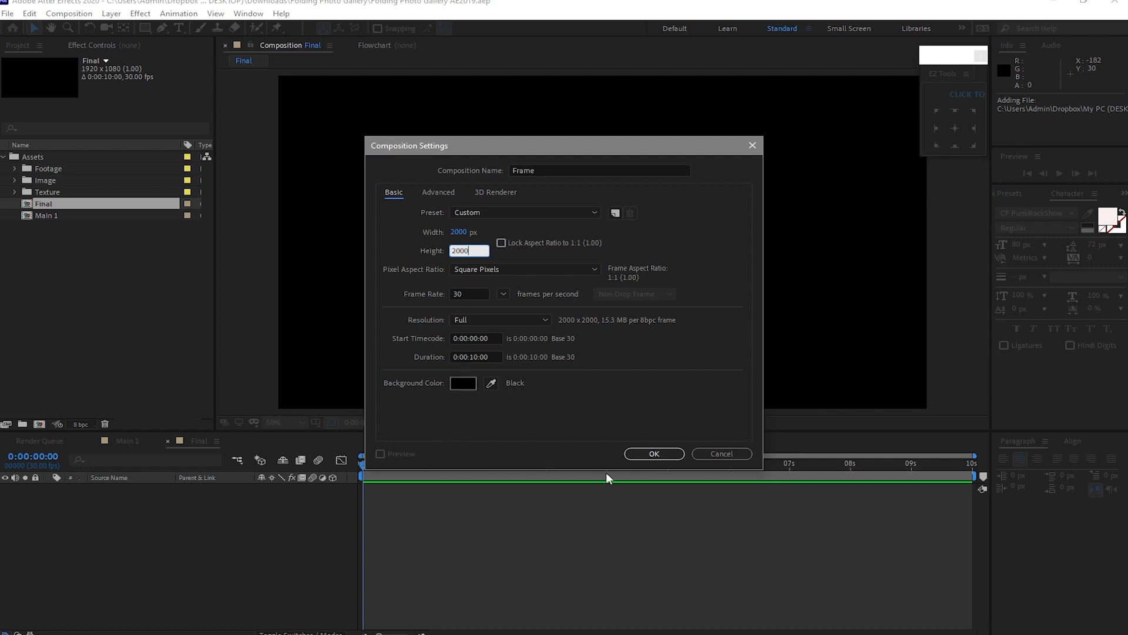
left_click(637, 457)
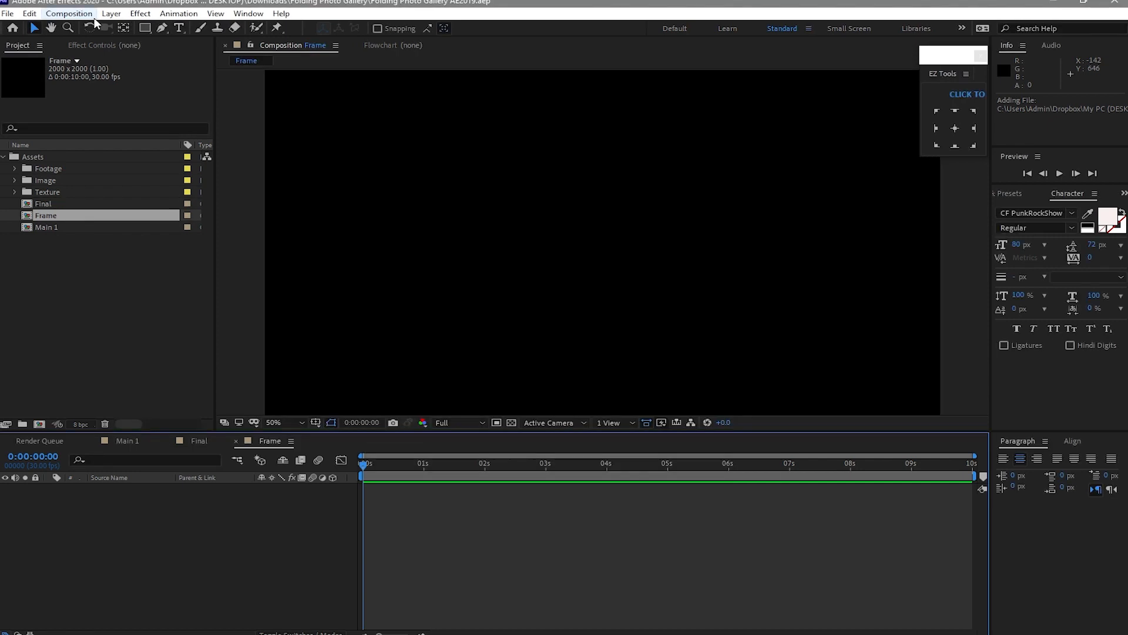
Step: Create a 2000 x 2000 px composition named Back, keeping 30 fps and a 10-second duration
left_click(88, 14)
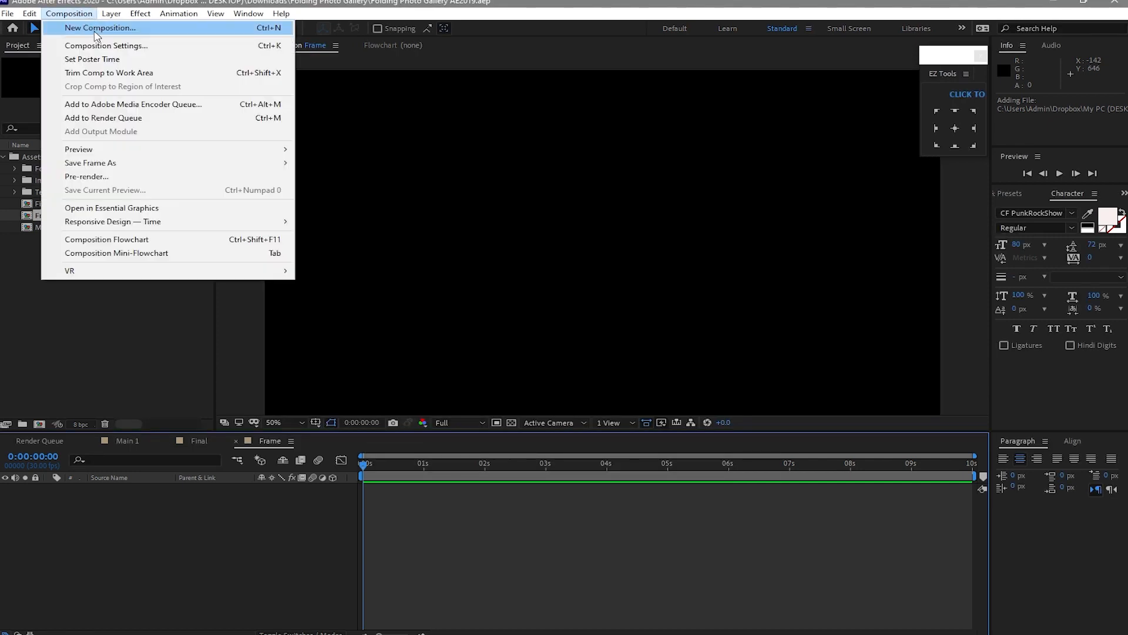
left_click(77, 23)
type("Back")
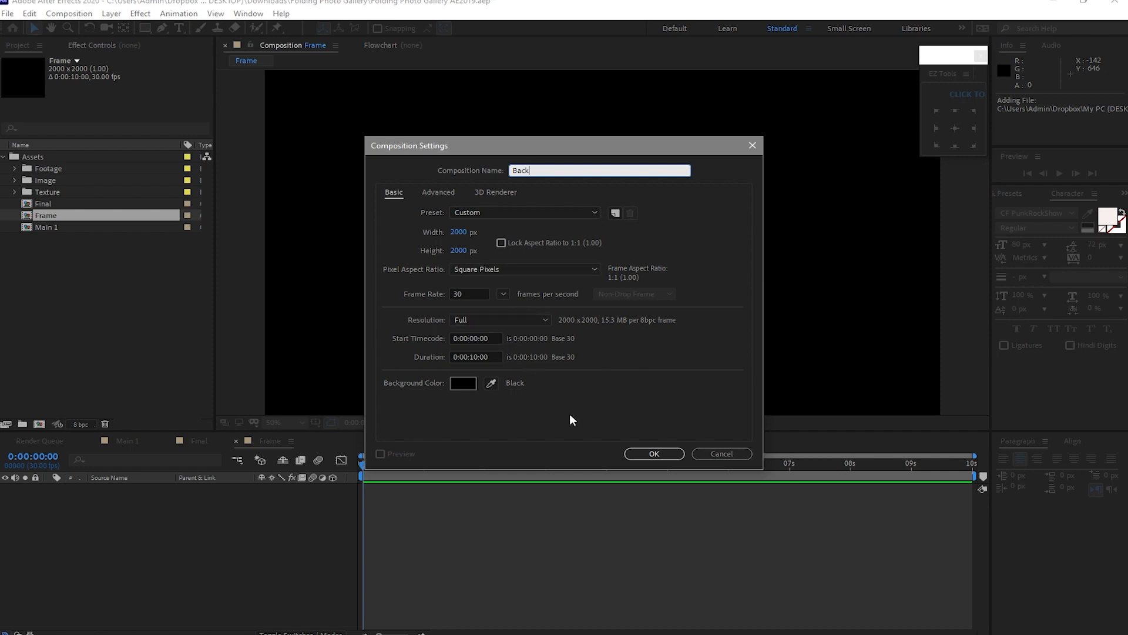
left_click(632, 451)
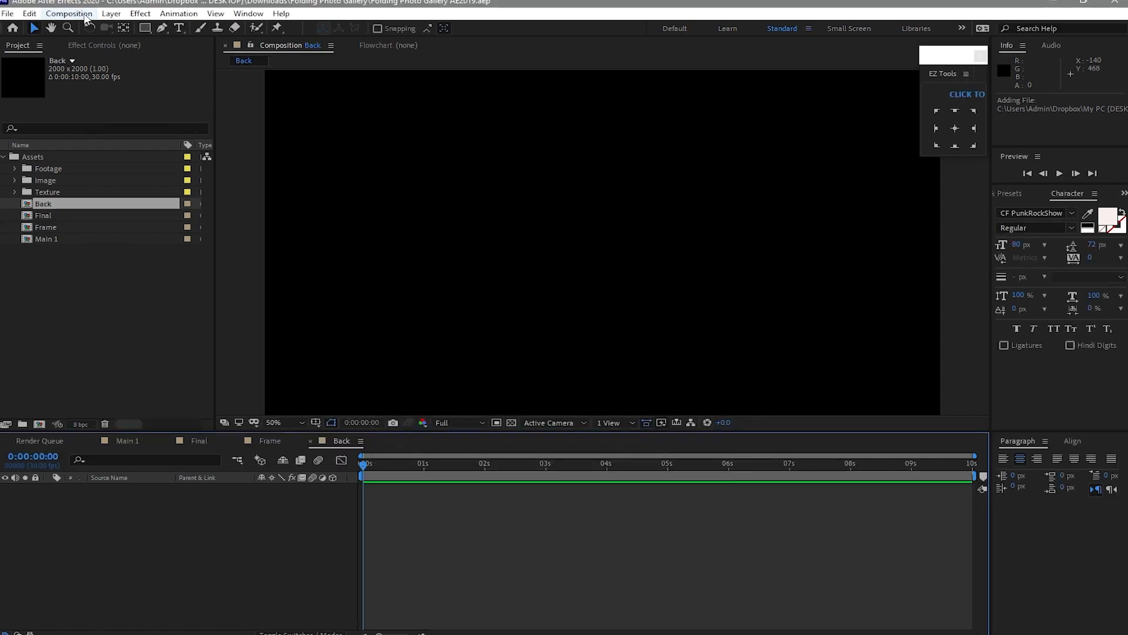
Step: Create a 2000 x 2000 px composition named Placeholder 1 with the same frame rate and duration
left_click(85, 14)
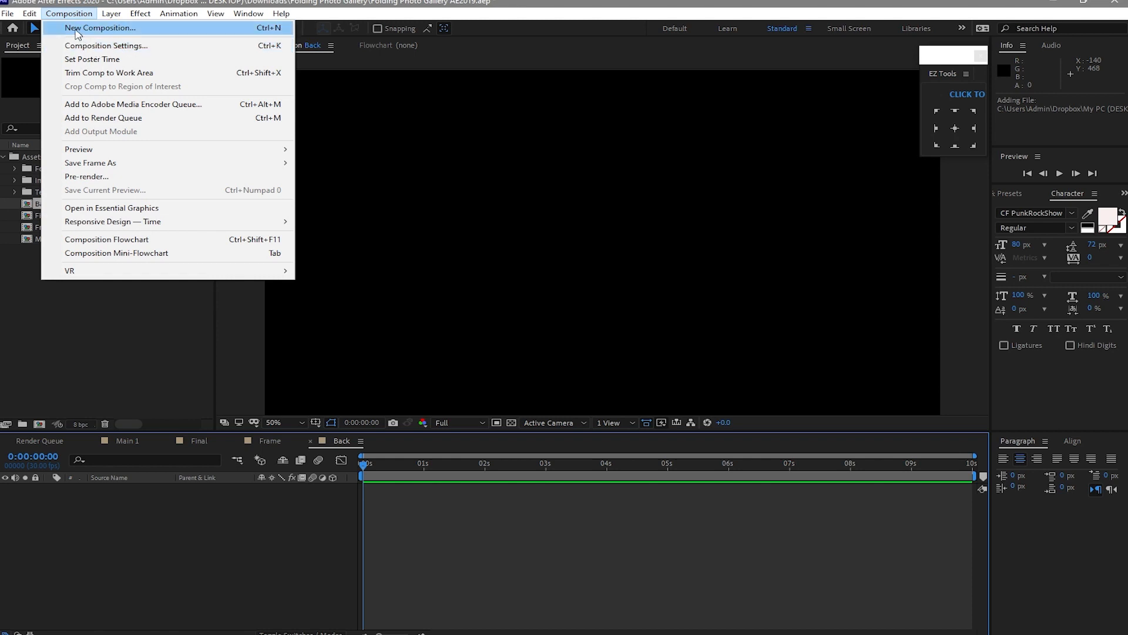
left_click(88, 30)
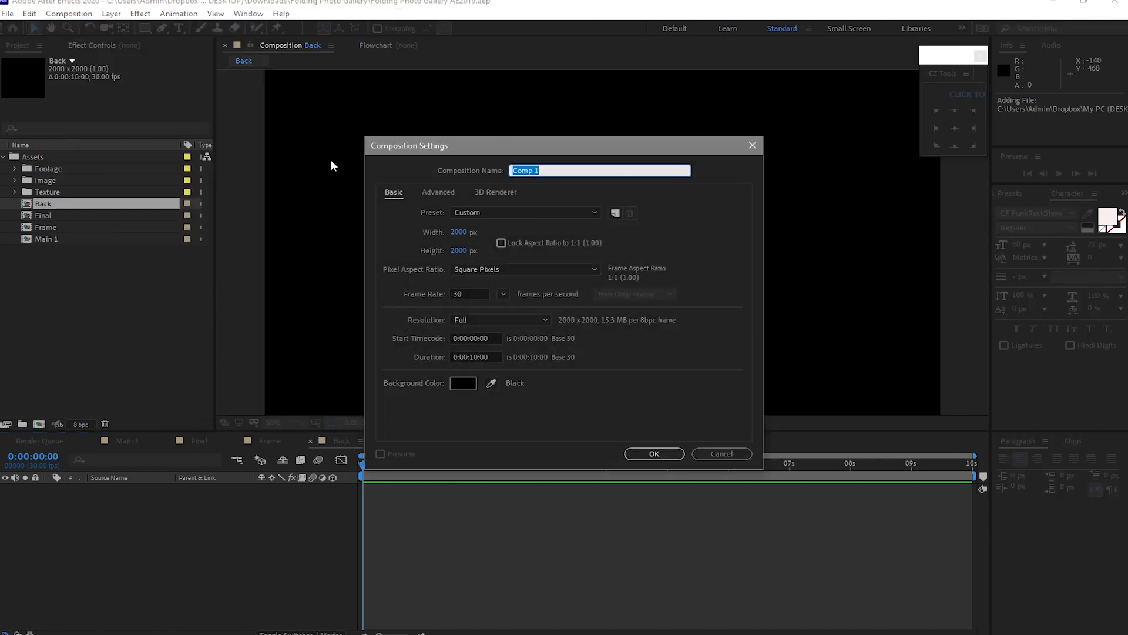
type("Placeholder 1")
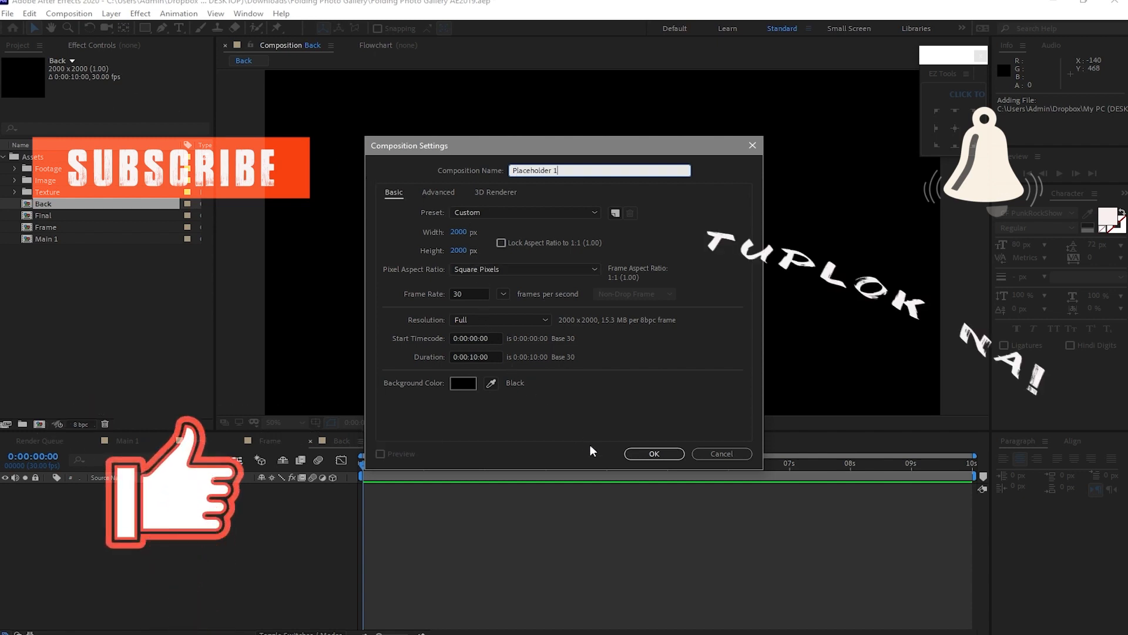
left_click(637, 456)
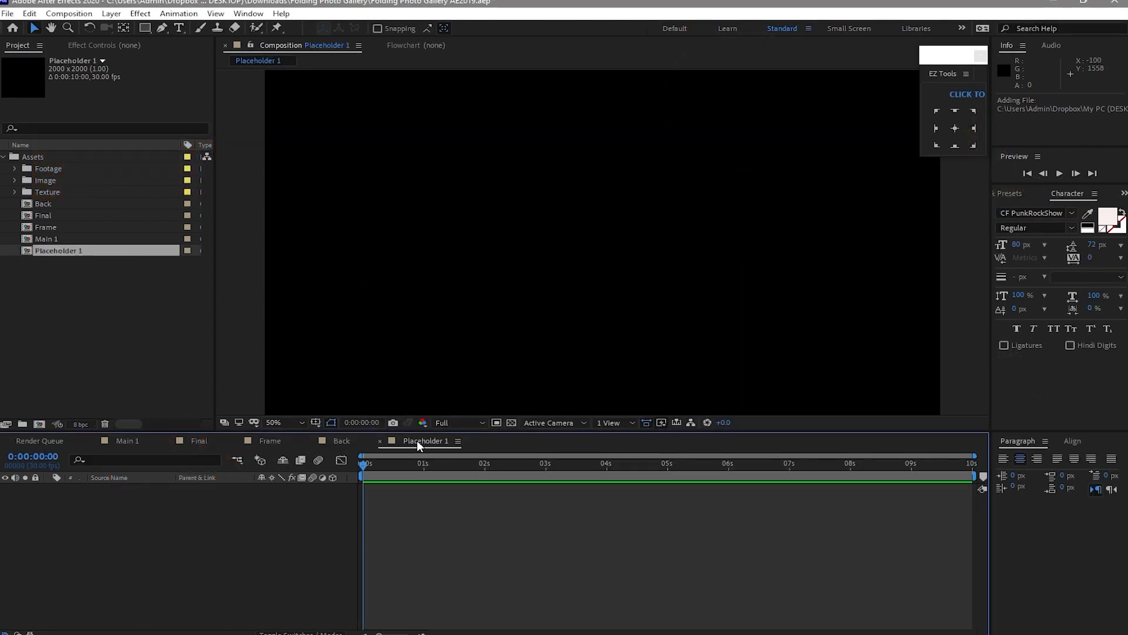
Step: In the Frame composition, add an unfilled rectangle shape covering the whole frame with a white 100 px stroke
left_click(280, 445)
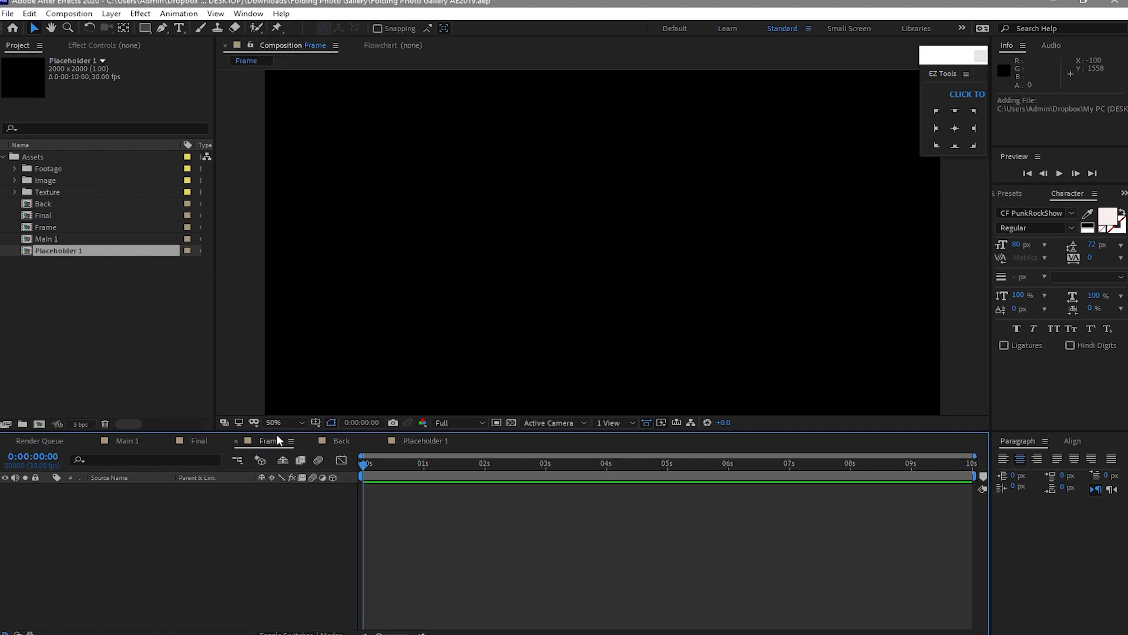
double_click(146, 26)
key("comma")
key("comma")
key("comma")
key("comma")
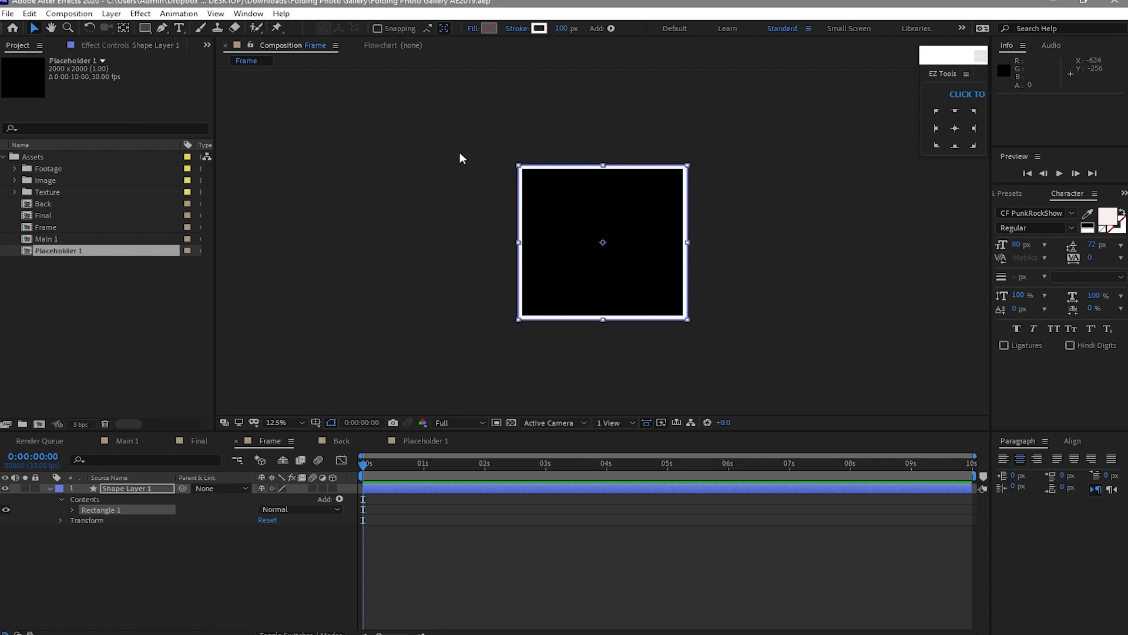
Step: In the Back composition, add a 2000 x 2000 px pale cyan solid layer named Back
left_click(333, 443)
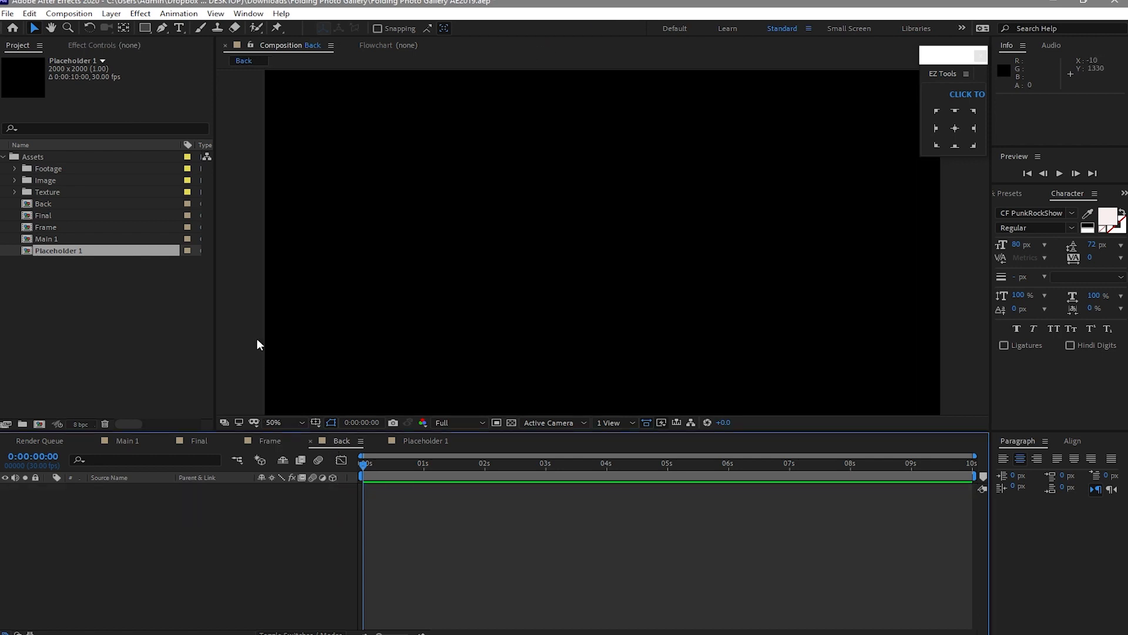
key("comma")
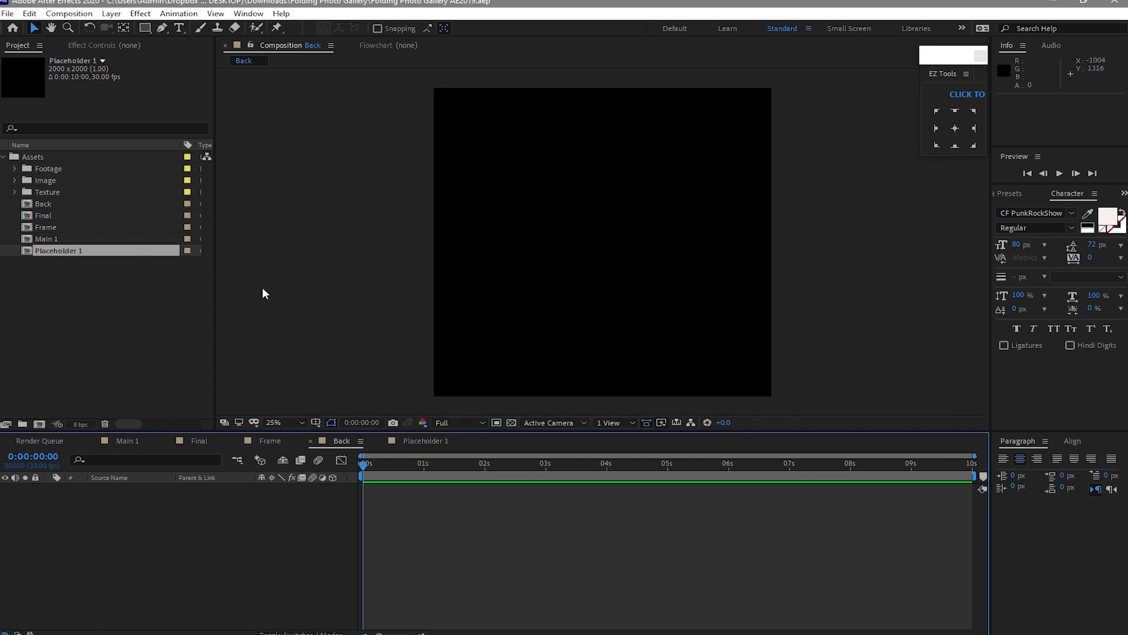
left_click(111, 14)
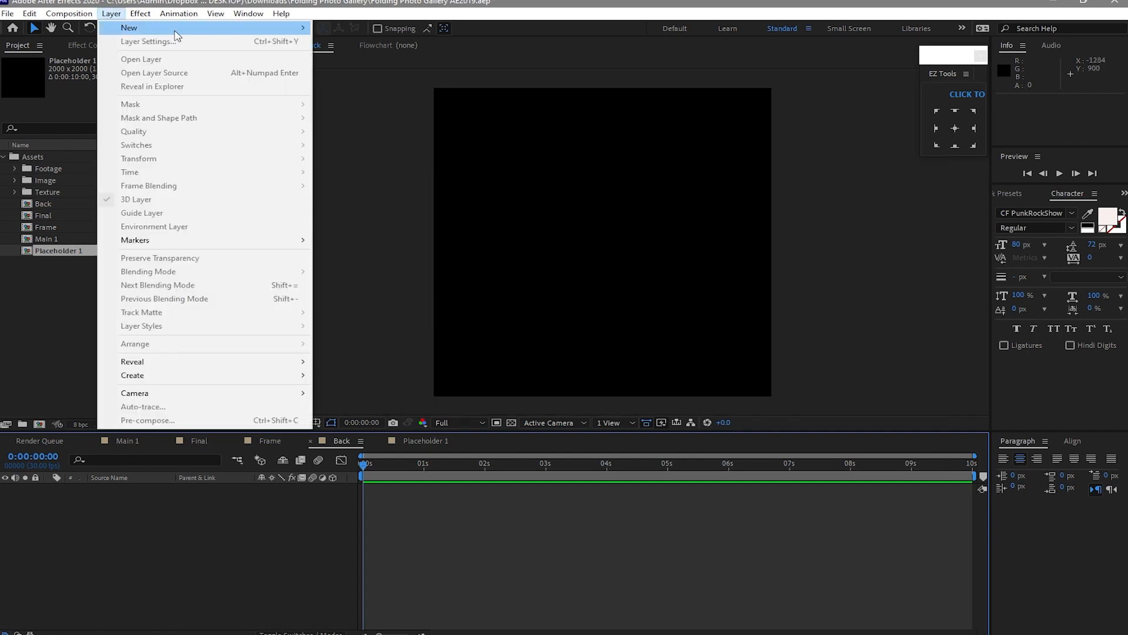
mouse_move(256, 28)
left_click(353, 42)
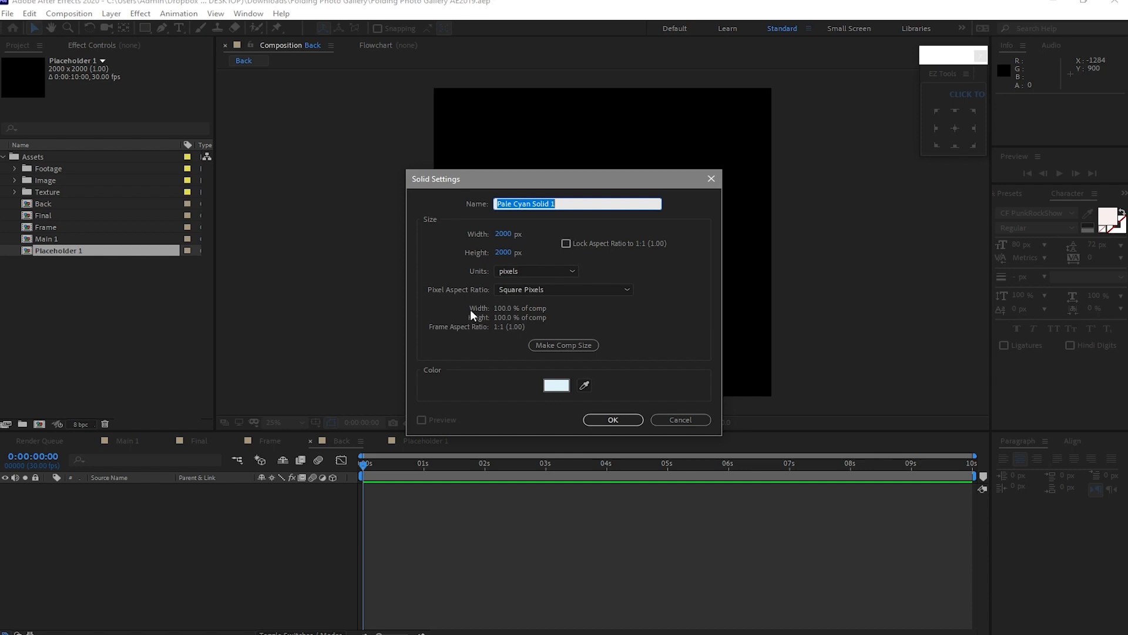
type("Back")
left_click(619, 421)
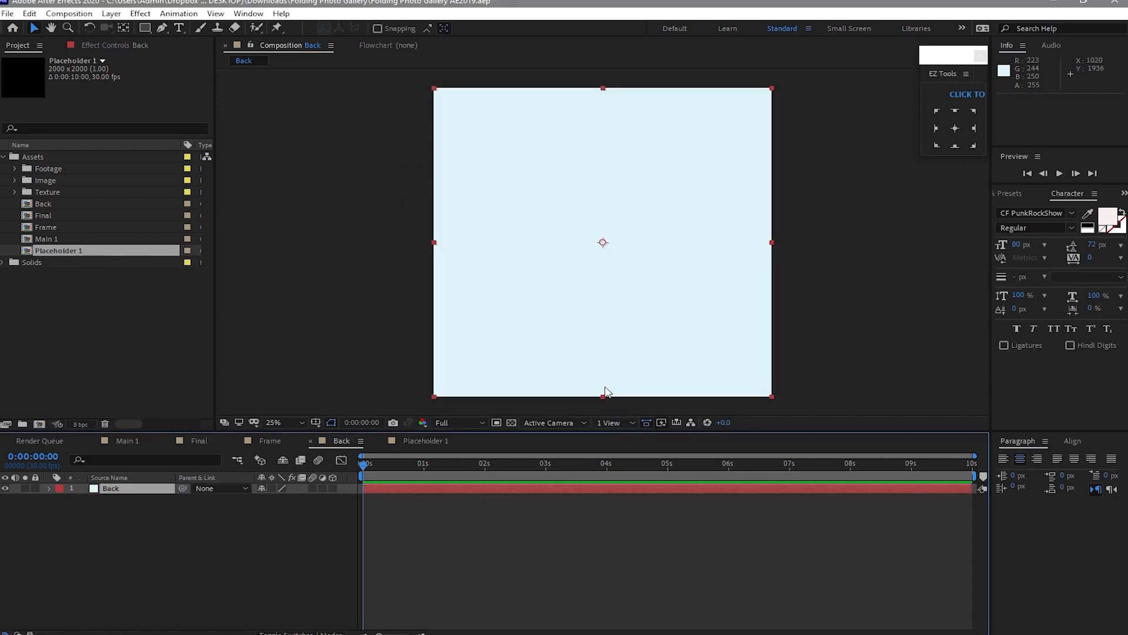
Step: Place the Frame composition as a layer in the Placeholder 1 composition
left_click(427, 444)
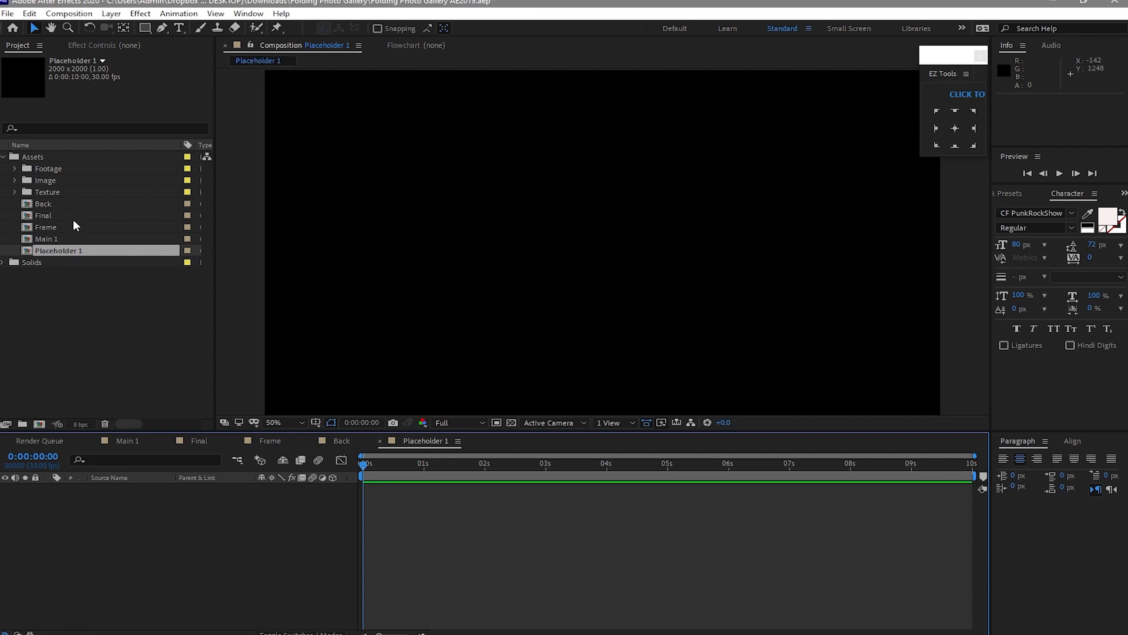
left_click_drag(76, 227, 90, 504)
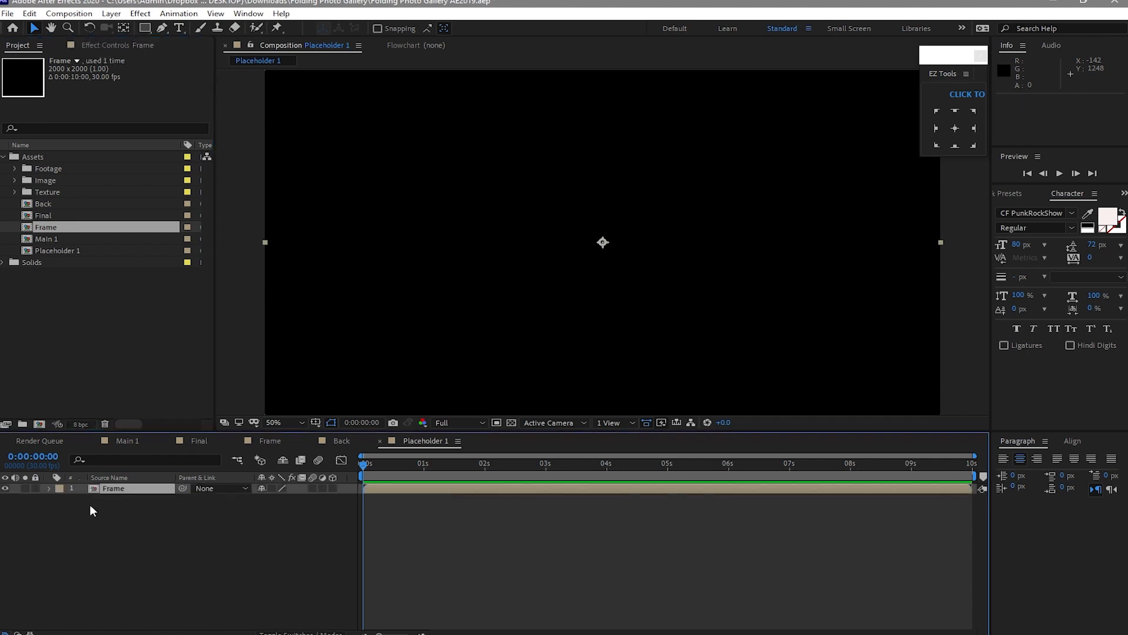
key("comma")
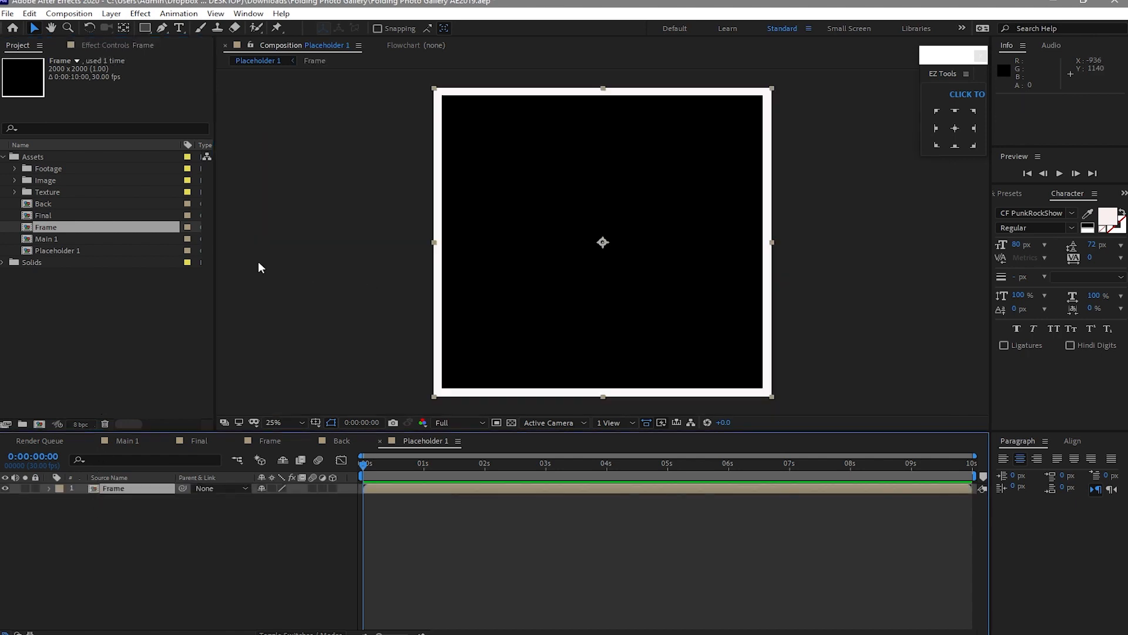
Step: Duplicate the Placeholder 1 composition four times in the project
left_click(106, 252)
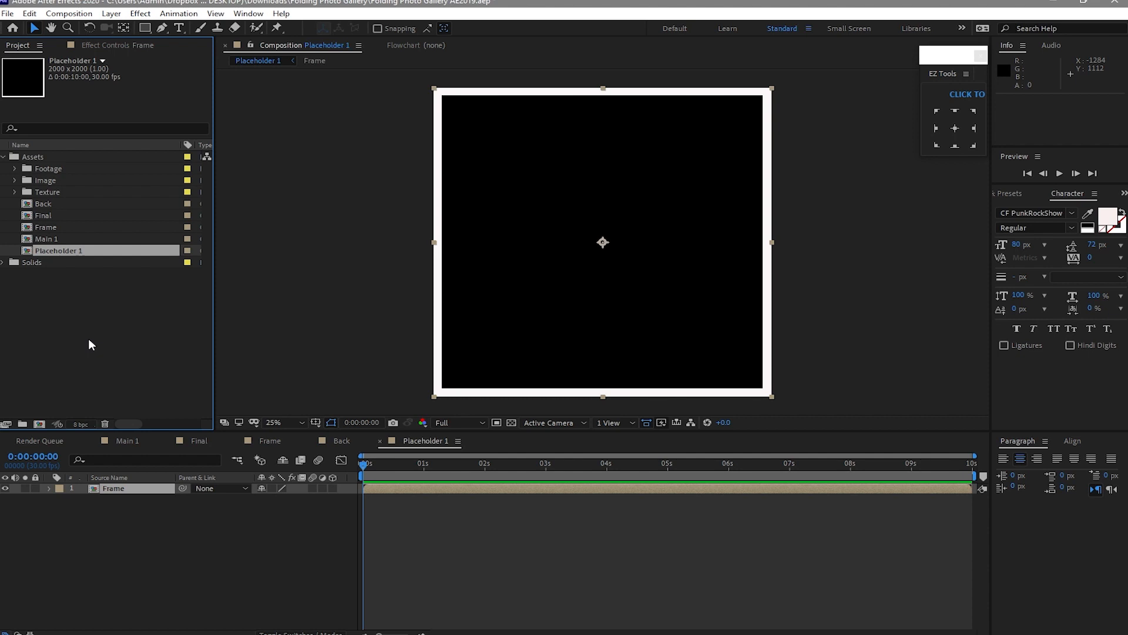
key("ctrl+d")
key("ctrl+d")
key("ctrl+d")
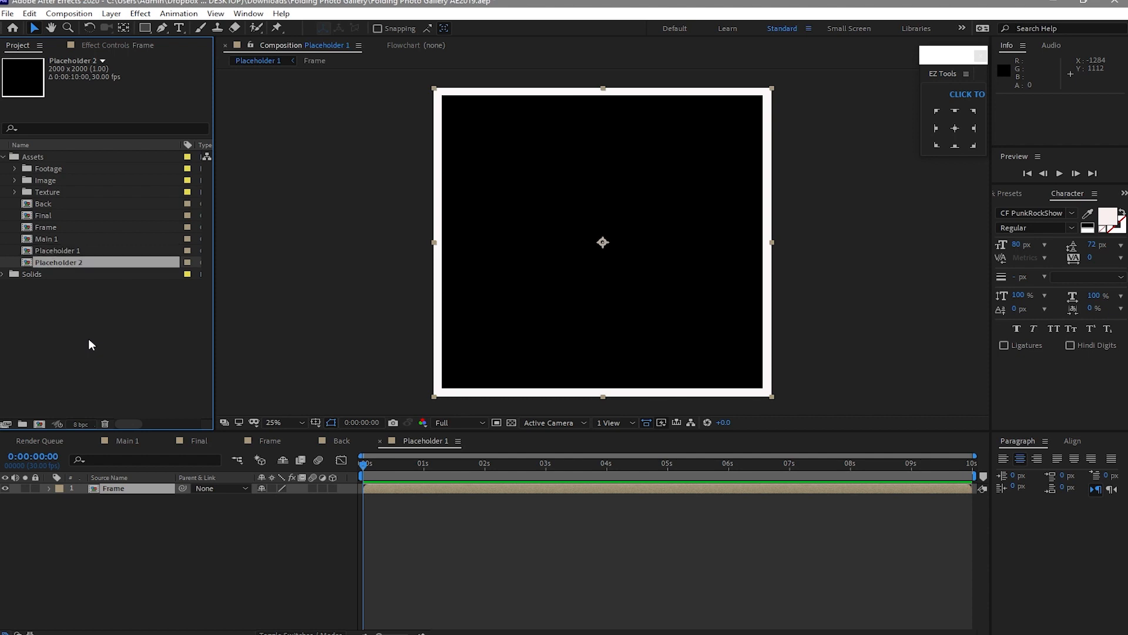
key("ctrl+d")
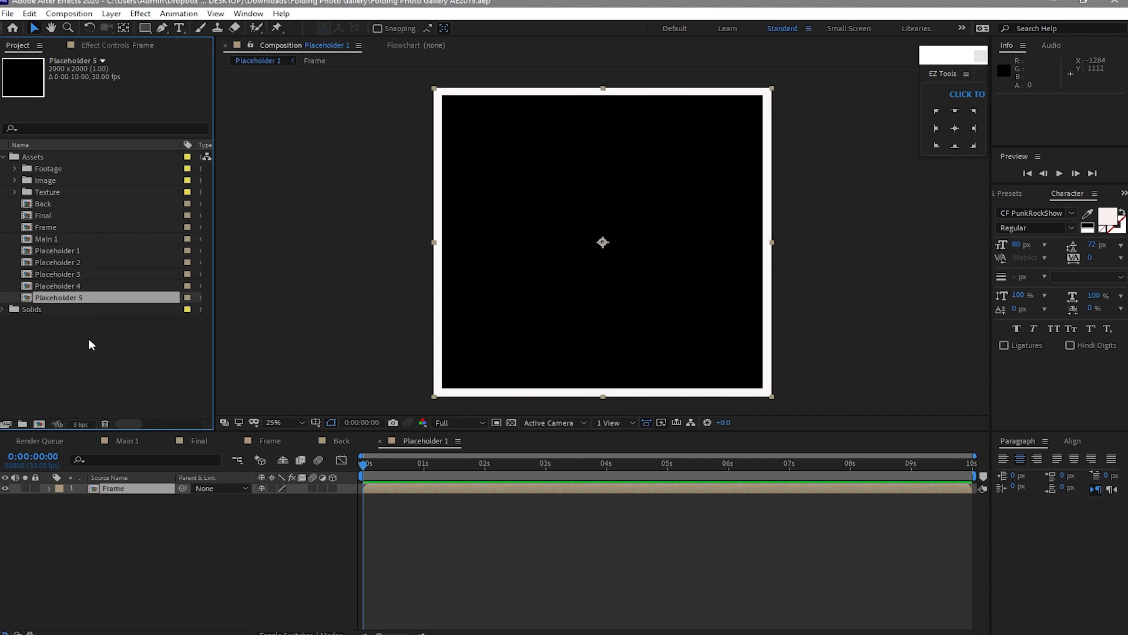
Step: Duplicate the last placeholder once more to create Placeholder 6, and open the Placeholder 2 to Placeholder 6 compositions
key("ctrl+d")
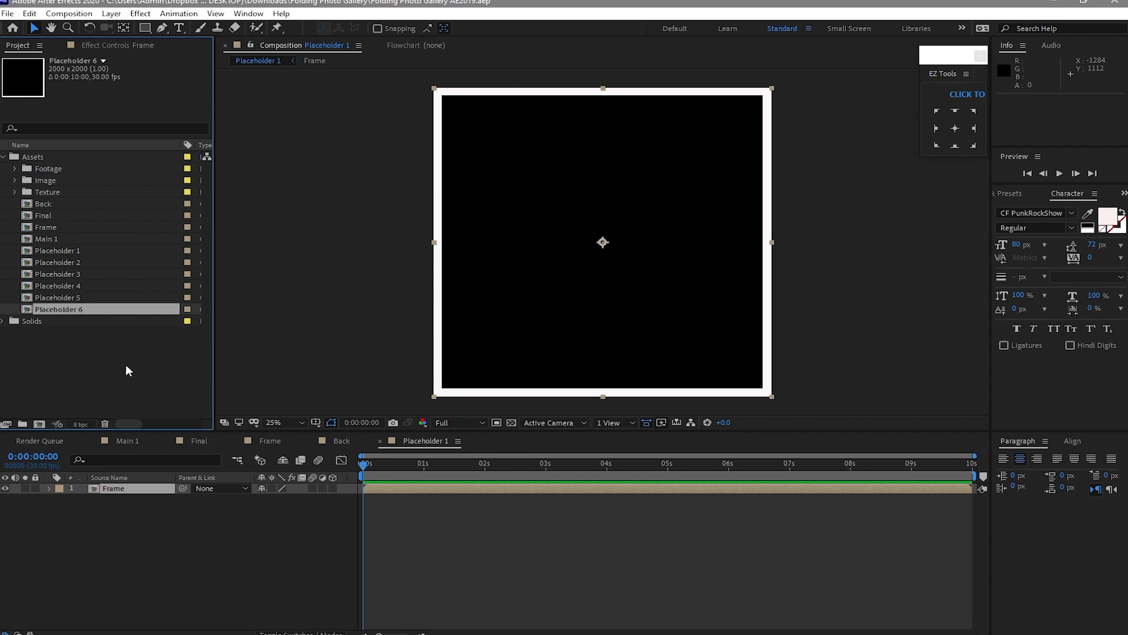
left_click(9, 254)
left_click_drag(10, 259, 50, 305)
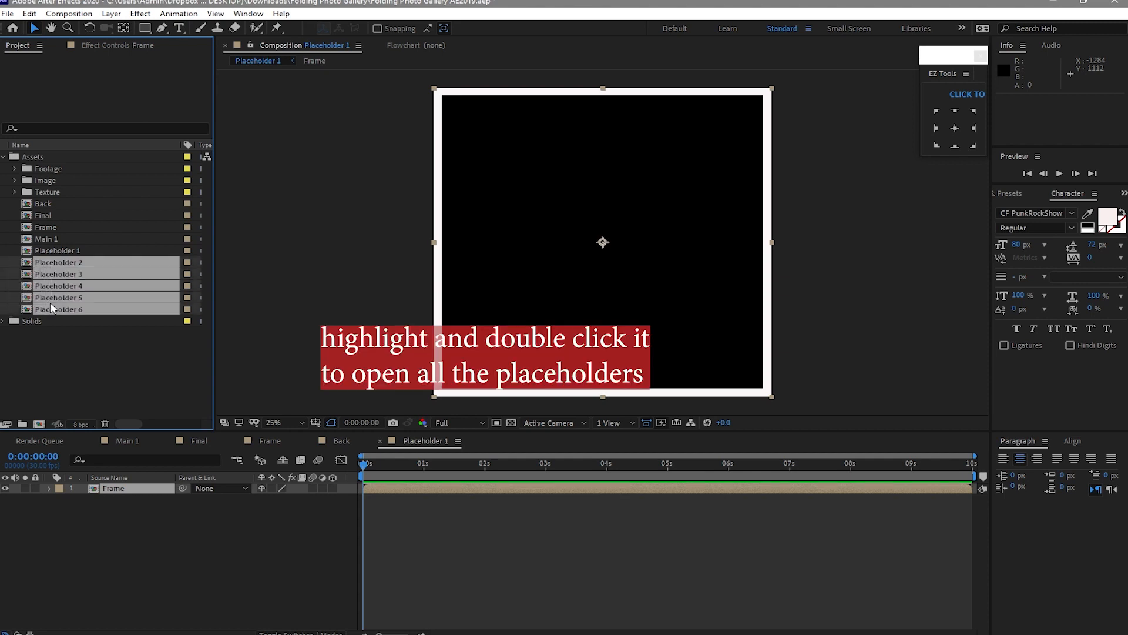
double_click(51, 302)
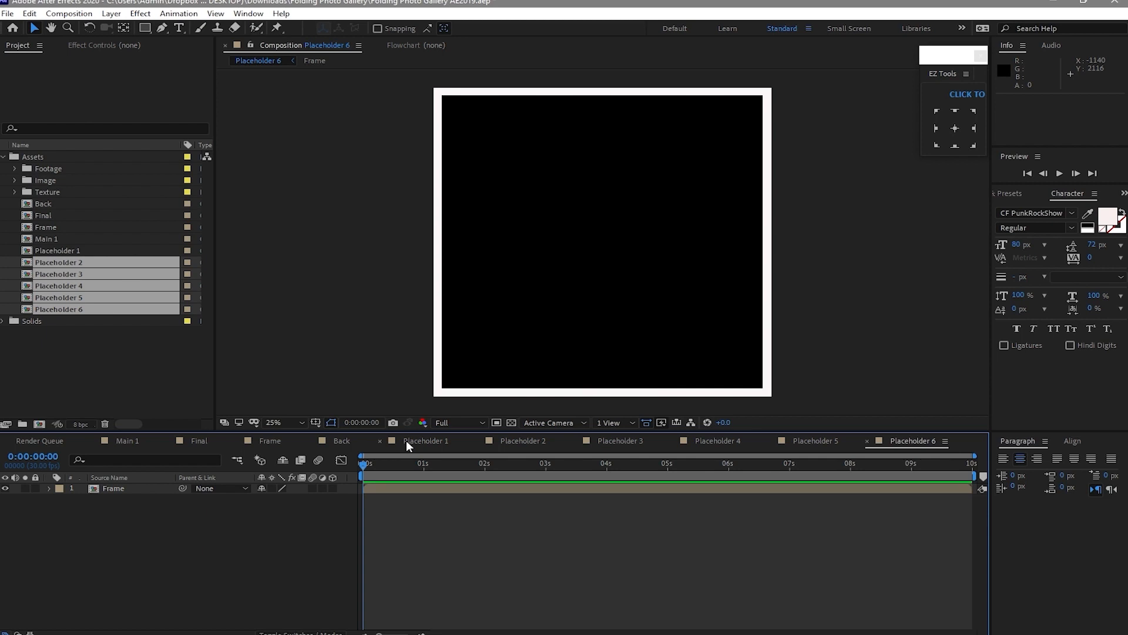
Step: Add 1.jpg from the Scene 1 image folder to the Placeholder 1 composition, beneath the Frame layer
left_click(406, 441)
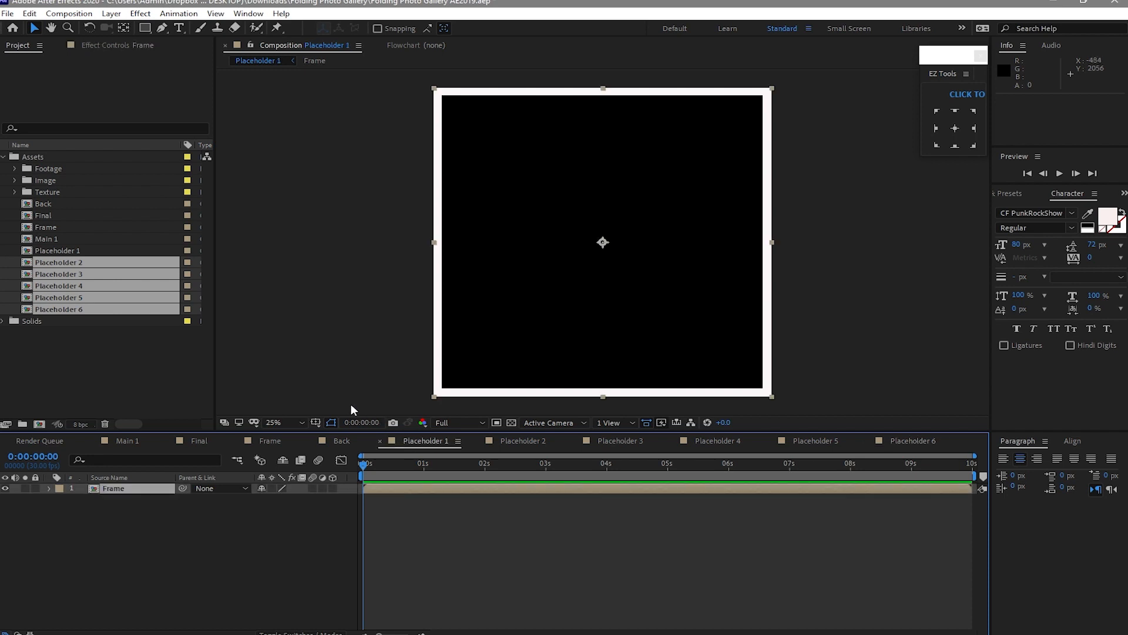
left_click(152, 388)
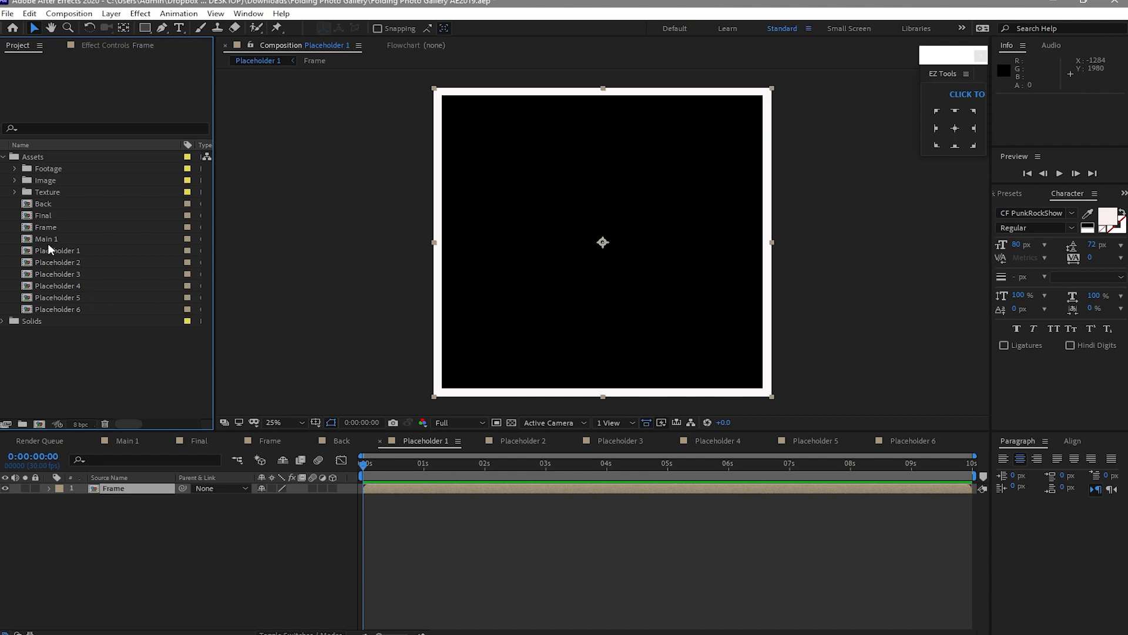
left_click(15, 180)
left_click(27, 192)
left_click(53, 203)
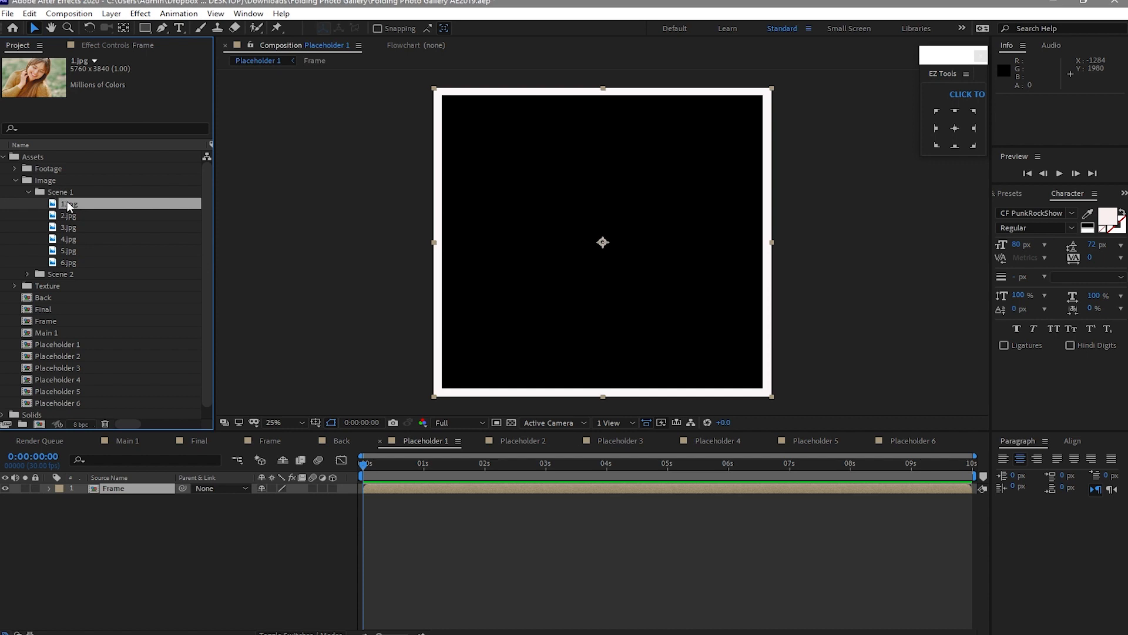
left_click_drag(69, 204, 90, 532)
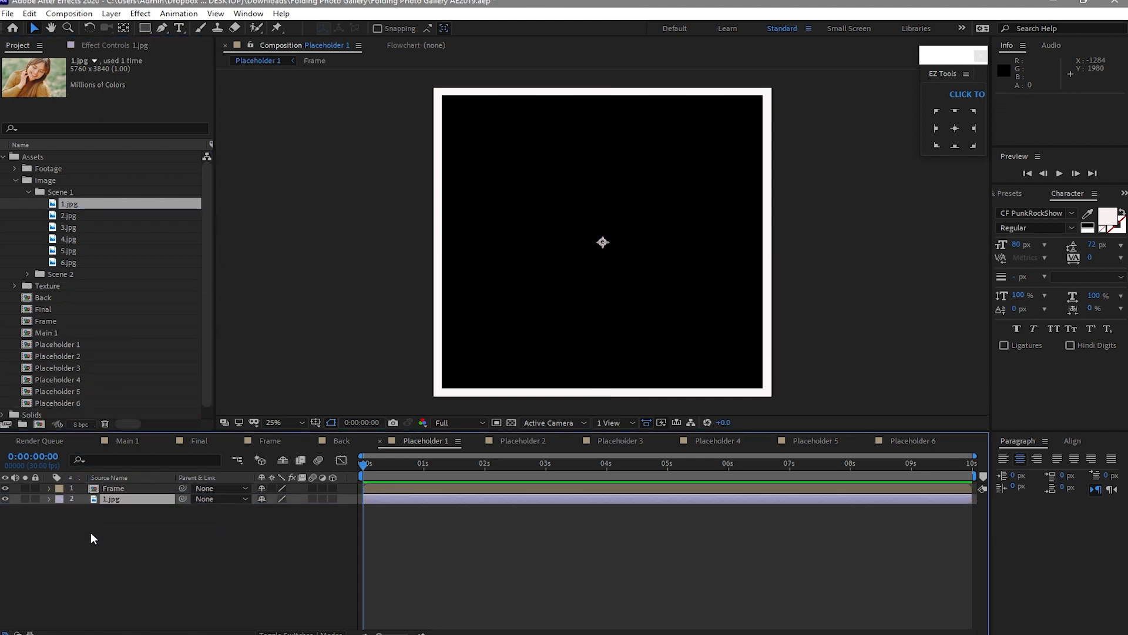
Step: Scale 1.jpg to 60% and move it down about 144 px inside the frame
key("s")
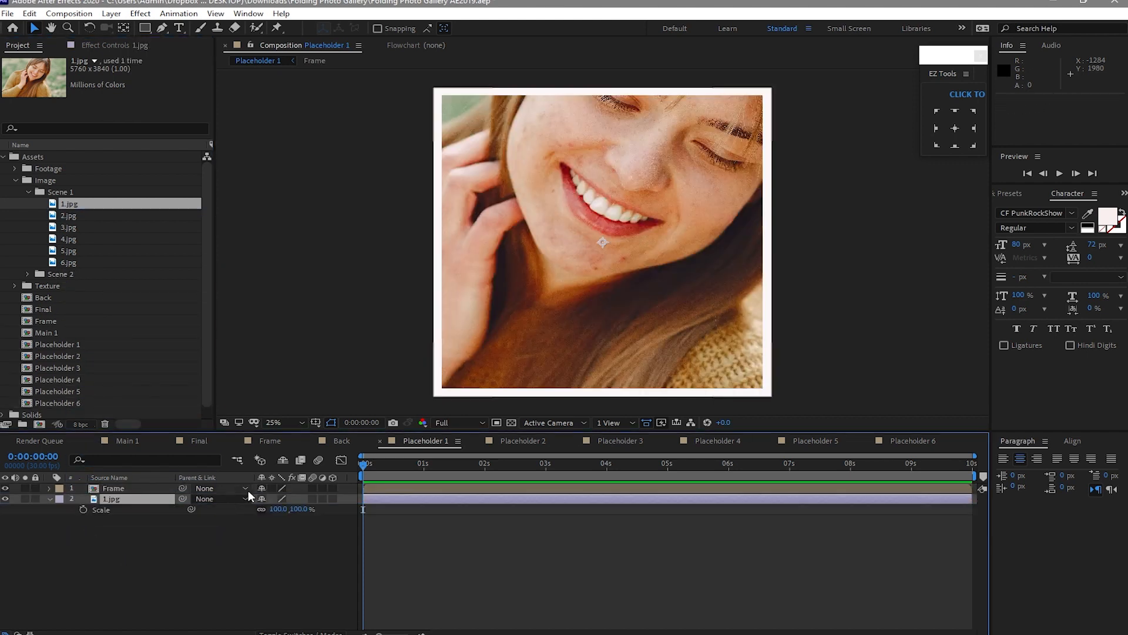
left_click(277, 509)
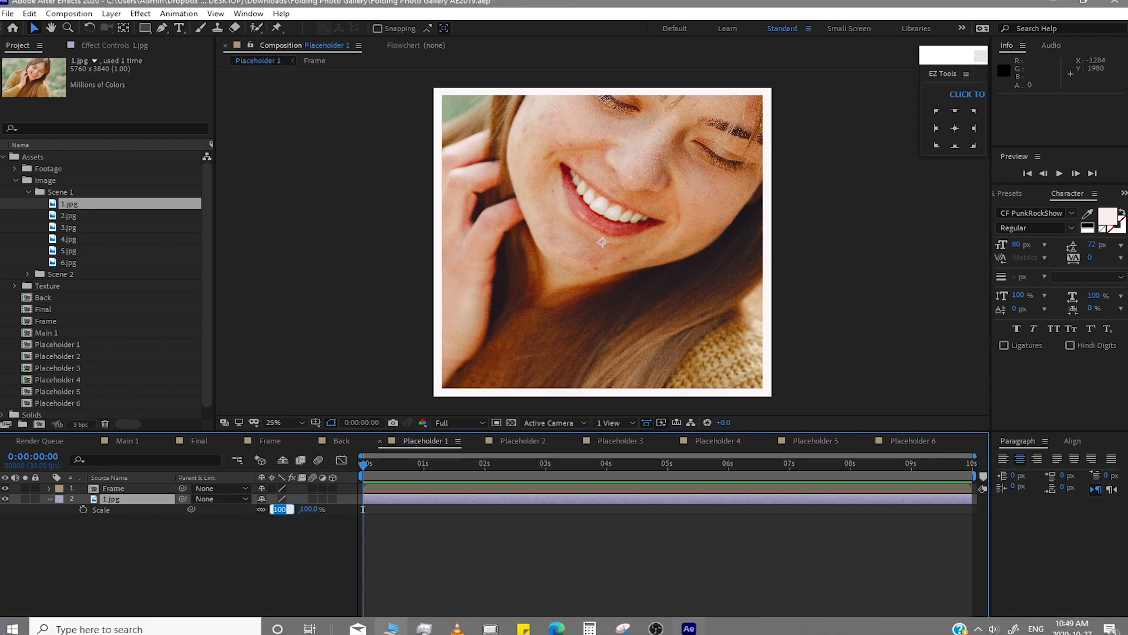
type("60")
left_click(265, 536)
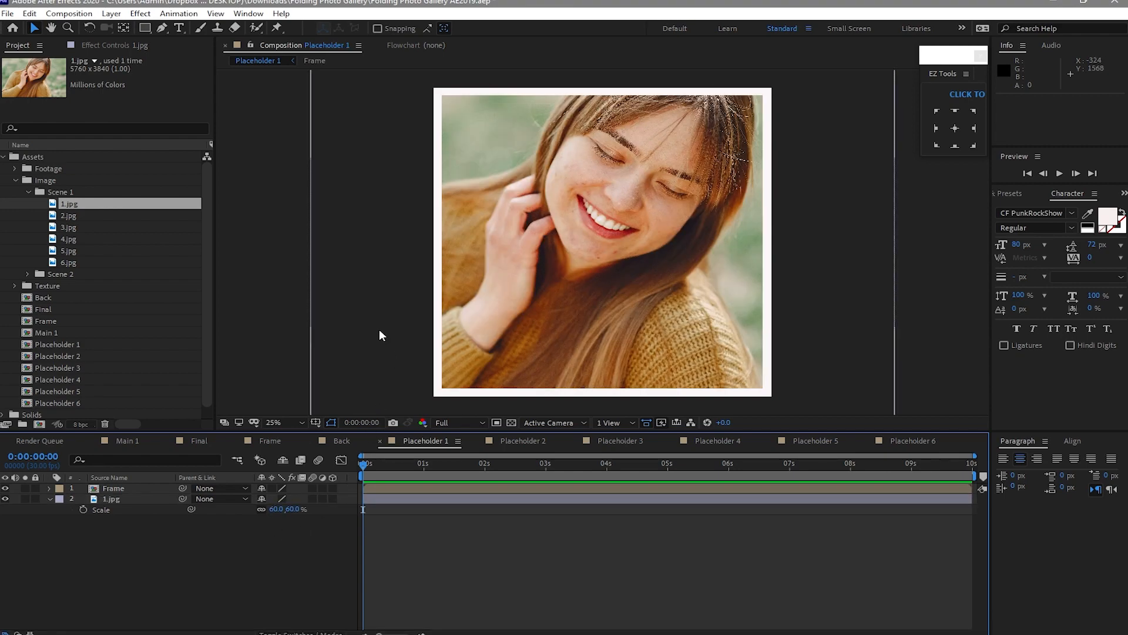
left_click_drag(379, 330, 379, 351)
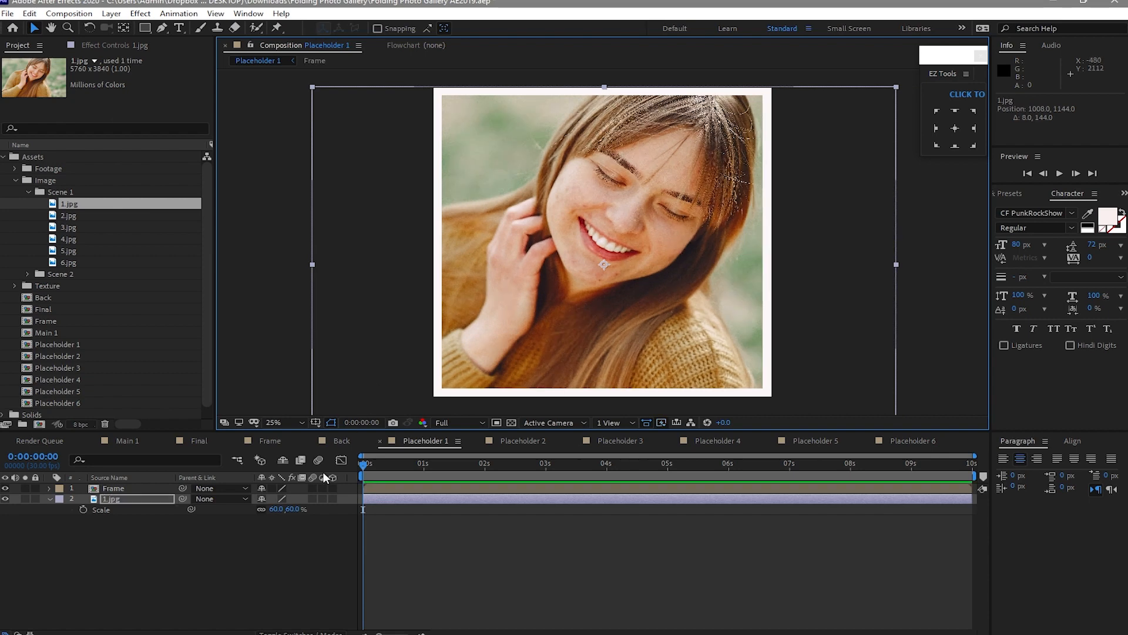
Step: Add 2.jpg beneath the Frame layer in Placeholder 2, scale it to 60% and shift it about 460 px left
left_click(531, 442)
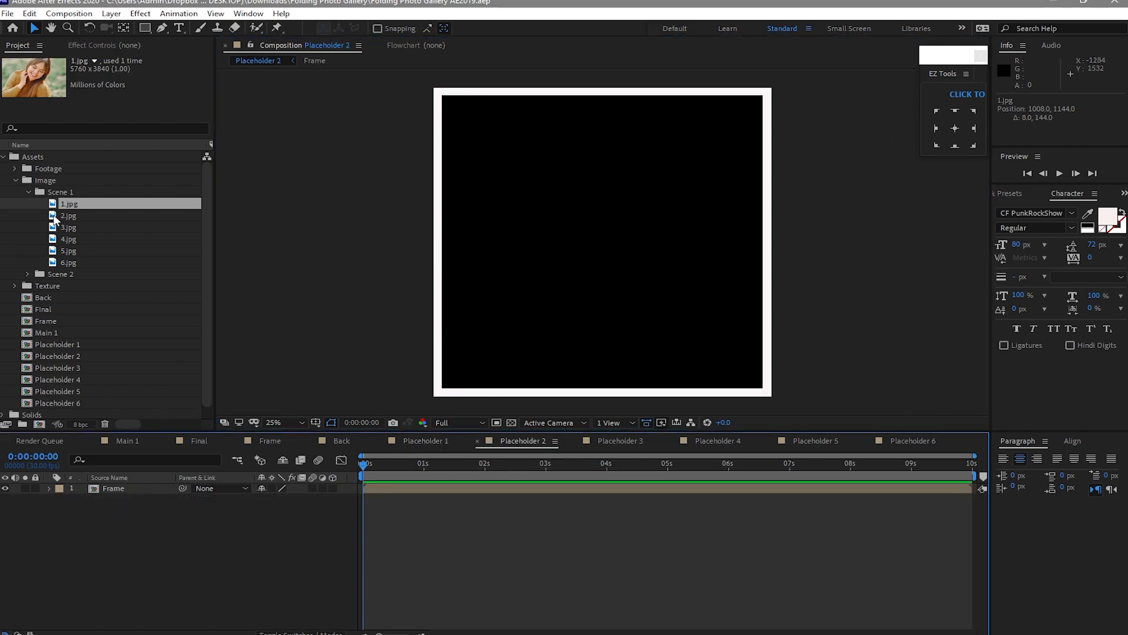
left_click_drag(61, 212, 107, 572)
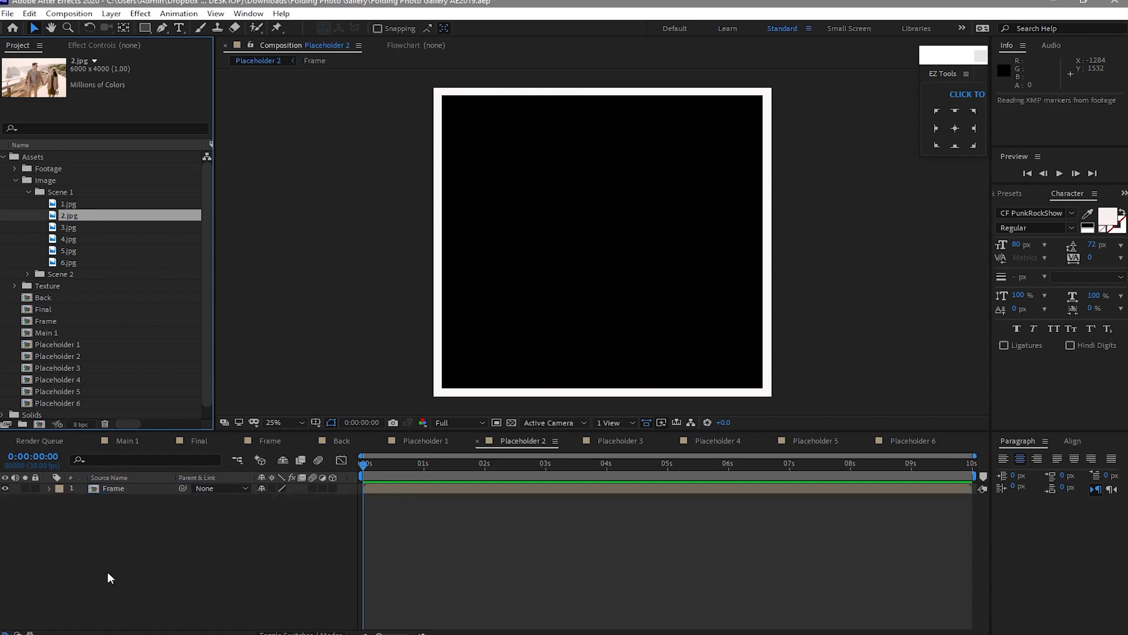
key("s")
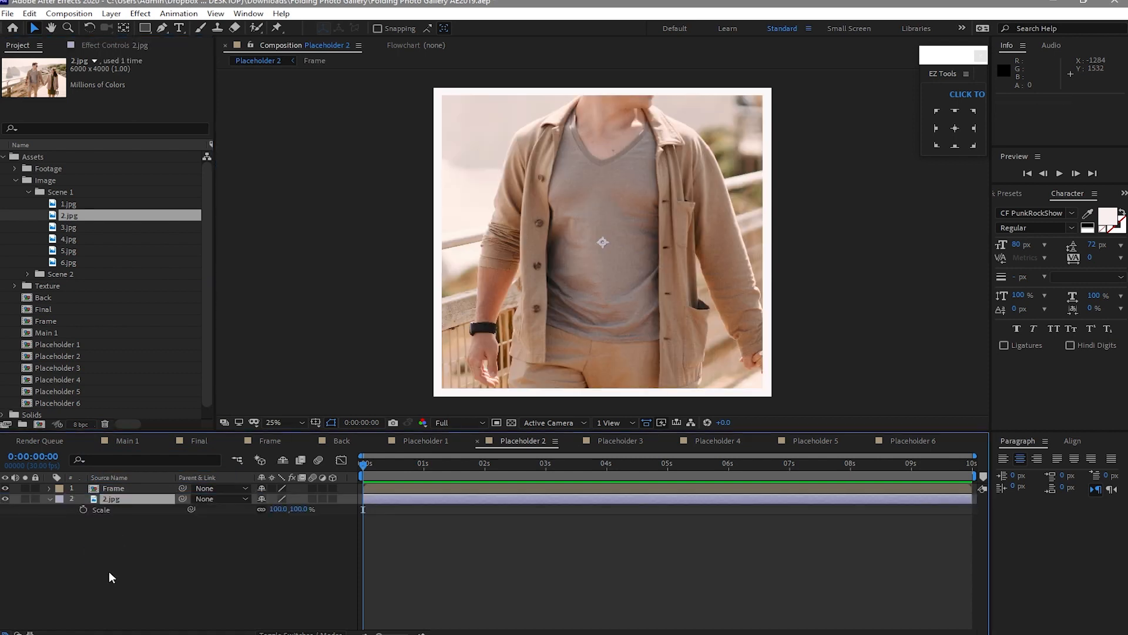
left_click(277, 509)
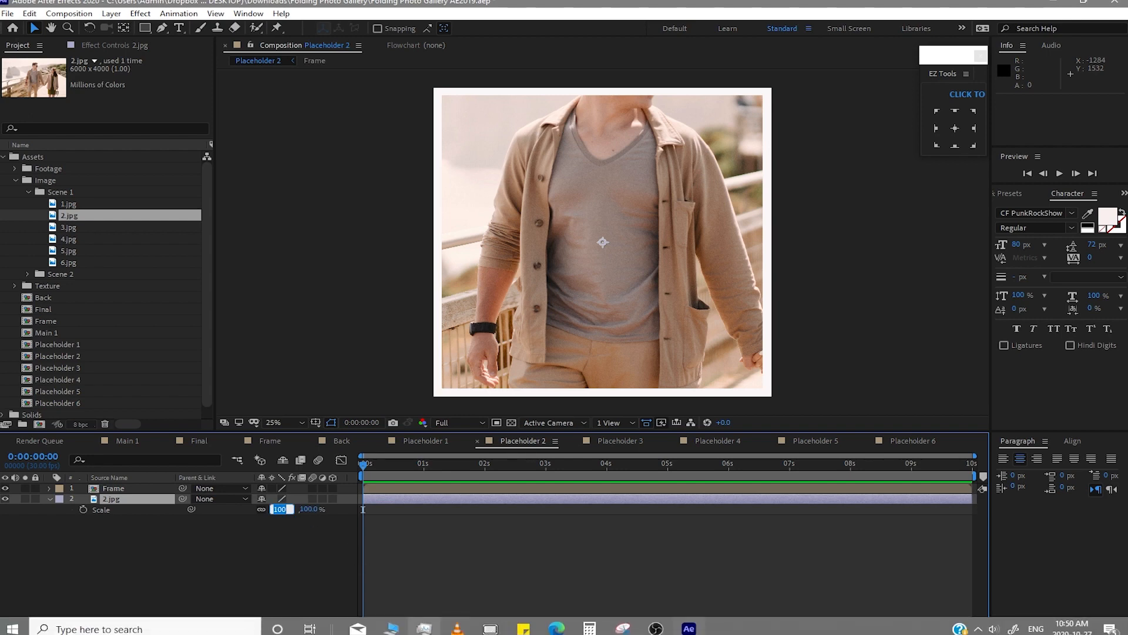
type("60")
left_click(337, 573)
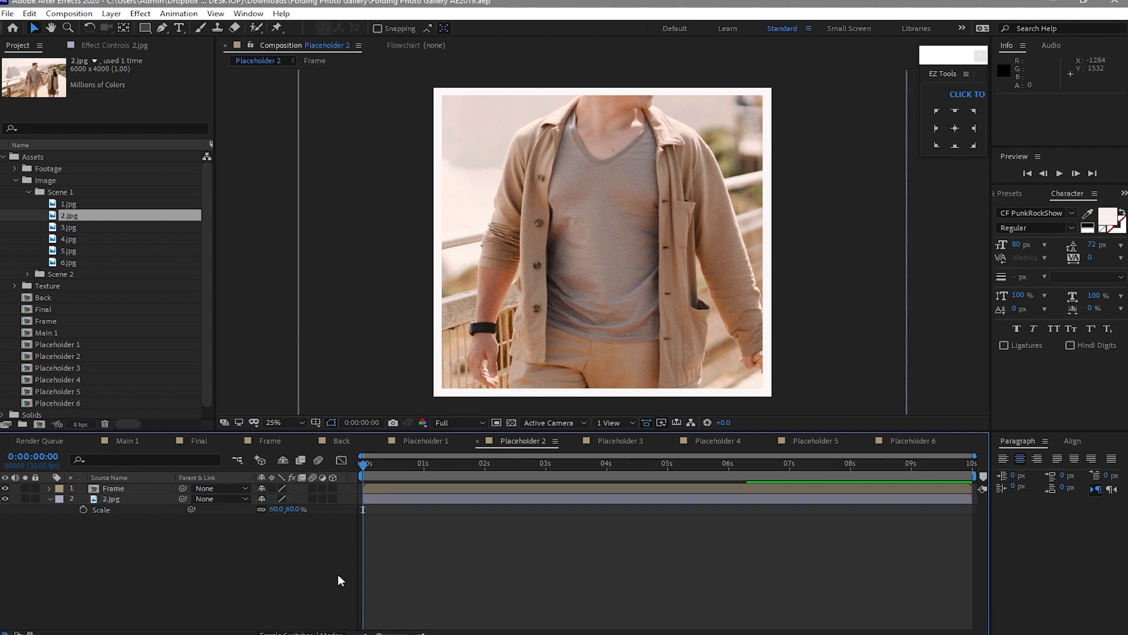
left_click(404, 307)
Step: Add 3.jpg beneath the Frame layer in Placeholder 3, scale it to 60% and shift it about 248 px right
left_click(621, 439)
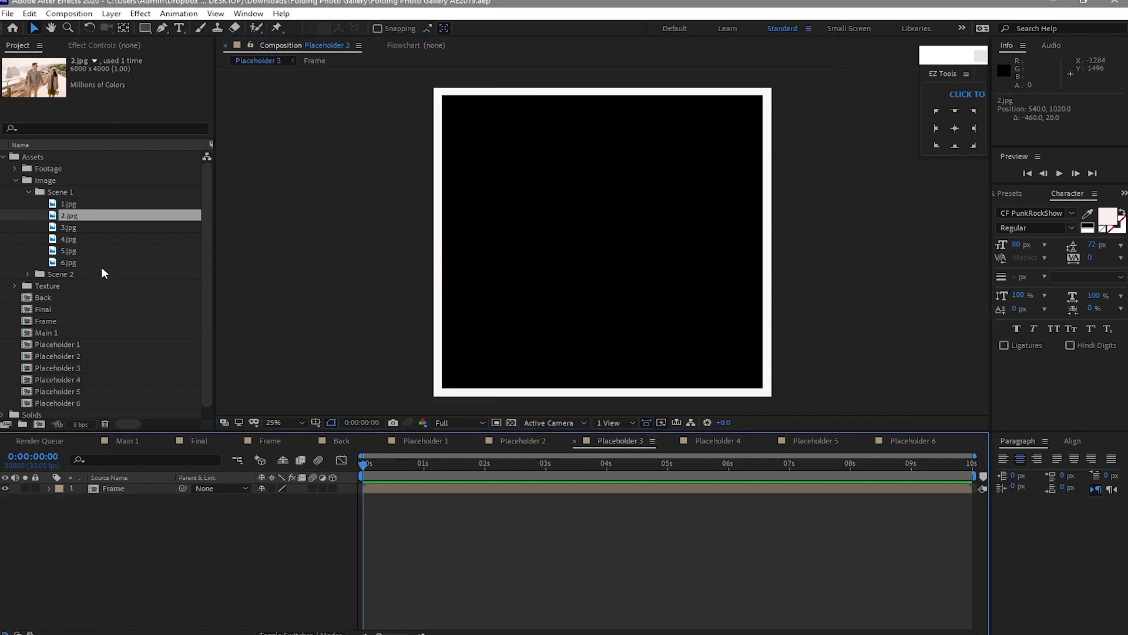
left_click_drag(68, 228, 100, 538)
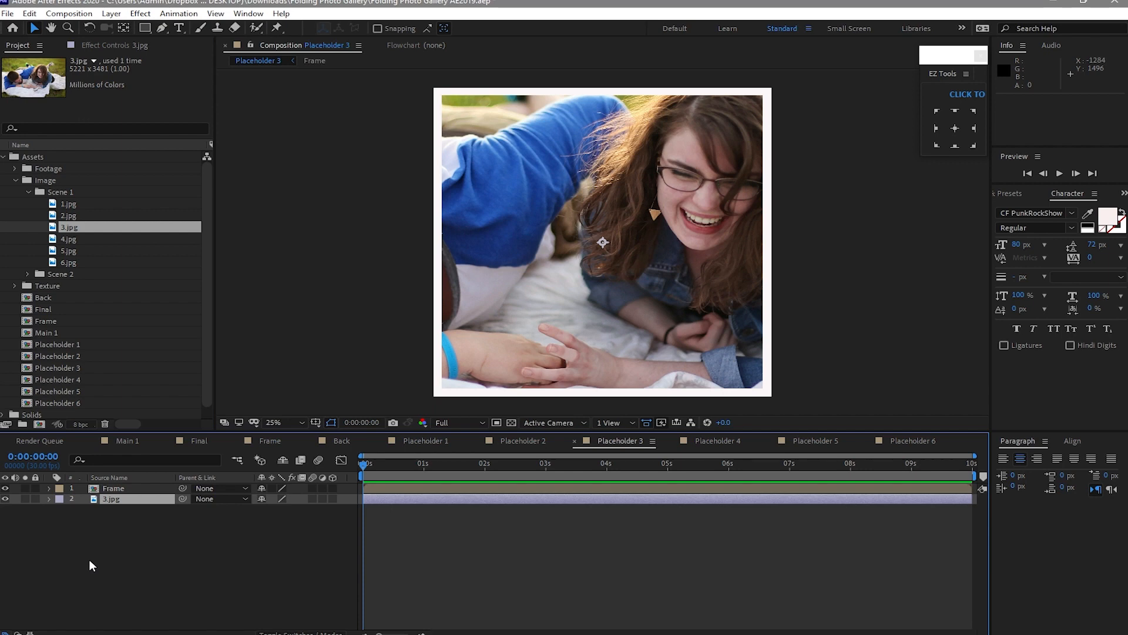
key("s")
left_click(279, 509)
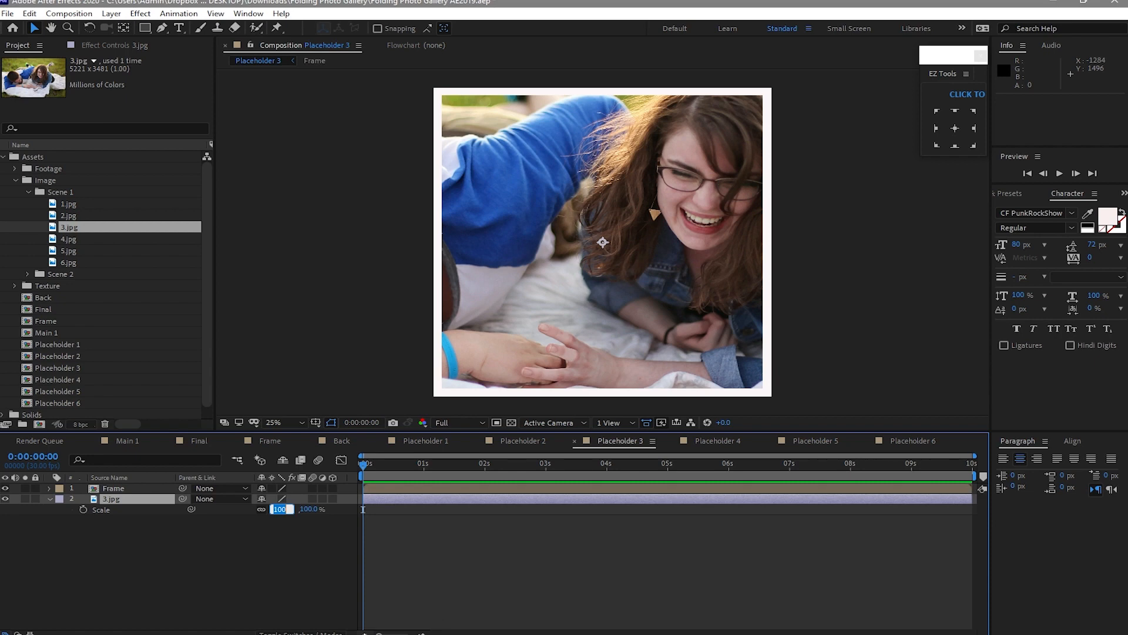
type("50")
left_click(156, 556)
left_click(278, 510)
type("60")
left_click(244, 569)
left_click_drag(362, 386, 403, 383)
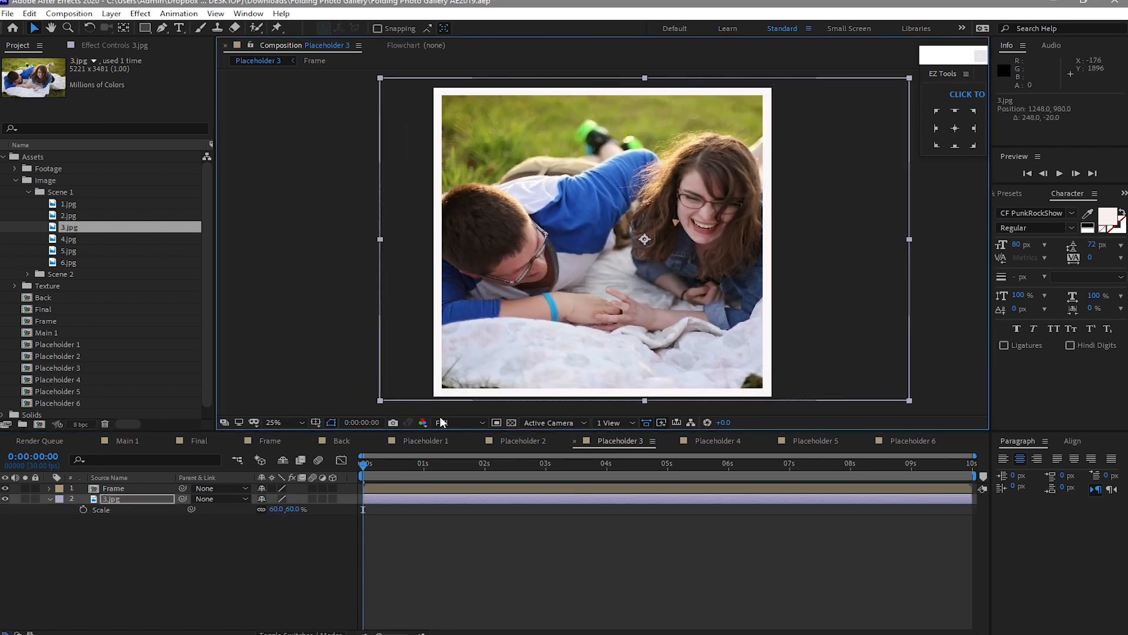
Step: Add 4.jpg to Placeholder 4 and 5.jpg to Placeholder 5, each beneath the Frame layer
left_click(717, 440)
left_click_drag(69, 228, 135, 523)
left_click(816, 441)
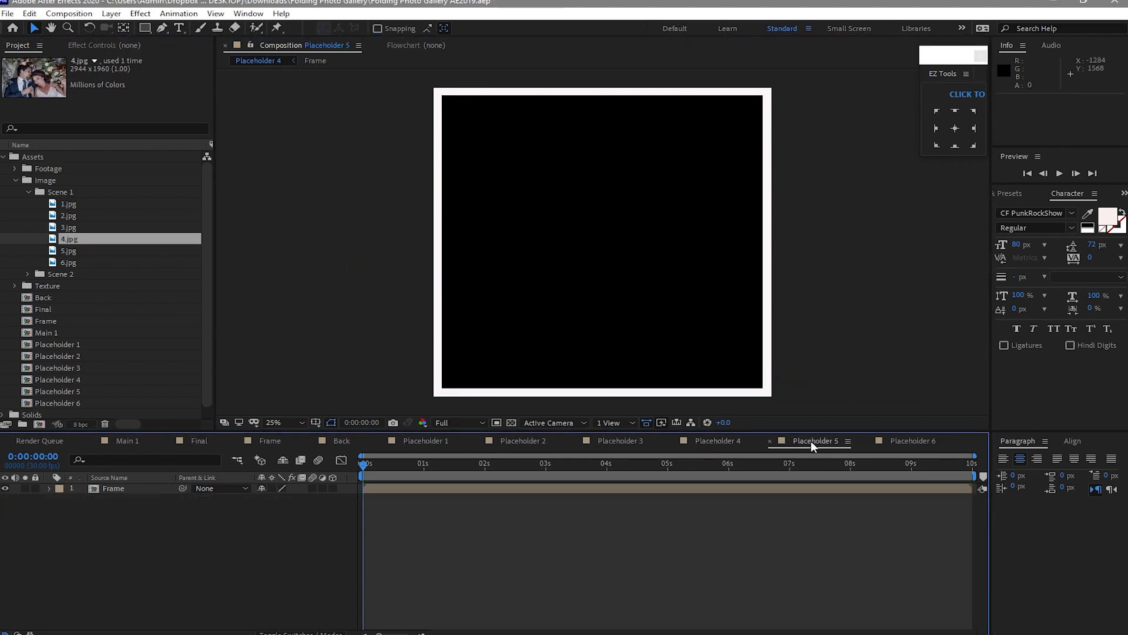
left_click_drag(69, 246, 192, 524)
Step: Scale 5.jpg to 105% and move it down about 300 px inside the frame
key("s")
left_click(280, 509)
type("105")
left_click_drag(532, 271, 515, 311)
left_click(29, 13)
left_click(47, 22)
Step: Add 6.jpg beneath the Frame layer in Placeholder 6 and move it up about 464 px
left_click(912, 441)
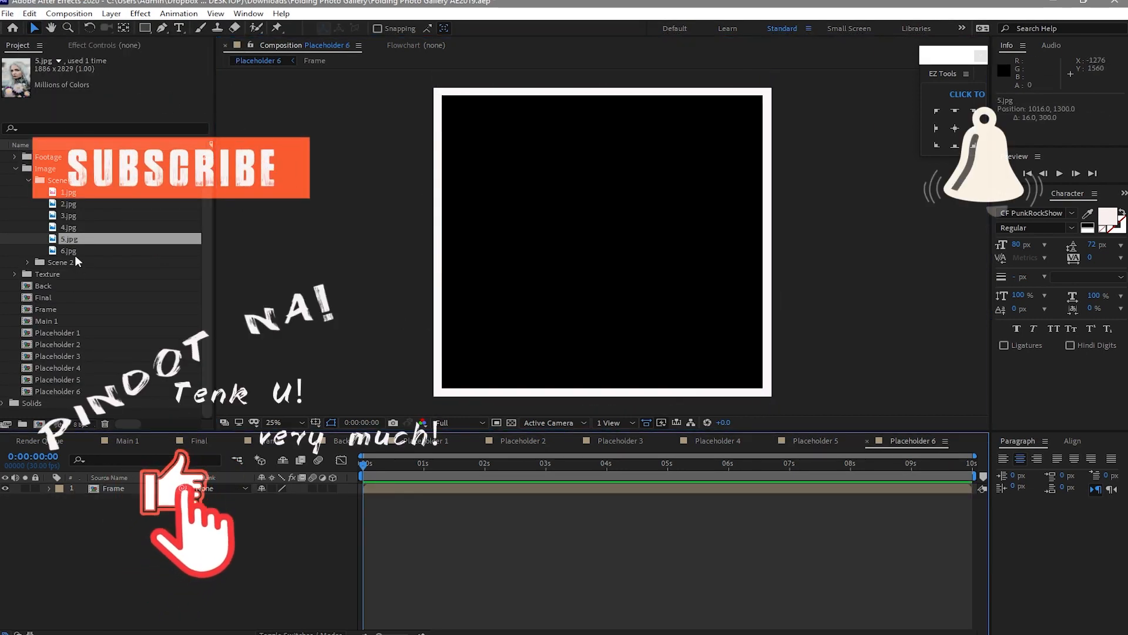
left_click_drag(69, 250, 129, 536)
left_click_drag(406, 288, 411, 217)
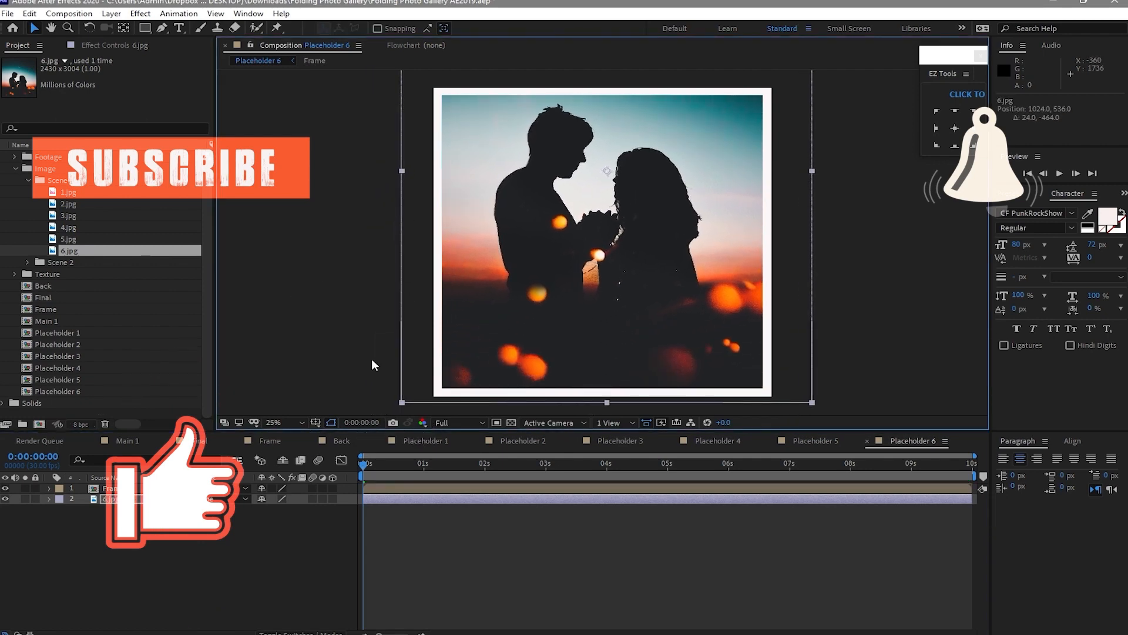
Step: Close the Placeholder, Back and Frame composition timelines, keeping only Main 1 and Final open
left_click(310, 441)
left_click(309, 441)
left_click(309, 441)
left_click(310, 441)
left_click(310, 440)
double_click(310, 440)
left_click(236, 440)
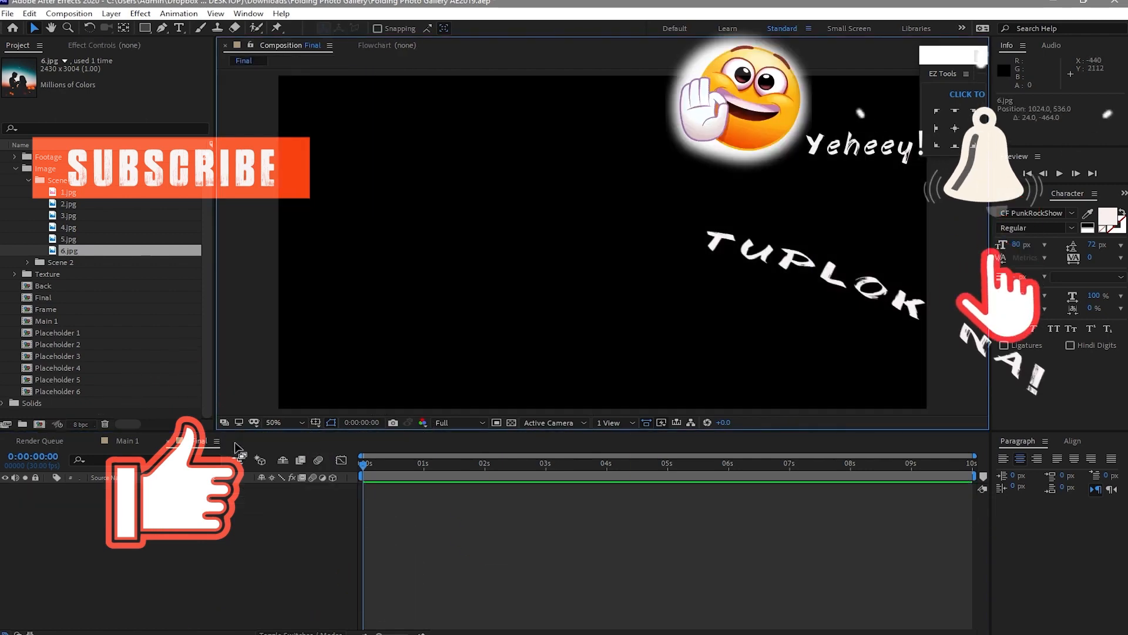
Step: In the Main 1 composition, add Placeholder 1 with Back beneath it and turn both into 3D layers
left_click(27, 179)
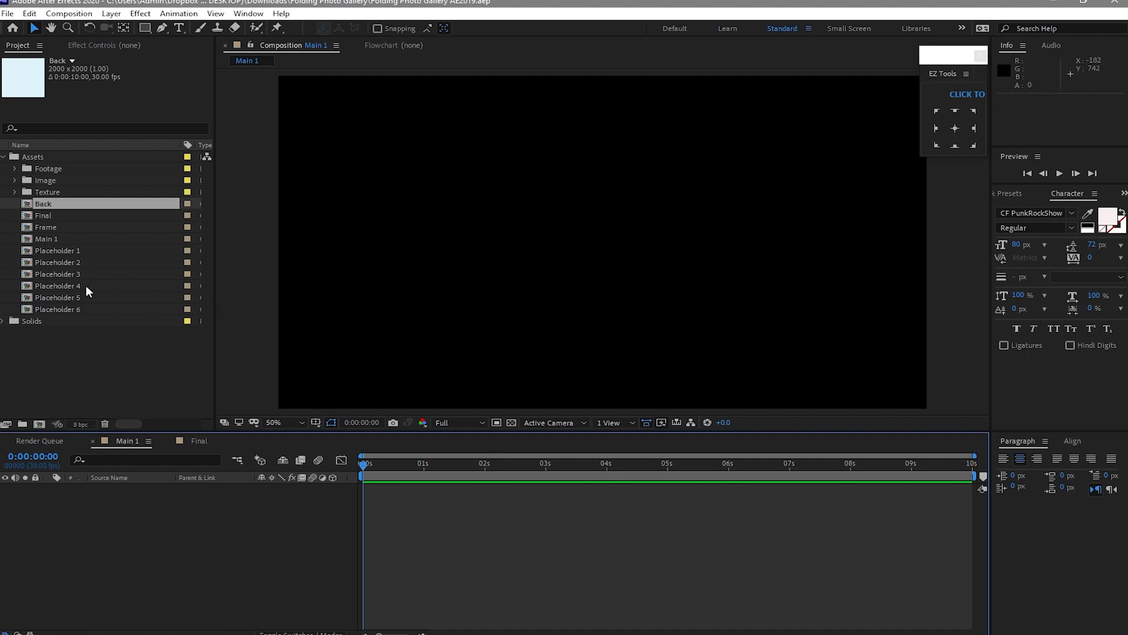
left_click_drag(75, 248, 116, 505)
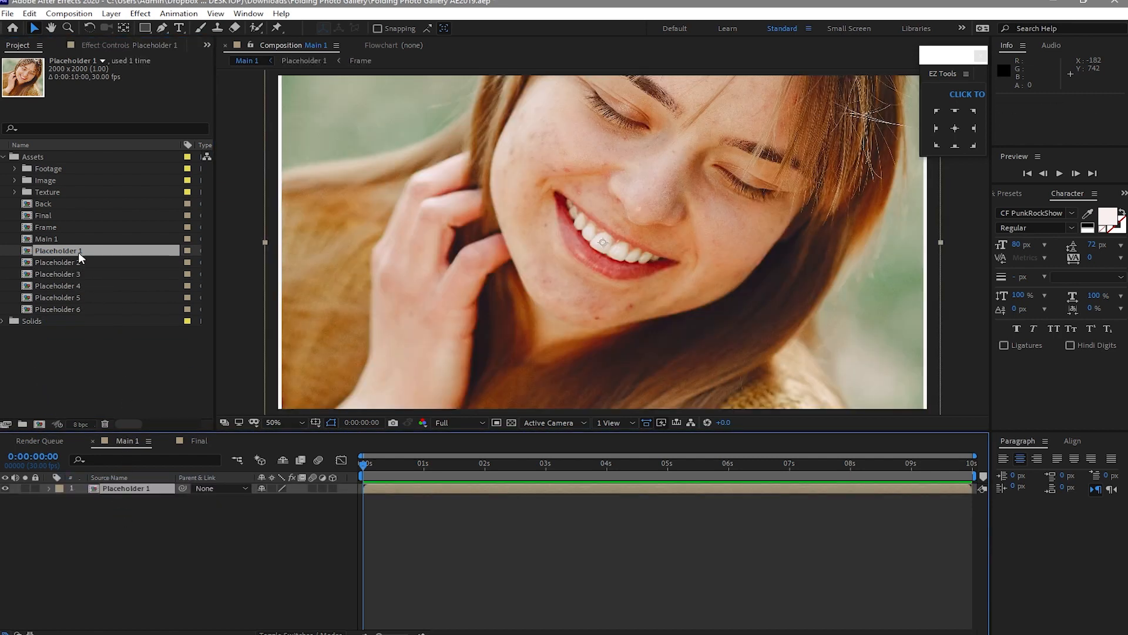
left_click_drag(39, 206, 114, 532)
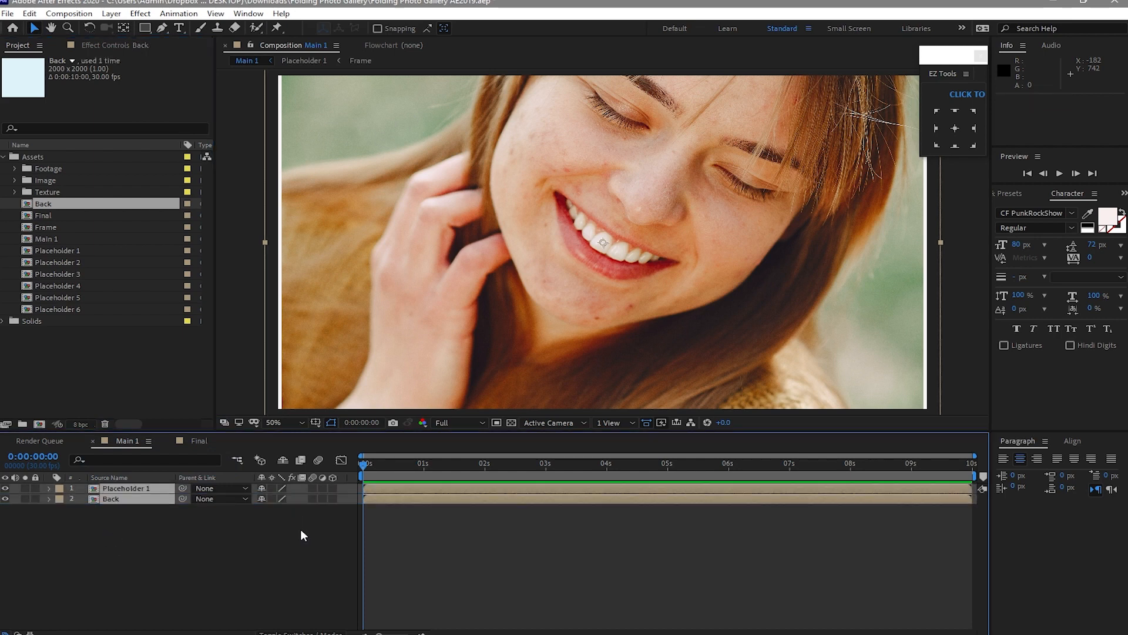
left_click(331, 487)
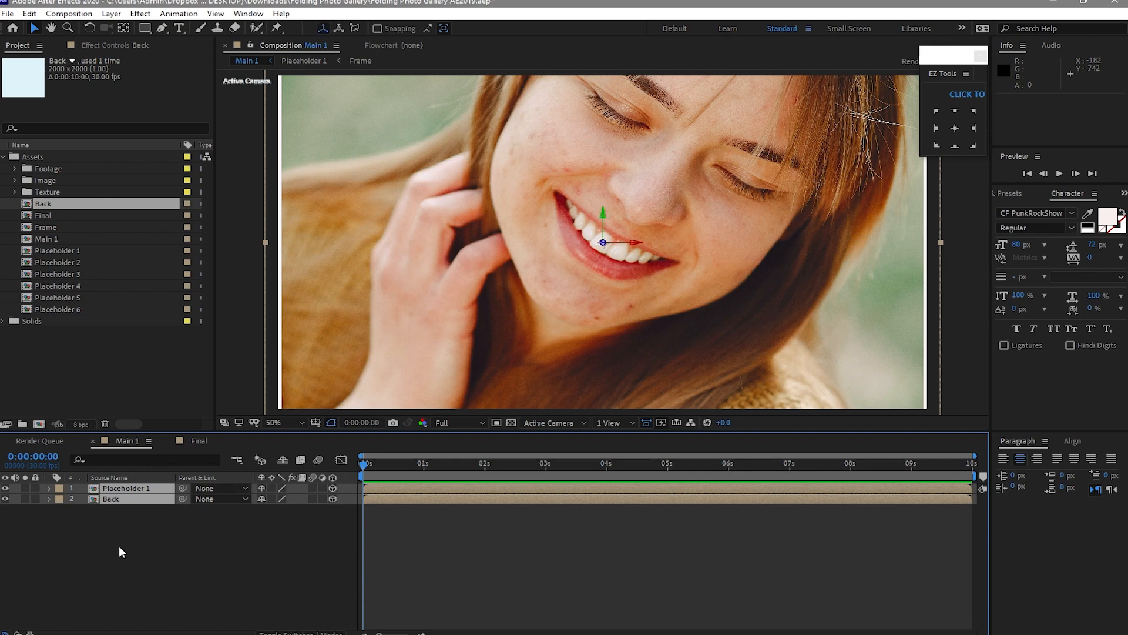
Step: Scale the Placeholder 1 and Back layers in Main 1 to 30%
key("s")
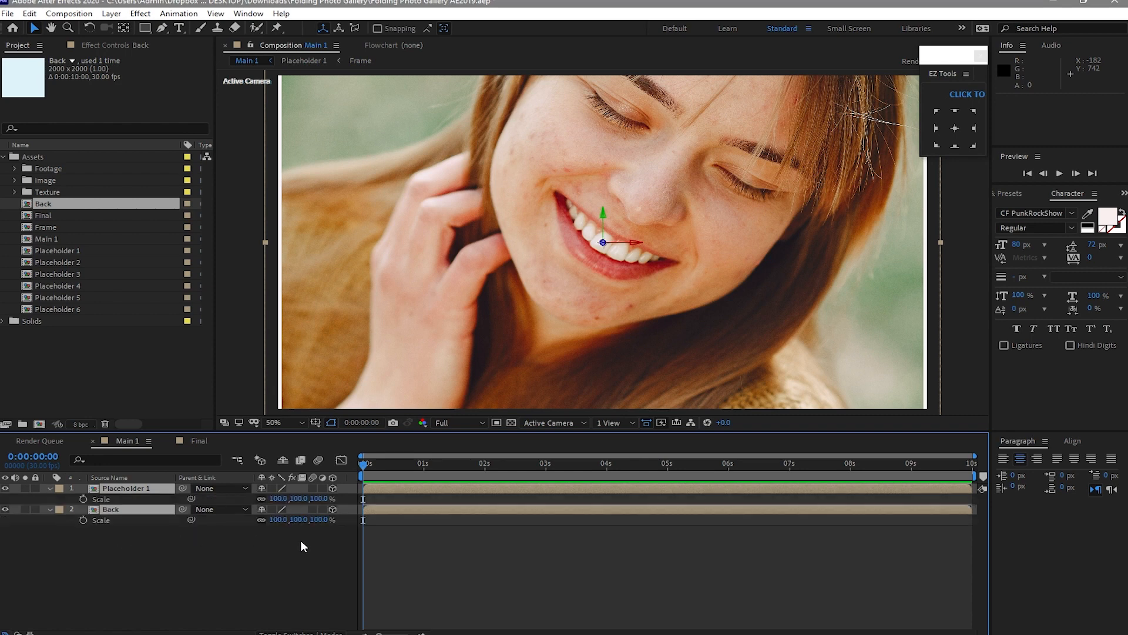
left_click(274, 520)
type("30")
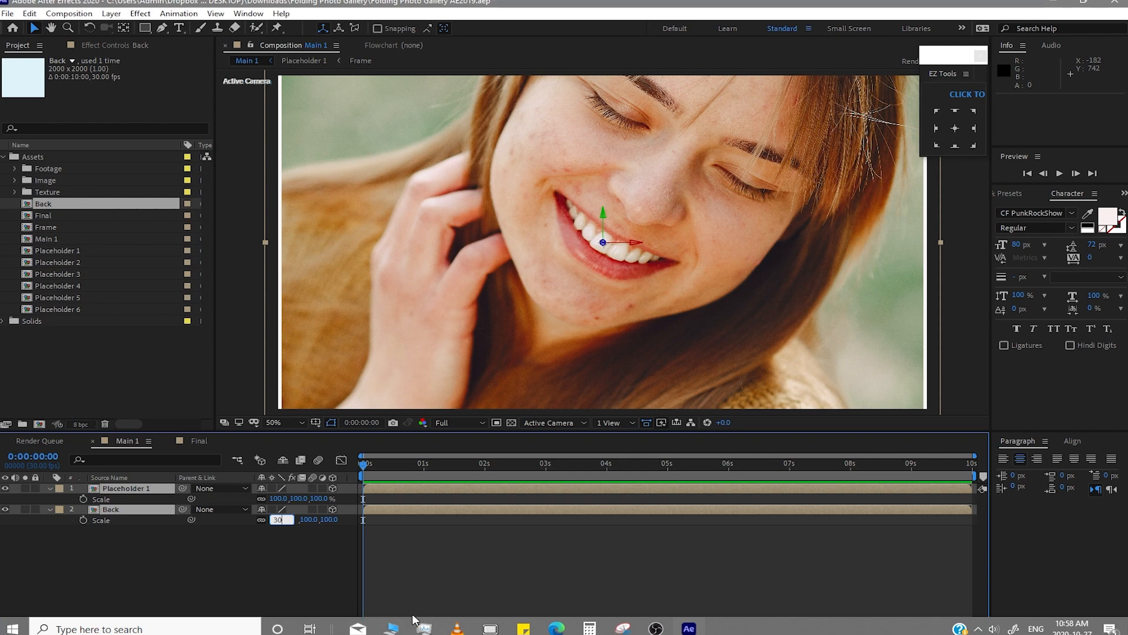
key("Return")
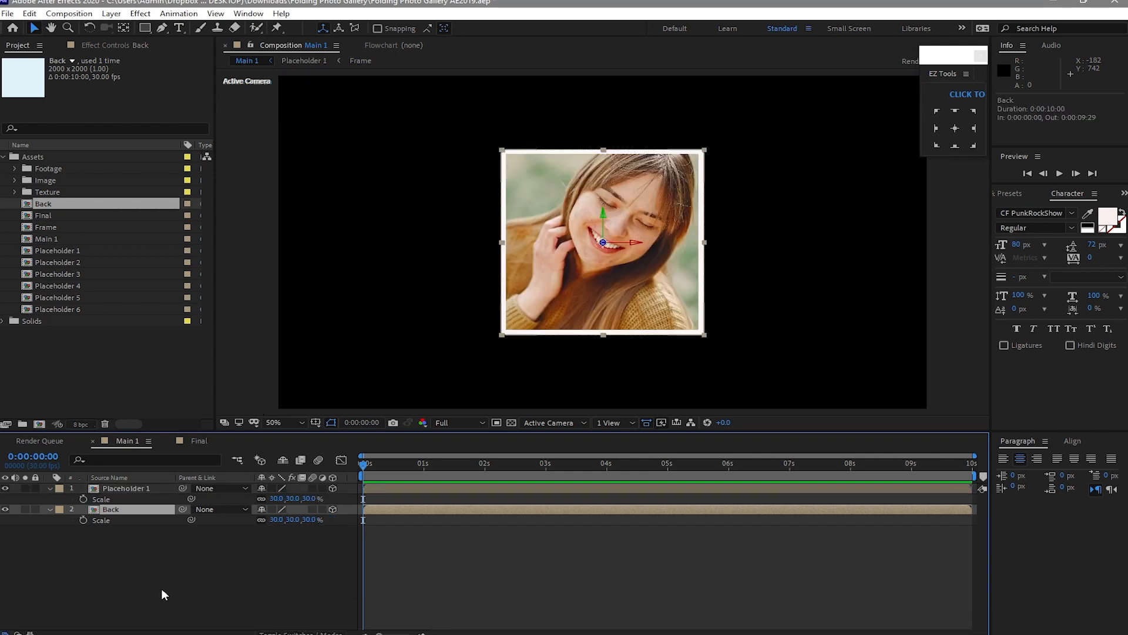
Step: Set the Back layer's Z position to 5 and parent the layer to Placeholder 1
key("p")
left_click(306, 520)
type("5")
left_click(209, 534)
left_click(128, 508)
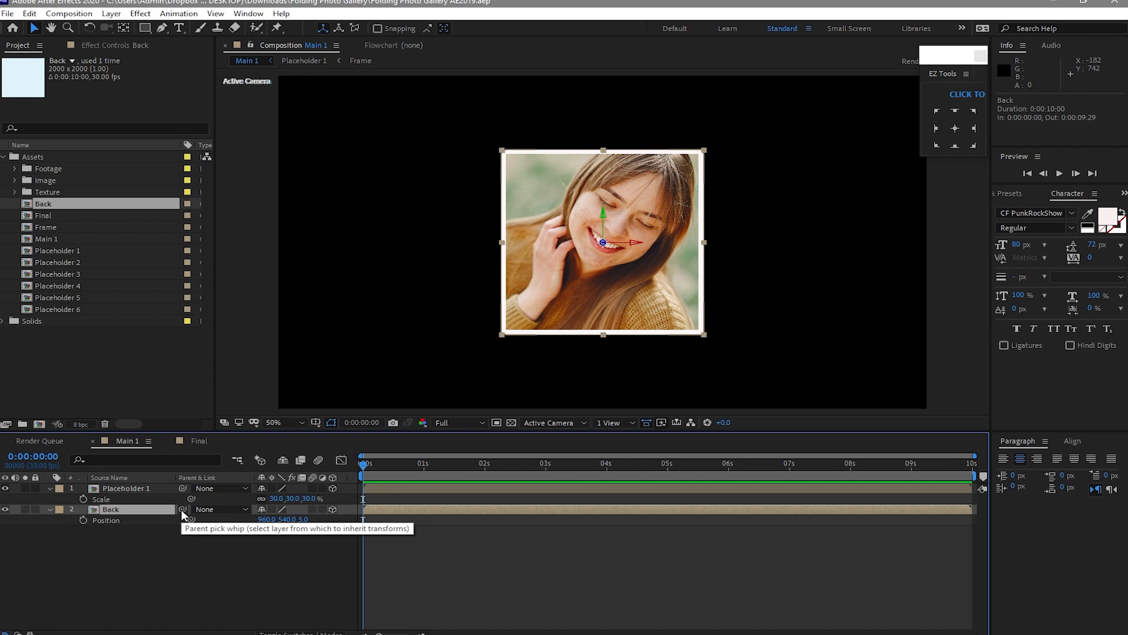
left_click_drag(183, 509, 121, 486)
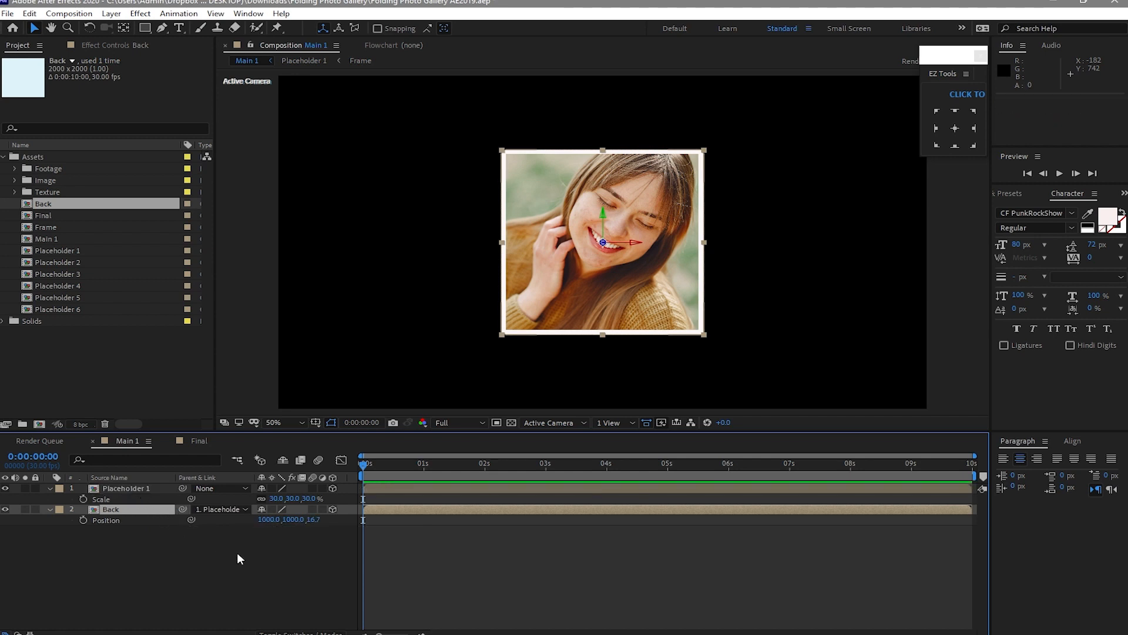
Step: Move the Placeholder 1 layer about 646 px to the right in the Main 1 composition
left_click(142, 488)
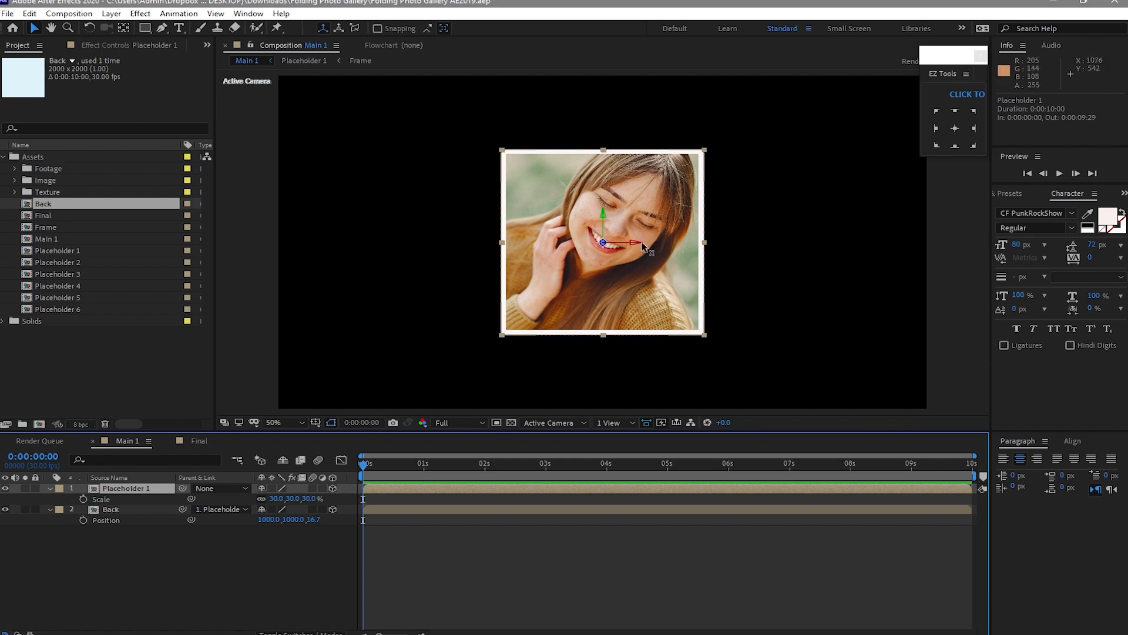
left_click_drag(641, 246, 862, 239)
key("comma")
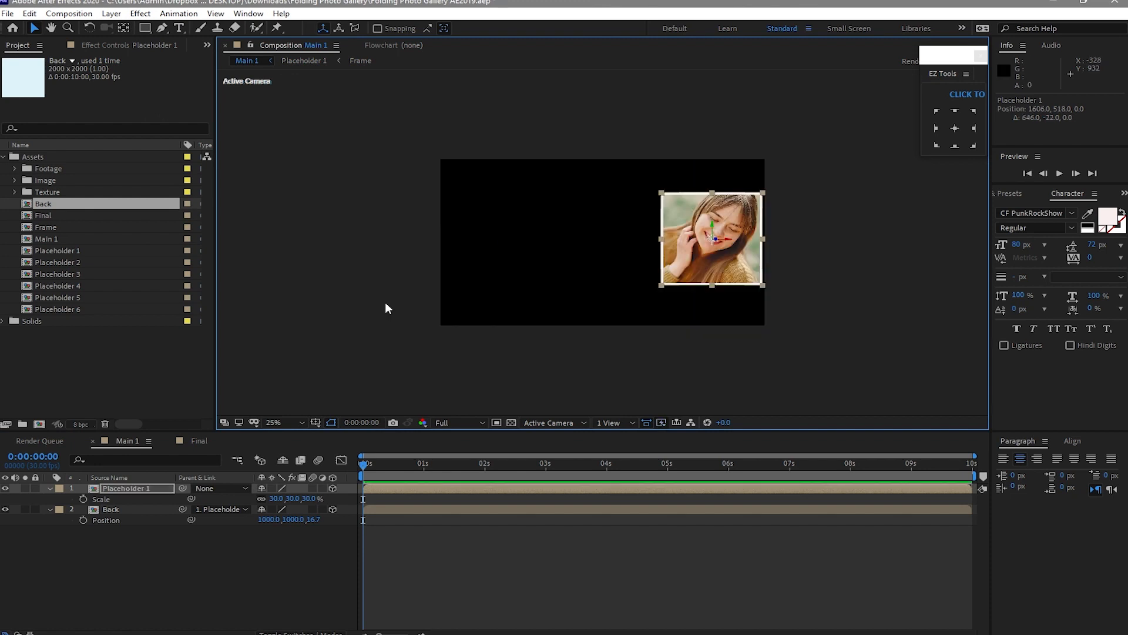
Step: Duplicate the Placeholder 1 and Back layers together and place the duplicated Back directly beneath its own Placeholder 1 copy
left_click(50, 488)
left_click(50, 499)
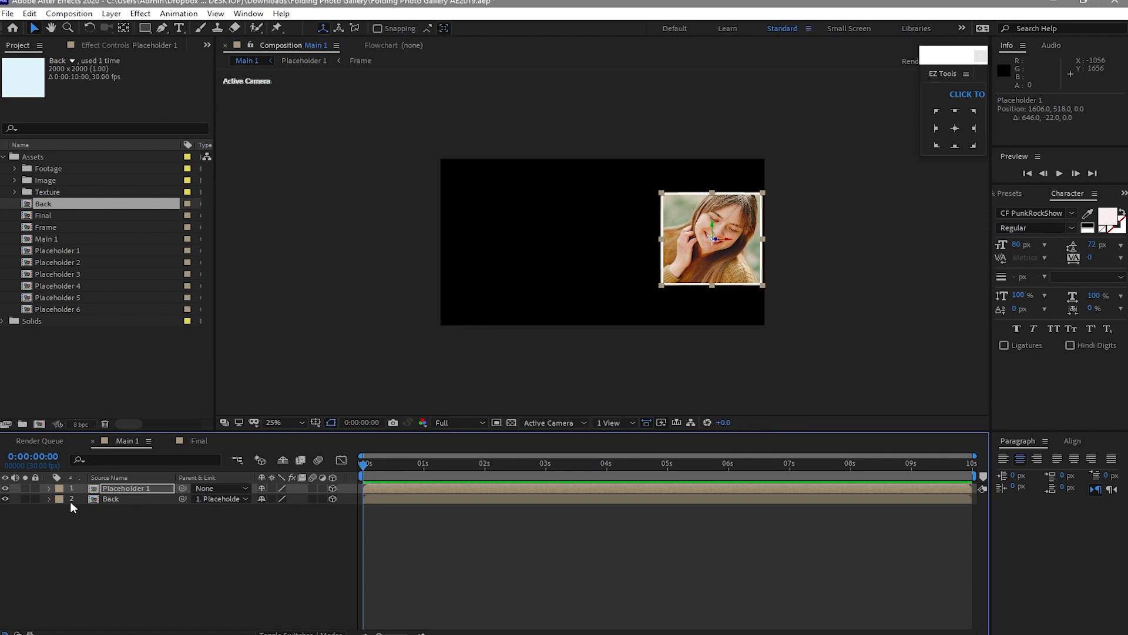
left_click(124, 517)
left_click(122, 498)
left_click(118, 490, "shift")
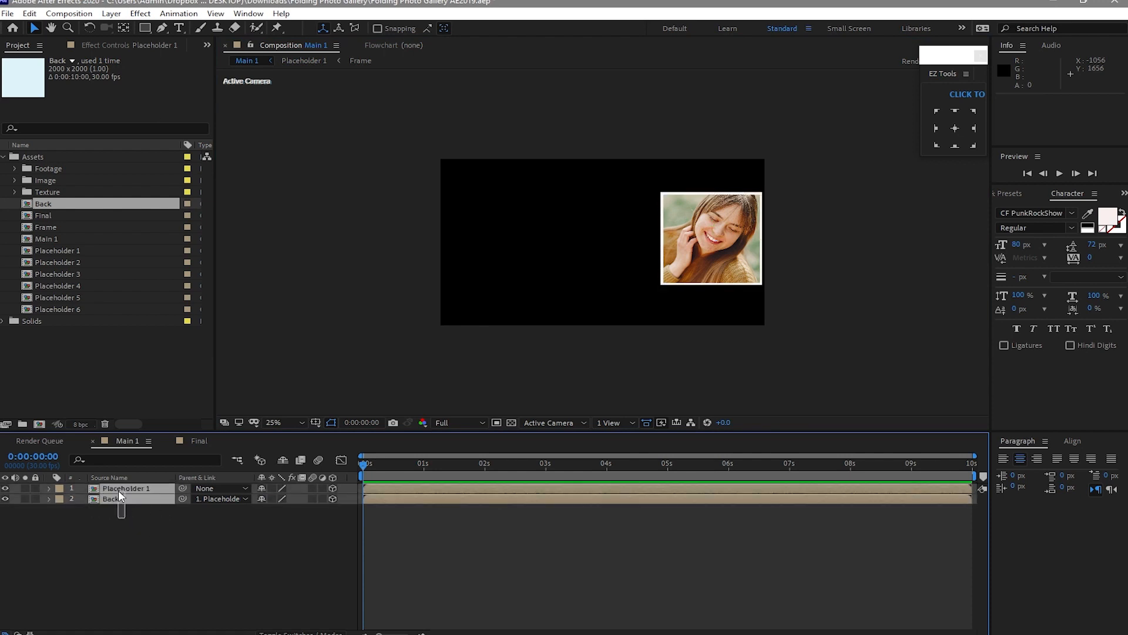
left_click(28, 13)
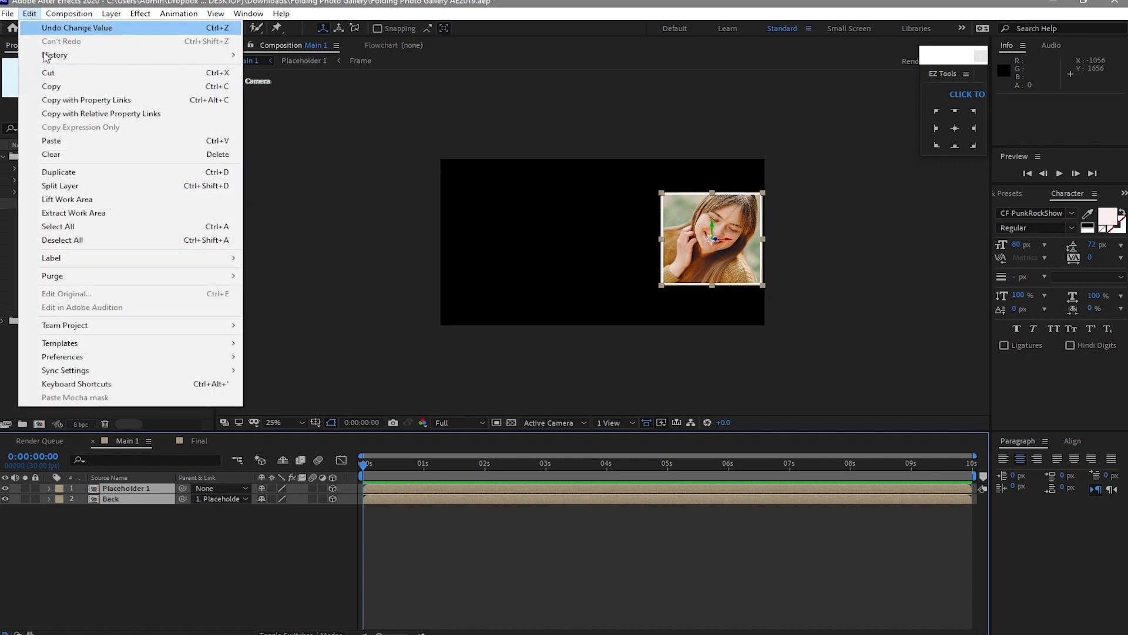
left_click(72, 172)
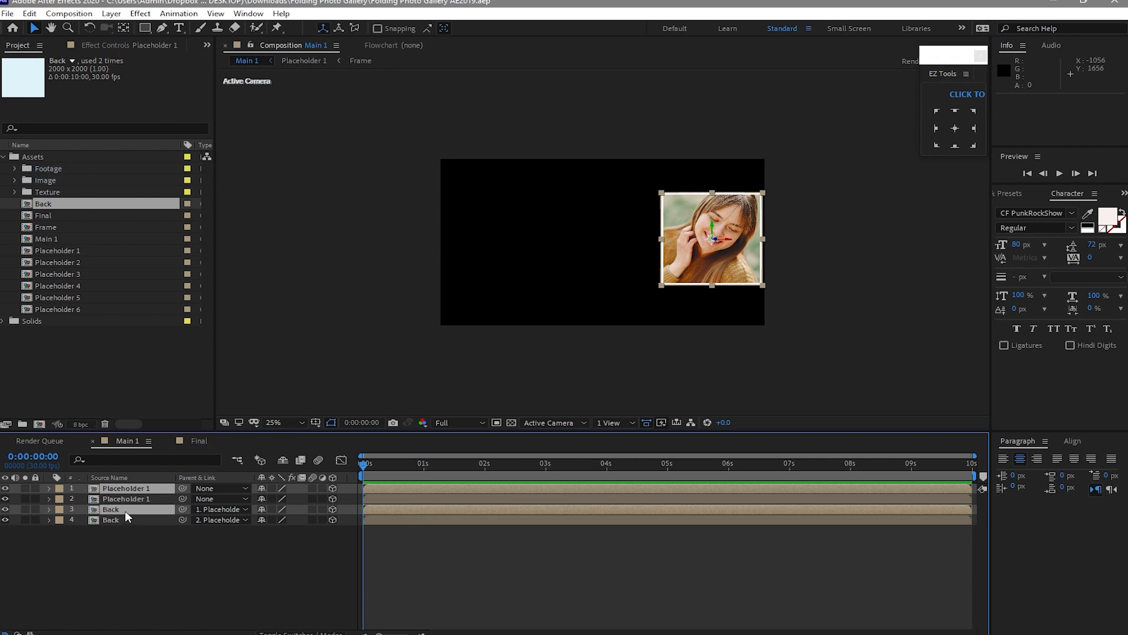
left_click_drag(124, 510, 123, 499)
left_click(148, 583)
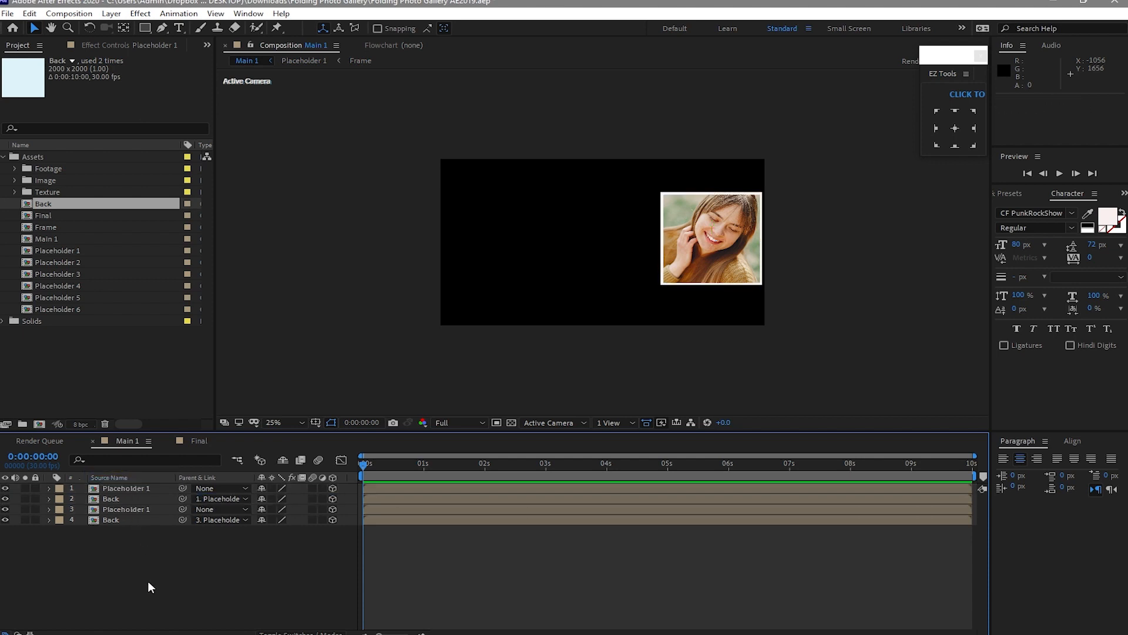
Step: Replace the topmost Placeholder 1 layer in Main 1 with the Placeholder 2 composition
left_click(131, 489)
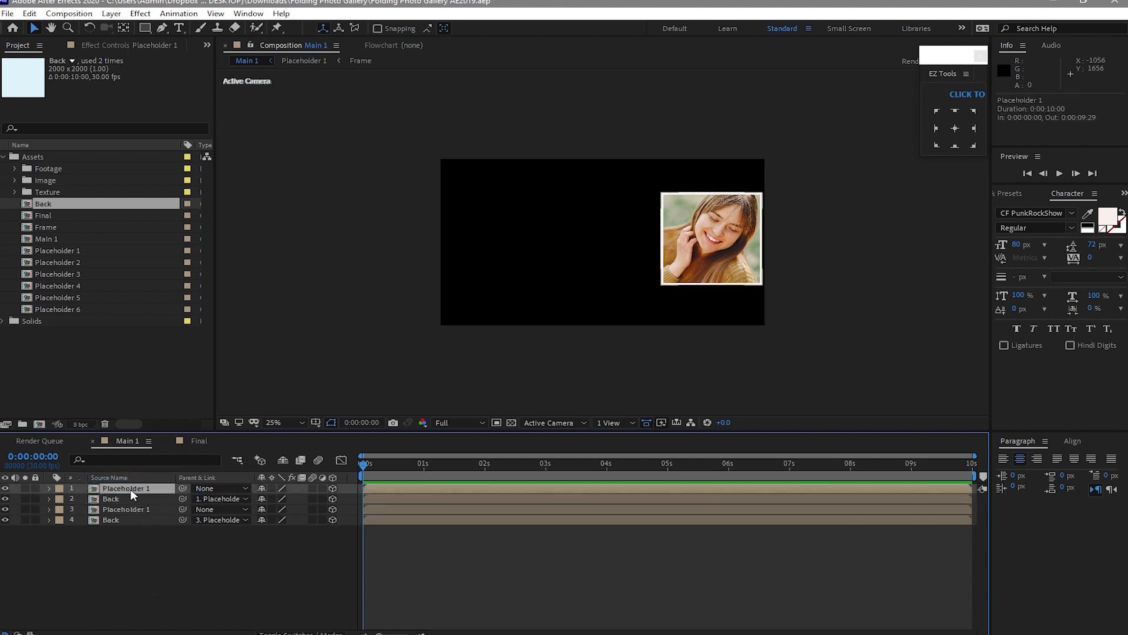
left_click(76, 264)
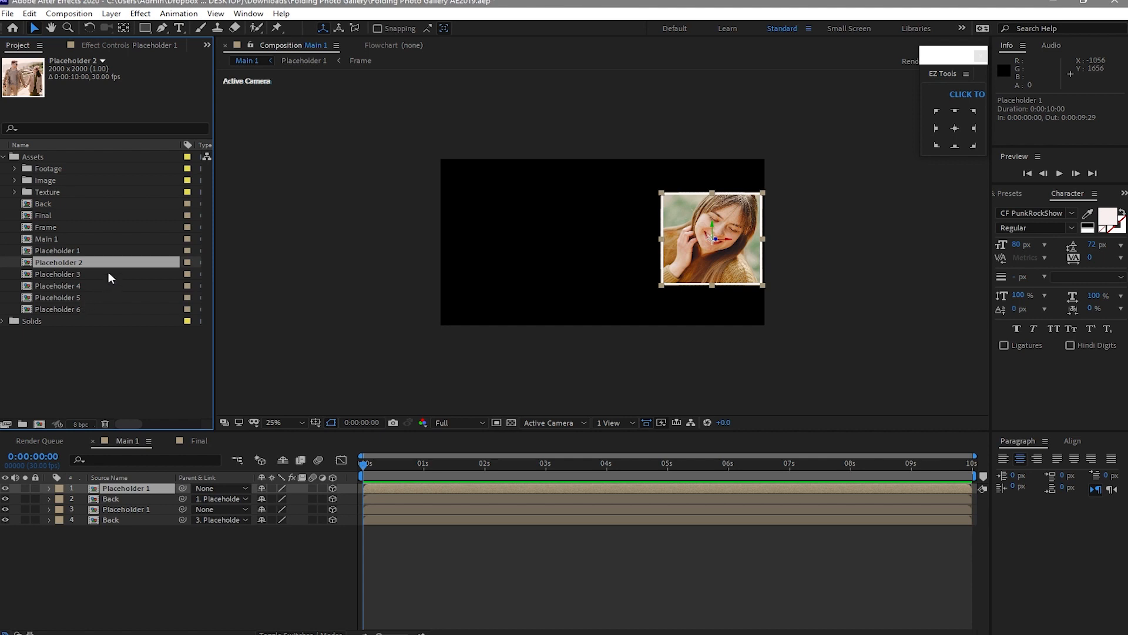
left_click_drag(106, 269, 144, 493)
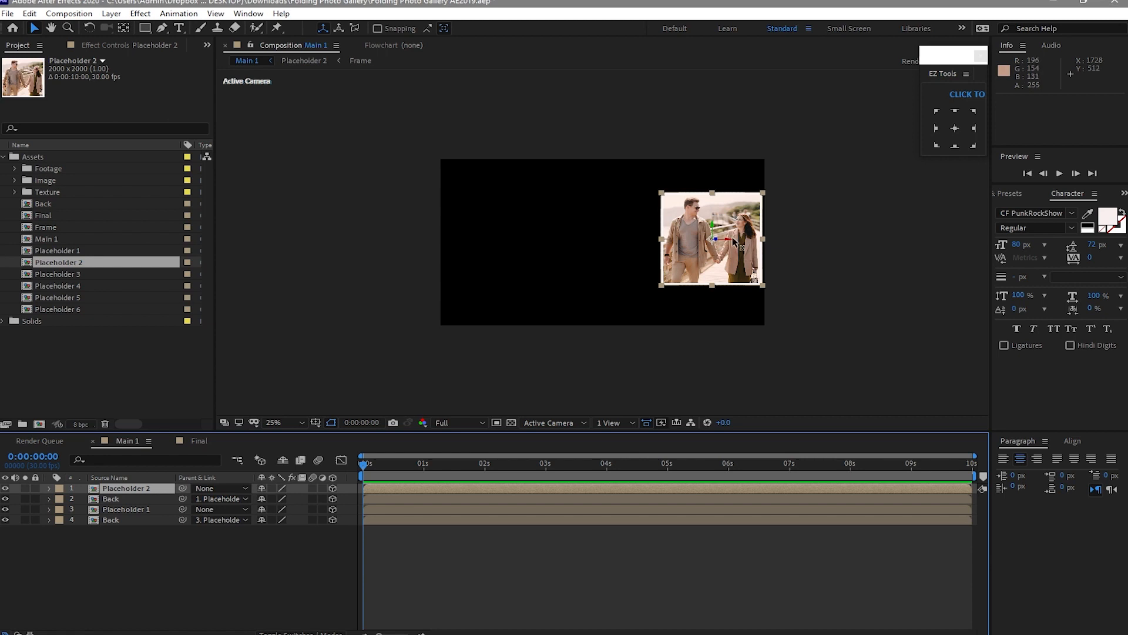
Step: Move Placeholder 2 about 600 px left, flush against Placeholder 1's left edge, and set its anchor point to its right edge's middle
left_click_drag(732, 239, 632, 246)
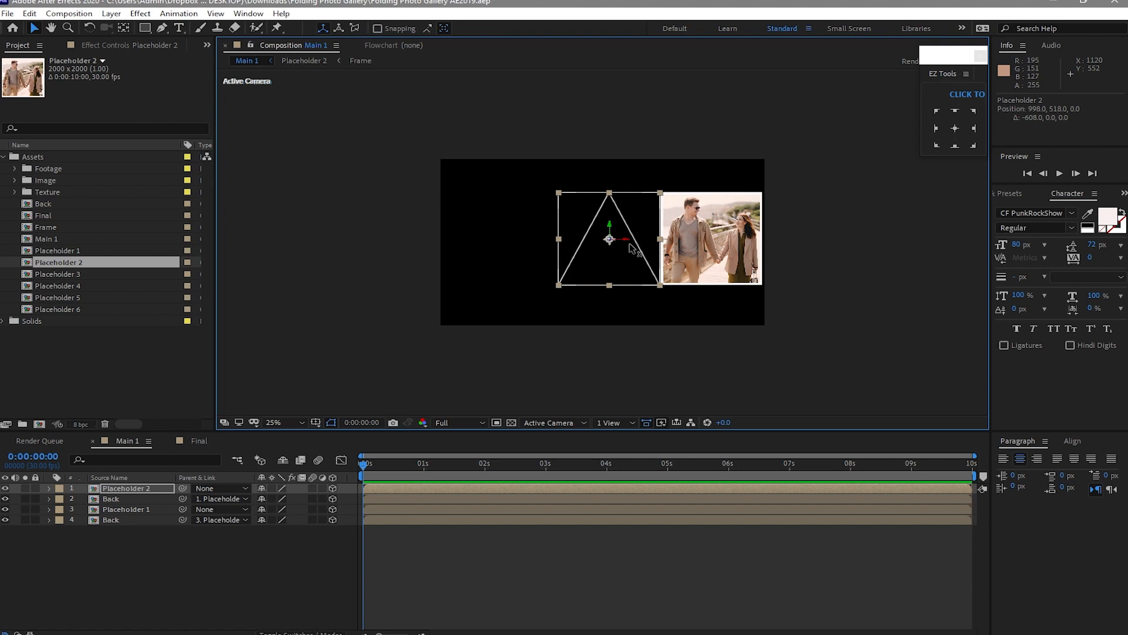
scroll(611, 236, "up", 2)
key("space")
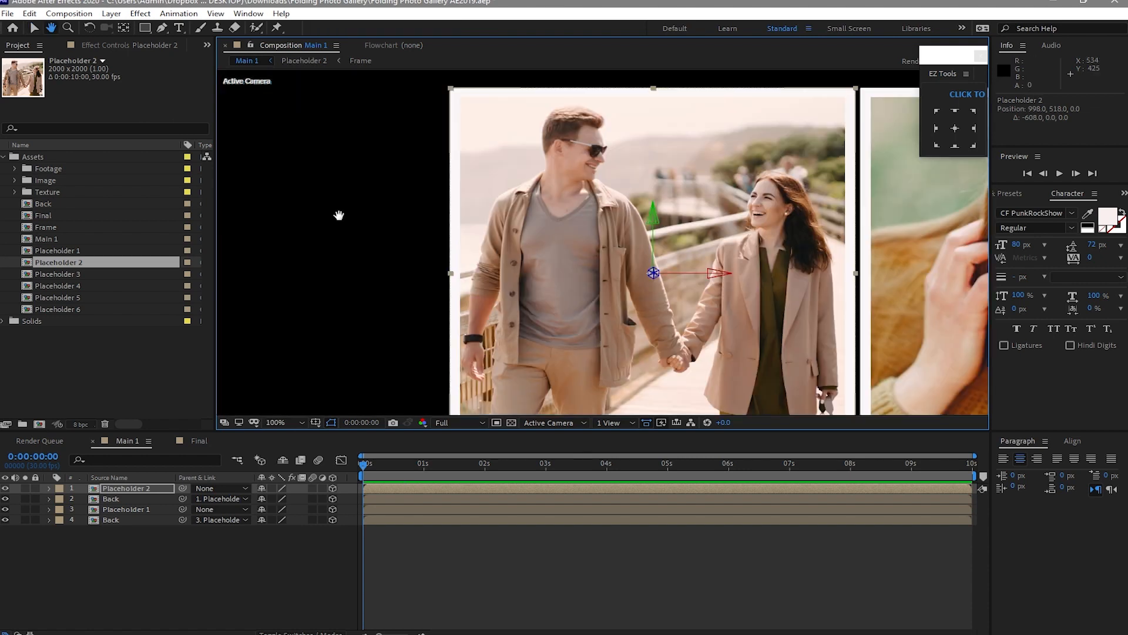
left_click_drag(365, 242, 297, 229)
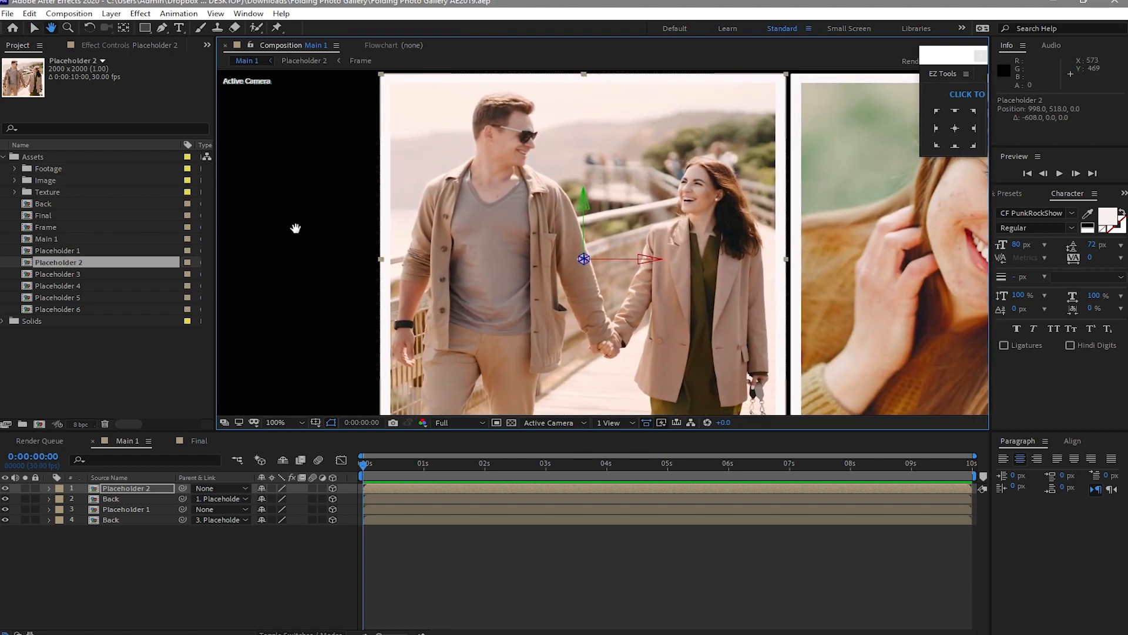
key("v")
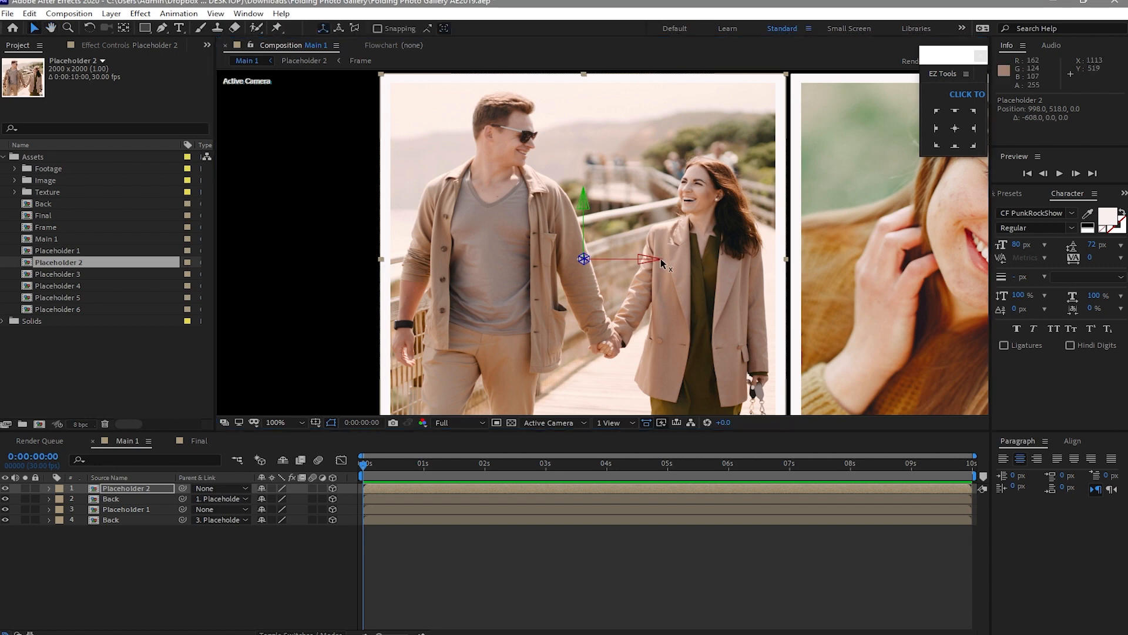
left_click_drag(662, 262, 667, 263)
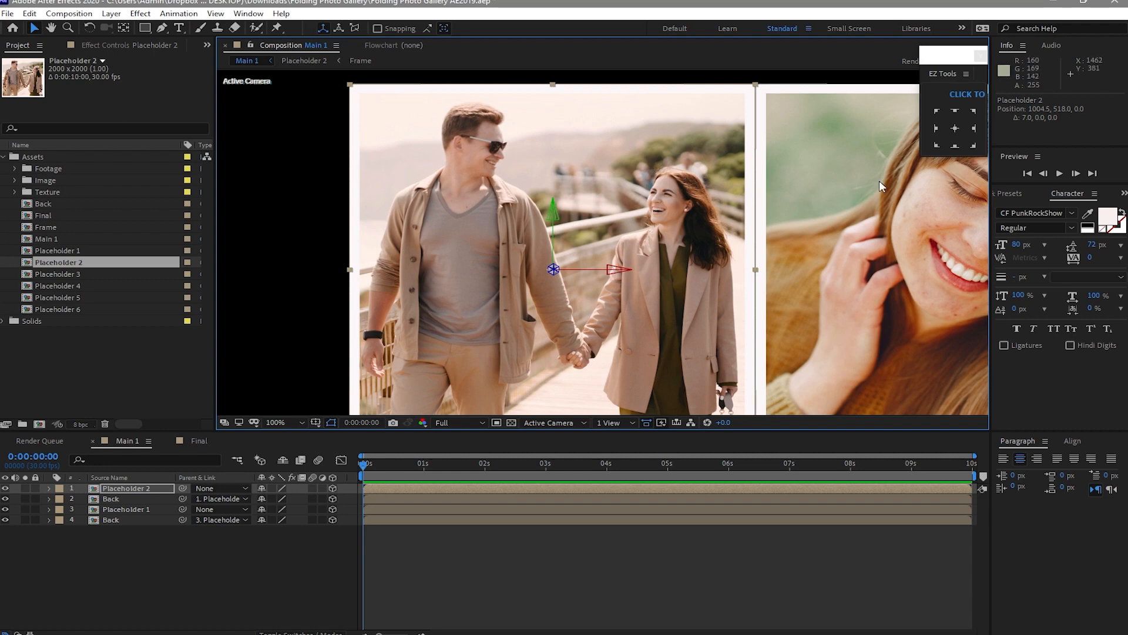
left_click(970, 131)
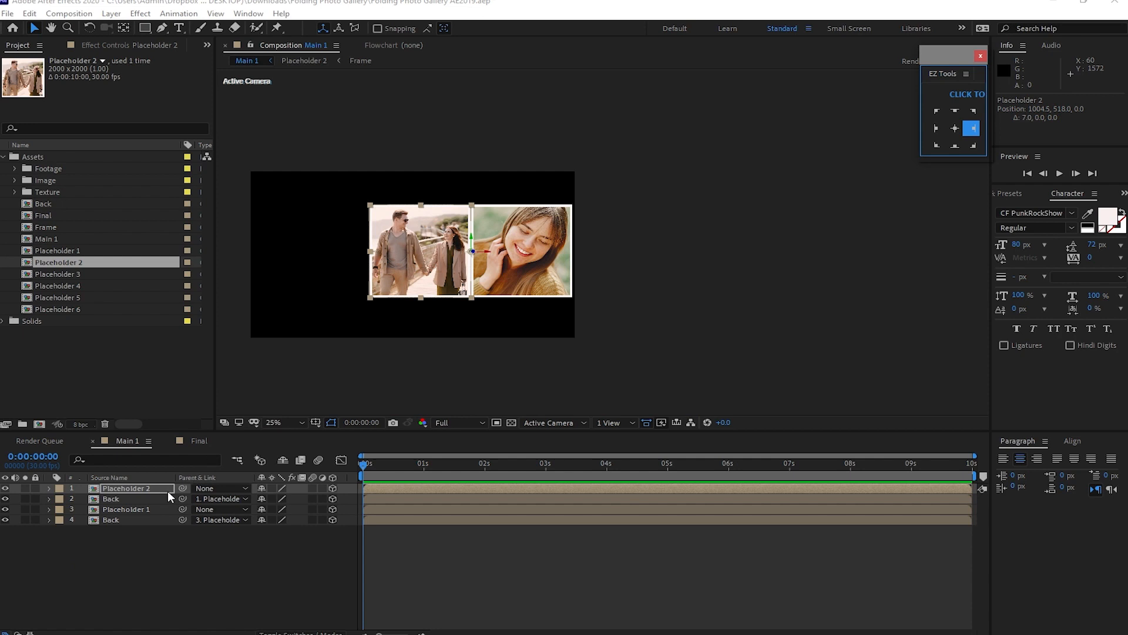
Step: Add a Y Rotation keyframe of 0° to the Placeholder 2 layer at 0:00:02:00
left_click(159, 488)
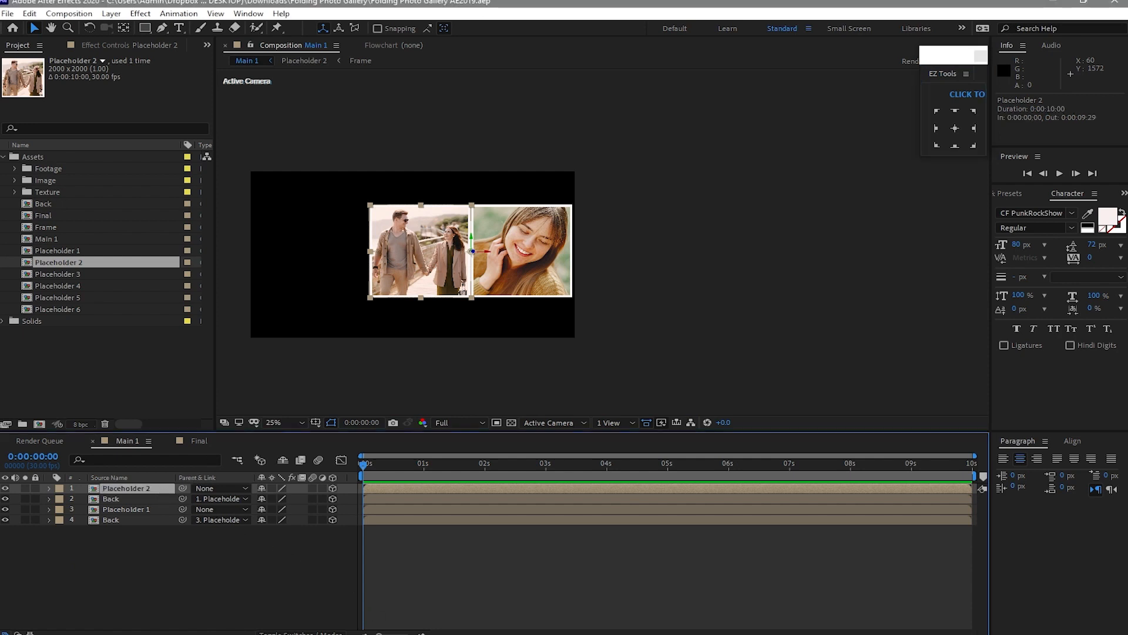
key("r")
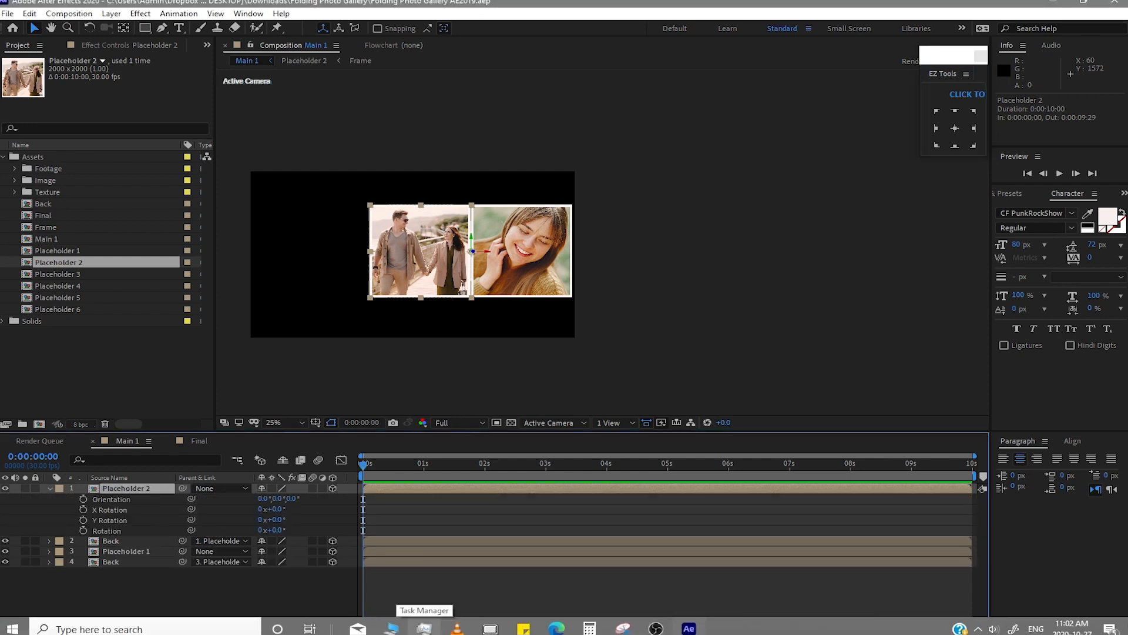
left_click(484, 465)
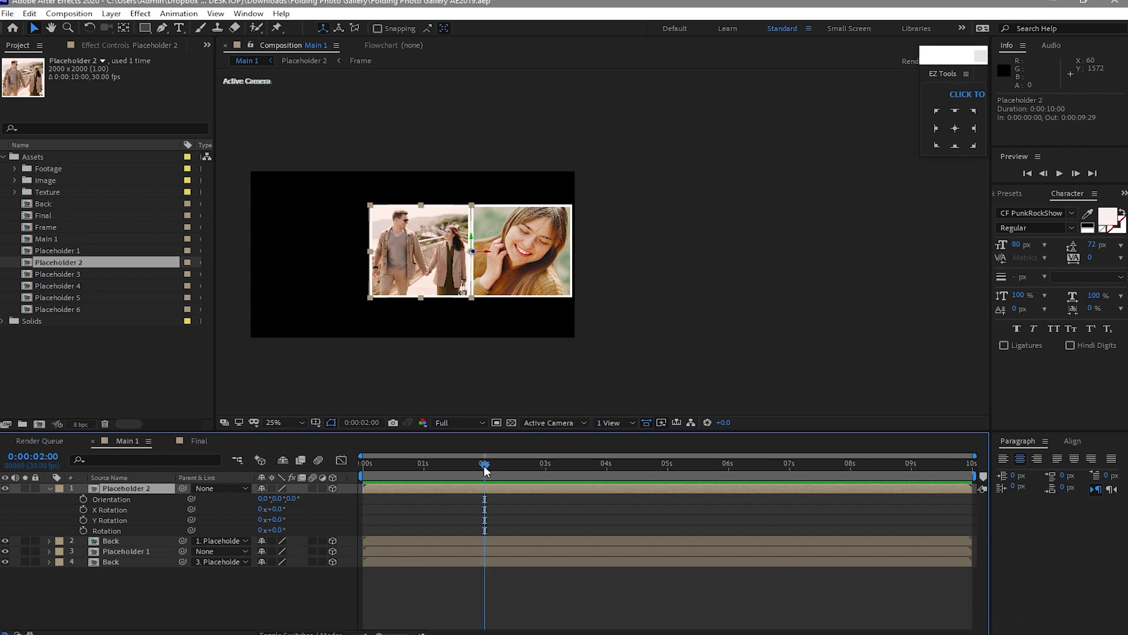
left_click(82, 519)
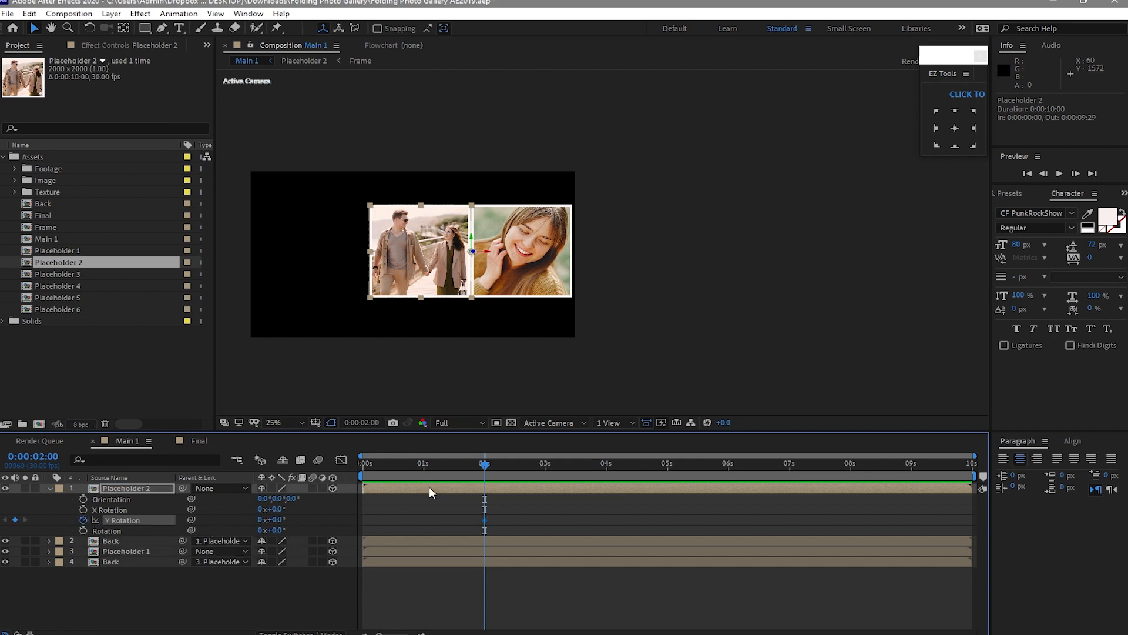
Step: Set Placeholder 2's Y Rotation to -179° at 0:00:00:00 and apply Easy Ease to both rotation keyframes
left_click_drag(489, 461, 341, 467)
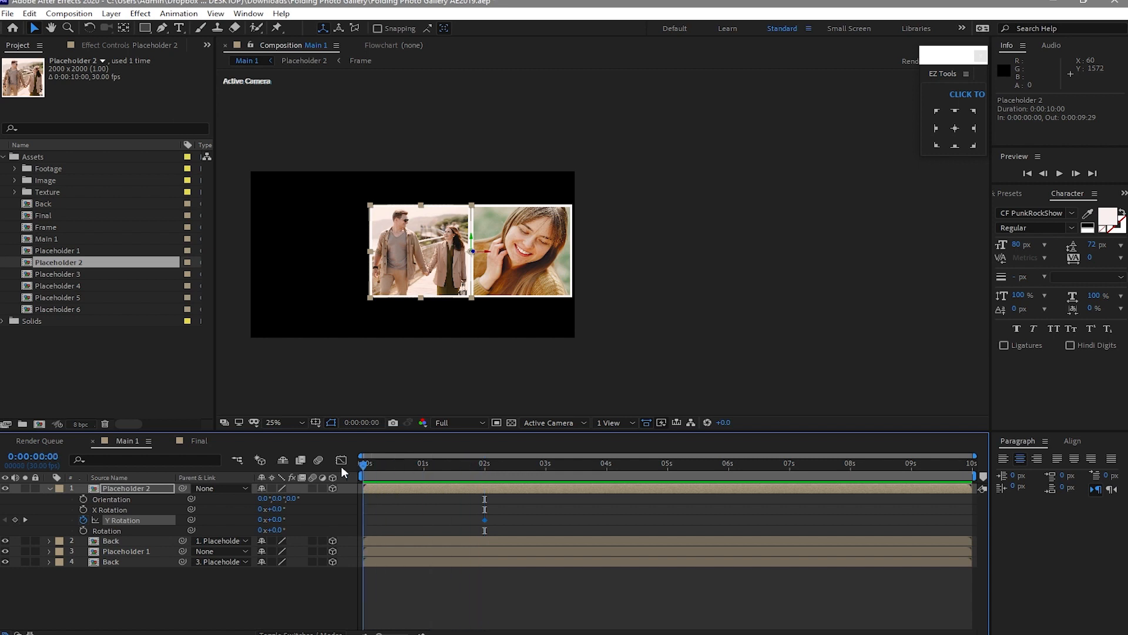
left_click(278, 520)
type("-179")
key("Return")
left_click_drag(364, 467, 353, 519)
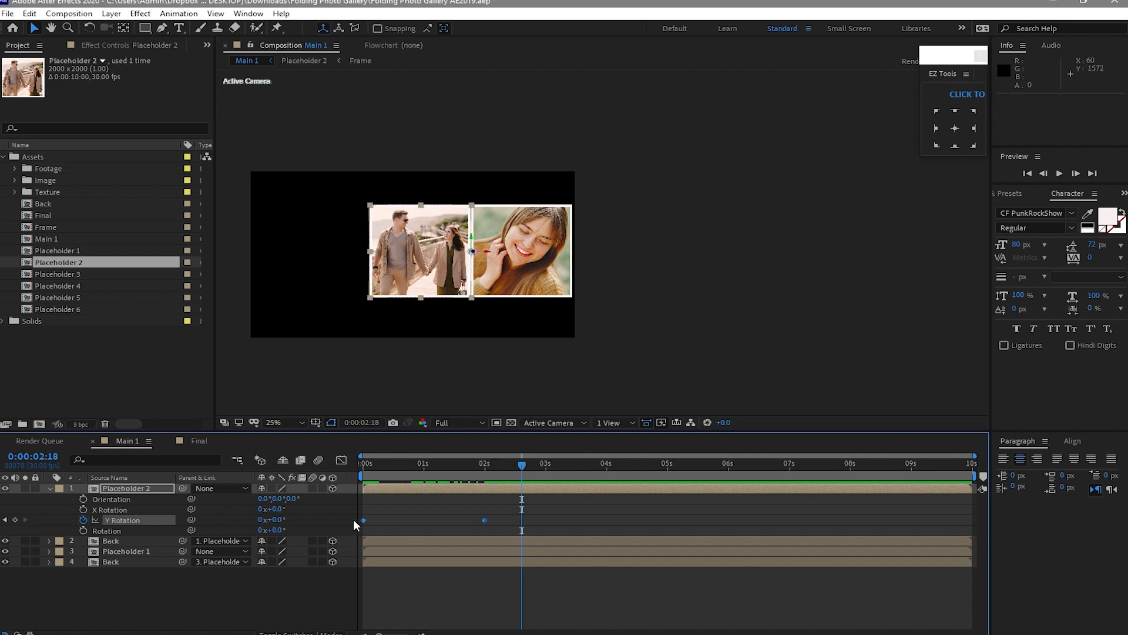
key("F9")
left_click(49, 488)
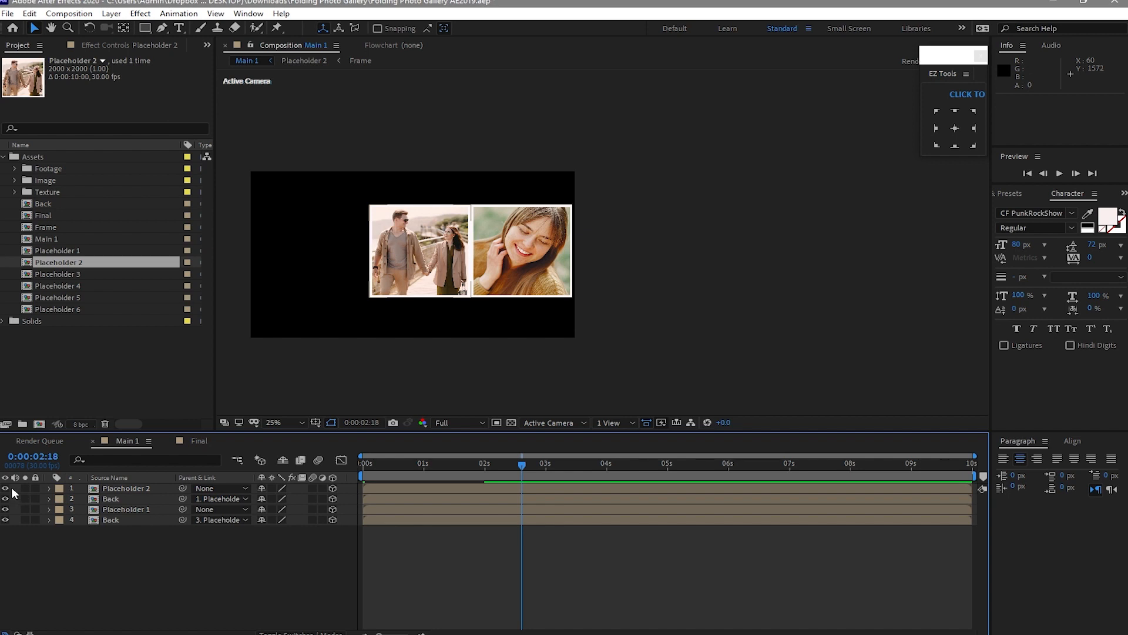
Step: Duplicate the Placeholder 2 layer with its Back and place the Back copy directly beneath the topmost Placeholder 2
left_click(14, 489)
left_click(25, 497, "shift")
left_click(28, 13)
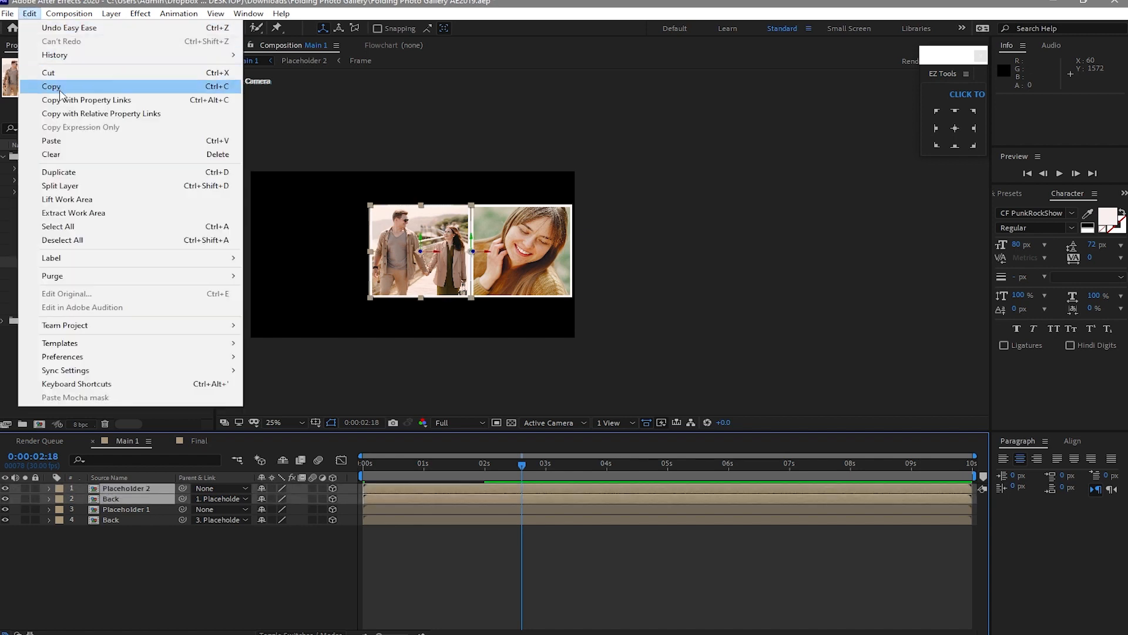
left_click(94, 172)
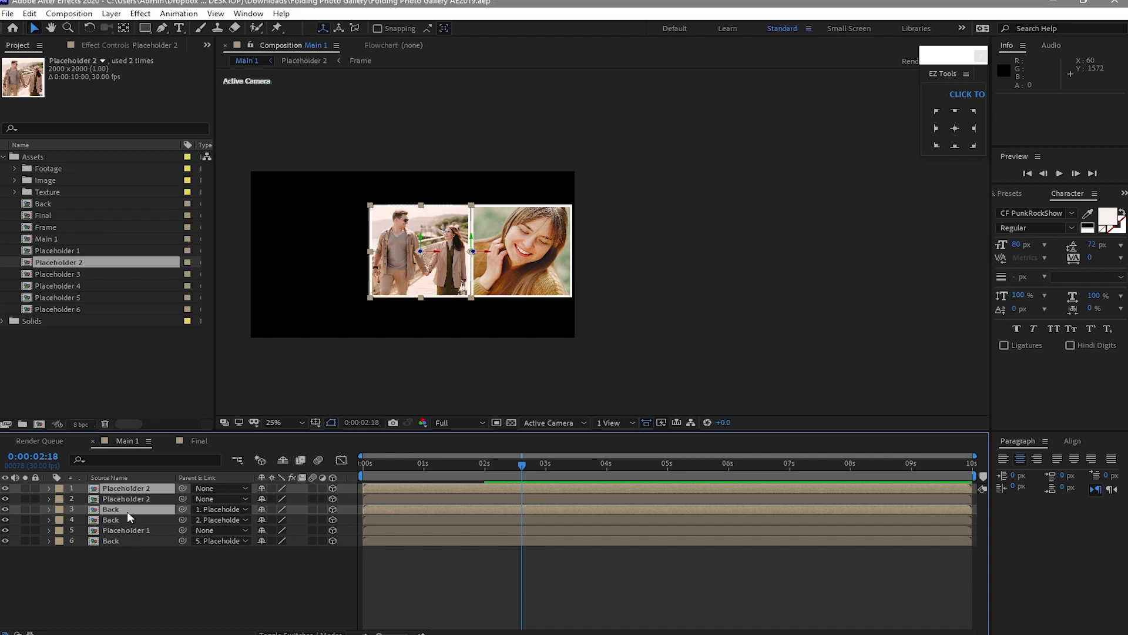
left_click_drag(128, 514, 128, 492)
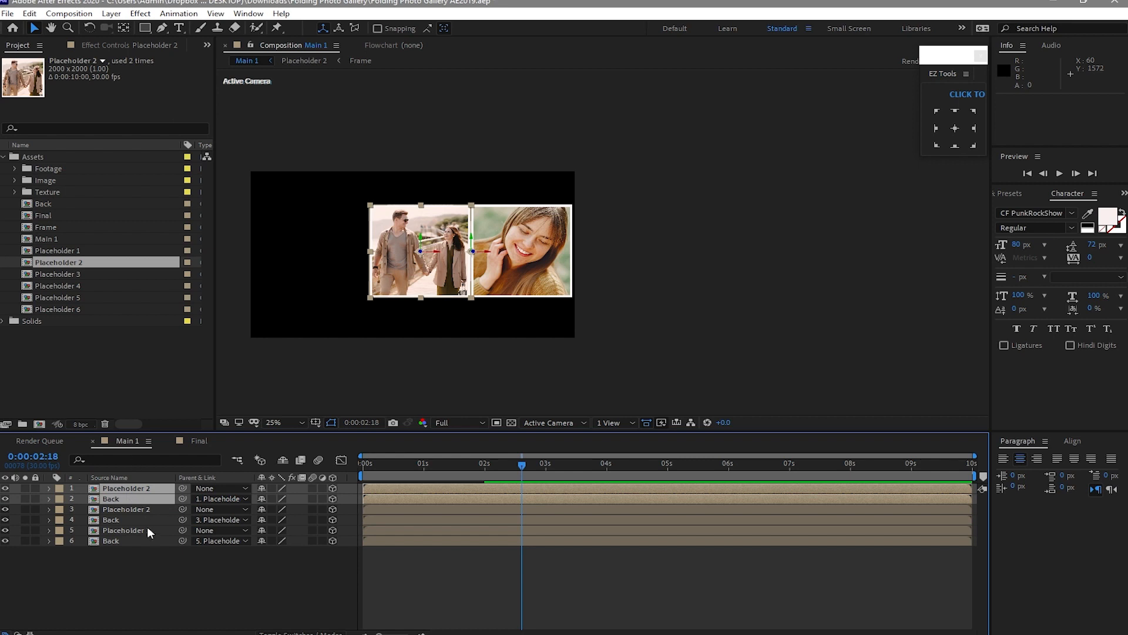
left_click(173, 599)
Step: Replace the topmost Placeholder 2 layer in Main 1 with the Placeholder 3 composition
left_click(140, 489)
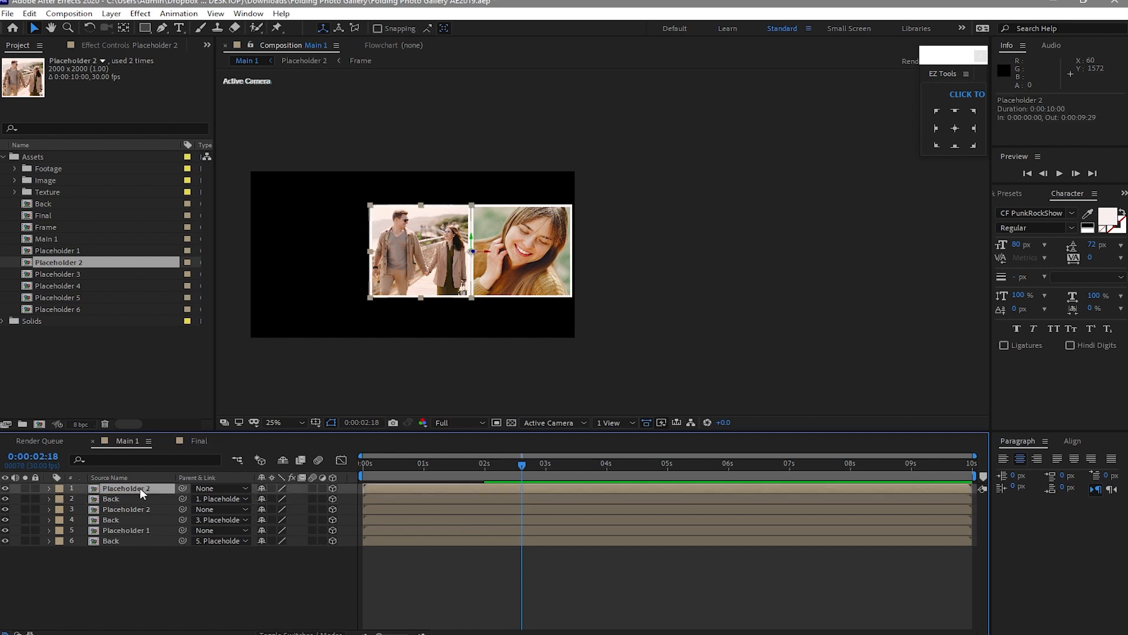
left_click(114, 274)
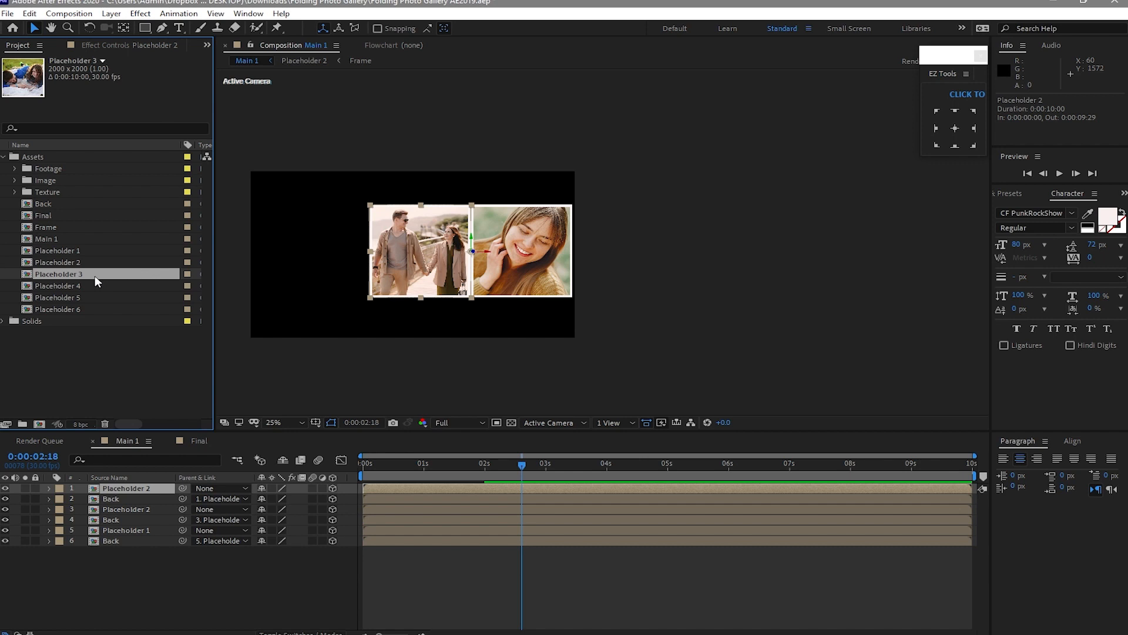
left_click_drag(88, 274, 121, 493)
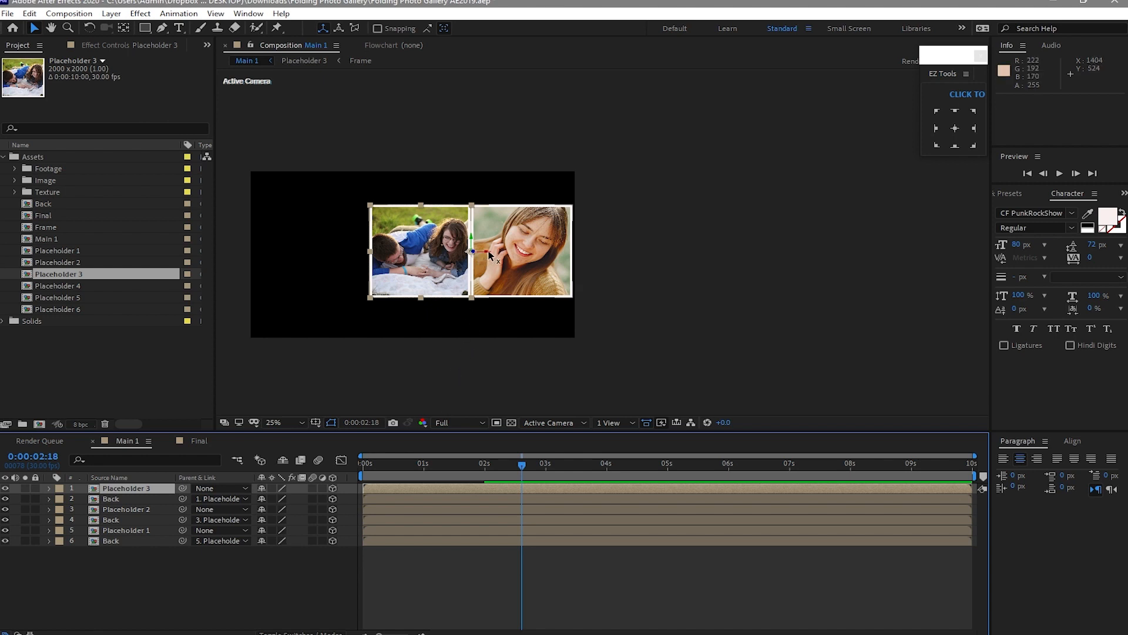
Step: Move the Placeholder 3 layer about 600 px to the left so its right edge sits flush against Placeholder 2's left edge
left_click_drag(488, 254, 383, 269)
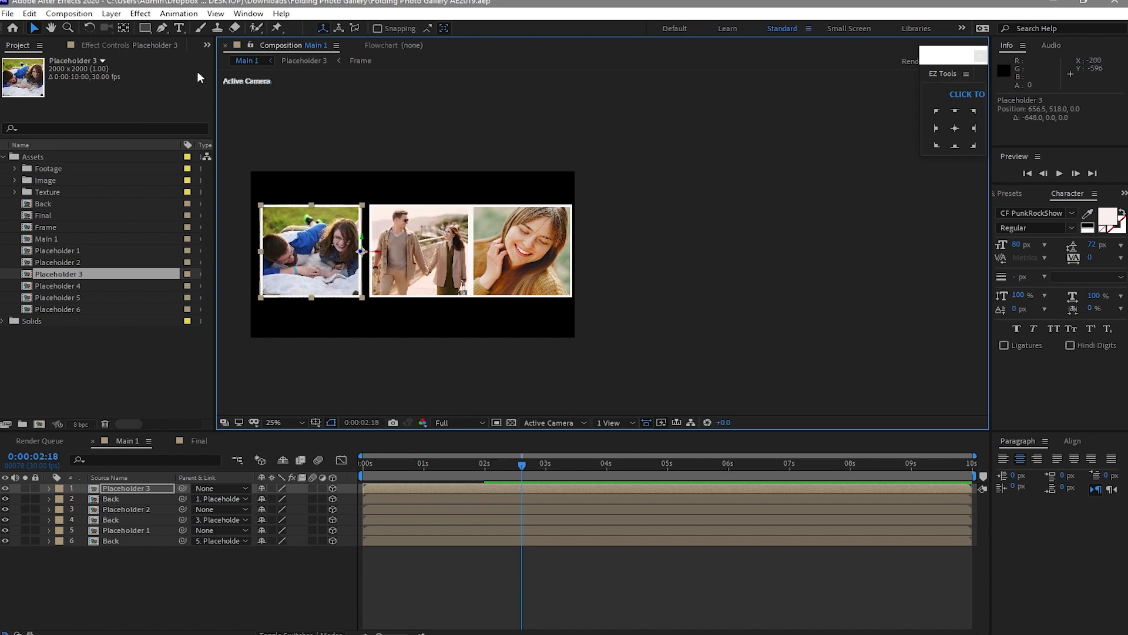
left_click(50, 28)
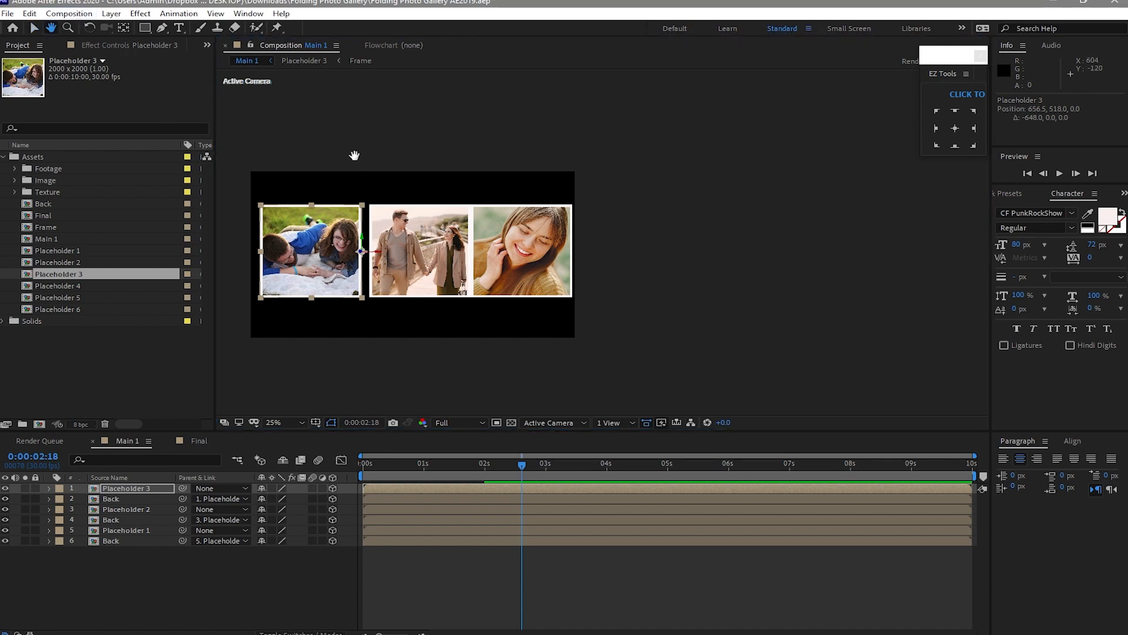
left_click_drag(357, 161, 499, 167)
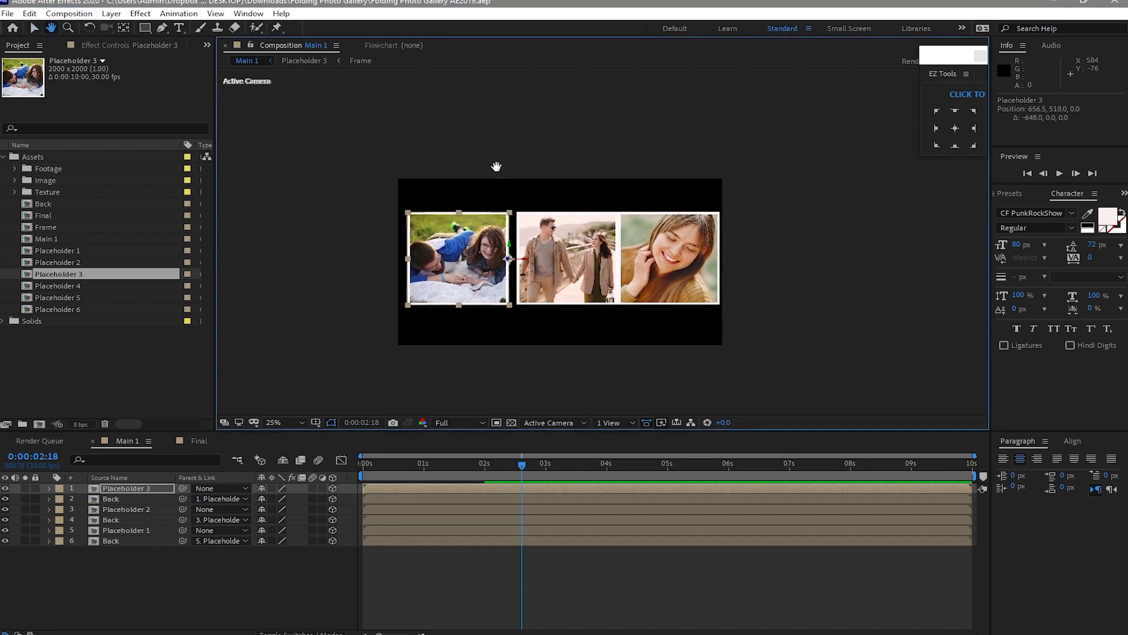
scroll(499, 167, "up", 2)
left_click_drag(534, 230, 492, 171)
scroll(490, 173, "up", 2)
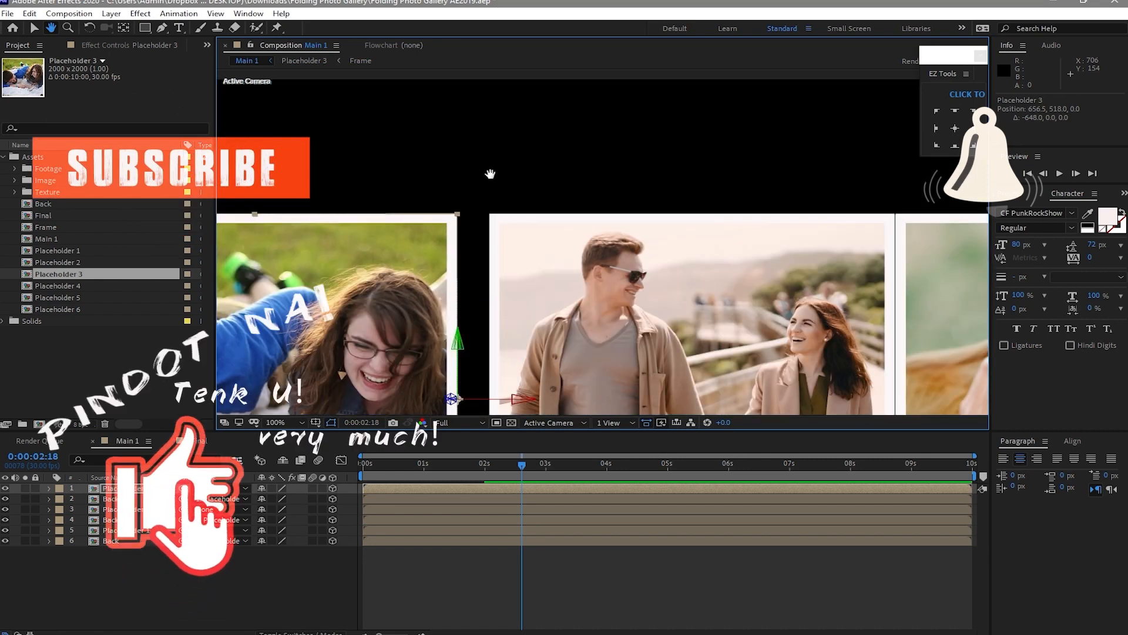
left_click_drag(472, 150, 425, 14)
left_click_drag(522, 221, 631, 209)
scroll(631, 209, "up", 2)
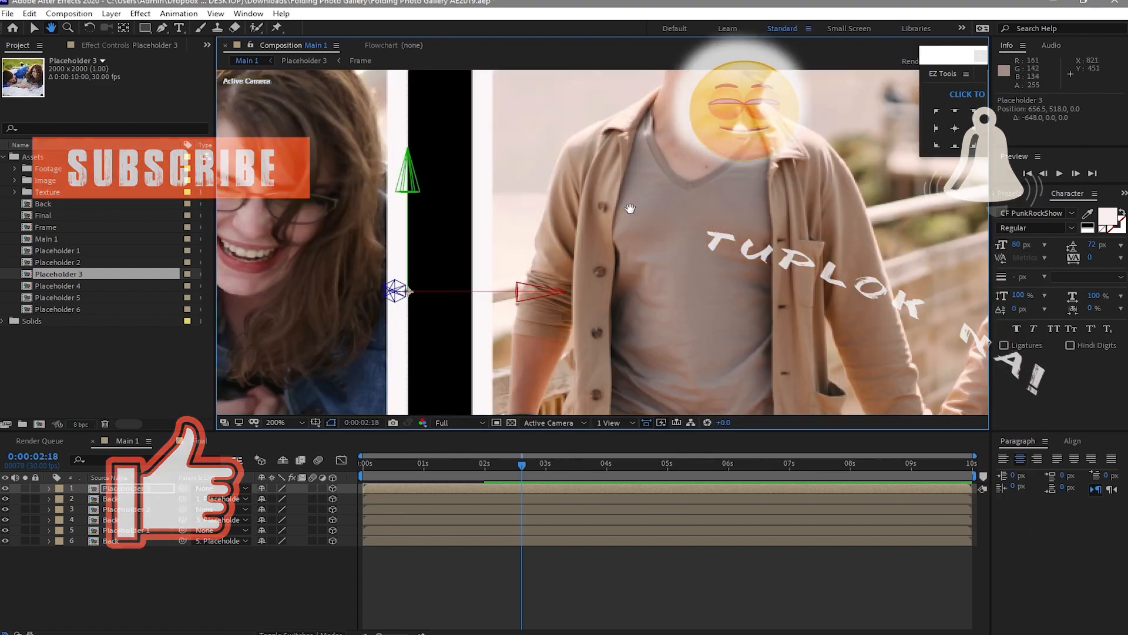
left_click(35, 29)
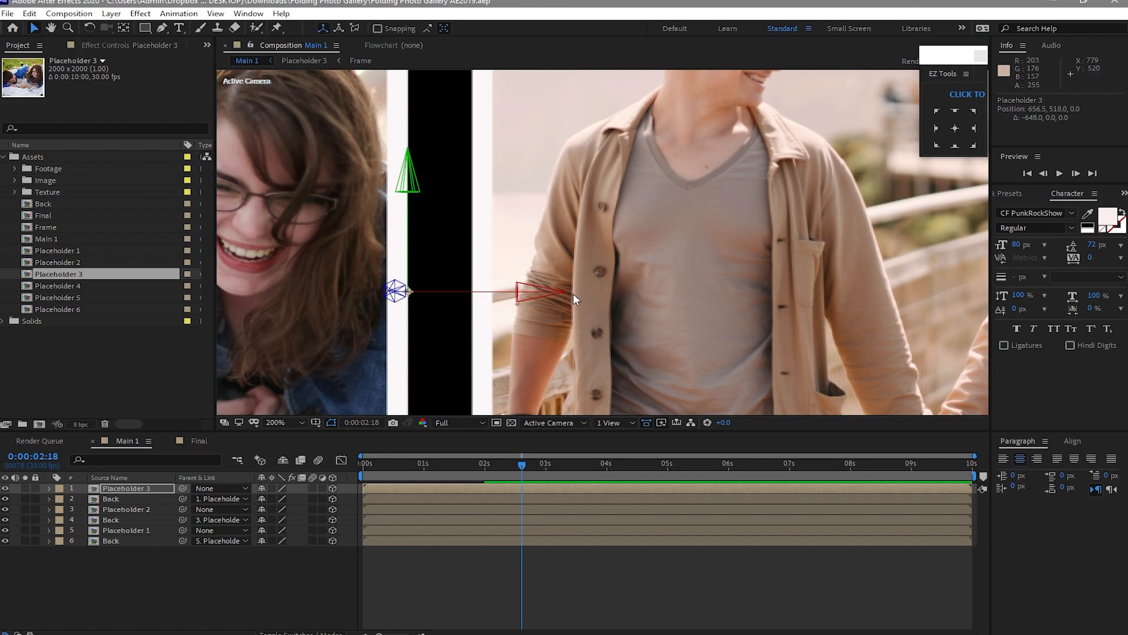
left_click_drag(563, 290, 630, 308)
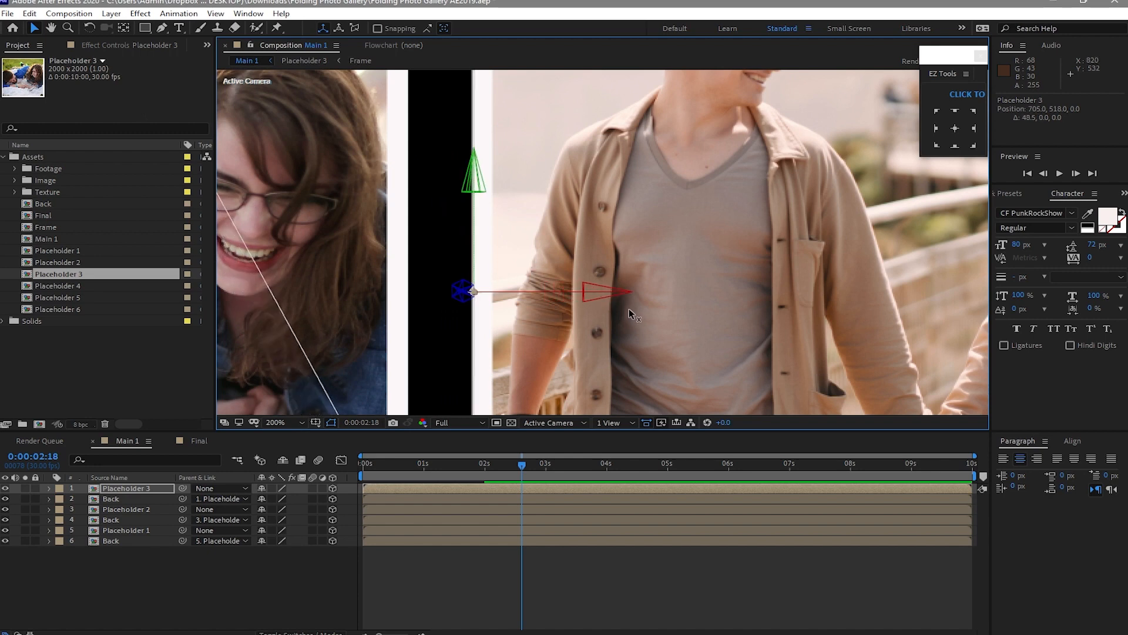
left_click_drag(628, 309, 626, 306)
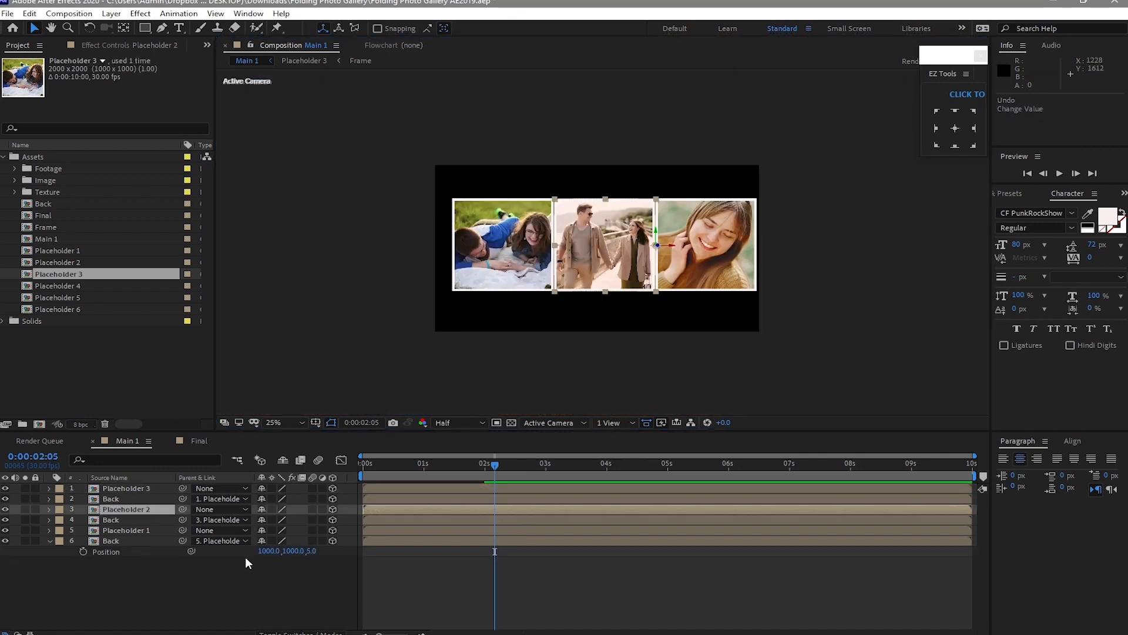
Step: Parent Placeholder 3 to Placeholder 2 and move Placeholder 3 with its Back to start at 0:00:01:02
left_click(174, 489)
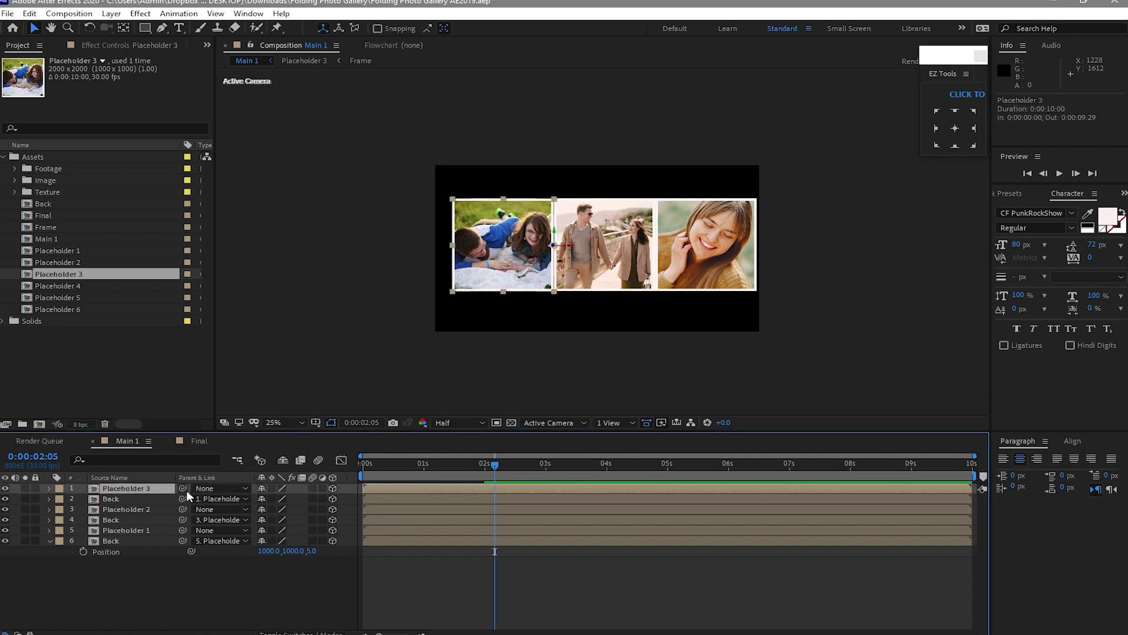
left_click_drag(186, 491, 164, 507)
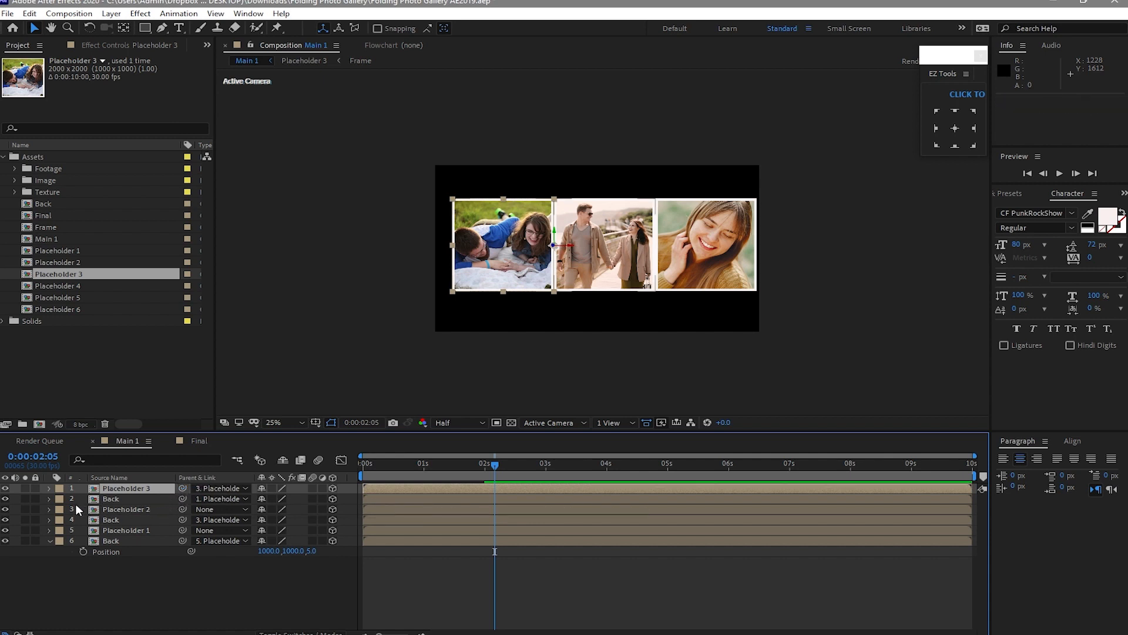
left_click(29, 497, "shift")
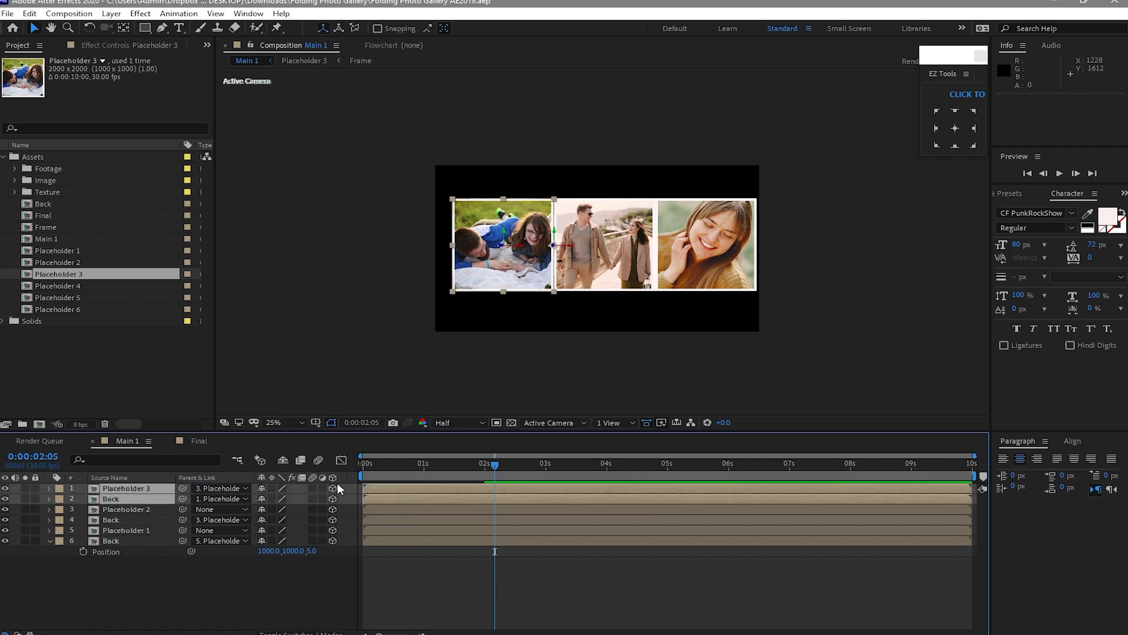
left_click_drag(523, 488, 690, 499)
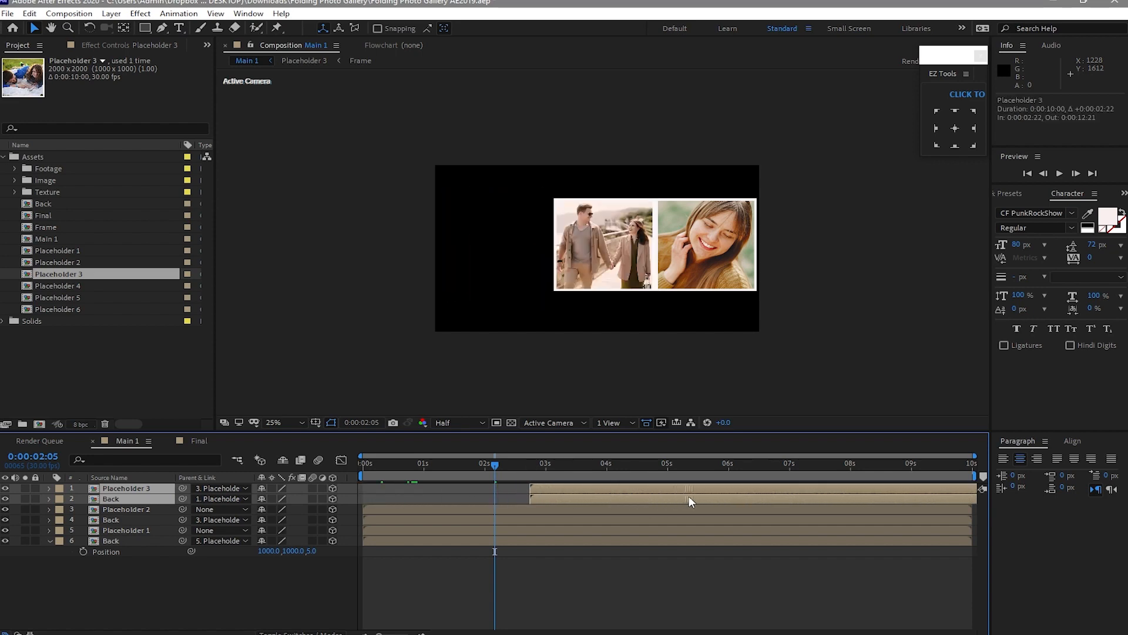
left_click_drag(493, 465, 428, 470)
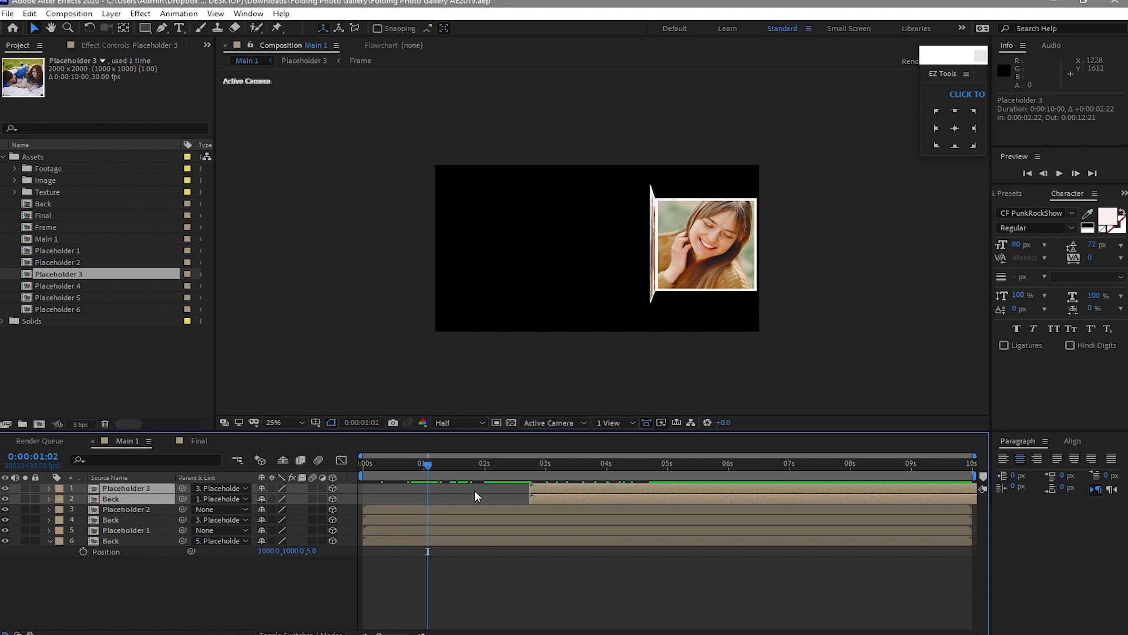
mouse_move(424, 632)
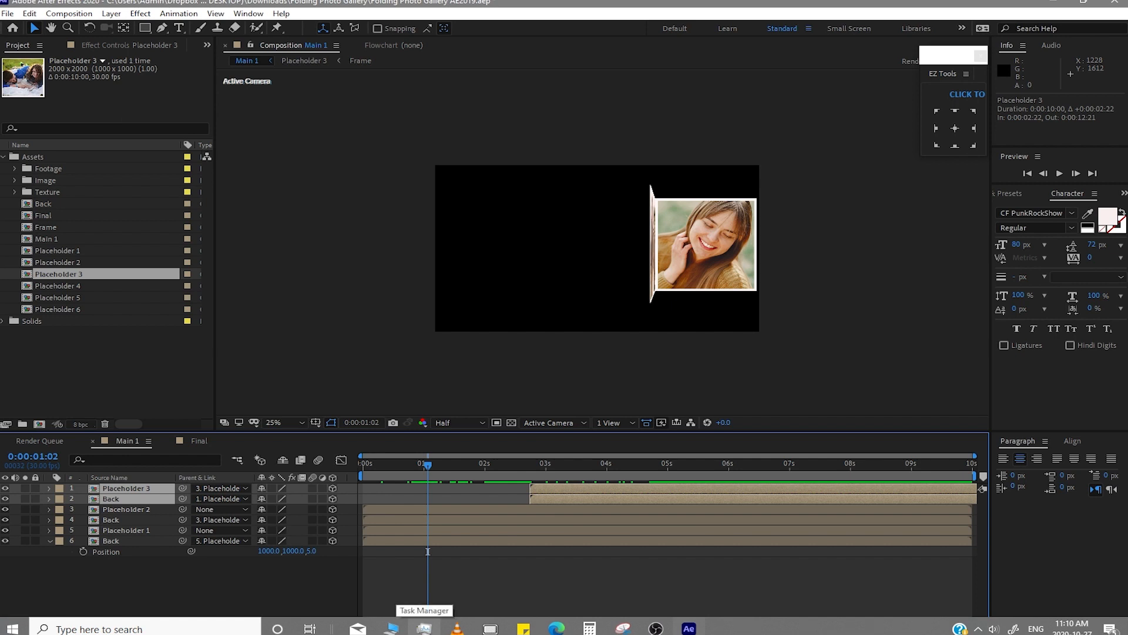
key("bracketleft")
Step: Duplicate the Placeholder 3 layer with its Back and place the Back copy directly beneath the topmost Placeholder 3
left_click_drag(428, 465, 541, 523)
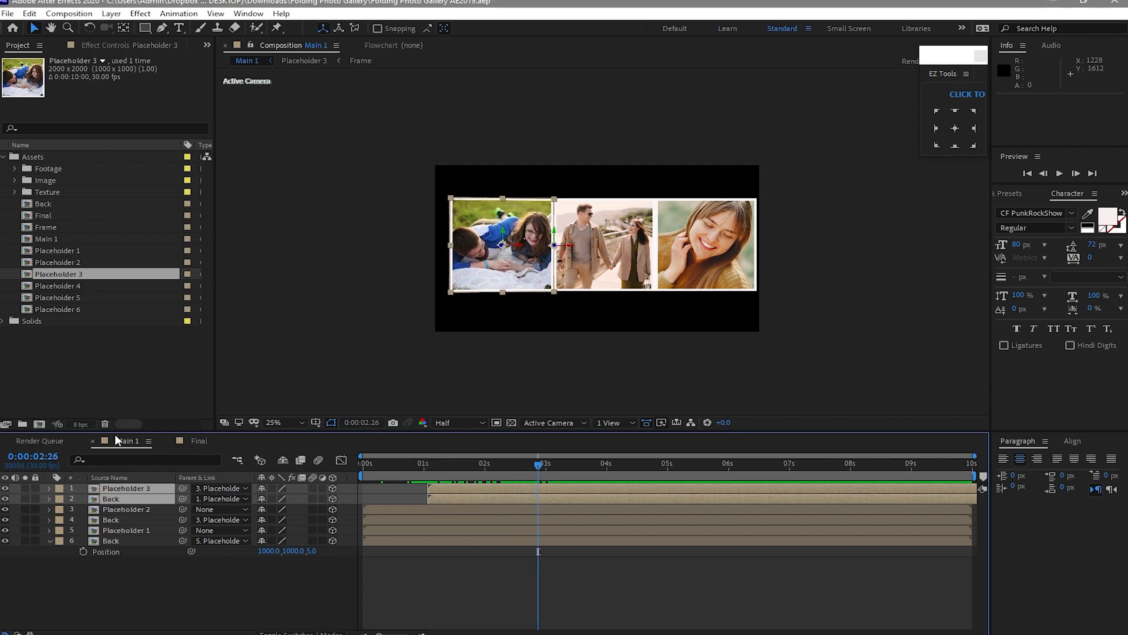
left_click(28, 13)
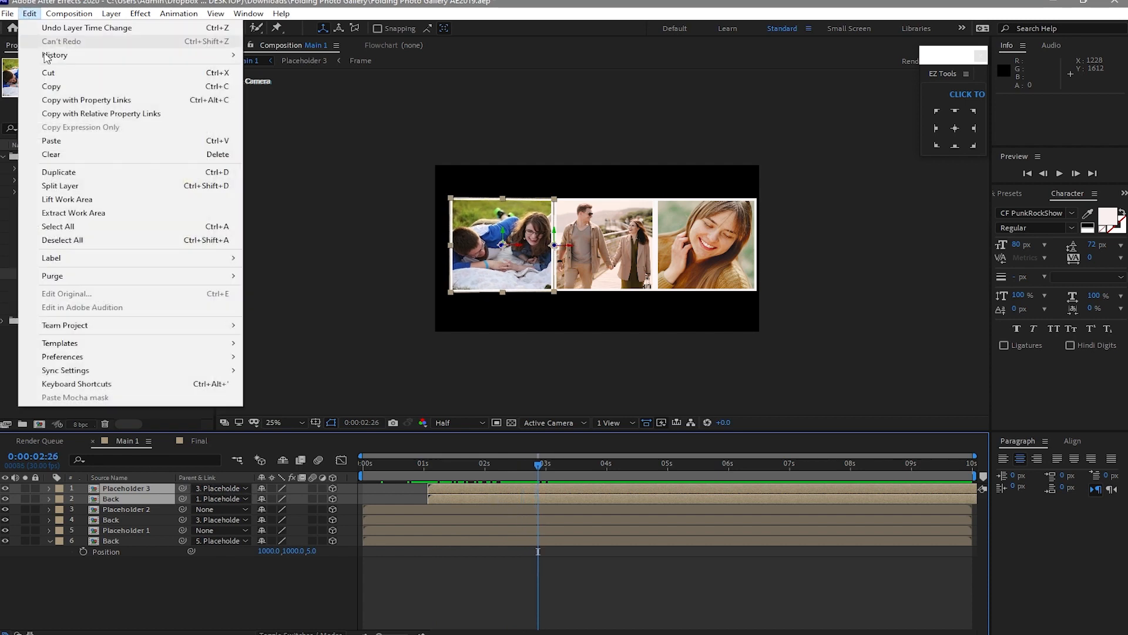
left_click(79, 171)
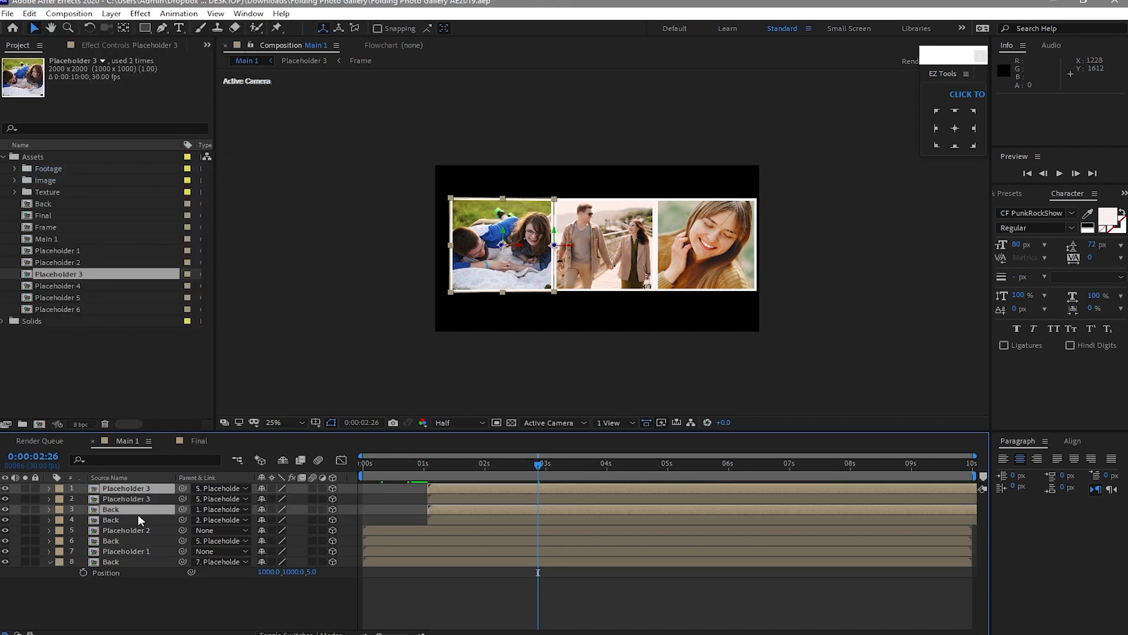
left_click_drag(131, 509, 124, 494)
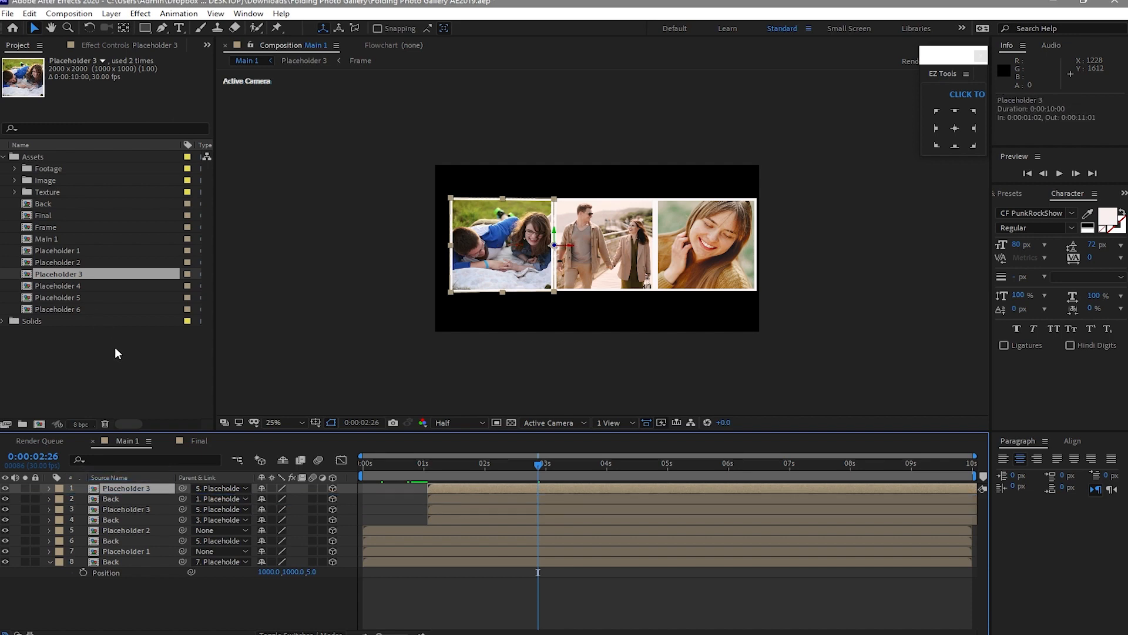
Step: Replace the topmost Placeholder 3 layer in Main 1 with the Placeholder 4 composition
left_click(93, 290)
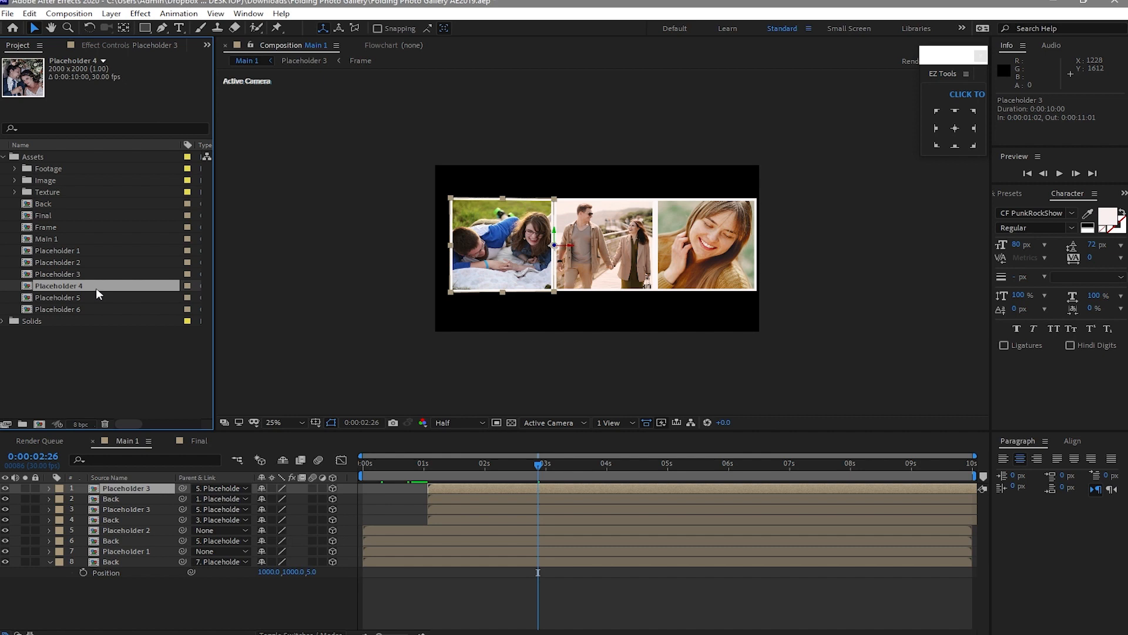
left_click_drag(91, 283, 114, 484)
mouse_move(152, 633)
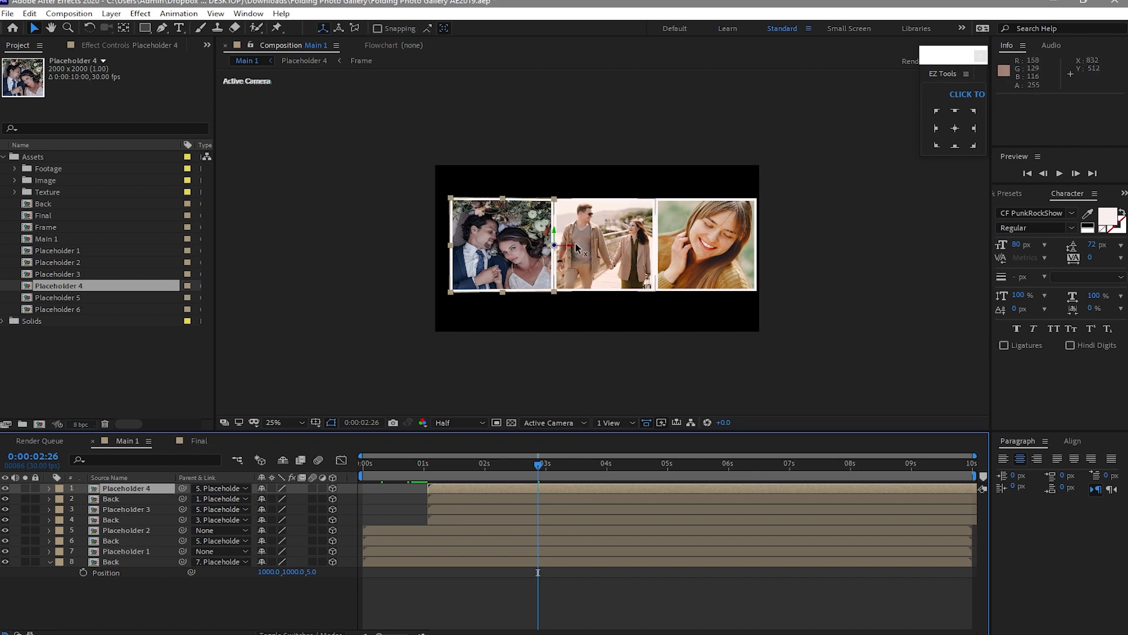
Step: Move the Placeholder 4 layer left by about 1988 px so its right edge sits flush against Placeholder 3's left edge
left_click_drag(576, 244, 238, 349)
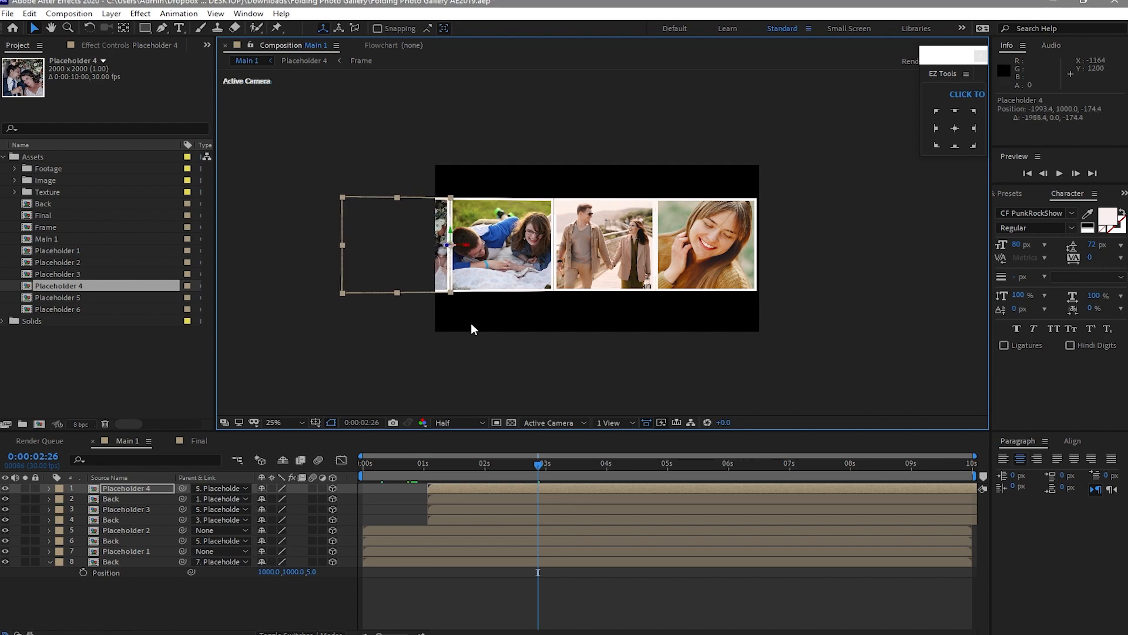
key("period")
left_click(51, 28)
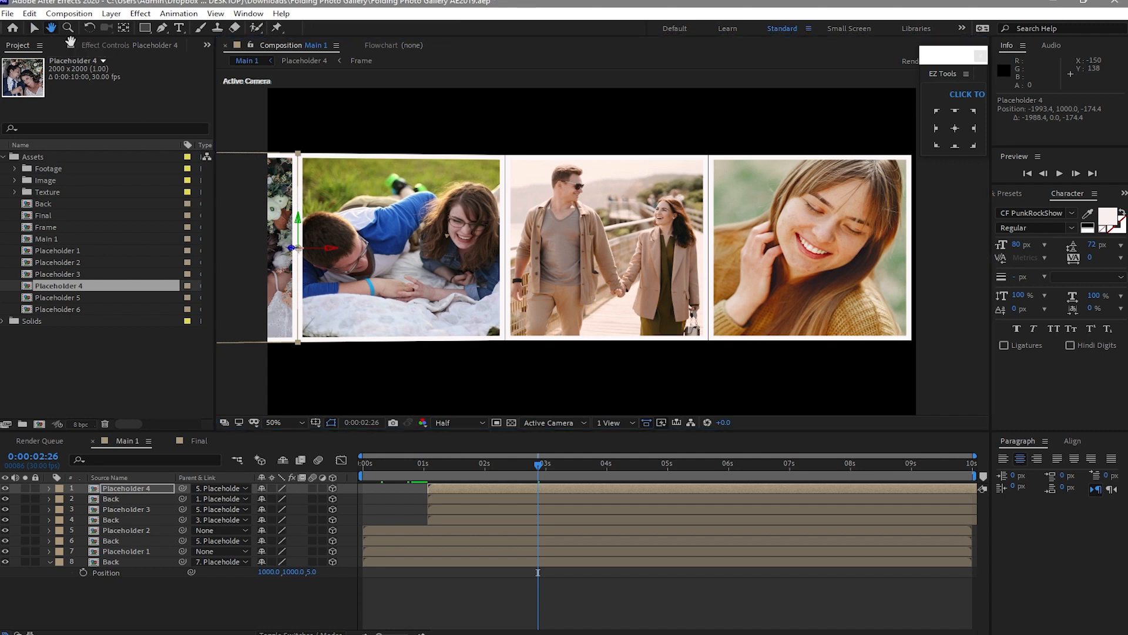
left_click_drag(258, 110, 432, 116)
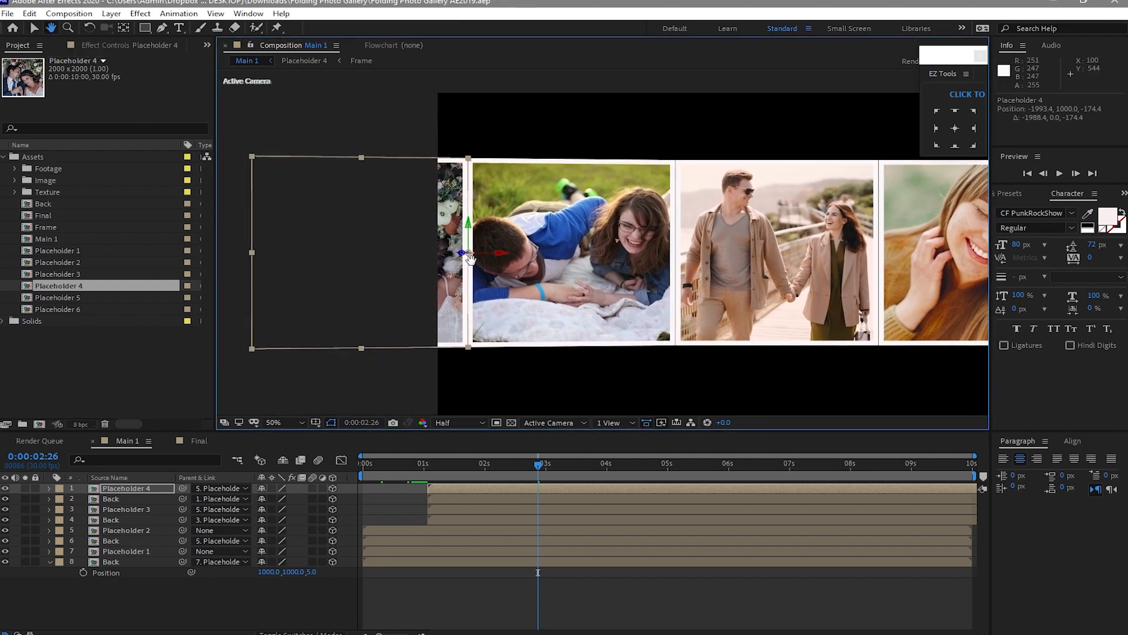
key("period")
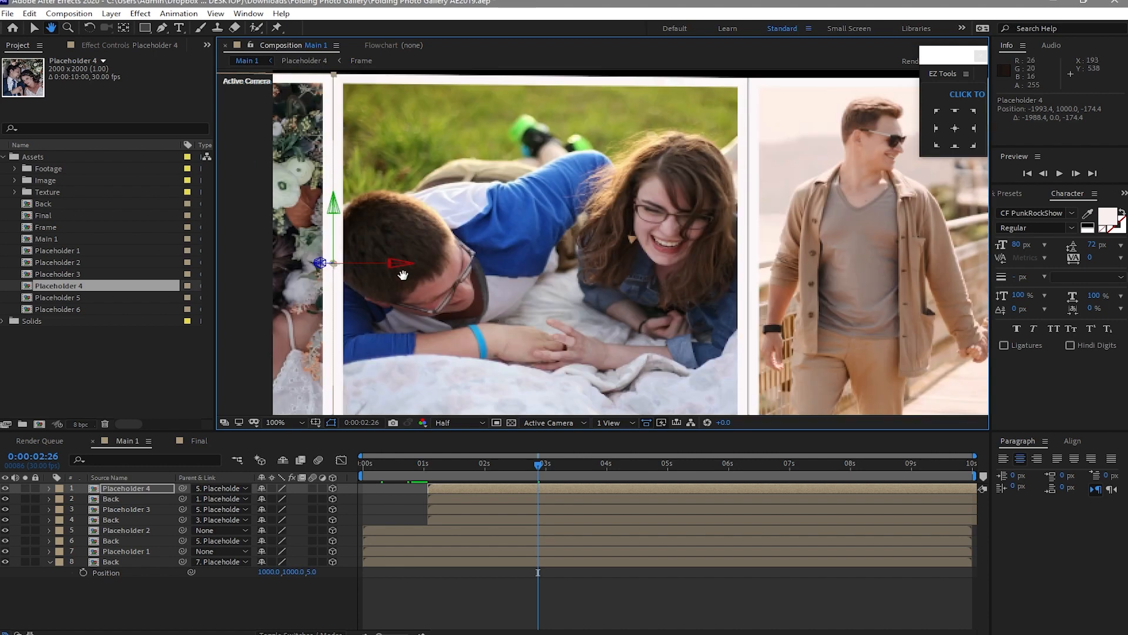
key("comma")
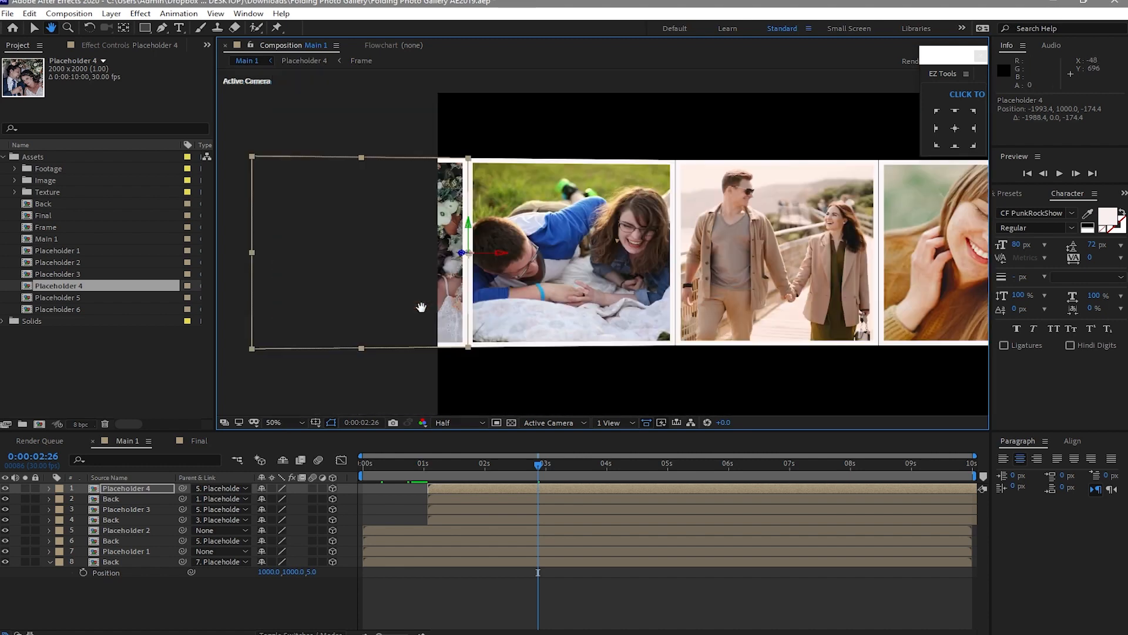
key("period")
key("comma")
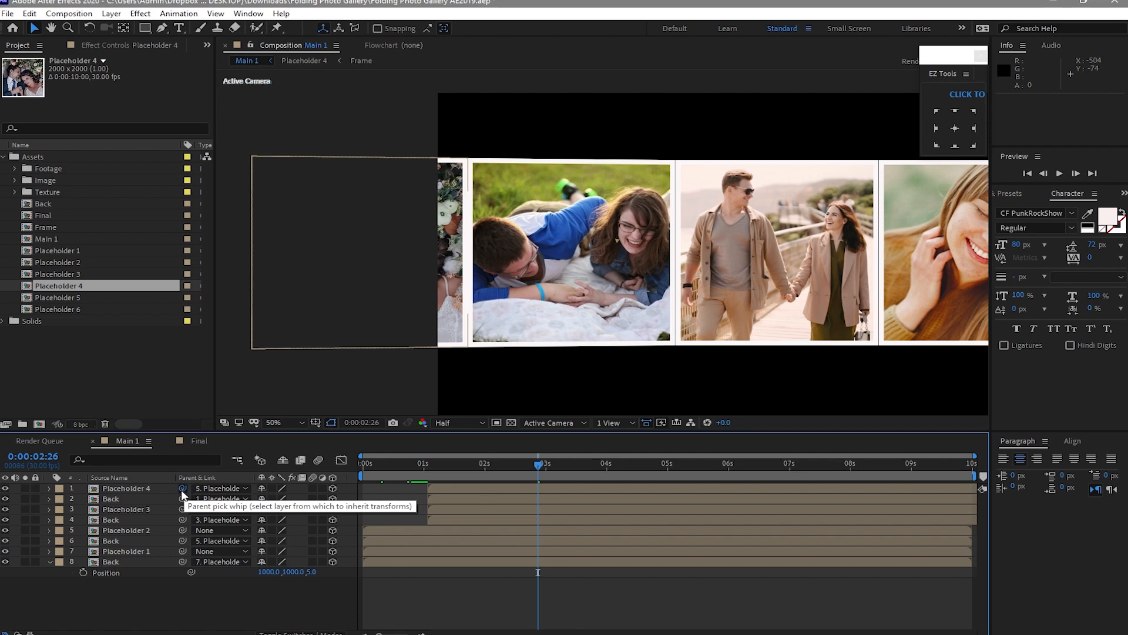
Step: Parent Placeholder 4 to Placeholder 3 and move Placeholder 4 with its Back to start at 0:00:02:01
left_click_drag(168, 499, 153, 507)
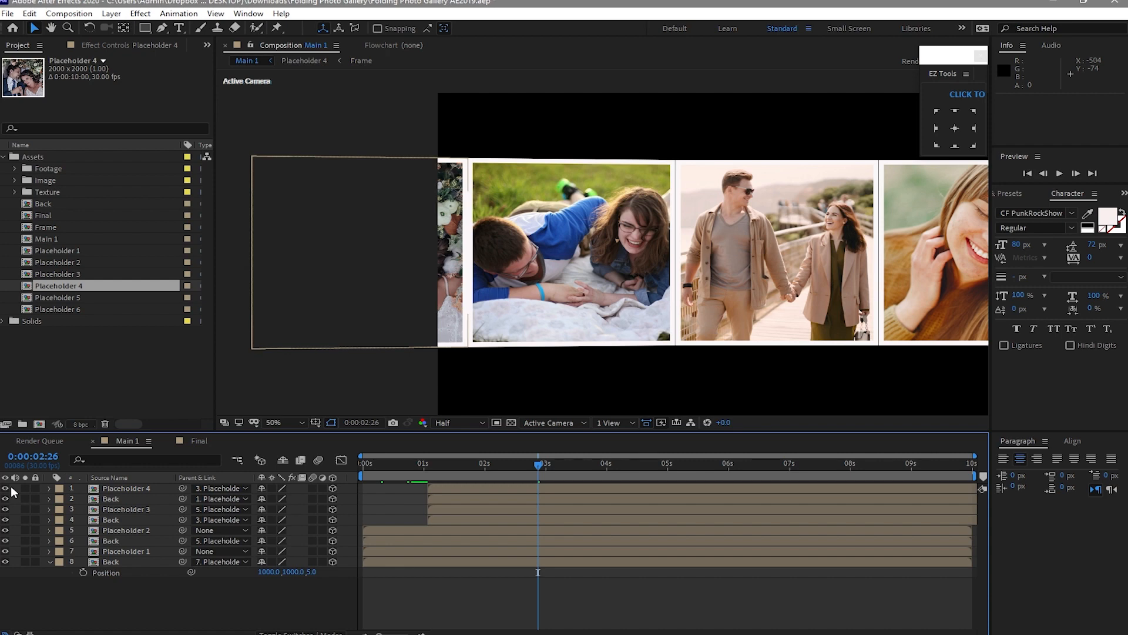
left_click_drag(14, 488, 29, 497)
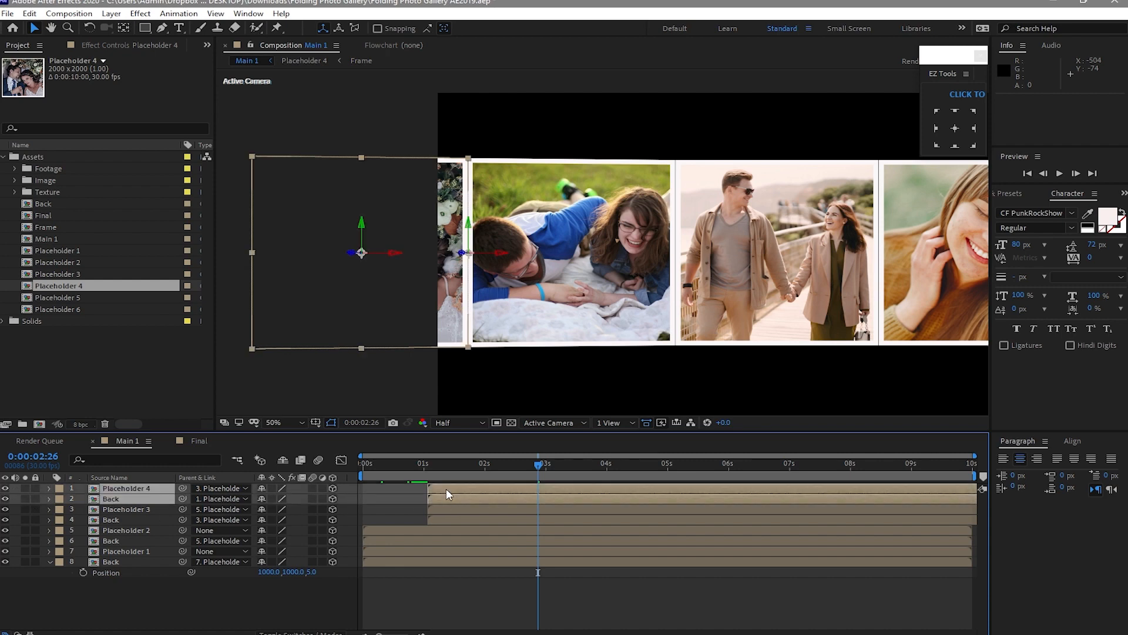
left_click_drag(446, 490, 601, 491)
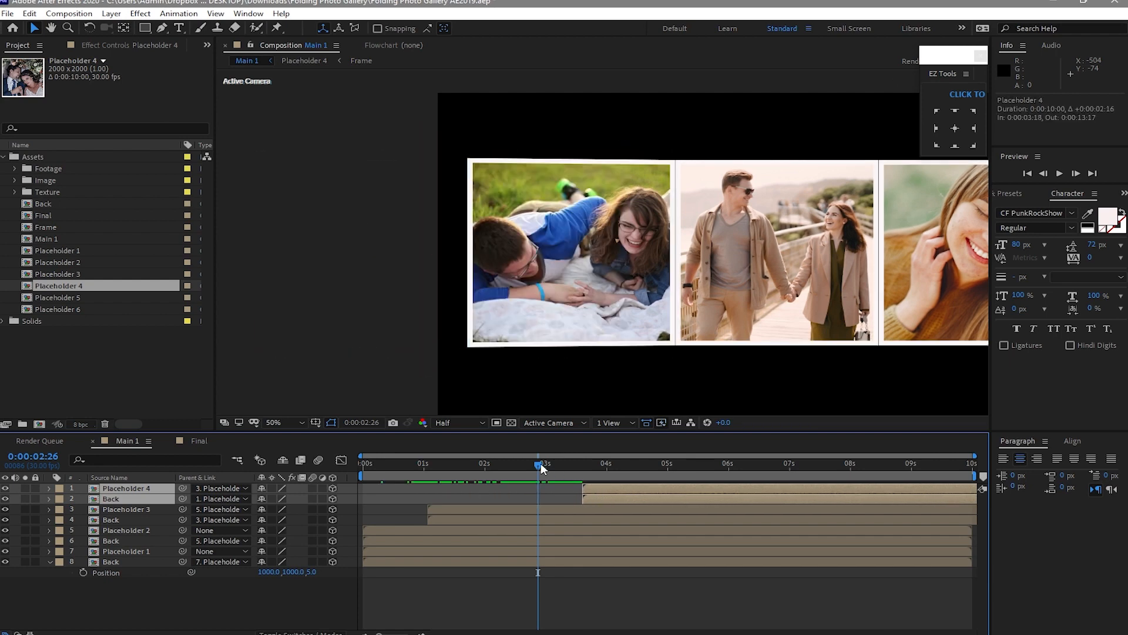
left_click_drag(540, 464, 491, 468)
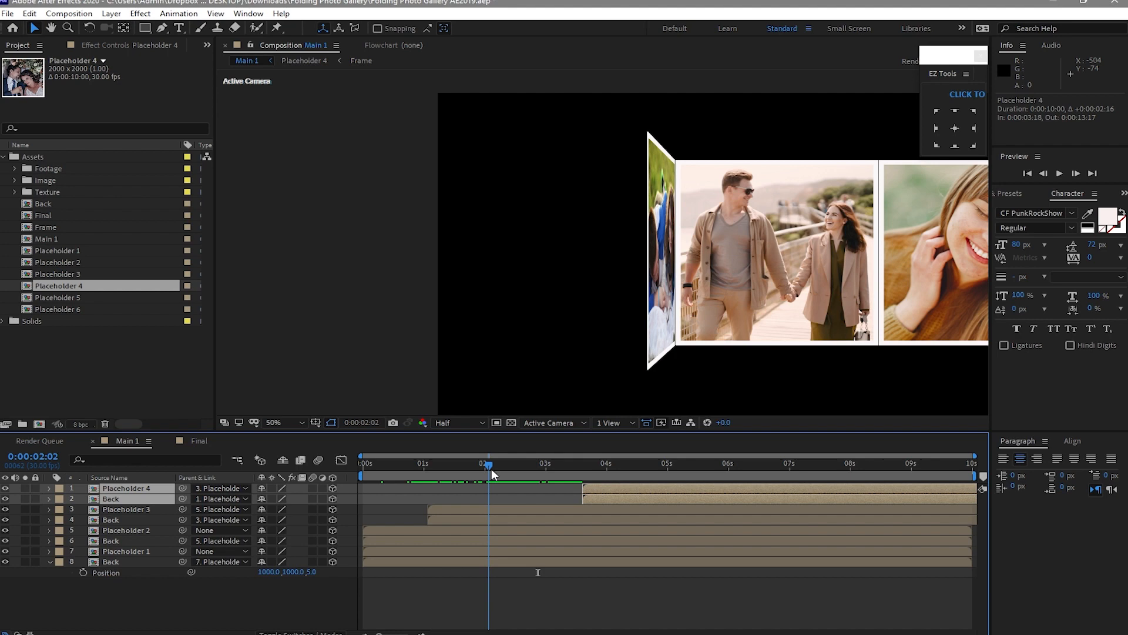
left_click_drag(491, 467, 487, 471)
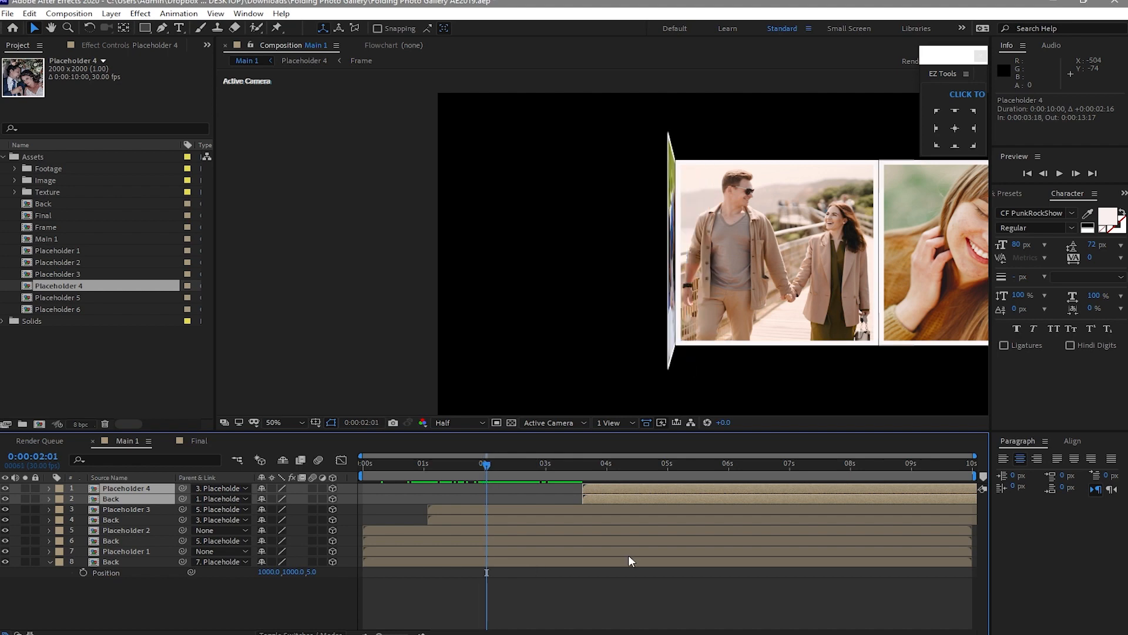
key("bracketleft")
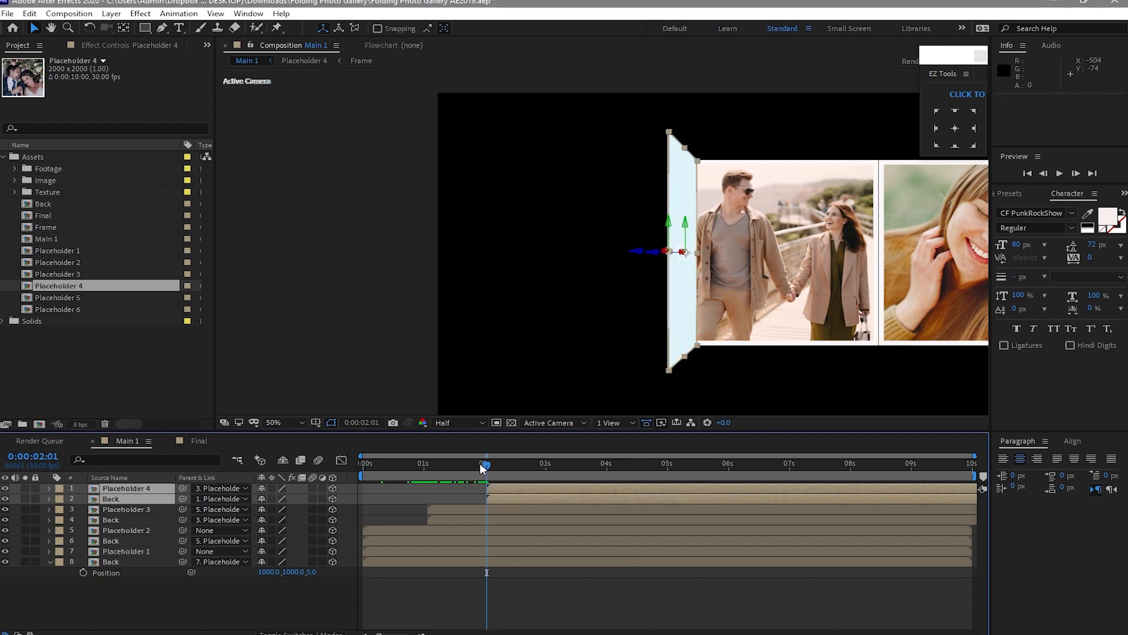
Step: Try to split Placeholder 4 and its Back at 0:00:05:01 and replace the topmost Placeholder 4 piece with Placeholder 5
left_click_drag(443, 458, 671, 483)
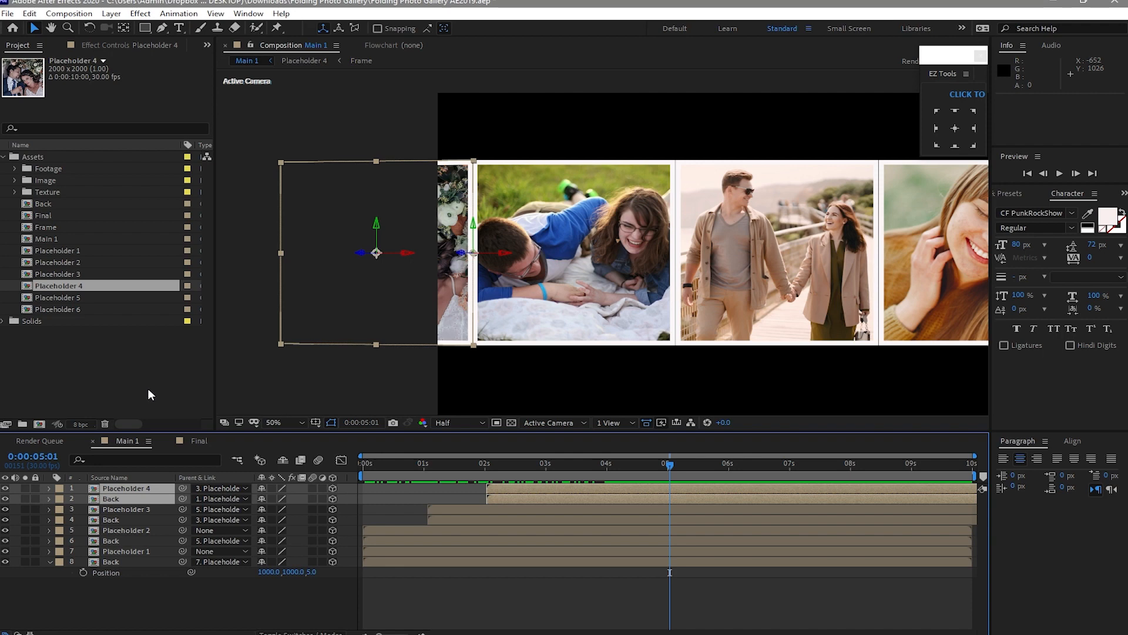
left_click(30, 13)
left_click(49, 186)
left_click_drag(112, 509, 114, 494)
left_click_drag(77, 297, 118, 404)
left_click(121, 489)
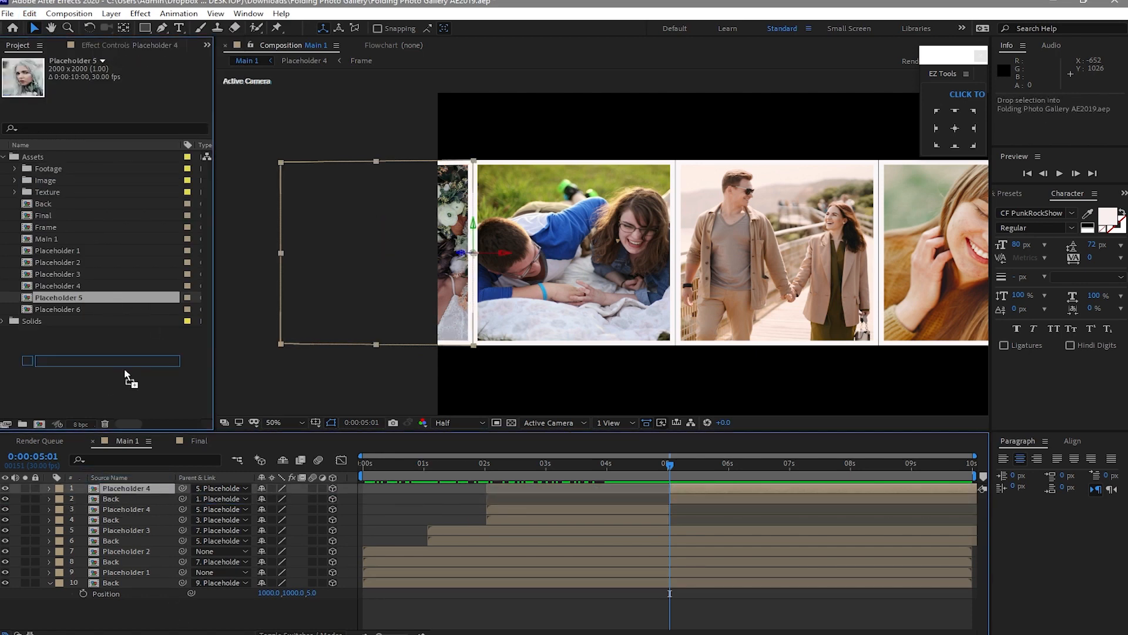
key("ctrl+alt+slash")
scroll(317, 260, "down", 2)
key("h")
left_click_drag(313, 144, 428, 141)
left_click_drag(430, 281, 412, 250)
Step: Undo the split of Placeholder 4 and its Back together with the edits made since
left_click(29, 14)
left_click(36, 27)
left_click(31, 13)
left_click(36, 28)
left_click(30, 13)
left_click(37, 28)
left_click(47, 14)
left_click(42, 30)
Step: Duplicate Placeholder 4 with its Back as a pair above, and replace the topmost Placeholder 4 with the Placeholder 5 composition
left_click(132, 488)
left_click_drag(466, 264, 523, 294)
key("period")
key("h")
left_click_drag(269, 116, 338, 134)
scroll(338, 133, "up", 1)
left_click_drag(242, 126, 291, 121)
scroll(291, 121, "down", 2)
left_click_drag(675, 467, 596, 509)
key("v")
key("ctrl+d")
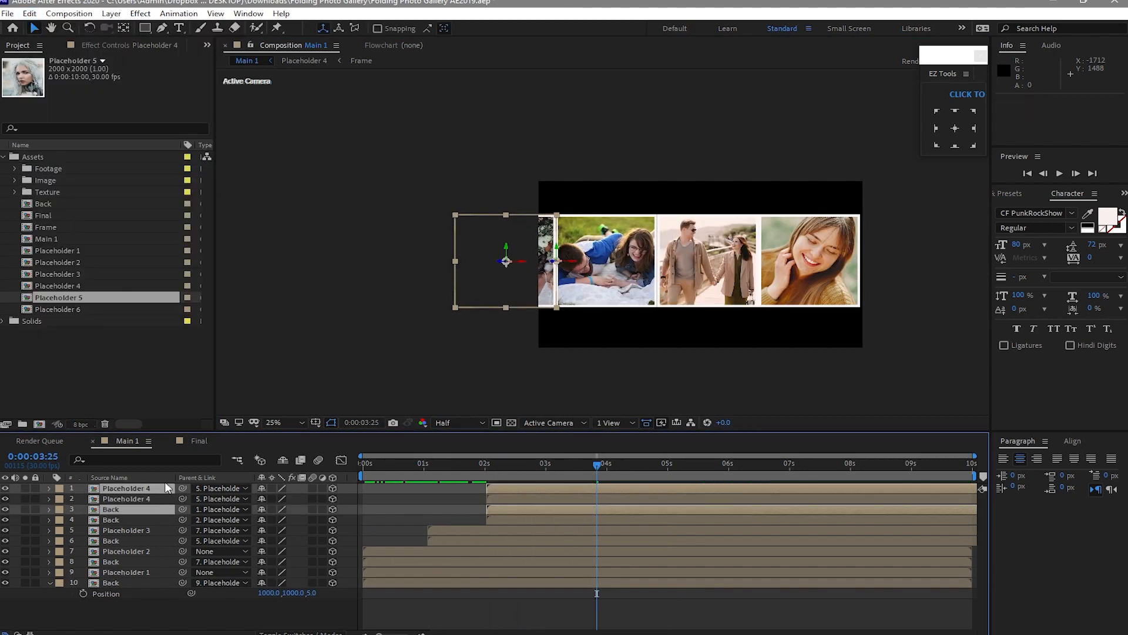
left_click_drag(101, 299, 141, 491)
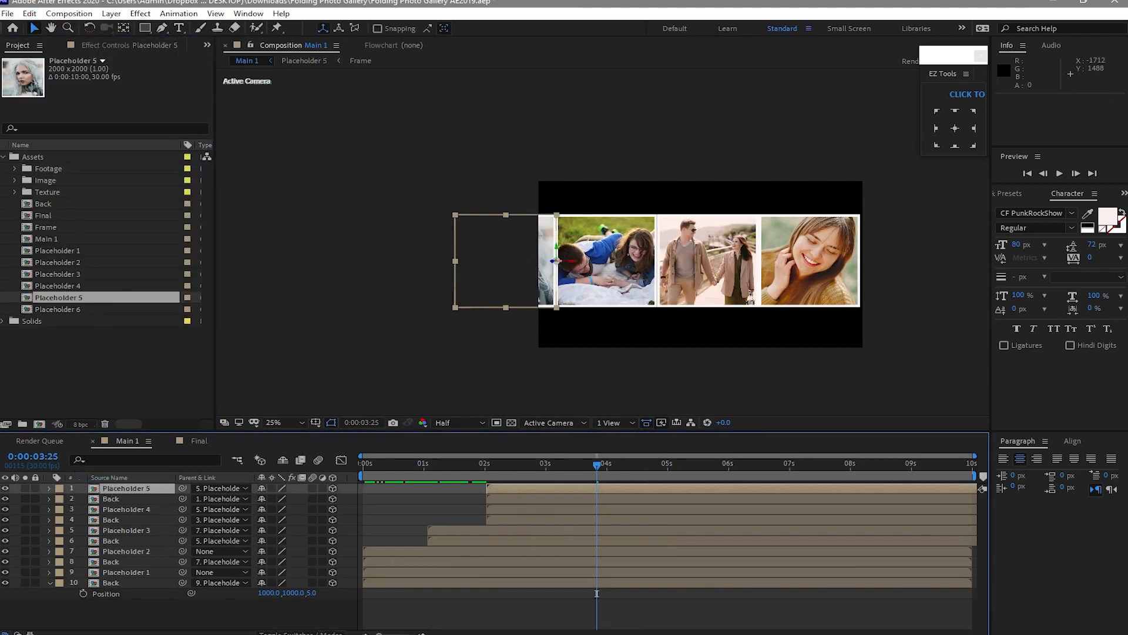
Step: Move the Placeholder 5 layer left by about 2004 px so its right edge sits flush against Placeholder 4's left edge
left_click_drag(572, 261, 428, 330)
scroll(428, 330, "up", 2)
left_click_drag(327, 120, 431, 126)
scroll(431, 126, "up", 1)
left_click_drag(294, 171, 456, 133)
scroll(412, 153, "up", 1)
left_click_drag(311, 216, 400, 206)
scroll(376, 194, "up", 1)
left_click_drag(265, 165, 342, 127)
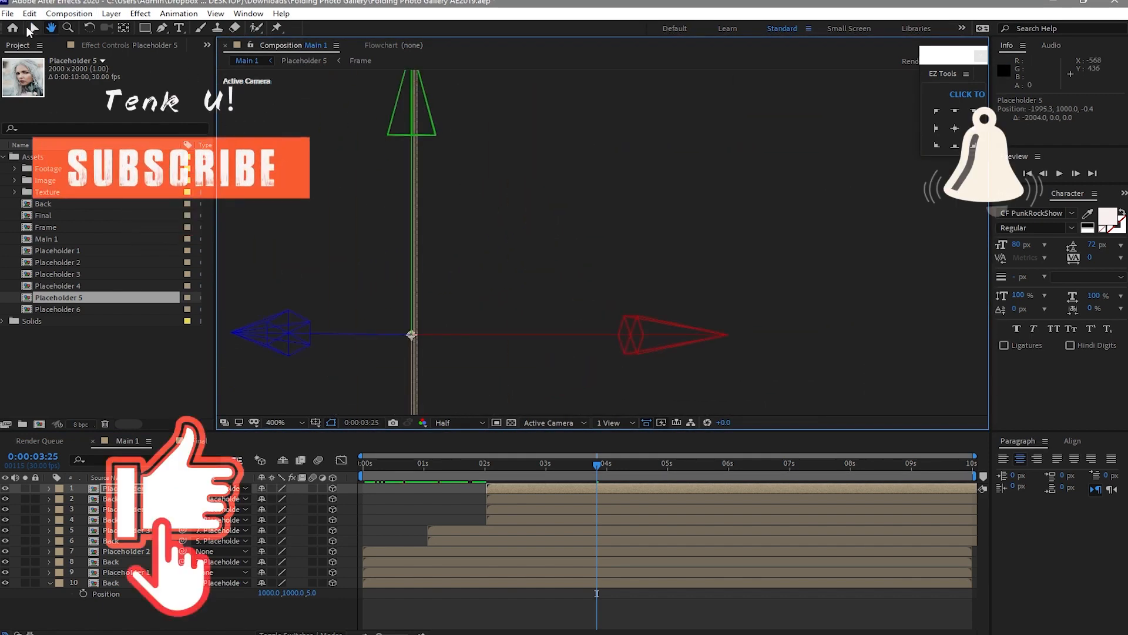
left_click(34, 28)
left_click_drag(731, 334, 737, 337)
scroll(737, 336, "down", 4)
Step: Parent Placeholder 5 to Placeholder 4 and move Placeholder 5 with its Back to start at 0:00:02:27
left_click(194, 614)
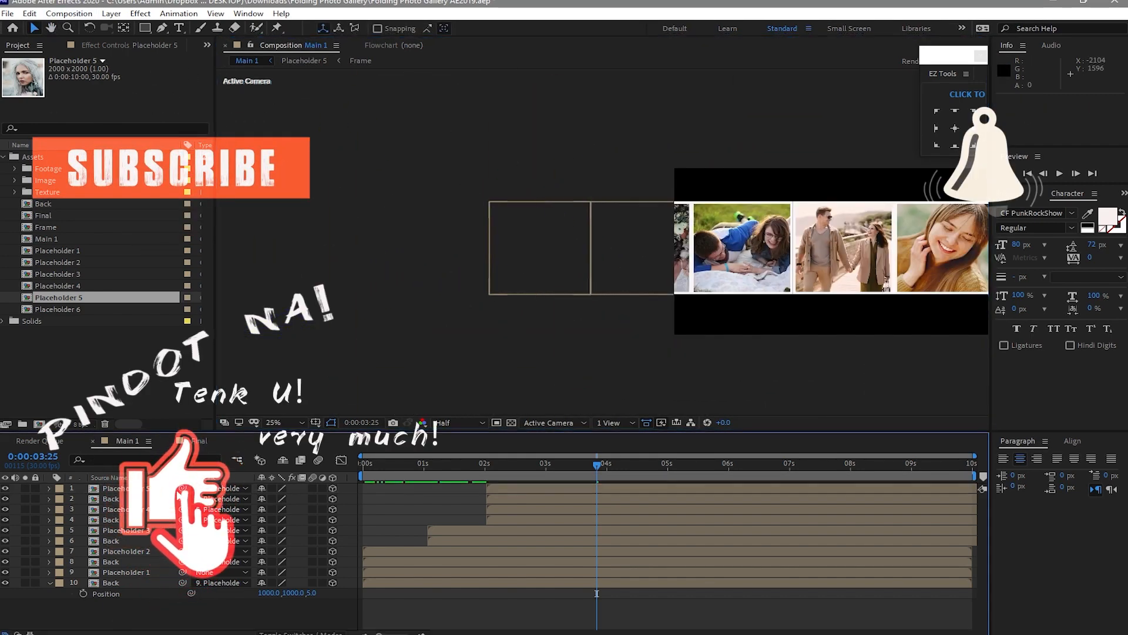
left_click_drag(16, 487, 30, 498)
left_click_drag(552, 500, 670, 505)
left_click_drag(597, 465, 539, 453)
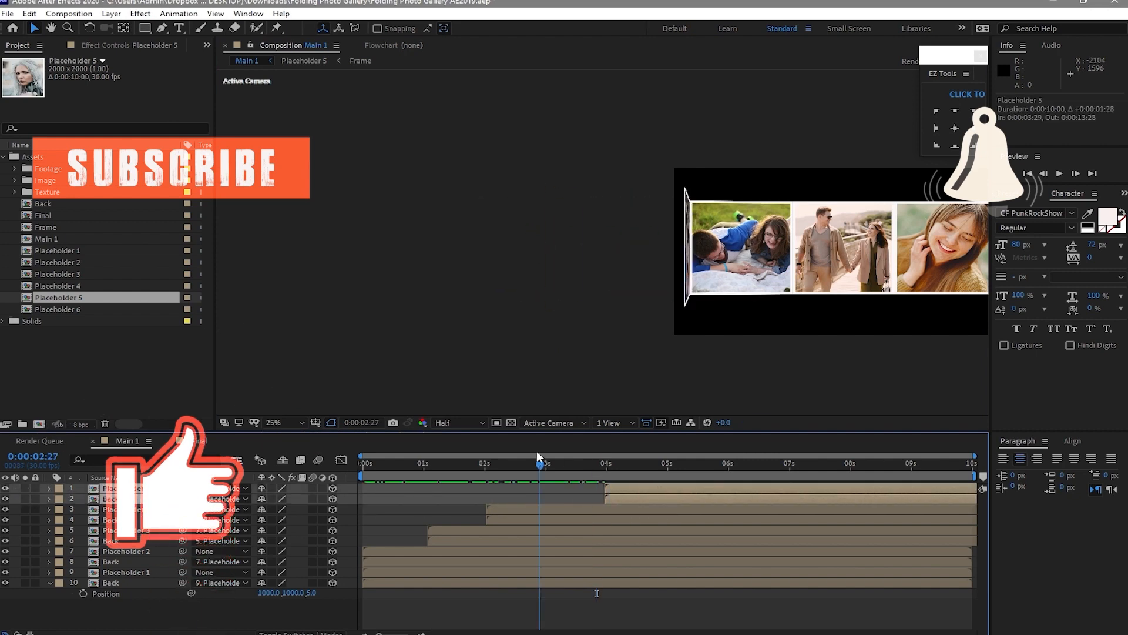
key("[")
Step: Duplicate the Placeholder 5 layer with its Back at the top of the stack and collapse the bottommost Back layer
left_click(30, 13)
left_click(57, 171)
key("ctrl+shift+]")
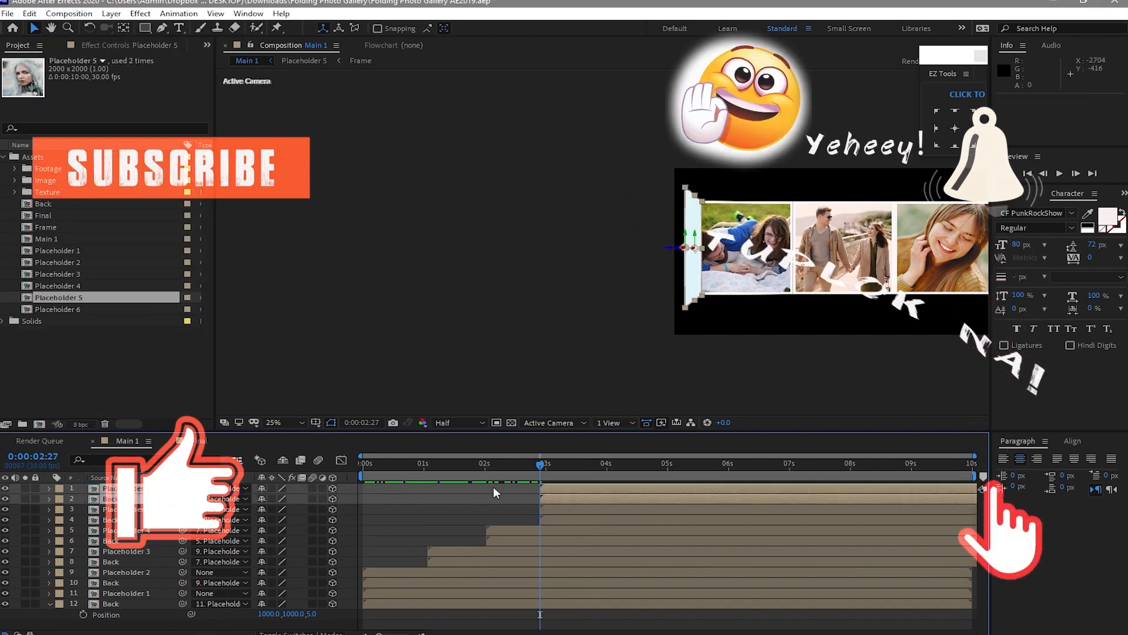
left_click(50, 604)
left_click(141, 617)
Step: Replace the topmost Placeholder 5 layer in Main 1 with the Placeholder 6 composition
left_click(130, 488)
left_click_drag(59, 309, 138, 414)
left_click_drag(142, 306, 125, 491)
Step: At 0:00:05:27, move Placeholder 6 left by about 2000 px so its right edge meets Placeholder 5's left edge
left_click_drag(539, 463, 723, 468)
left_click_drag(612, 249, 269, 310)
scroll(496, 315, "up", 2)
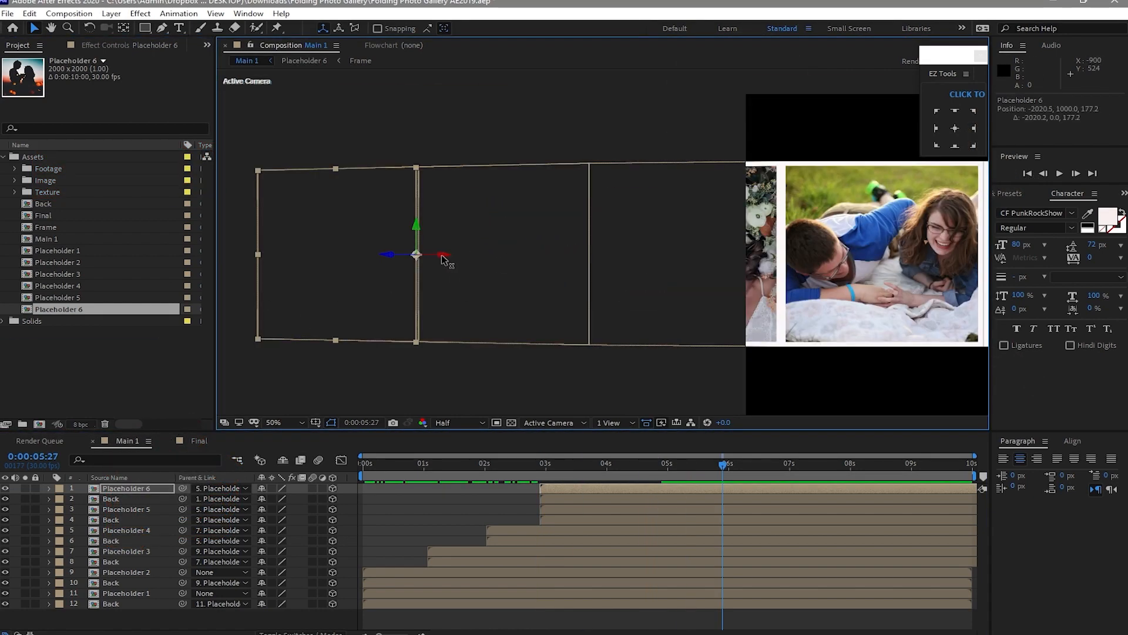
left_click_drag(443, 256, 450, 258)
scroll(450, 258, "up", 1)
scroll(451, 257, "down", 2)
Step: Parent Placeholder 6 to Placeholder 5 and move Placeholder 6 with its Back to start at 0:00:03:22
left_click_drag(183, 488, 147, 509)
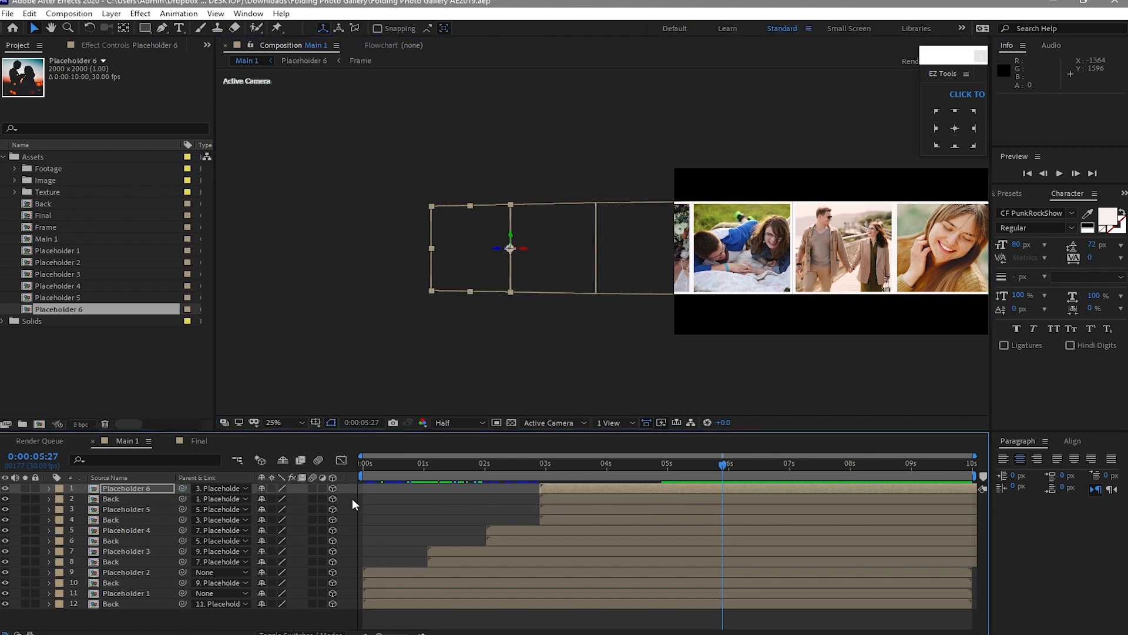
left_click_drag(317, 491, 19, 496)
left_click_drag(573, 497, 591, 469)
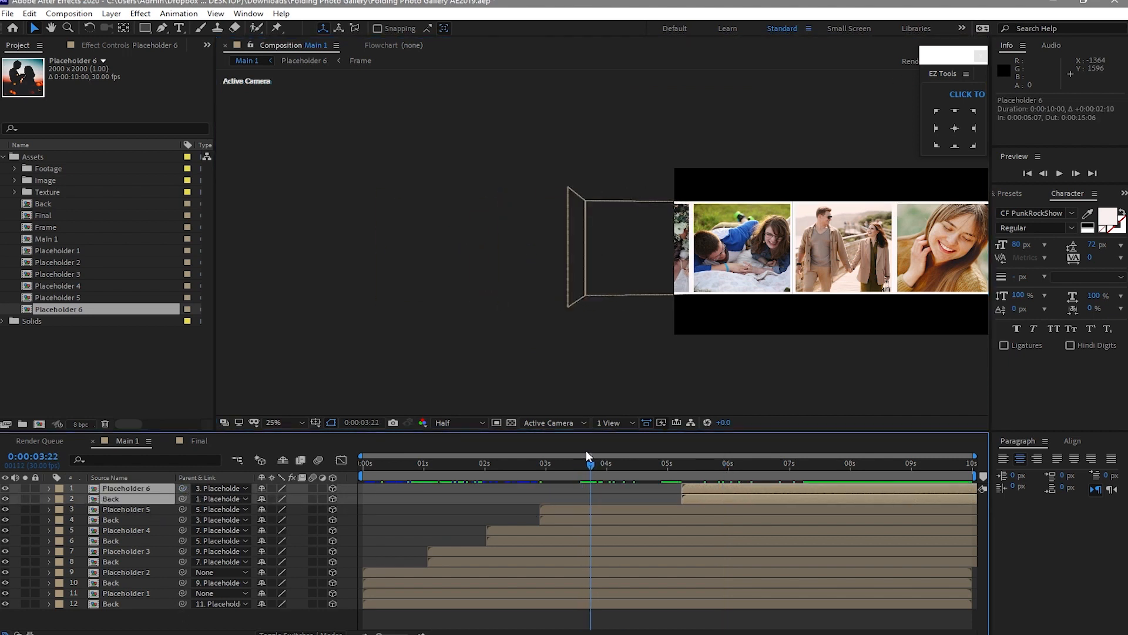
key("bracketleft")
Step: End Main 1's work area just past 5 seconds and preview the whole folding animation from the start
left_click_drag(974, 476, 674, 476)
left_click(1059, 174)
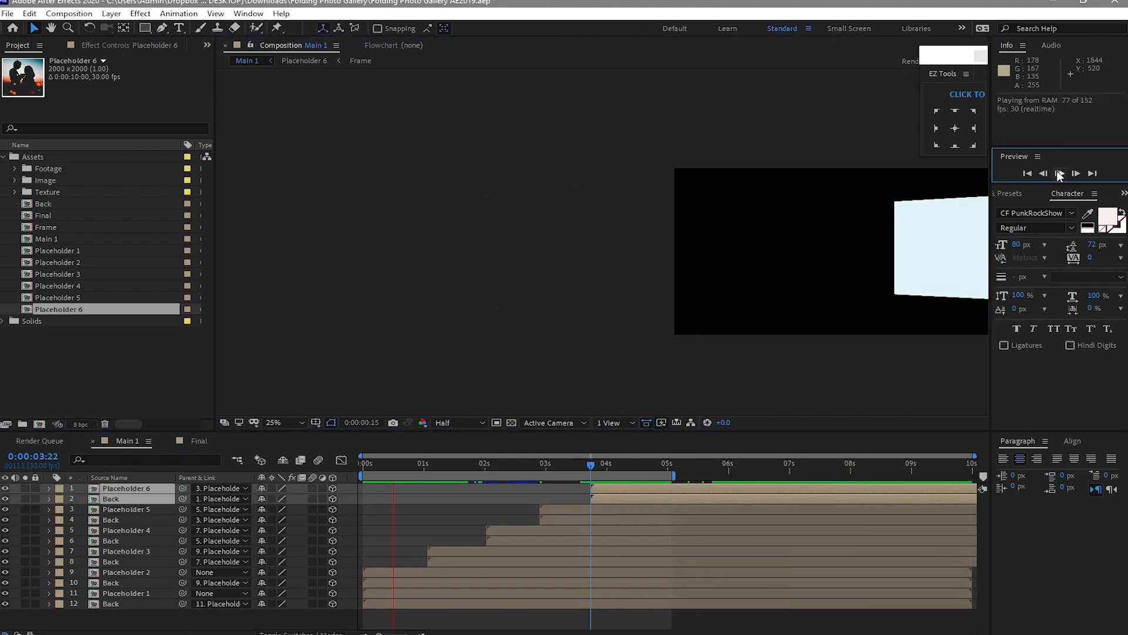
left_click(377, 405)
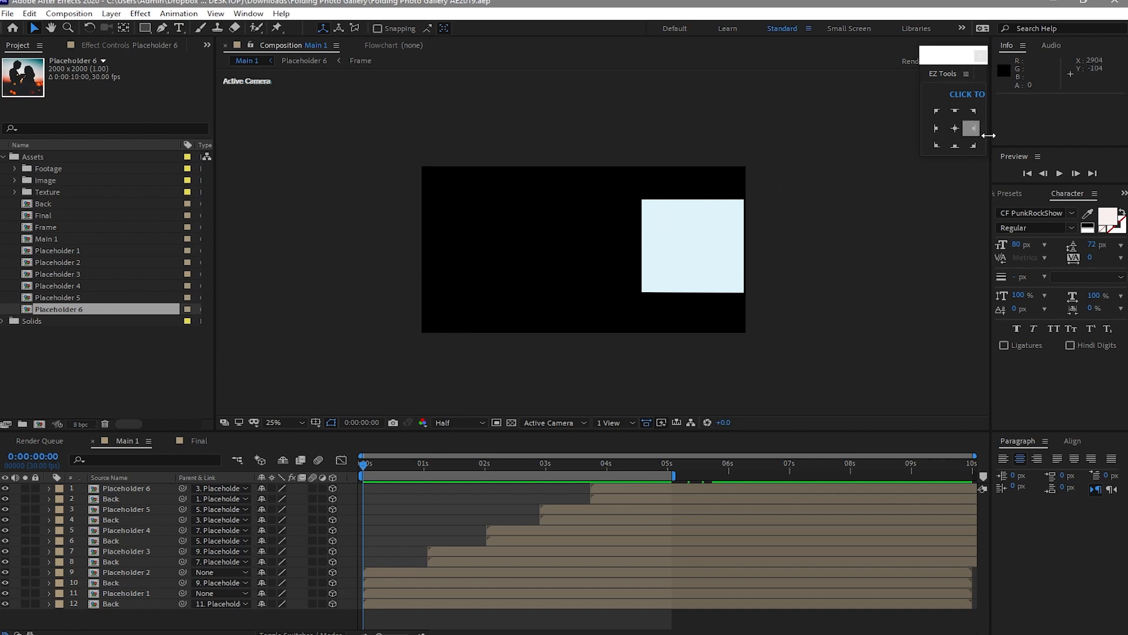
left_click(1061, 173)
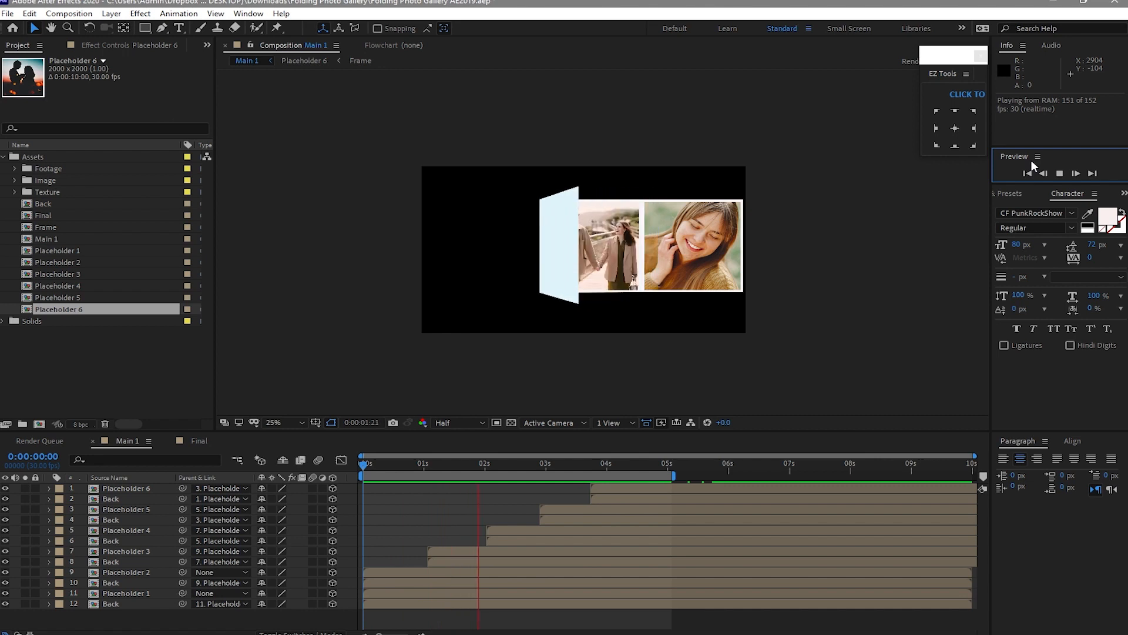
left_click(1058, 178)
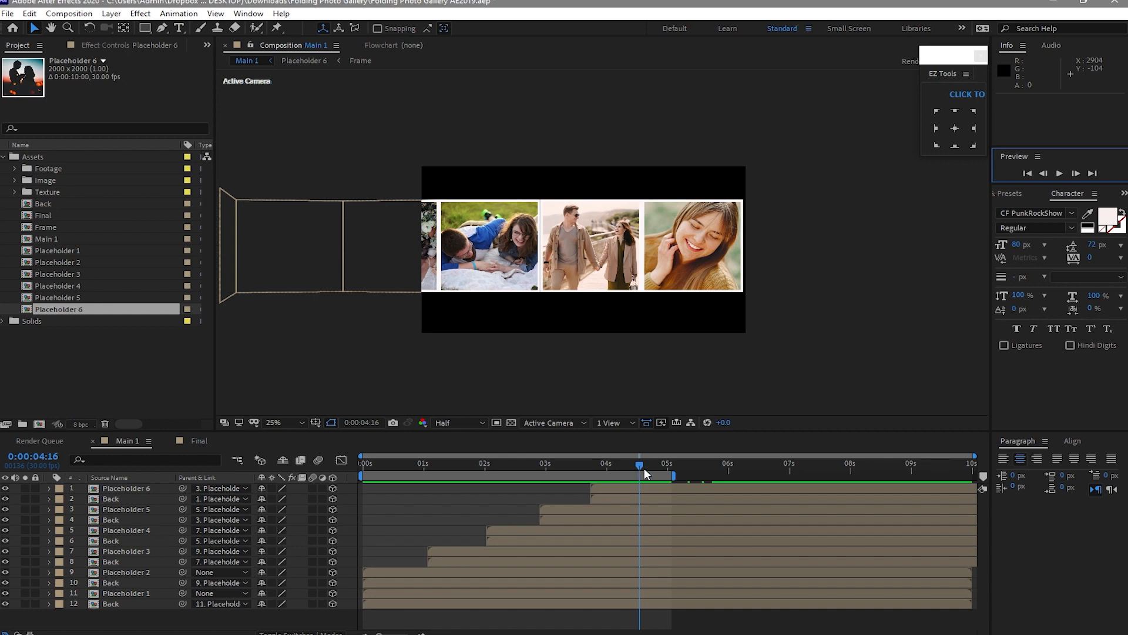
key("Home")
Step: Create a new project folder named Scene 1
key("ctrl+alt+shift+n")
type("S")
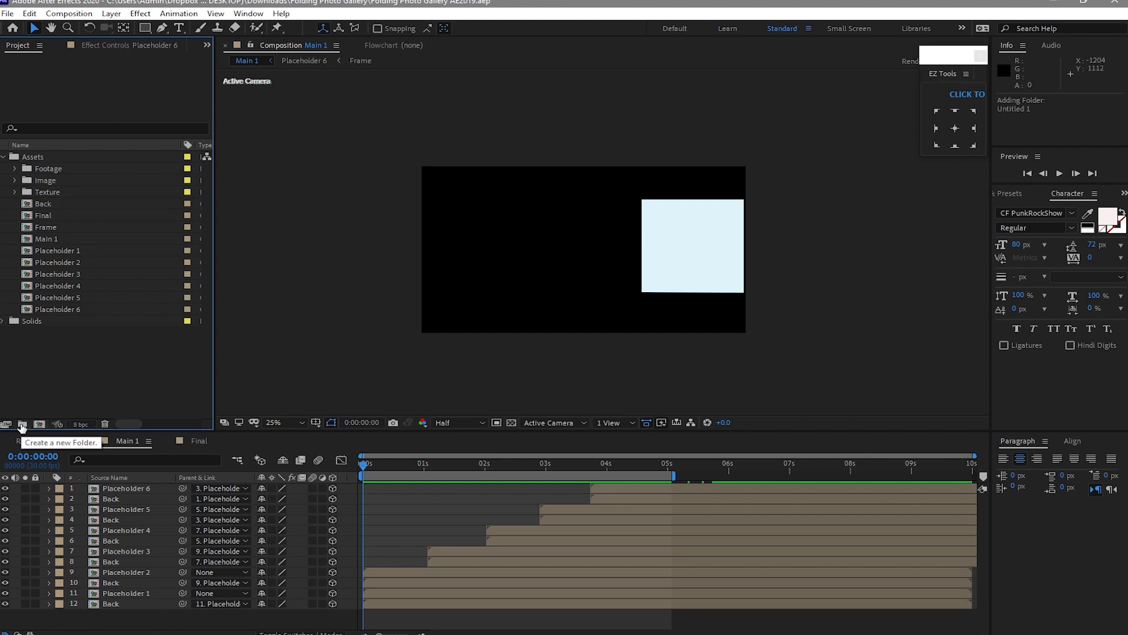
left_click(22, 424)
type("S")
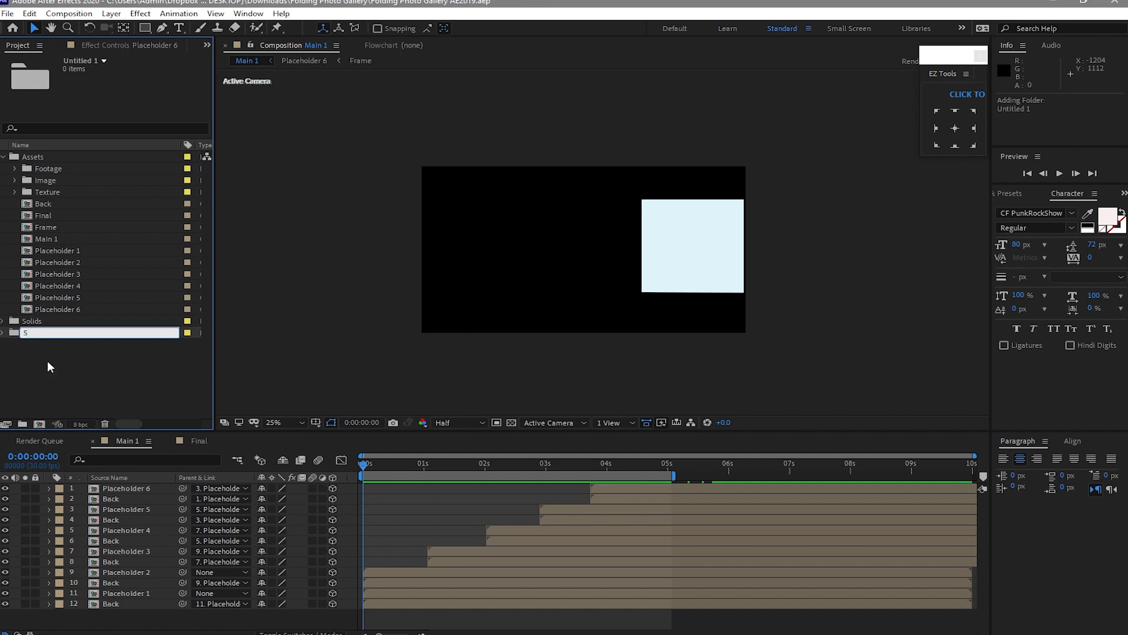
type("cene 1")
key("Return")
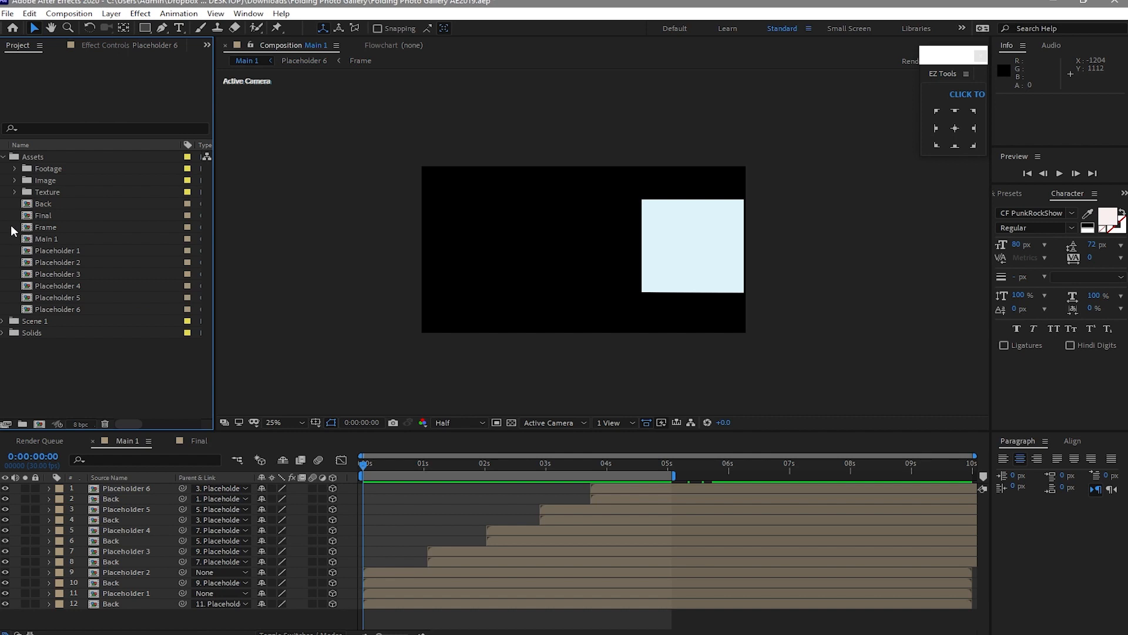
Step: Move the Back, Frame, Main 1 and Placeholder 1 to 6 compositions from Assets into the Scene 1 folder
left_click_drag(11, 225, 55, 306)
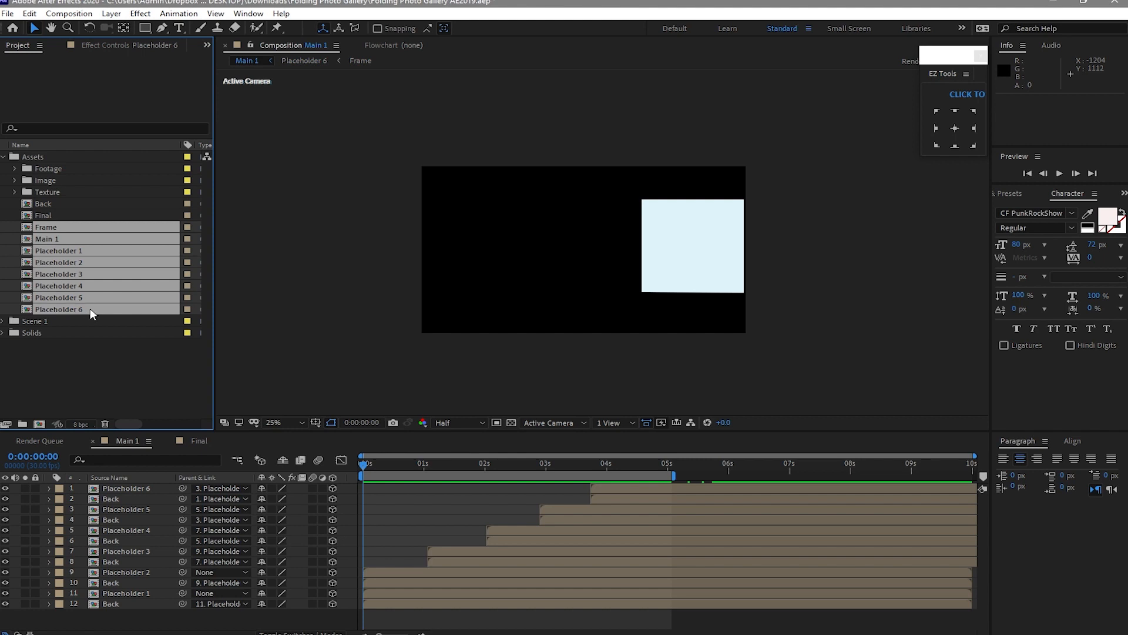
left_click_drag(89, 309, 93, 322)
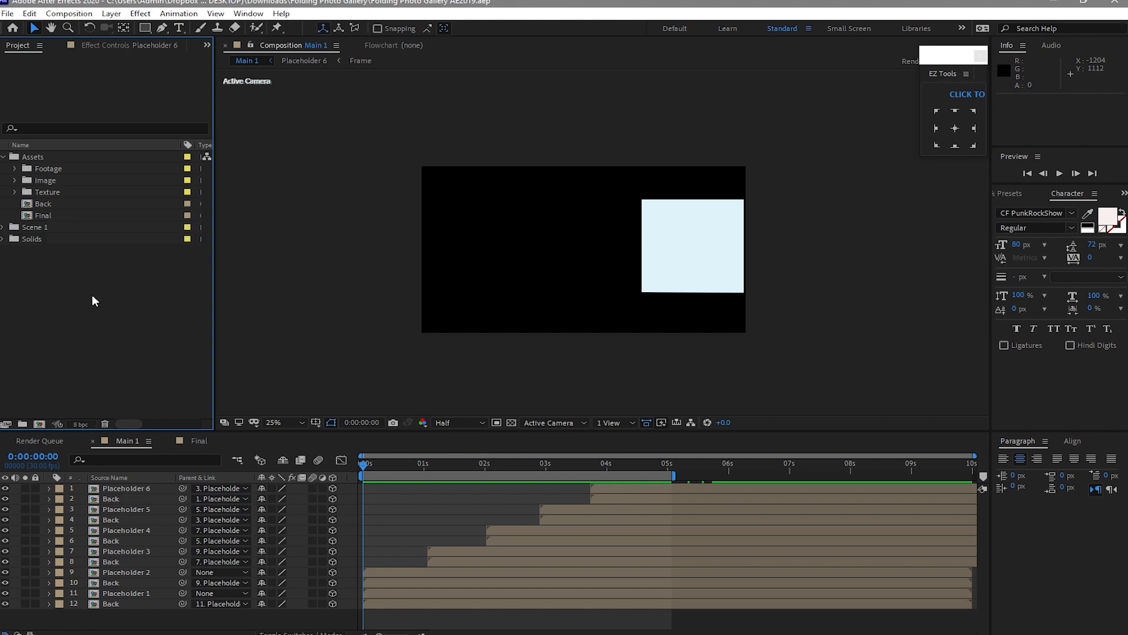
left_click_drag(46, 204, 50, 229)
left_click(31, 362)
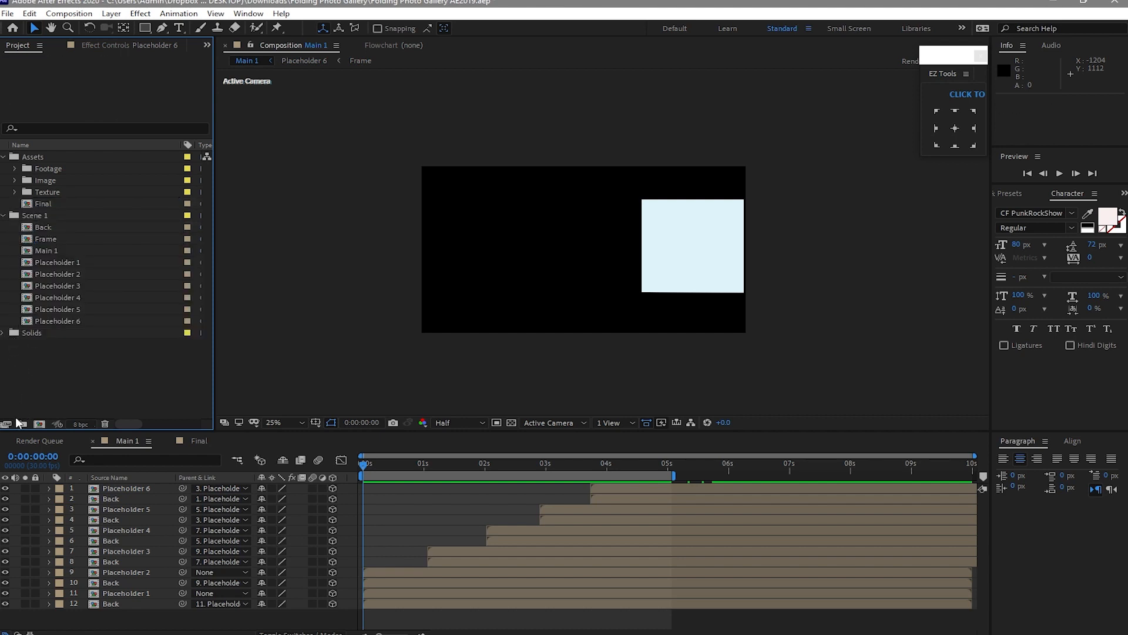
Step: Create another project folder named Scene 2
left_click(21, 423)
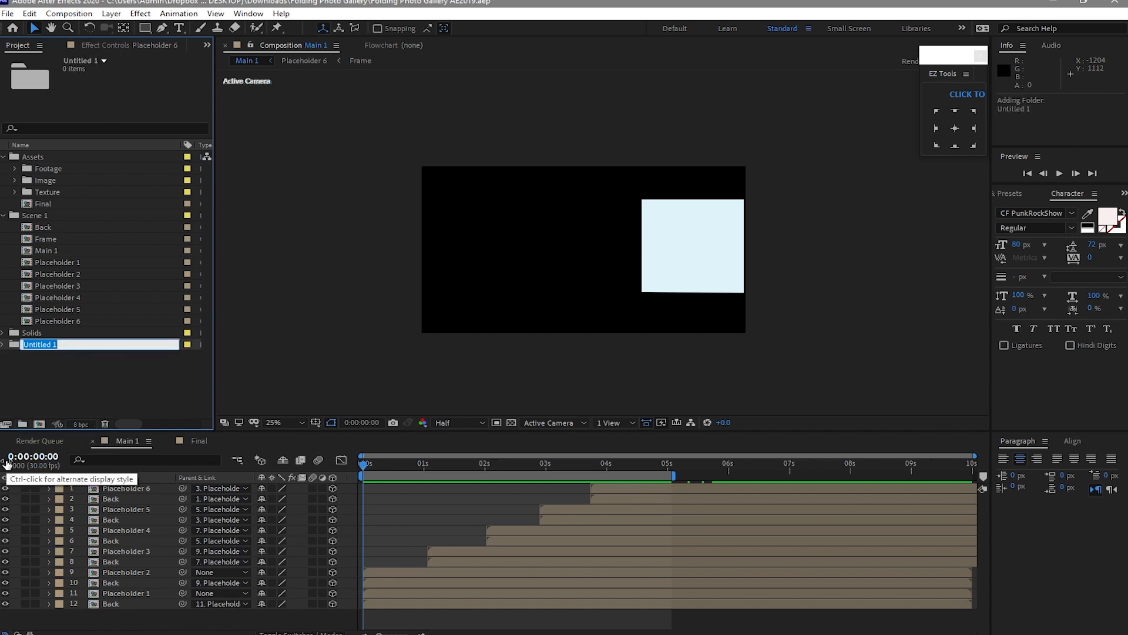
type("Scene 2")
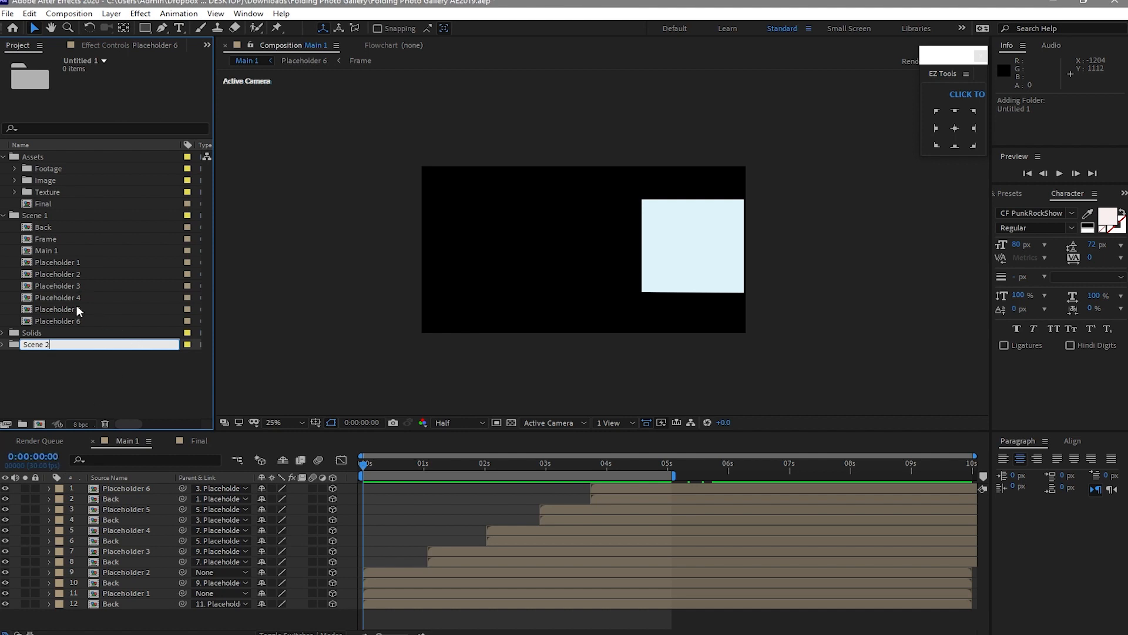
left_click(101, 370)
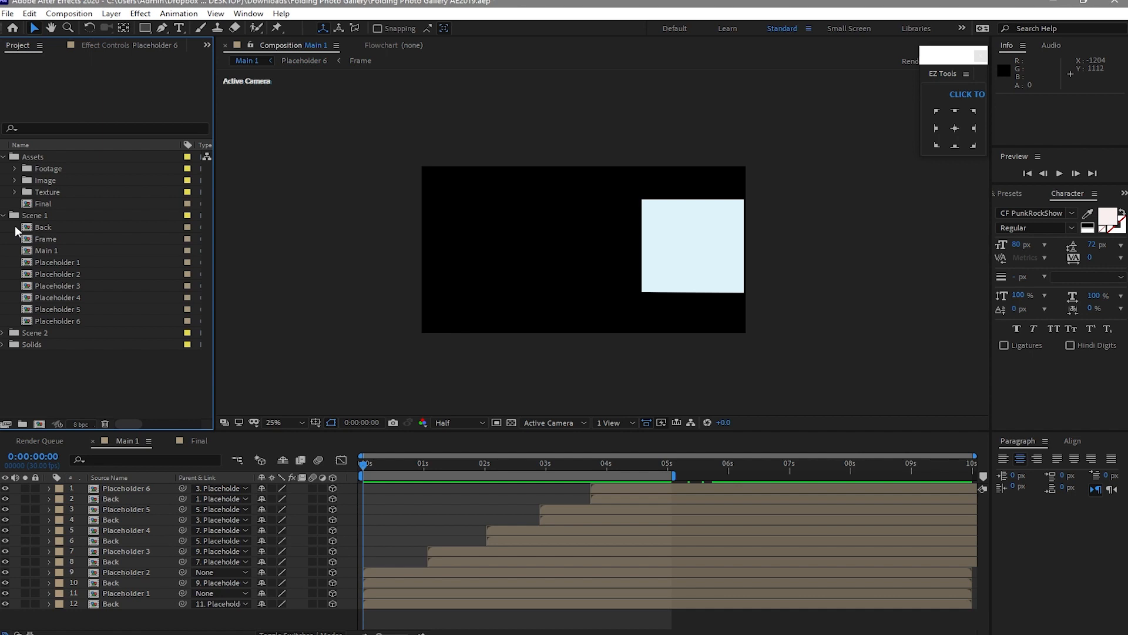
Step: Duplicate all nine compositions in the Scene 1 folder and move the duplicates into the Scene 2 folder
left_click_drag(16, 229, 56, 323)
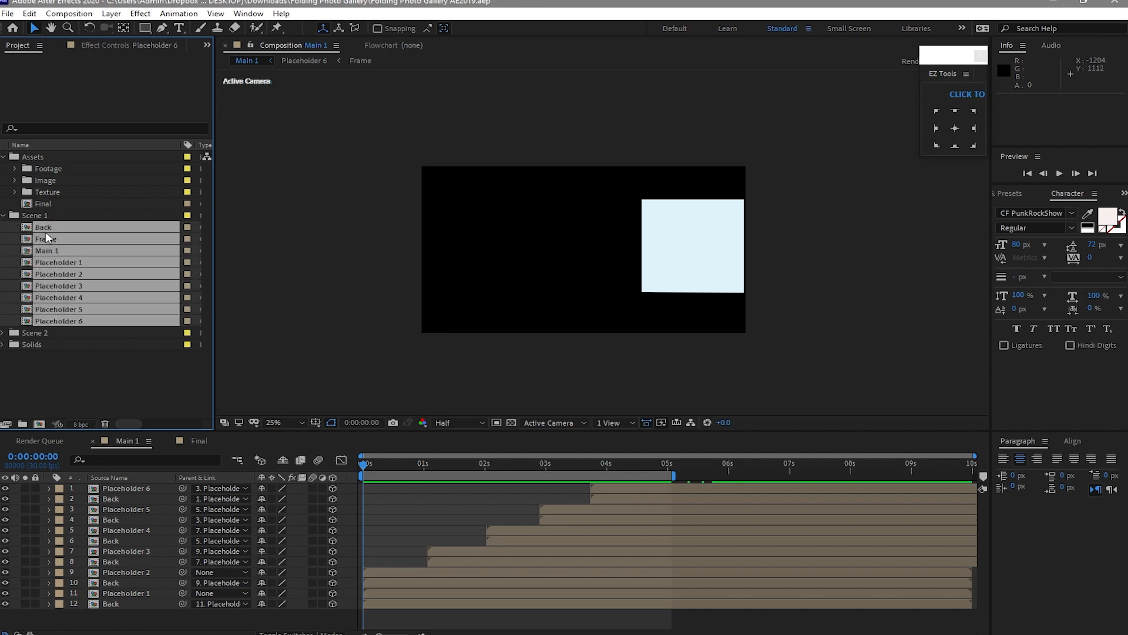
left_click(30, 13)
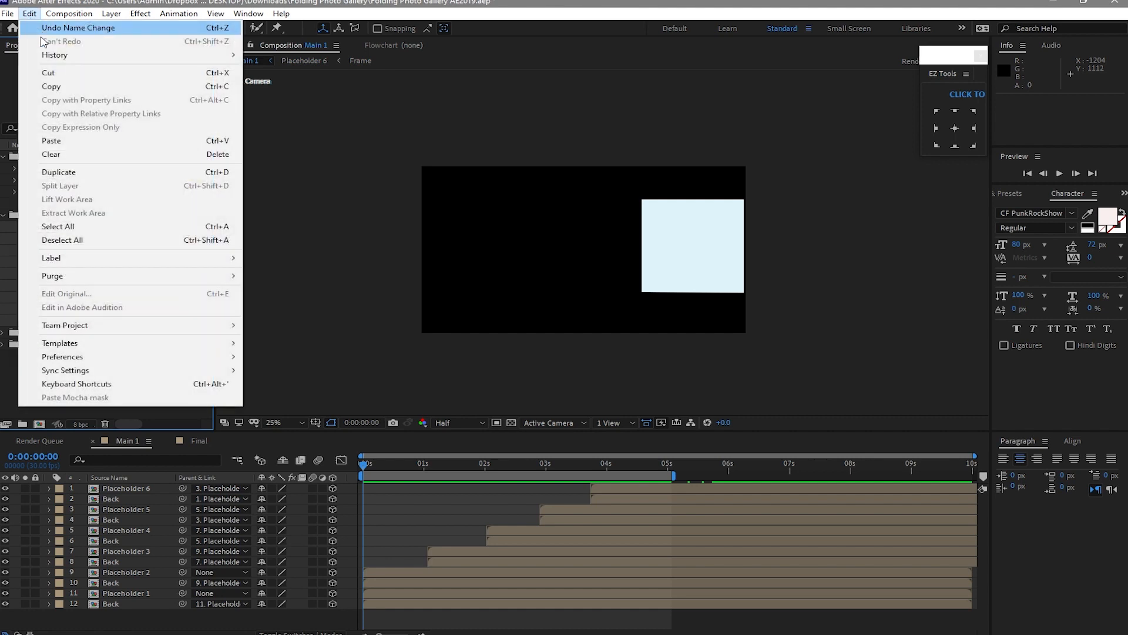
left_click(72, 173)
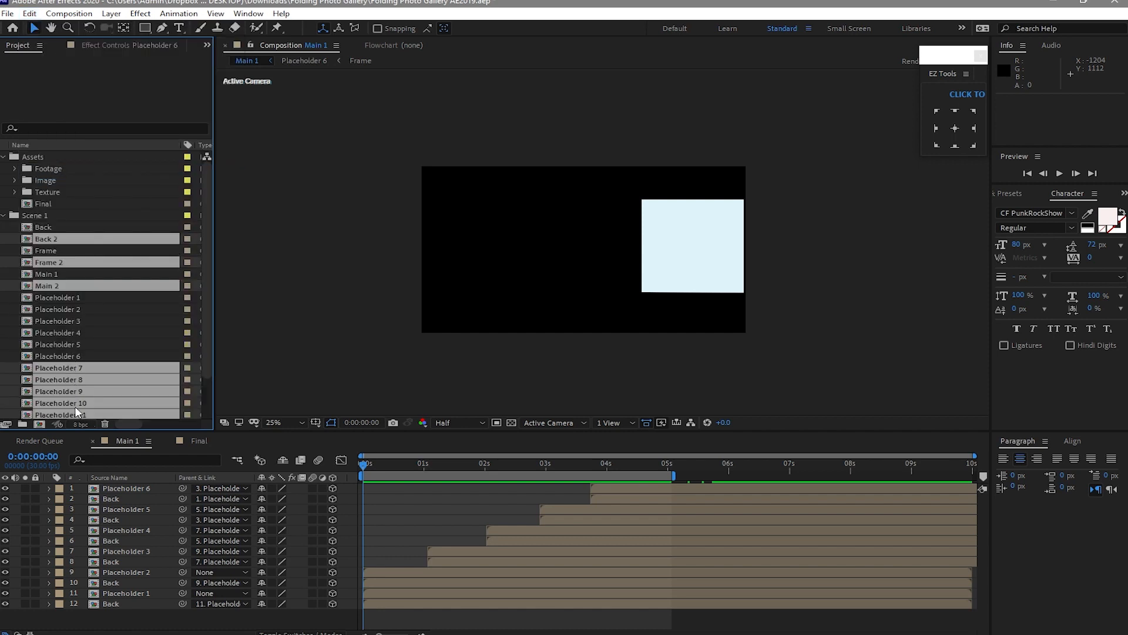
left_click_drag(73, 404, 44, 392)
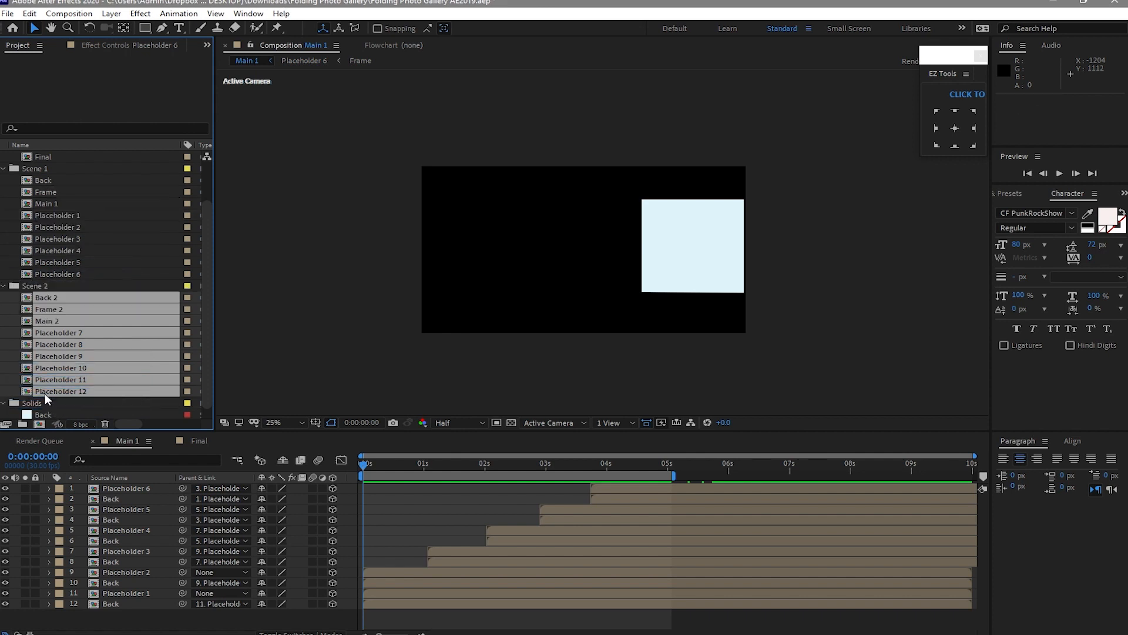
left_click(13, 333)
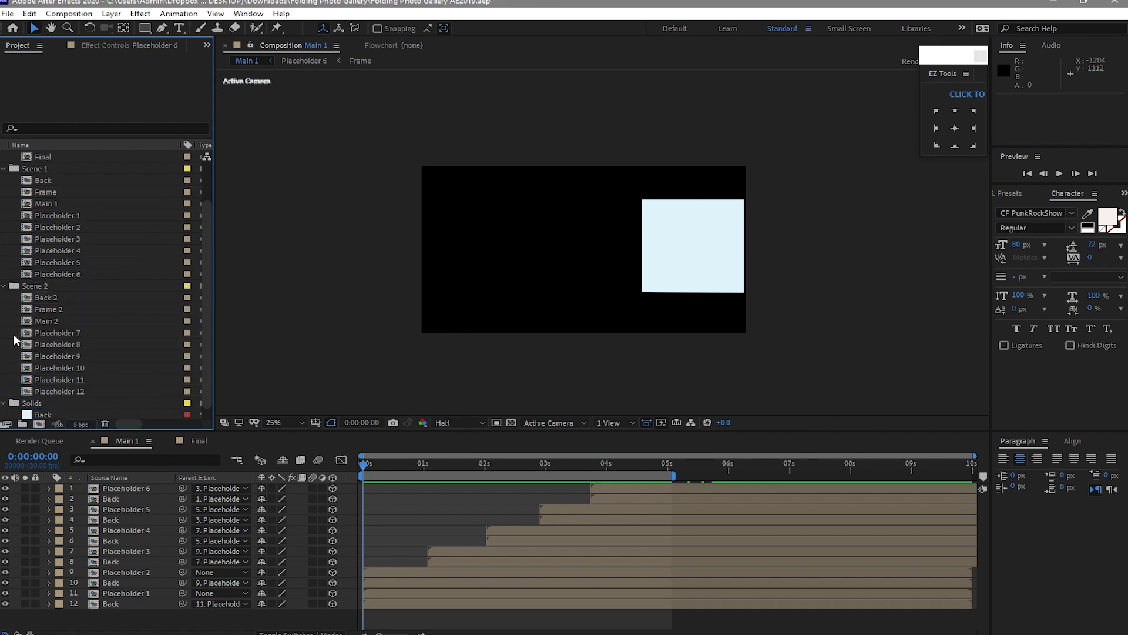
Step: Open the Placeholder 7 to 12 compositions and delete the 1.jpg layer from Placeholder 7
left_click_drag(3, 332, 44, 391)
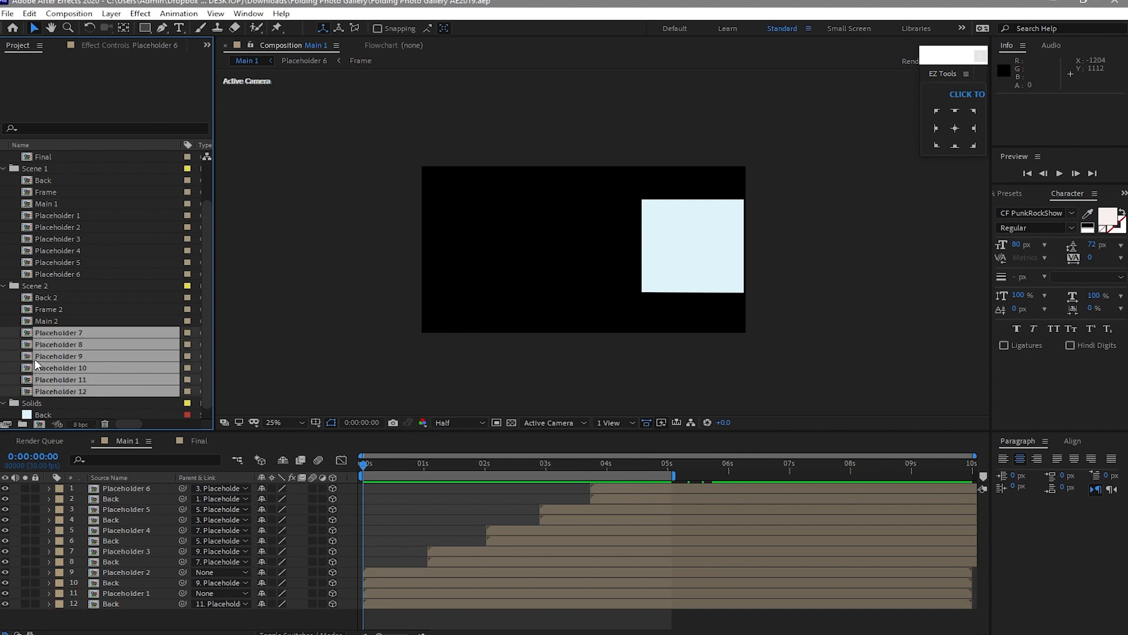
double_click(35, 364)
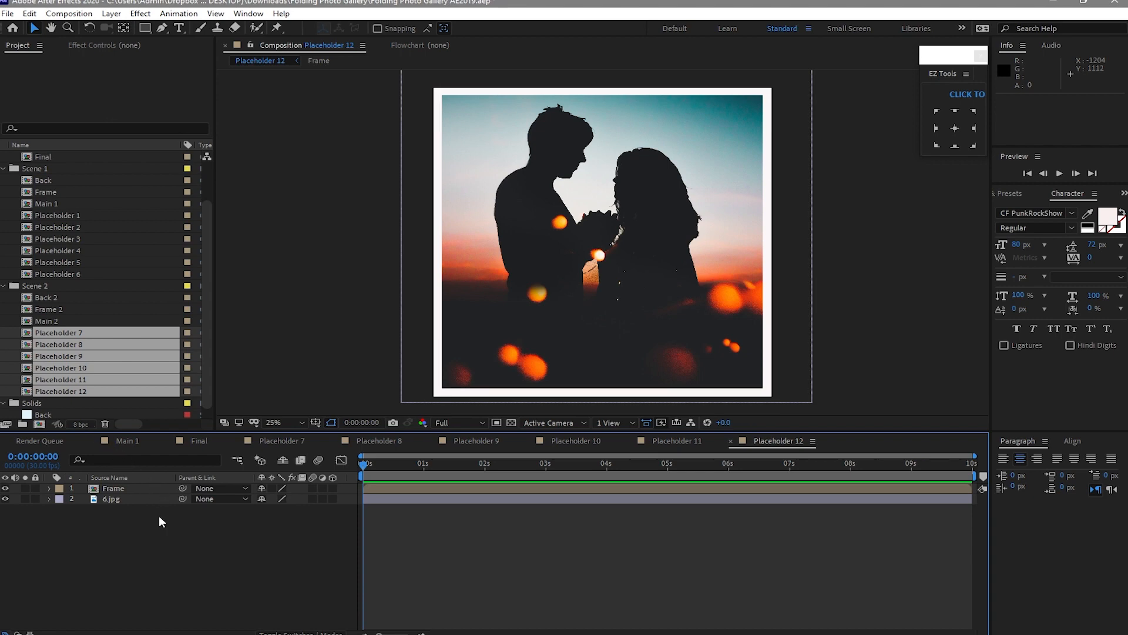
left_click(273, 442)
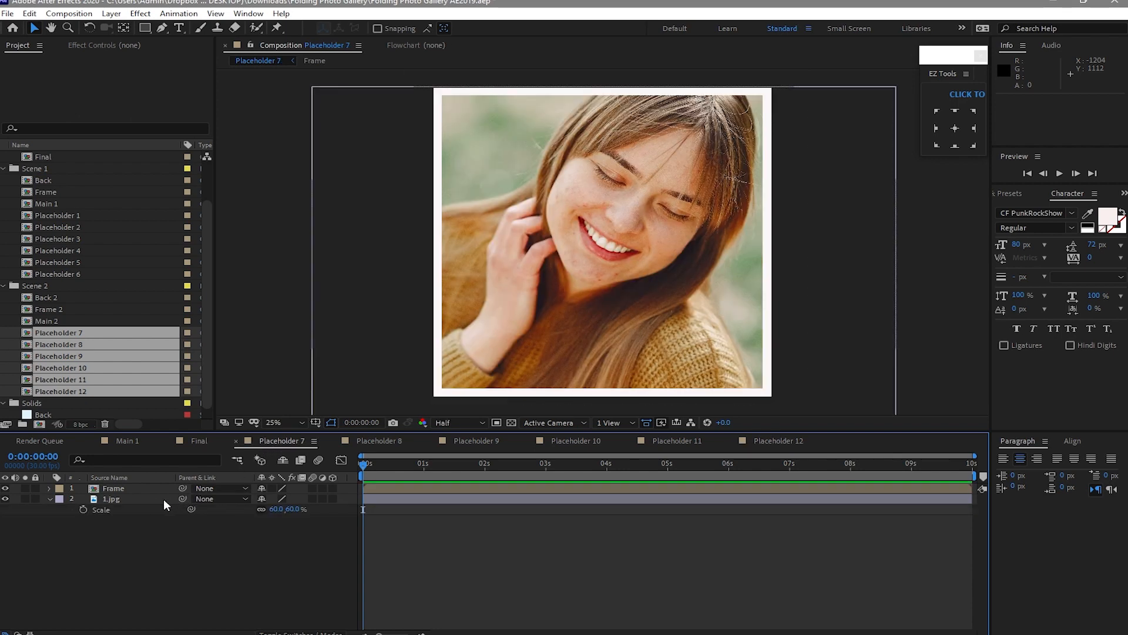
left_click(147, 499)
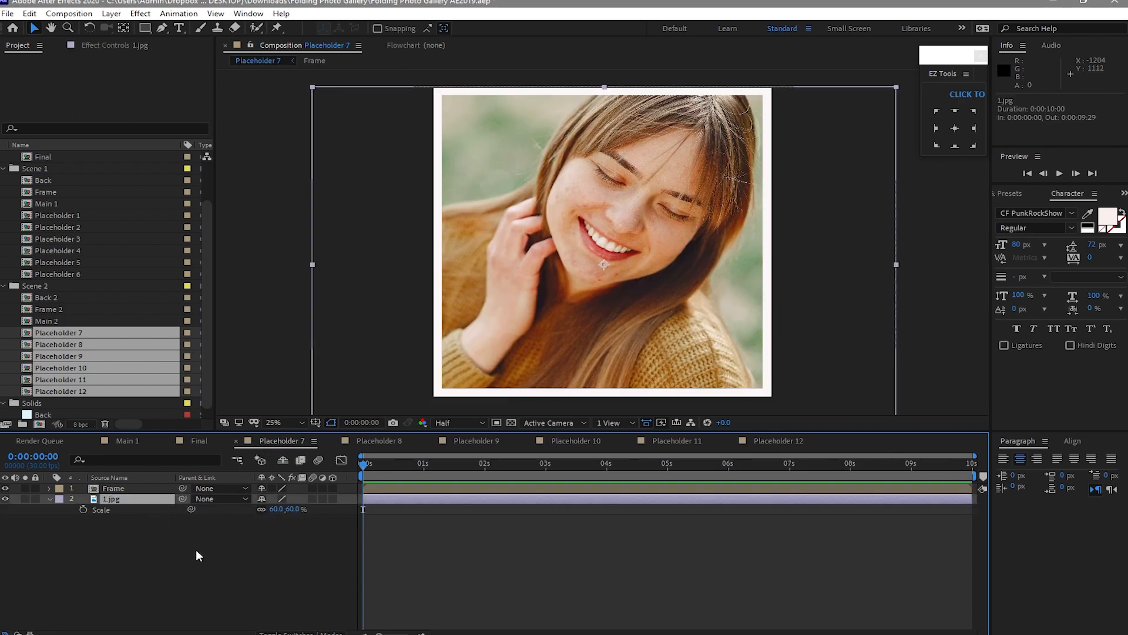
key("Delete")
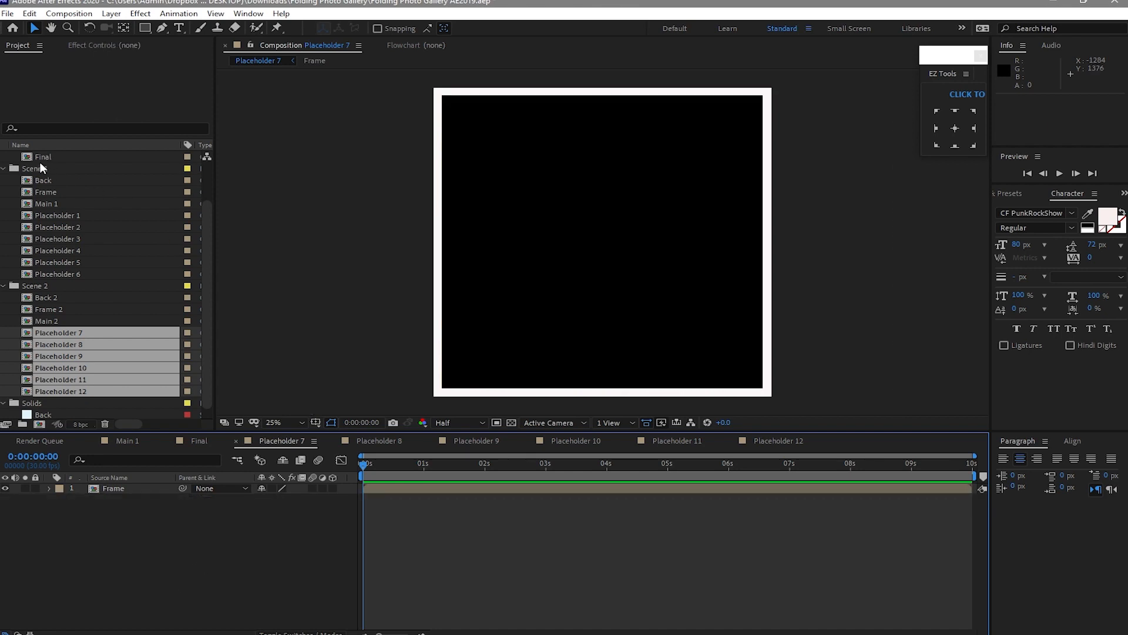
Step: Add 7.jpg from the Scene 2 image folder to Placeholder 7, below the Frame layer
left_click(5, 169)
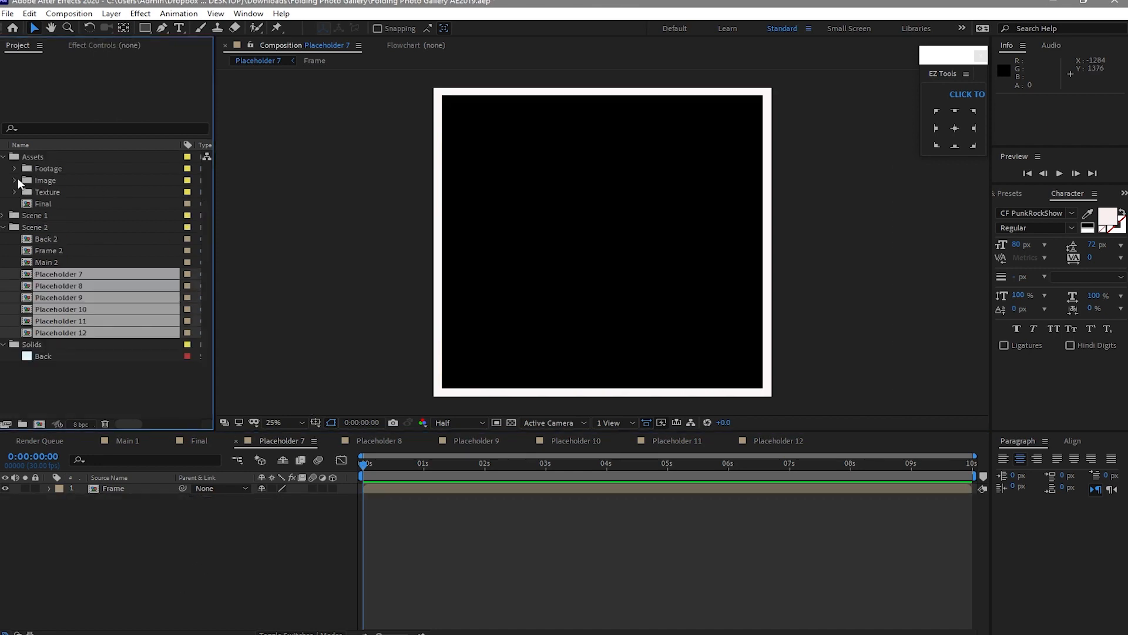
left_click(15, 180)
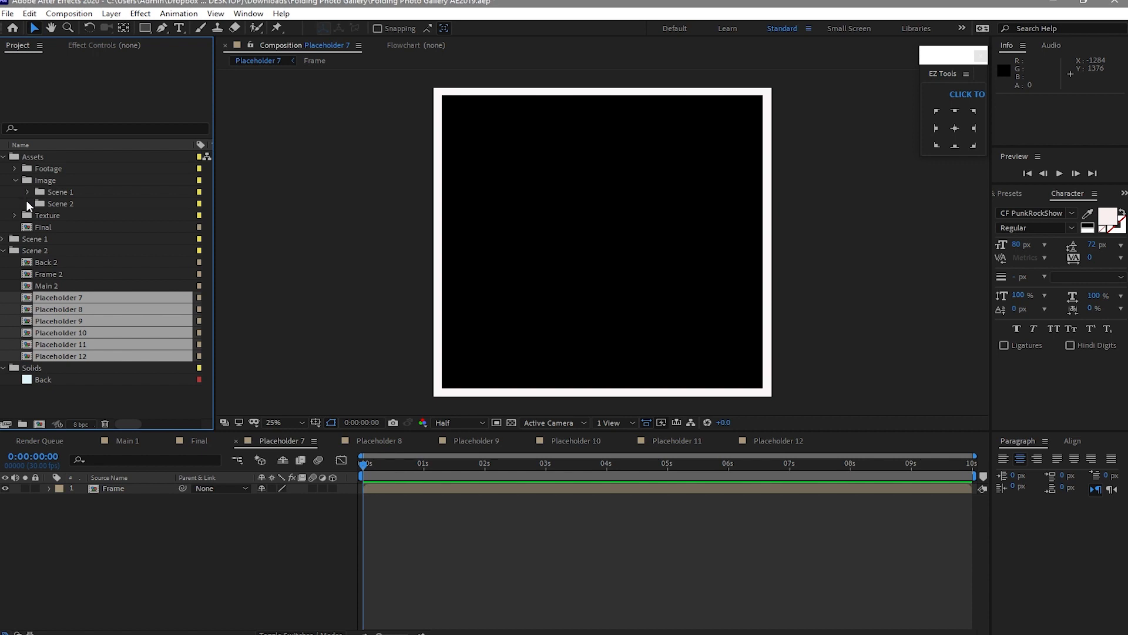
left_click(27, 204)
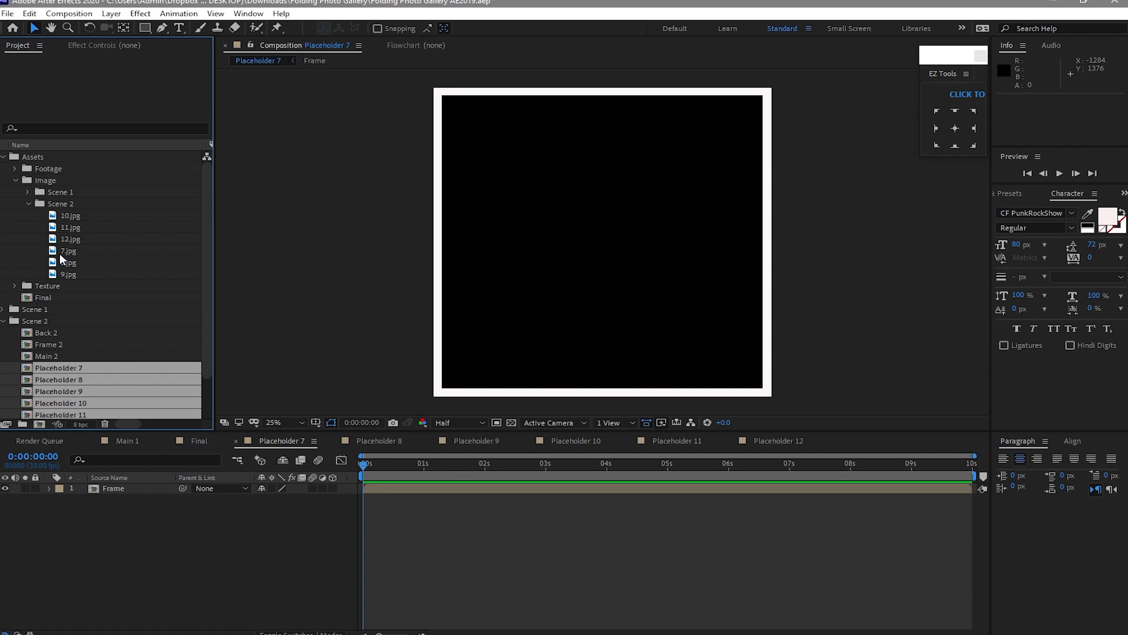
left_click_drag(59, 252, 29, 528)
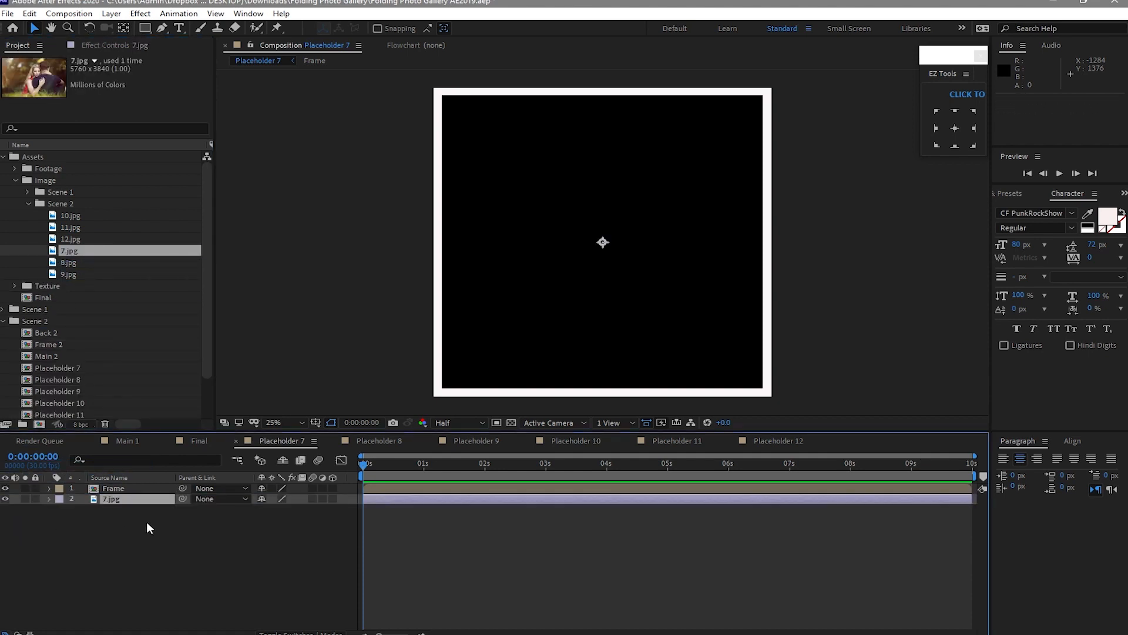
Step: Scale 7.jpg to 60% and shift it left to about position 592, 1040 so the couple sits well in the frame
key("s")
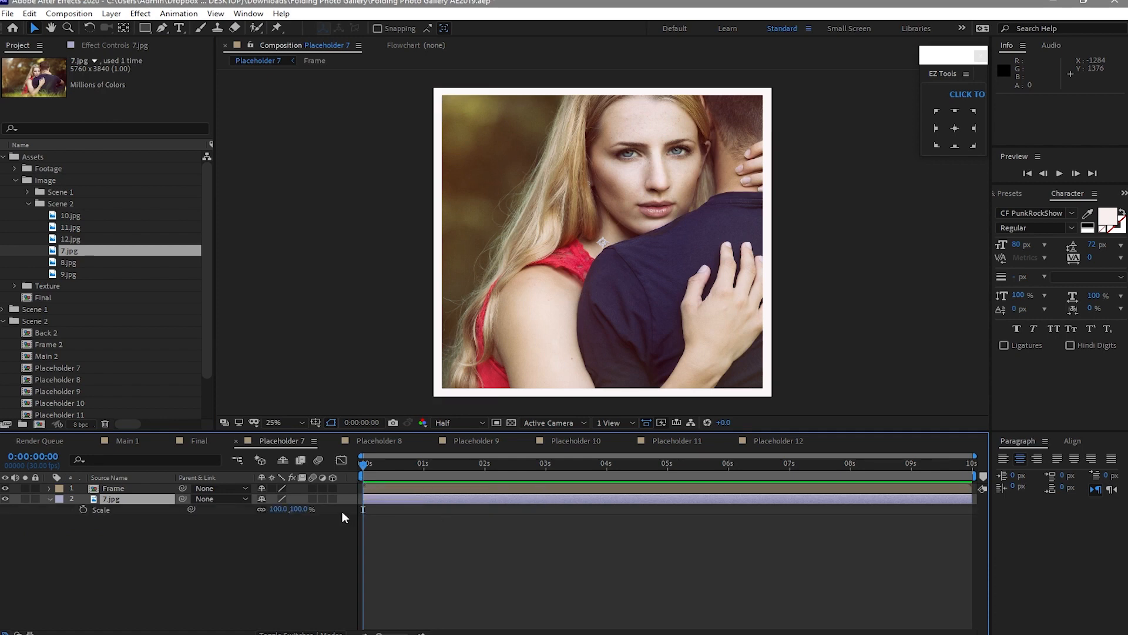
left_click(280, 509)
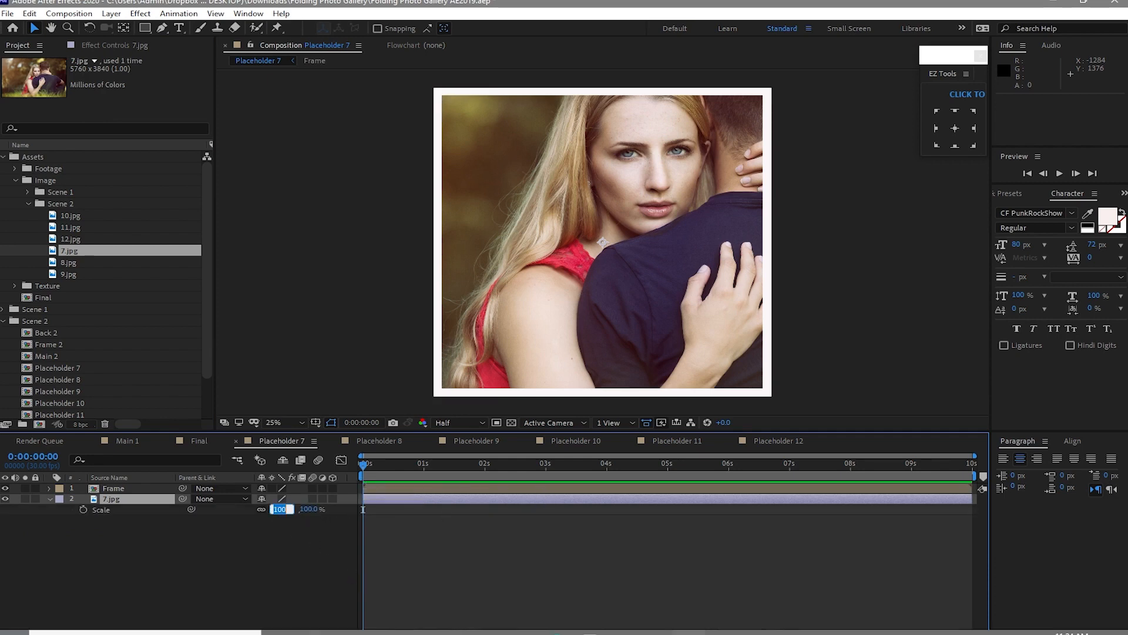
type("60")
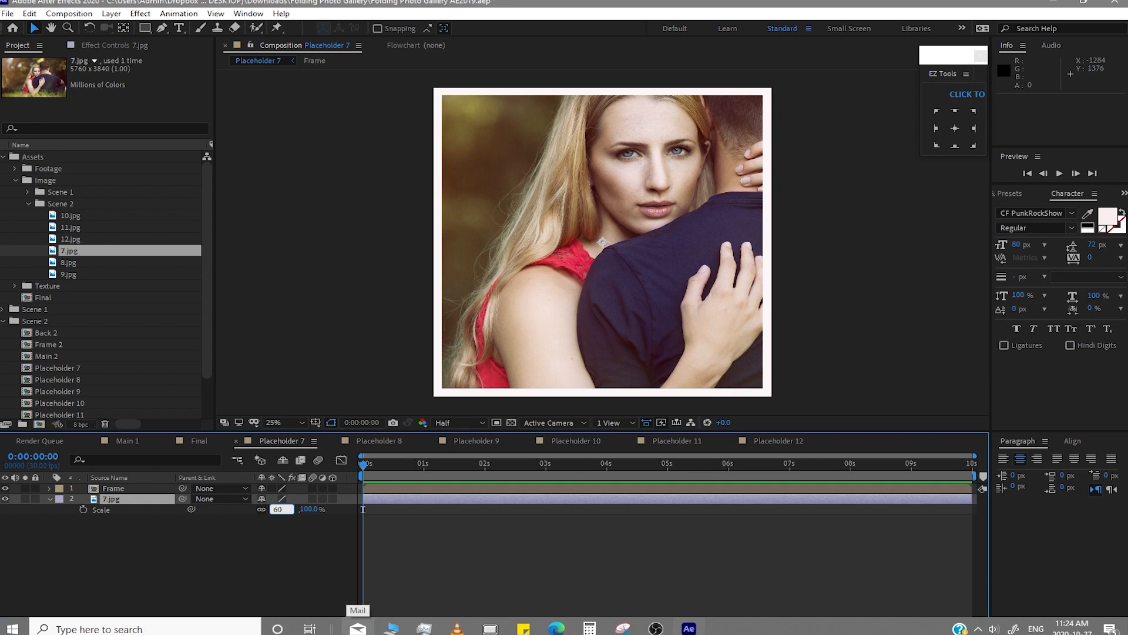
left_click(140, 598)
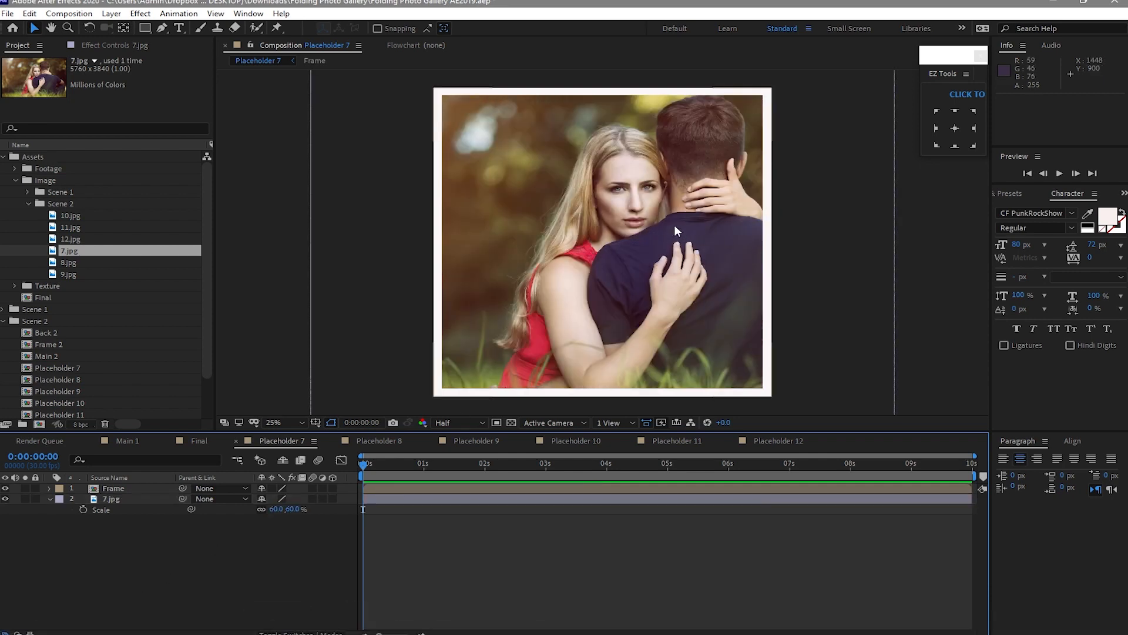
left_click_drag(398, 237, 321, 240)
Step: In Placeholder 8, delete the 2.jpg layer and add 8.jpg from the Scene 2 image folder below the Frame layer
left_click(391, 441)
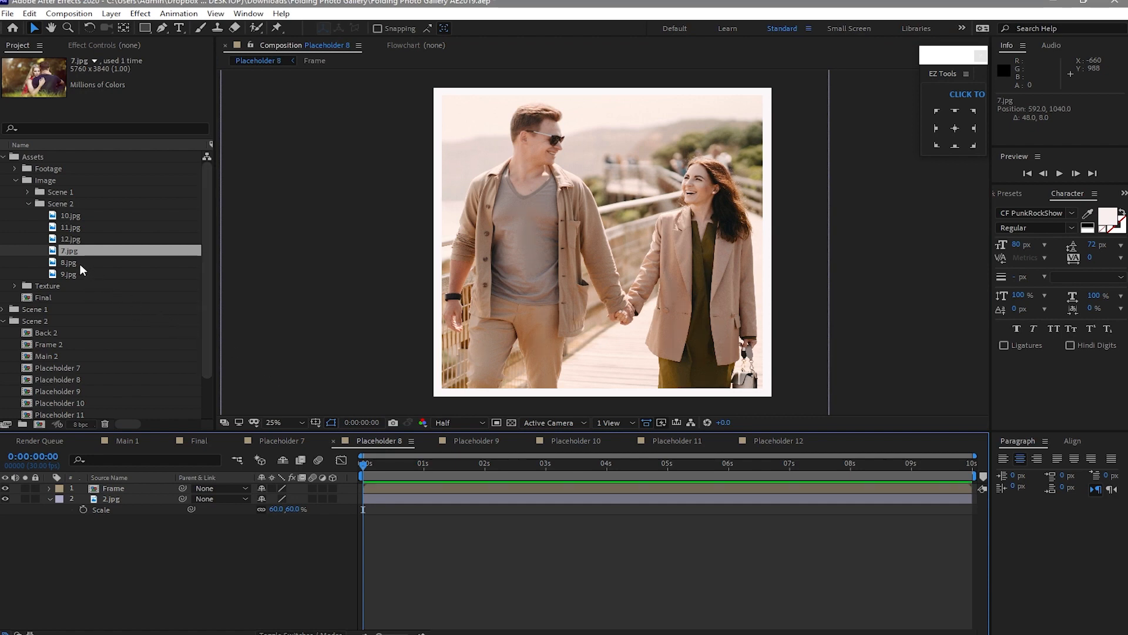
left_click(141, 499)
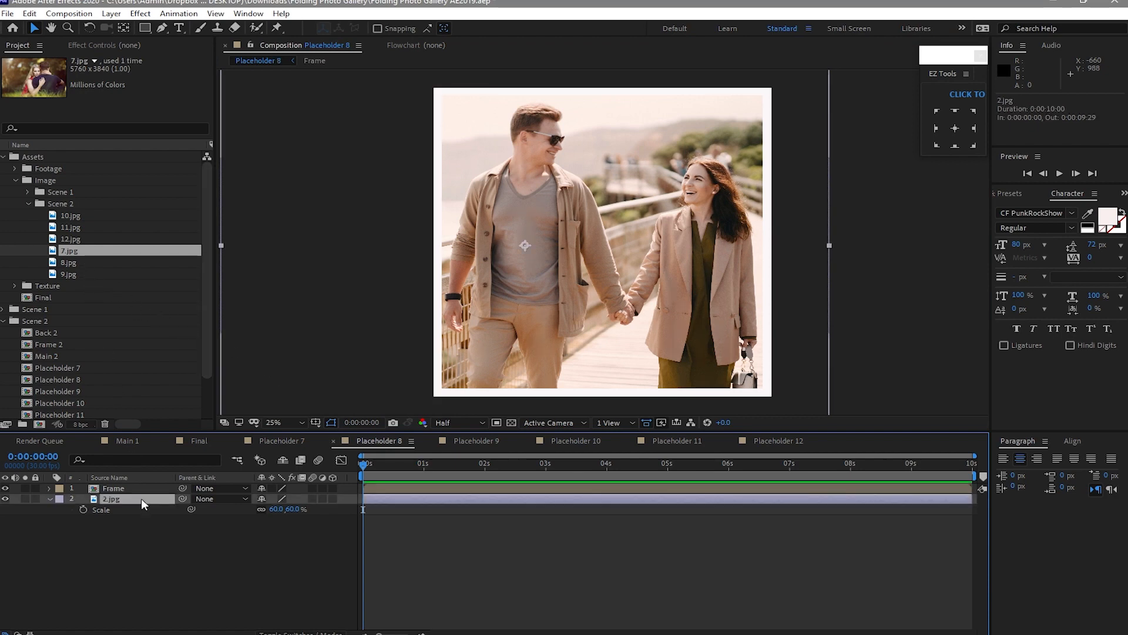
key("Delete")
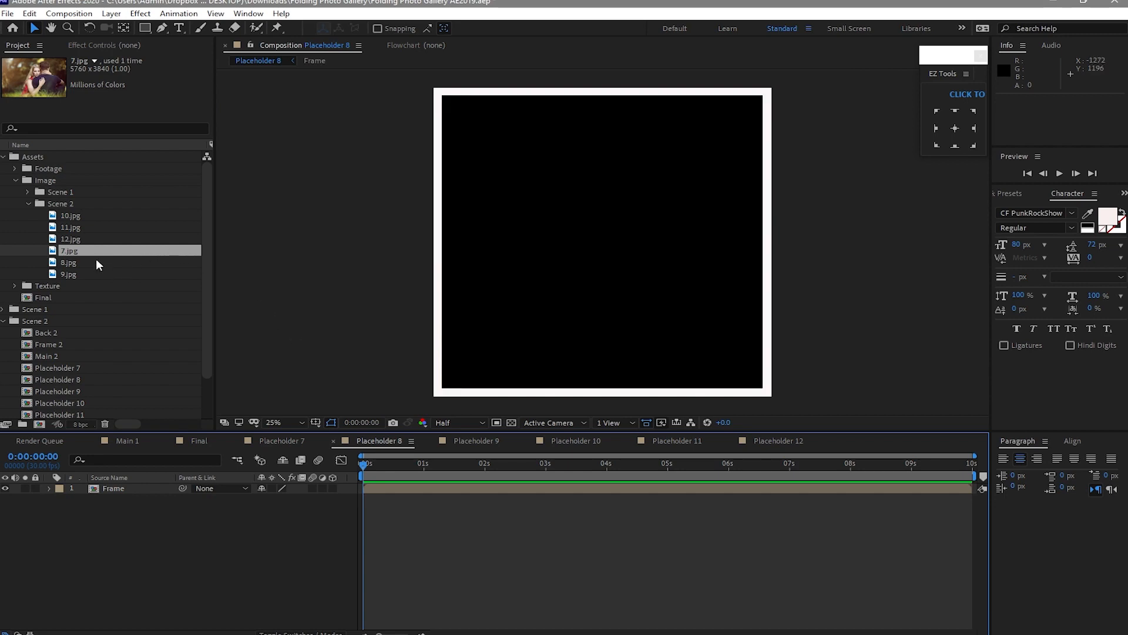
left_click_drag(96, 263, 111, 537)
Step: Set the scale of 8.jpg in Placeholder 8 to 60%
key("s")
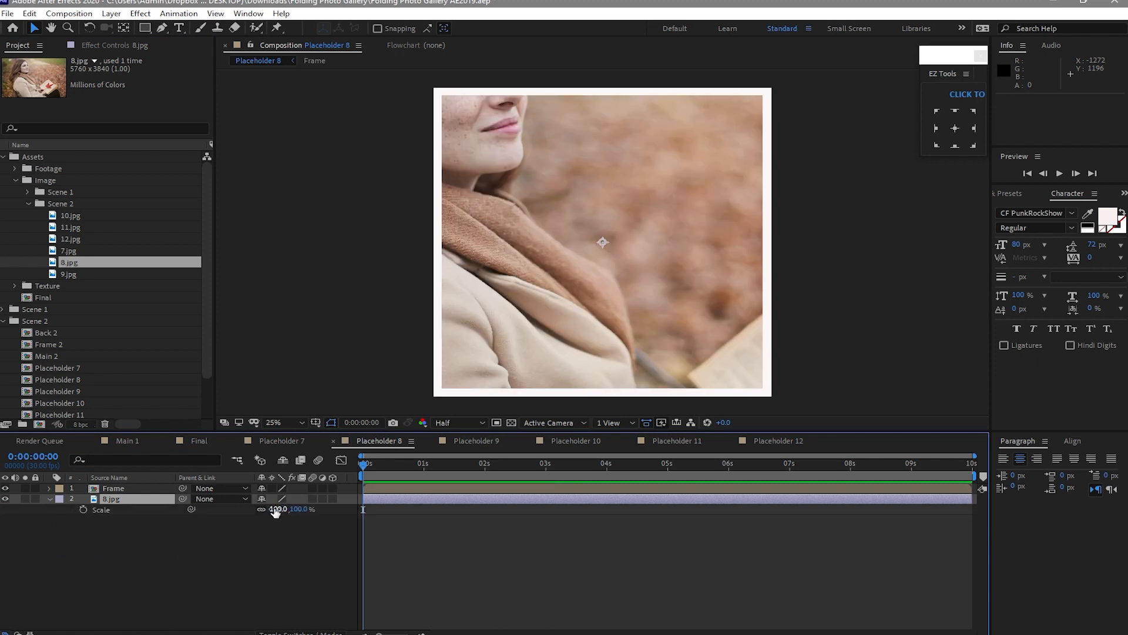
left_click_drag(277, 511, 273, 511)
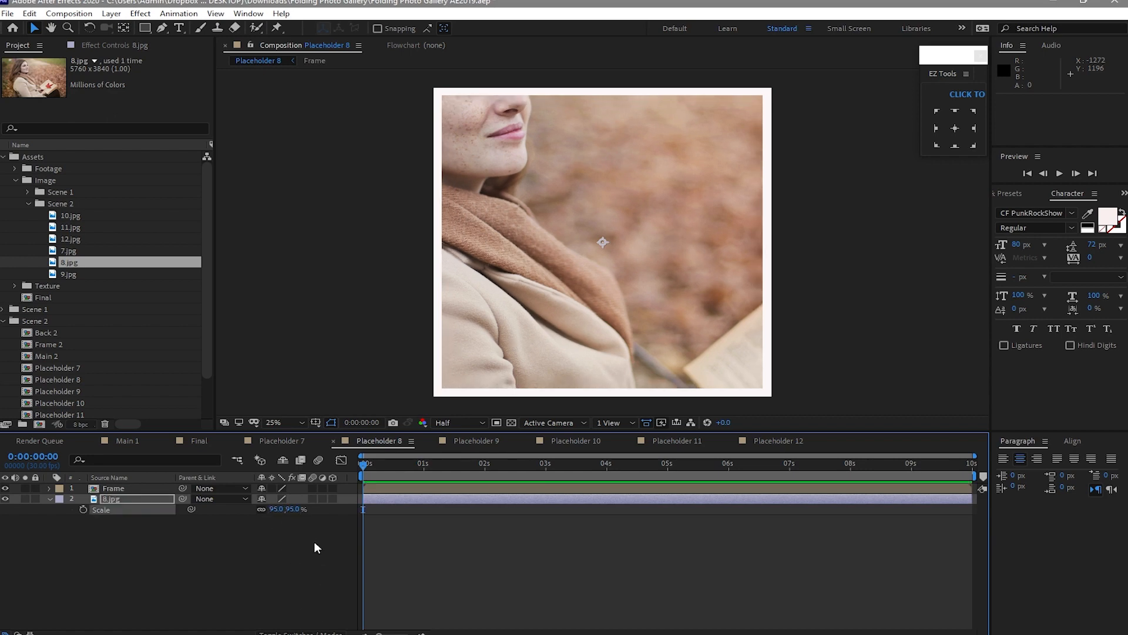
left_click(275, 509)
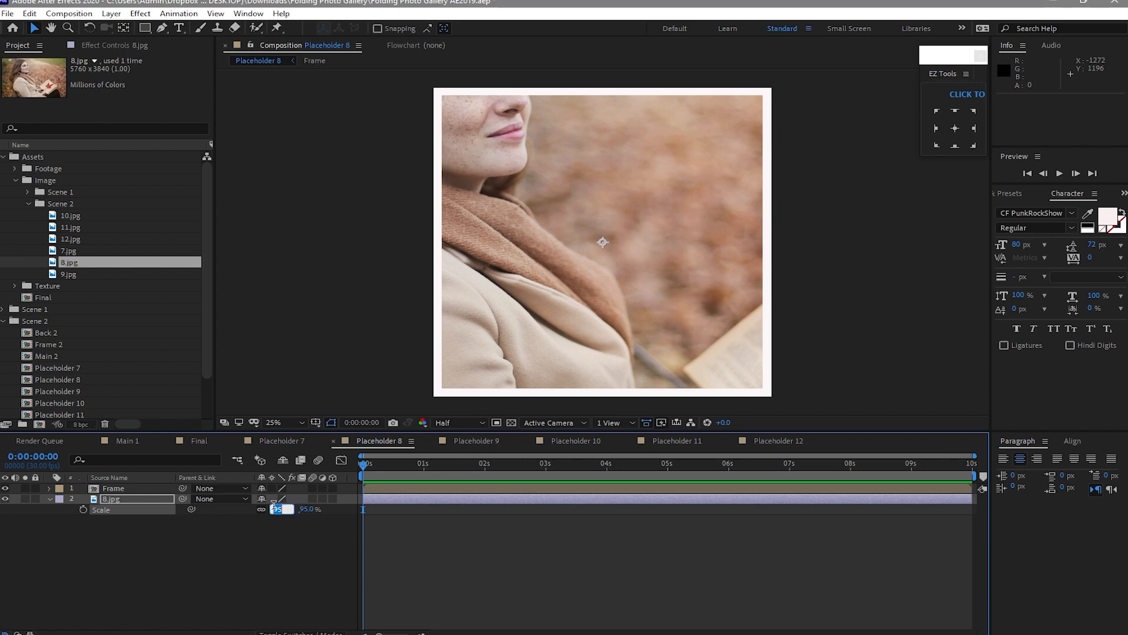
type("60")
left_click(245, 583)
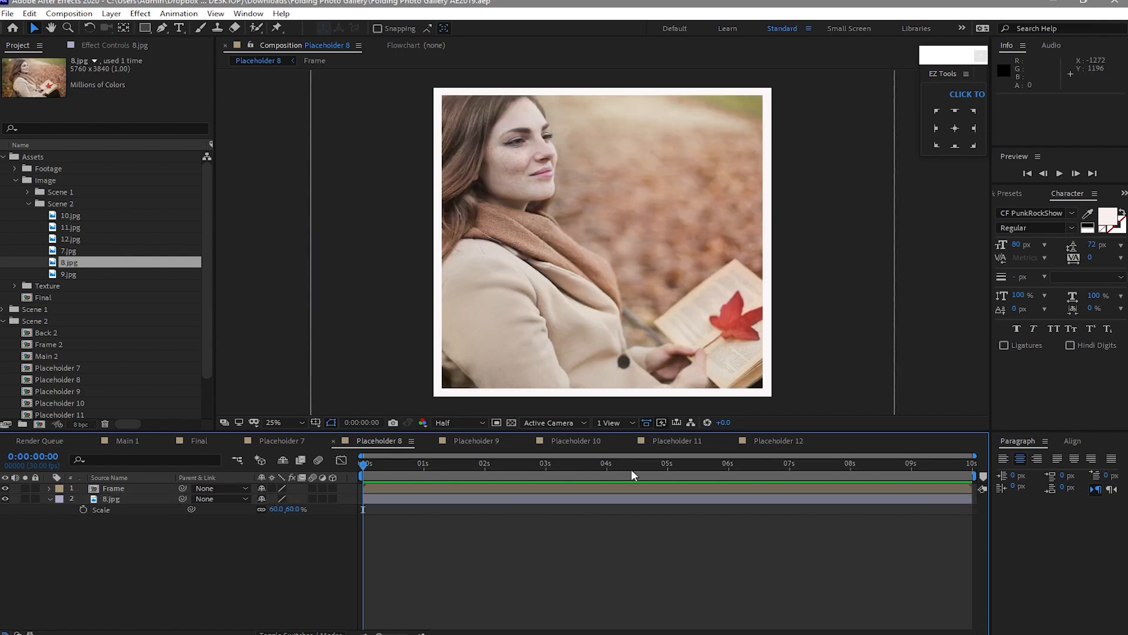
Step: In Placeholder 9, delete the 3.jpg layer and add 9.jpg below the Frame layer
left_click(481, 440)
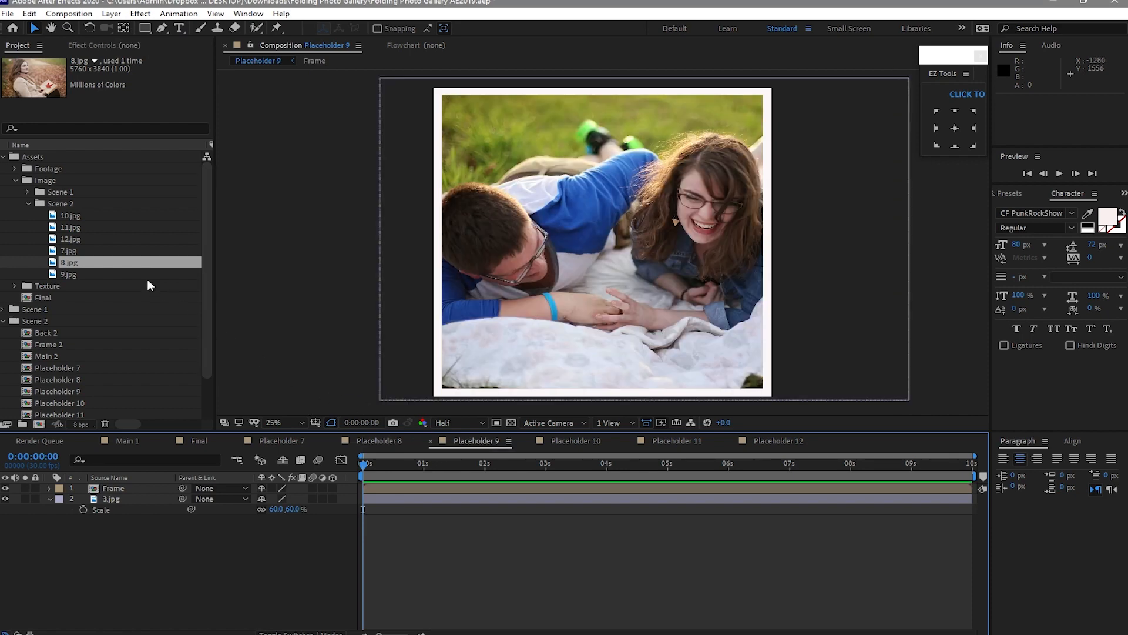
left_click(108, 275)
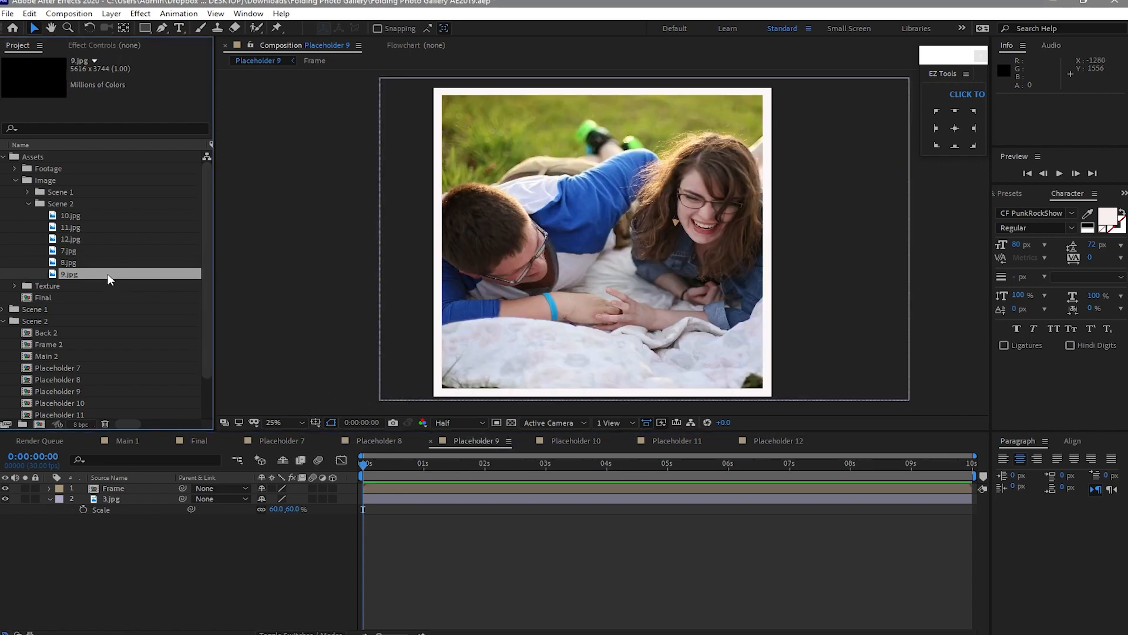
left_click(108, 498)
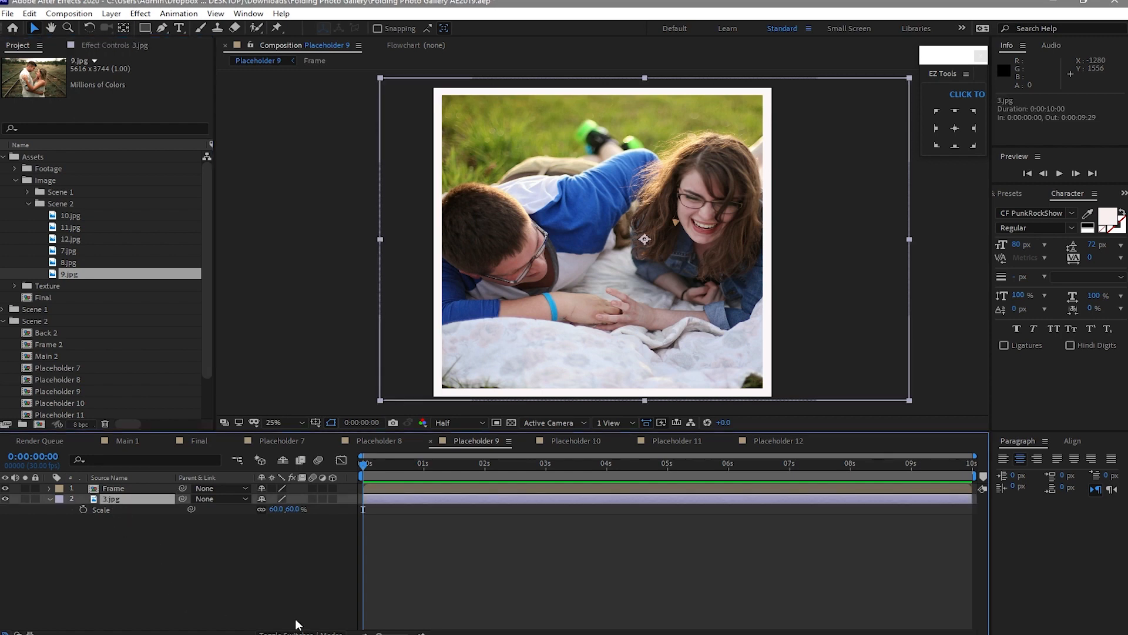
key("Delete")
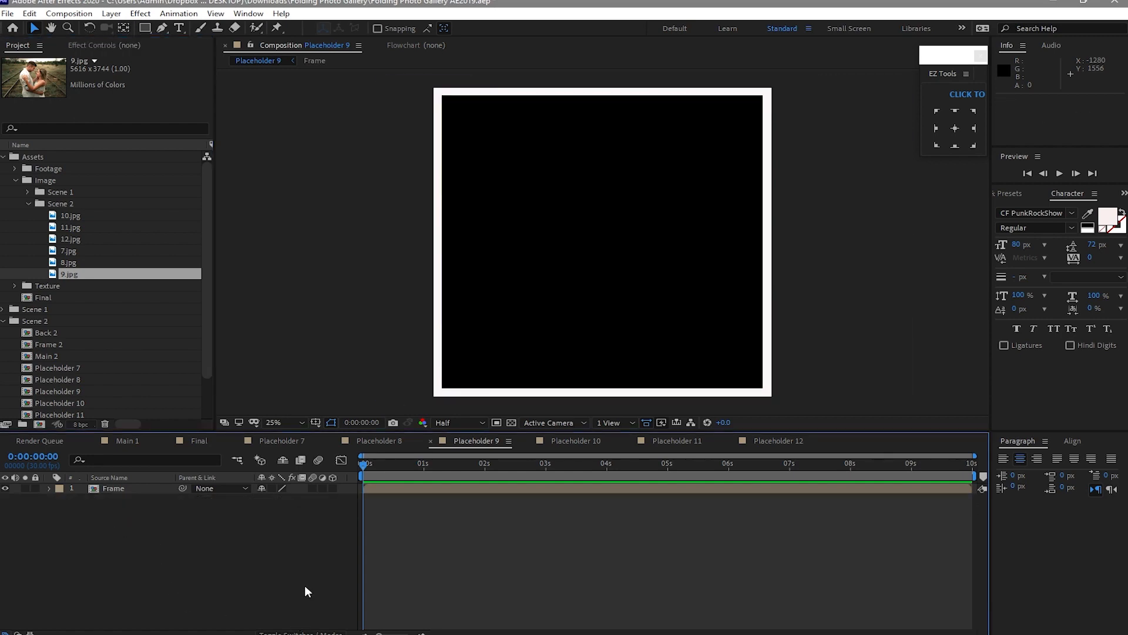
left_click_drag(132, 278, 146, 527)
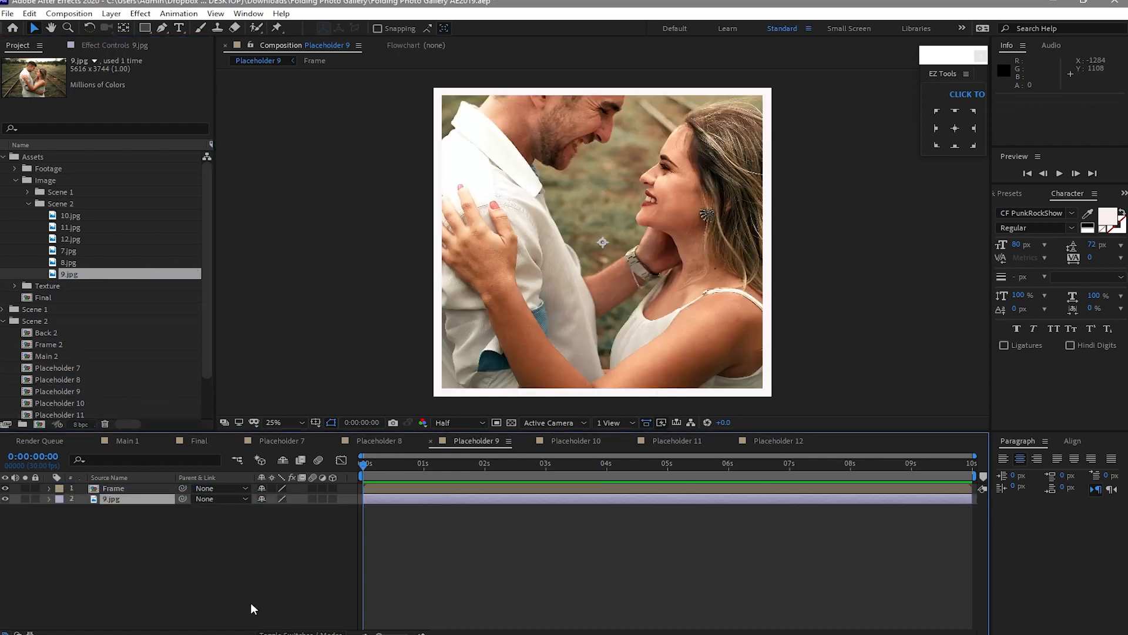
Step: Set the scale of 9.jpg in Placeholder 9 to 60%
key("s")
left_click(280, 510)
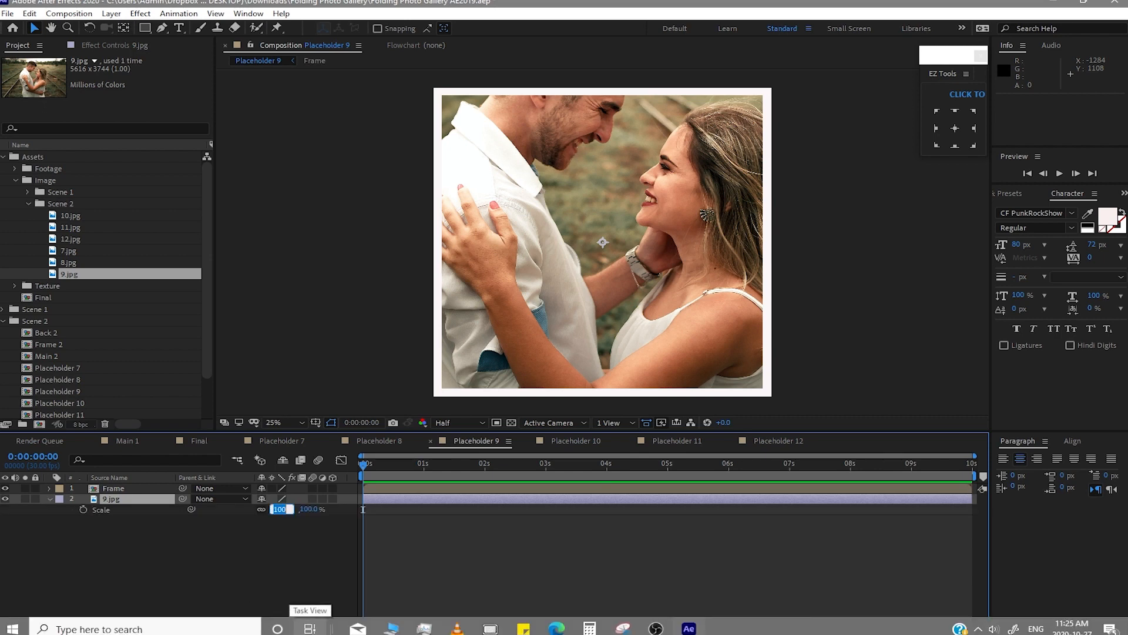
type("60")
left_click(248, 538)
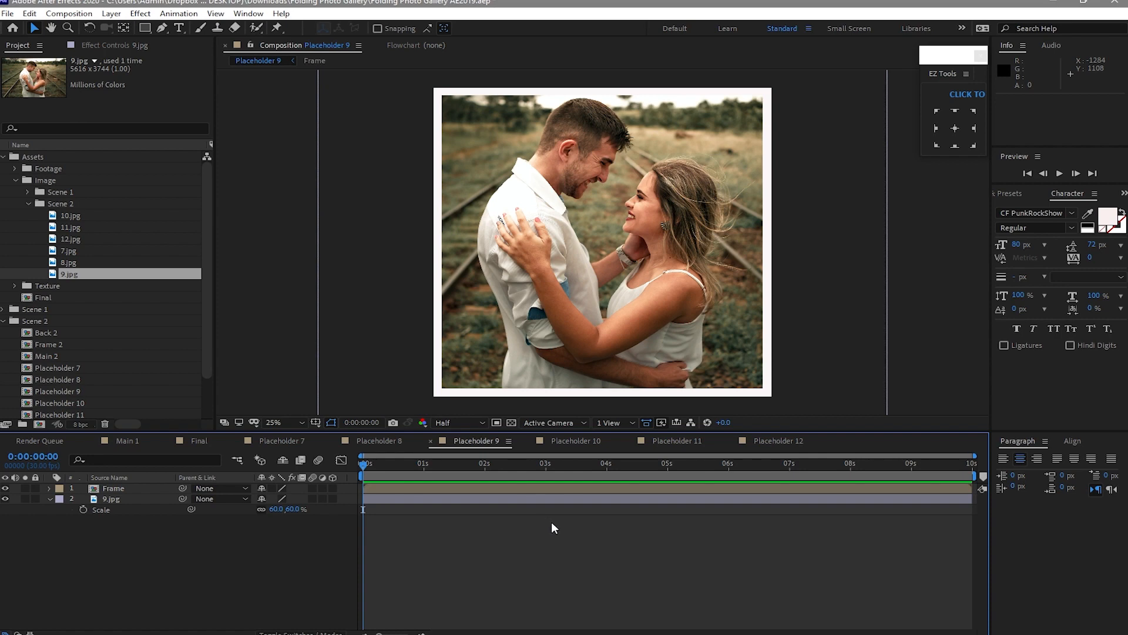
Step: Swap 10.jpg into Placeholder 10 below the Frame layer, scale it to 60% and shift it slightly up and right
left_click(73, 218)
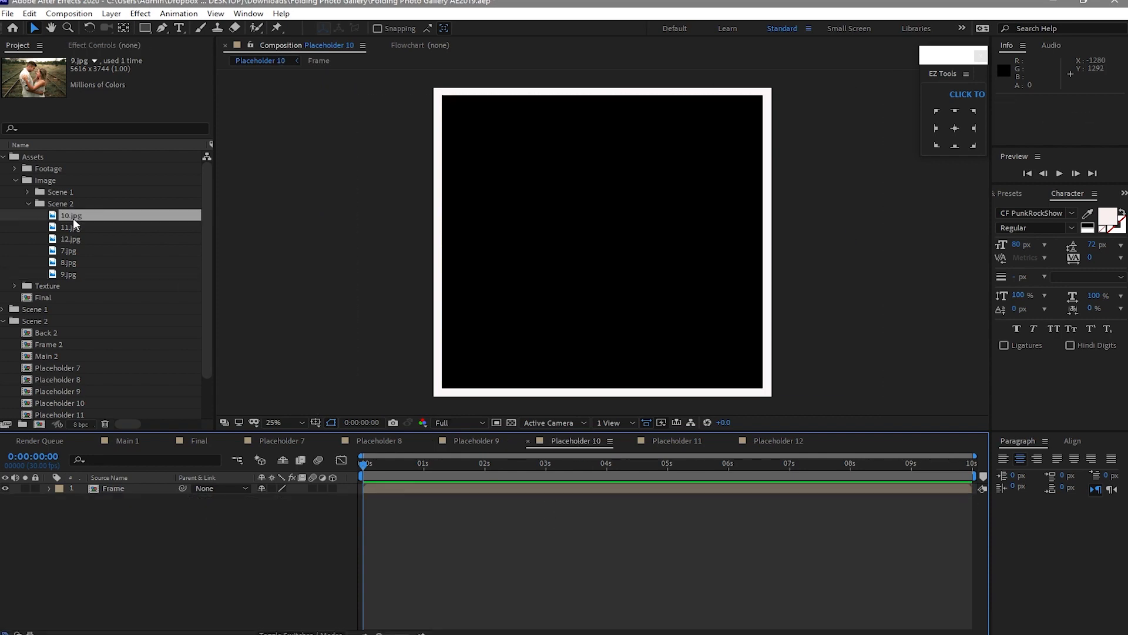
left_click_drag(72, 218, 183, 575)
key("s")
left_click(403, 531)
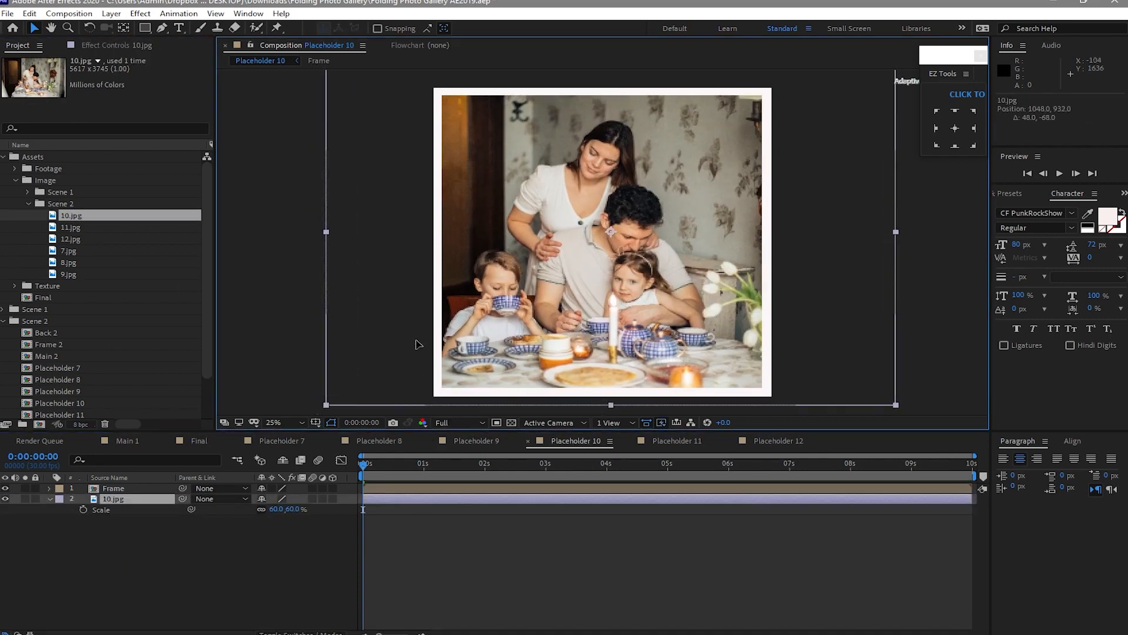
Step: Swap 11.jpg into Placeholder 11 below the Frame layer and scale it to 300% to fill the frame
left_click(682, 440)
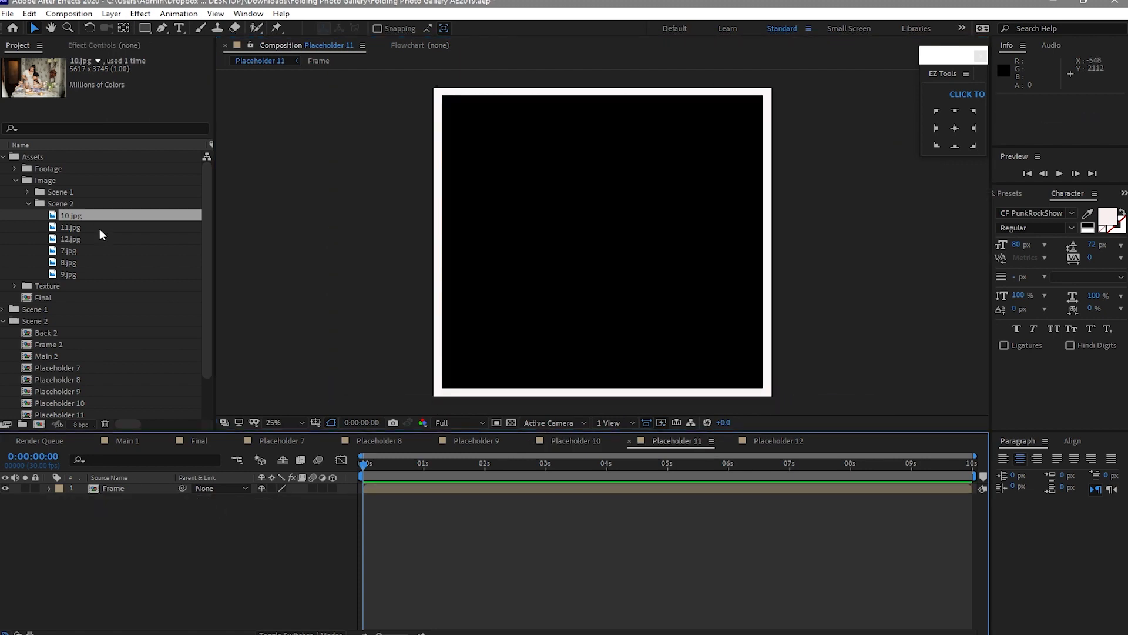
left_click_drag(71, 227, 235, 498)
type("2")
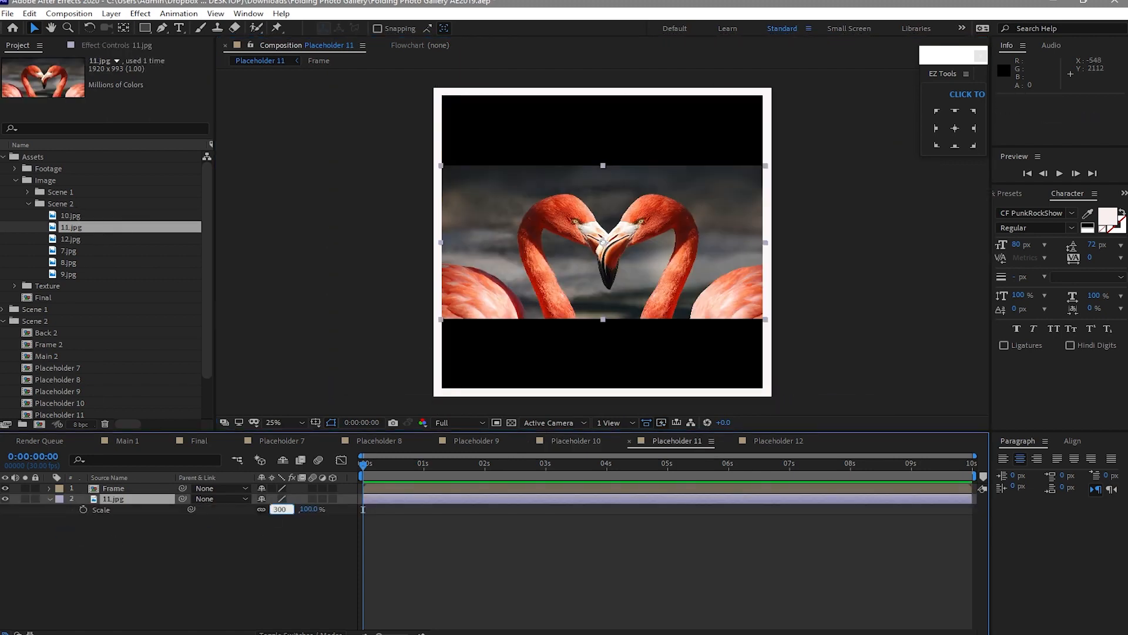
type("00")
left_click(181, 563)
Step: In Placeholder 12, delete the old photo layer and add 12.jpg below the Frame layer
left_click(781, 441)
left_click(137, 500)
key("Delete")
left_click_drag(76, 239, 122, 528)
Step: Scale 12.jpg to 200% and shift it down to about position 1012, 1132
key("s")
left_click(283, 509)
type("200")
left_click(305, 549)
left_click_drag(410, 278, 413, 298)
Step: Close the Placeholder 7 to 12 compositions in the timeline
left_click(728, 442)
left_click(629, 442)
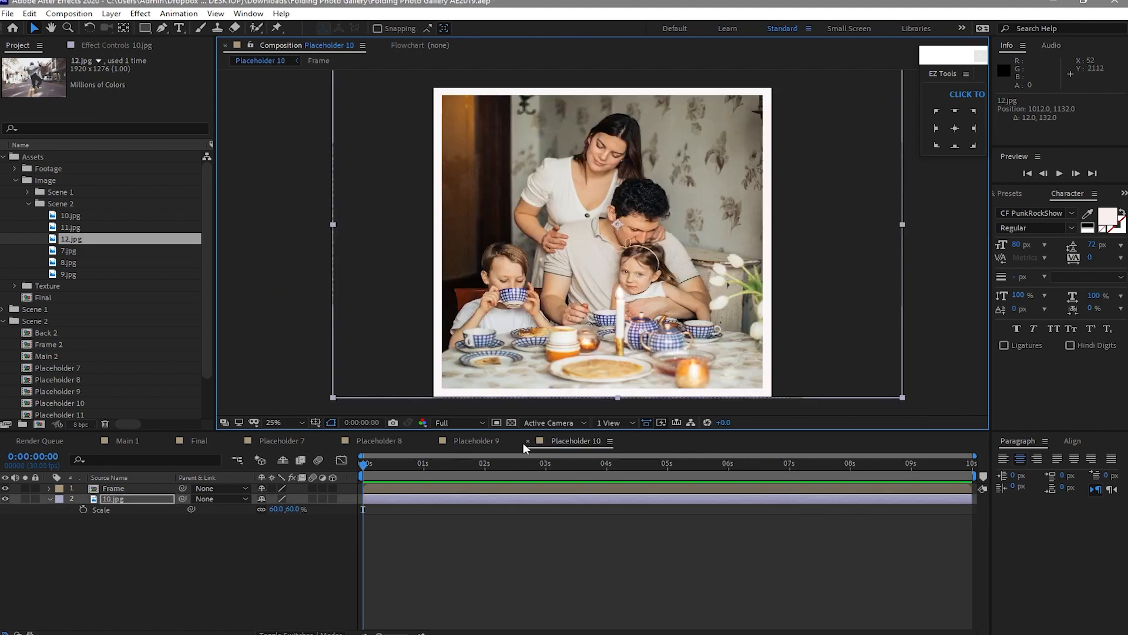
left_click(527, 441)
left_click(429, 442)
left_click(332, 442)
left_click(235, 440)
Step: Open the Main 2 composition from the Scene 2 folder and delete all twelve layers in it
left_click(90, 335)
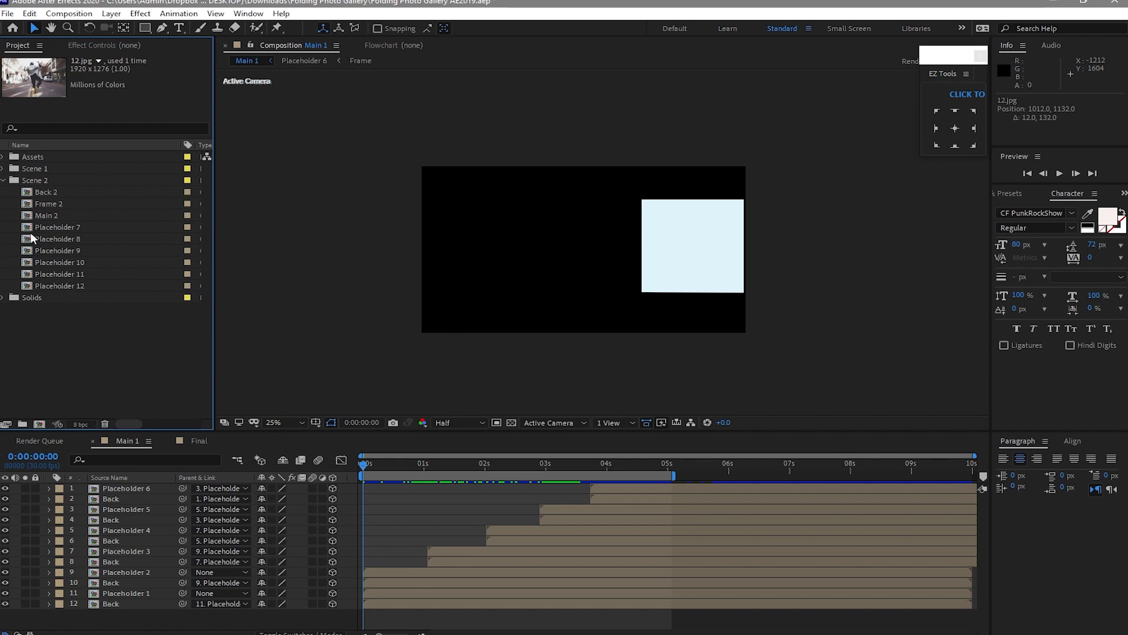
double_click(23, 215)
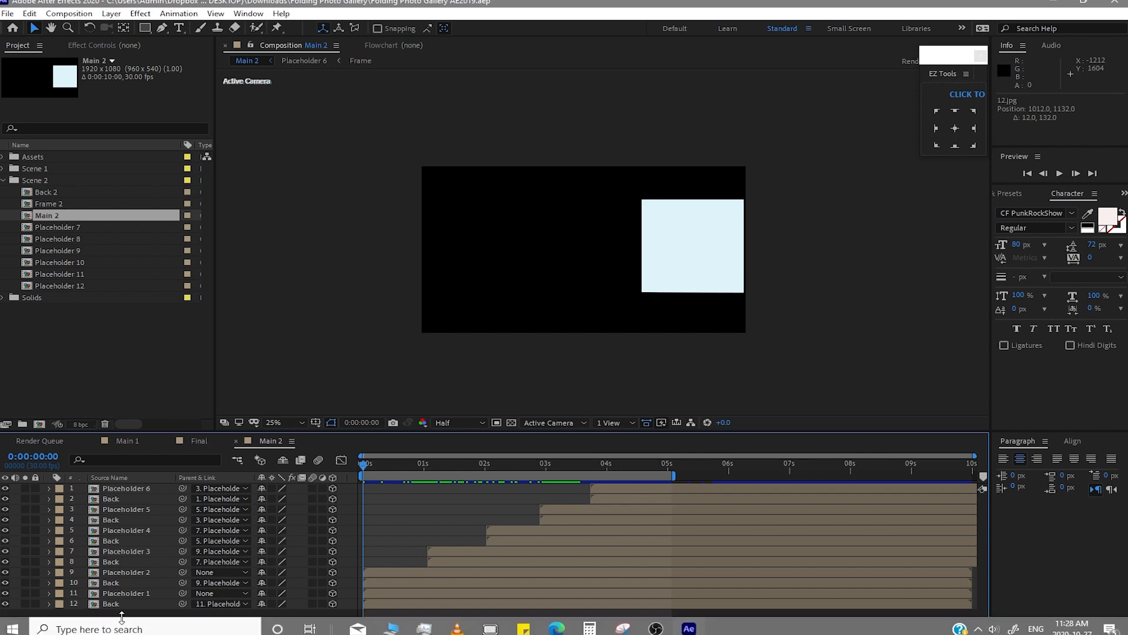
left_click_drag(169, 615, 100, 489)
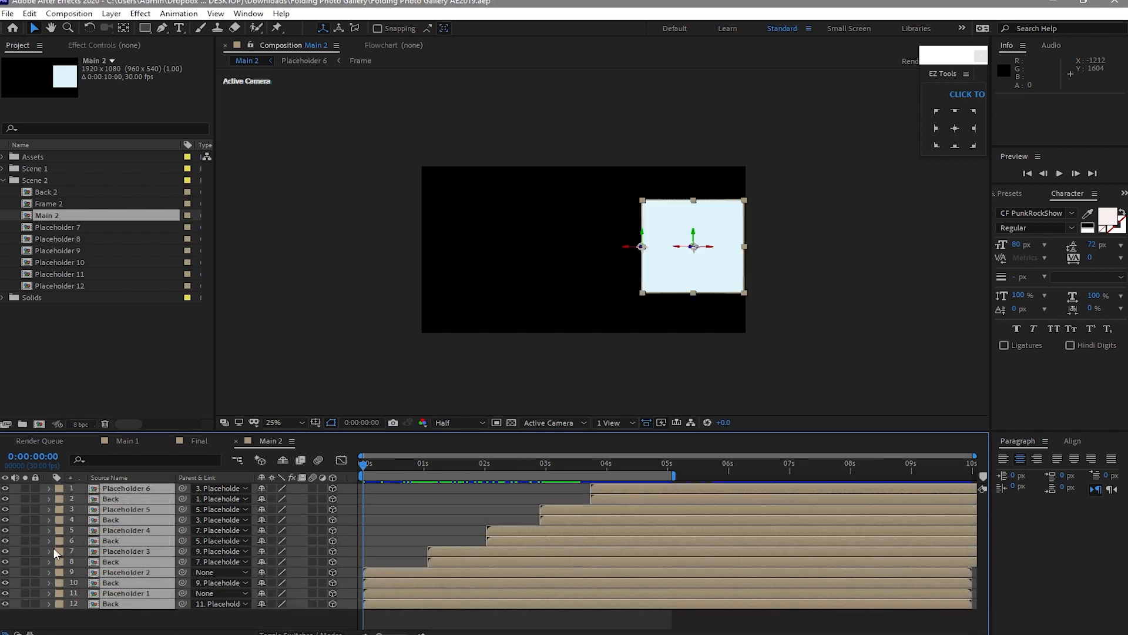
key("Delete")
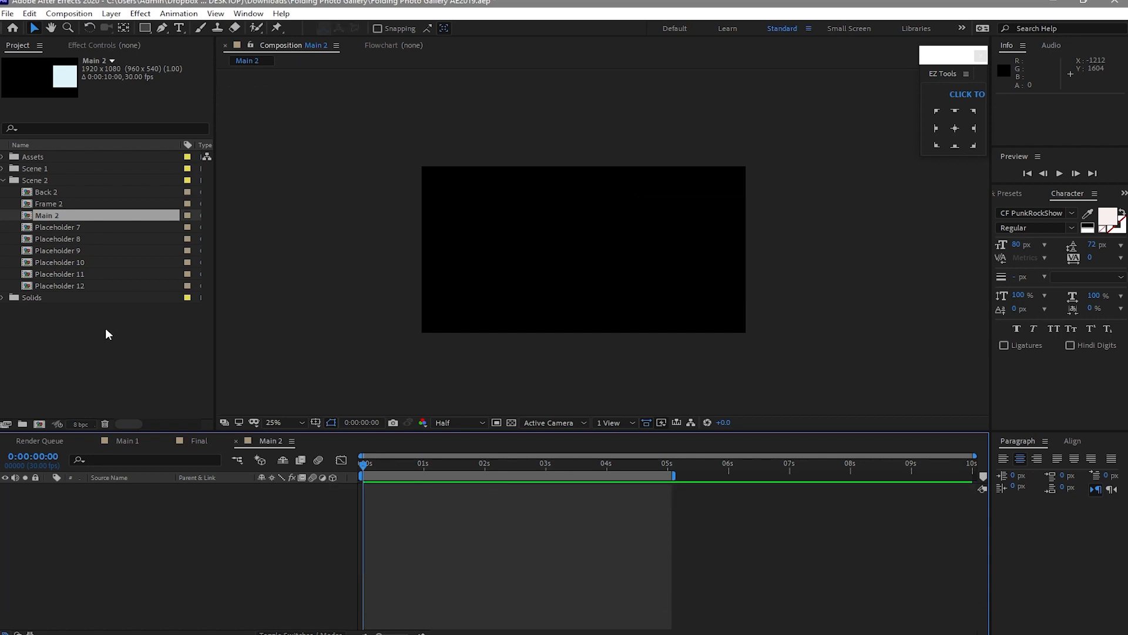
Step: Add the Placeholder 7 composition to Main 2 and place Back 2 below it
left_click(75, 228)
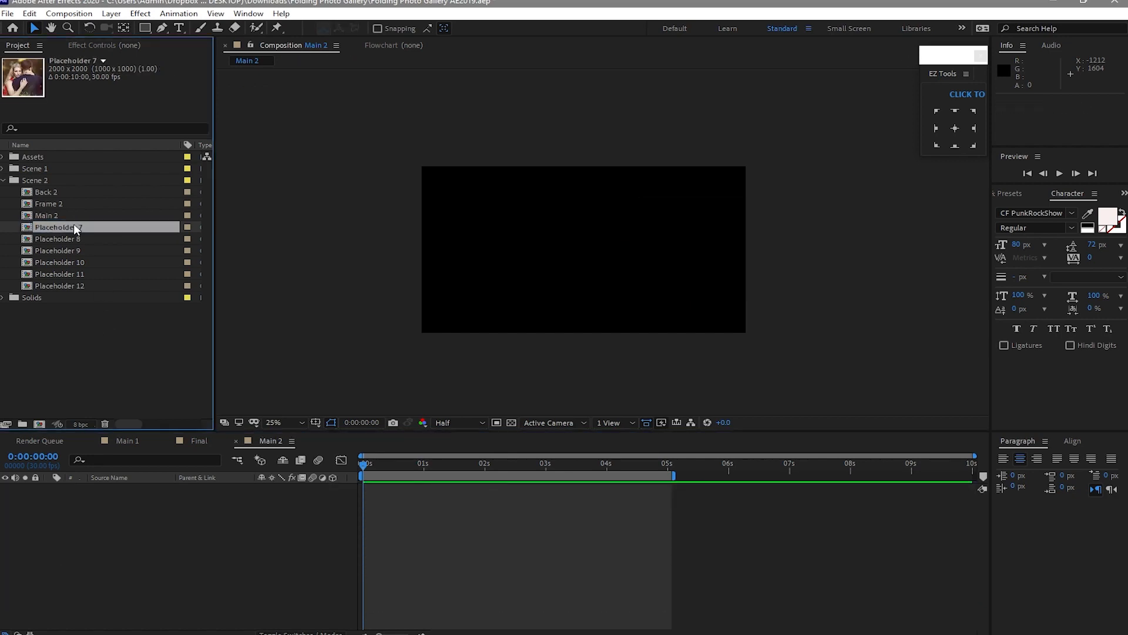
left_click_drag(97, 227, 211, 582)
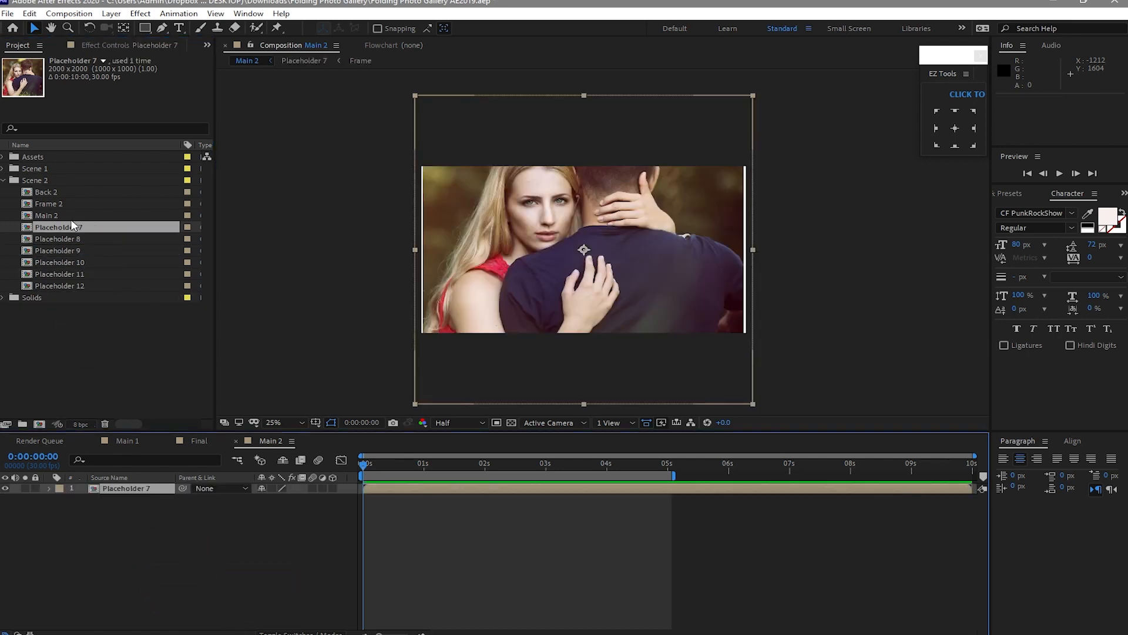
left_click_drag(47, 193, 116, 517)
Step: Make both the Placeholder 7 and Back 2 layers 3D
key("ctrl+a")
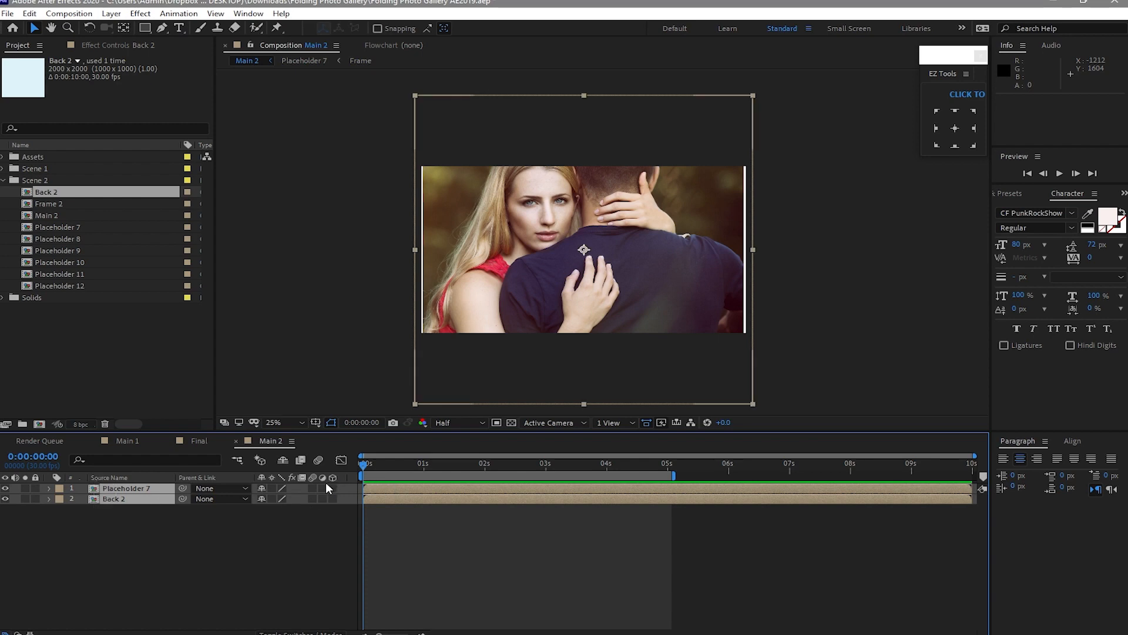
left_click(332, 489)
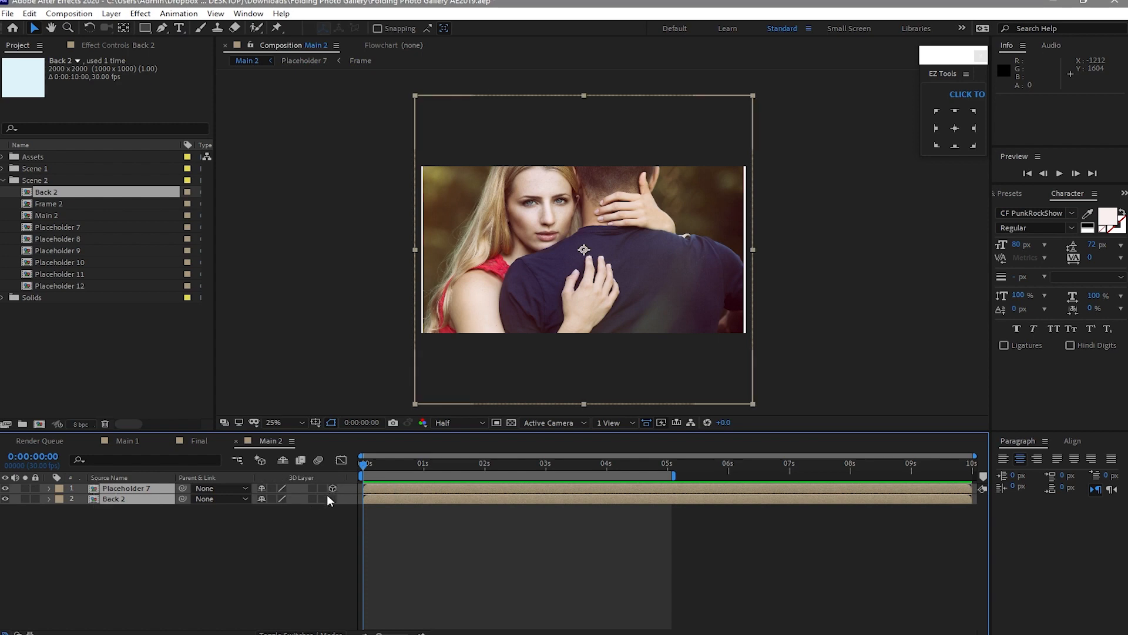
left_click(199, 520)
Step: Set the Z position of the Back 2 layer to 5
left_click(160, 501)
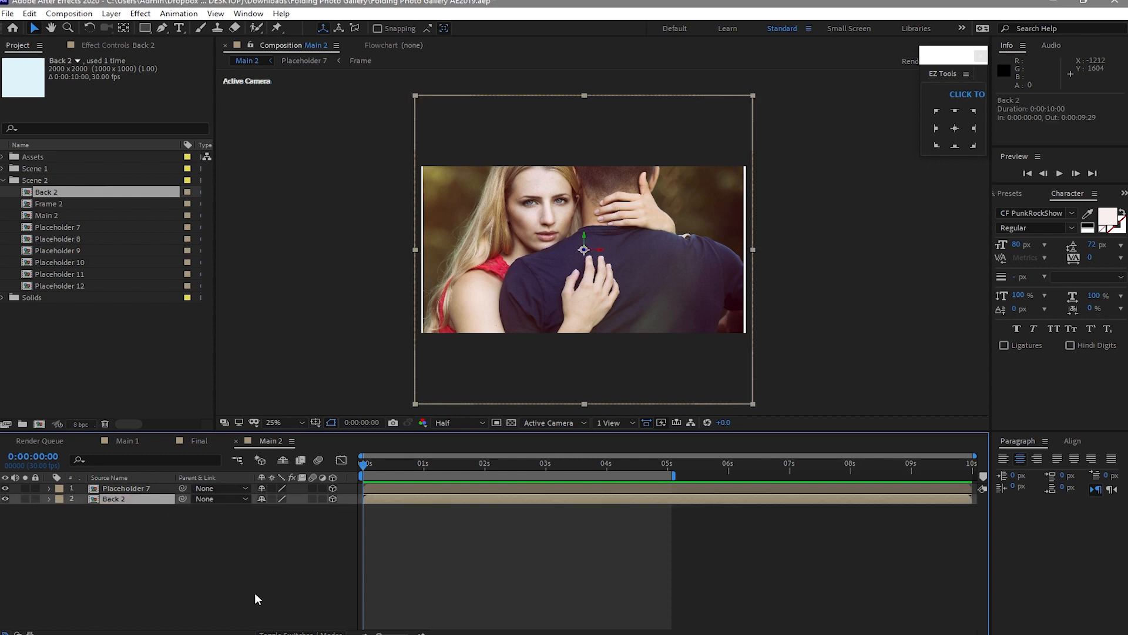
key("p")
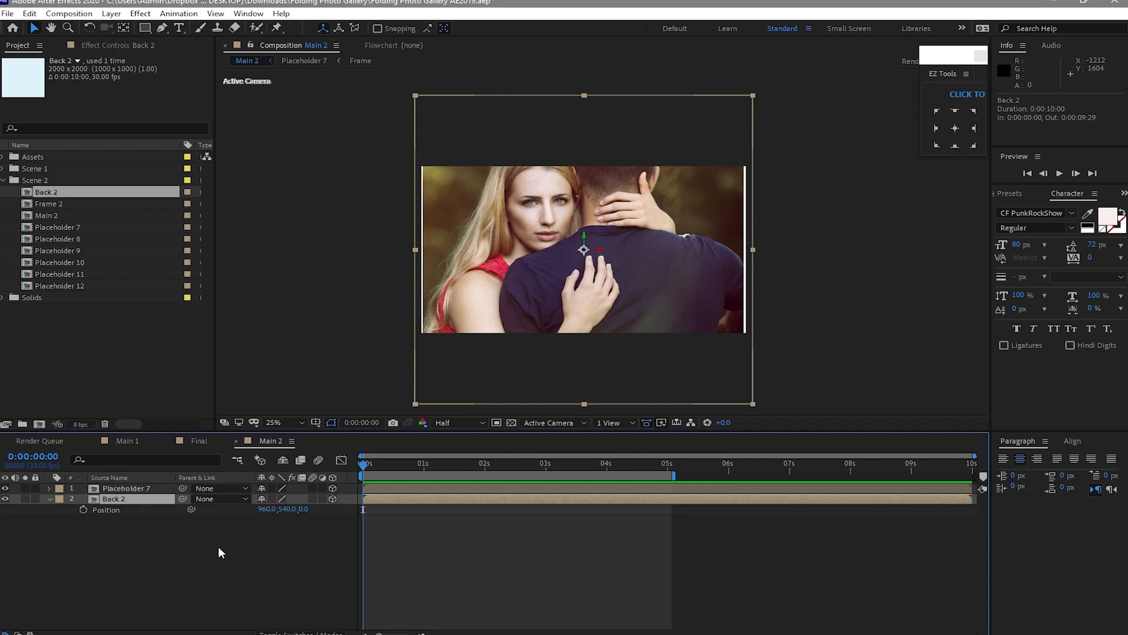
left_click(304, 509)
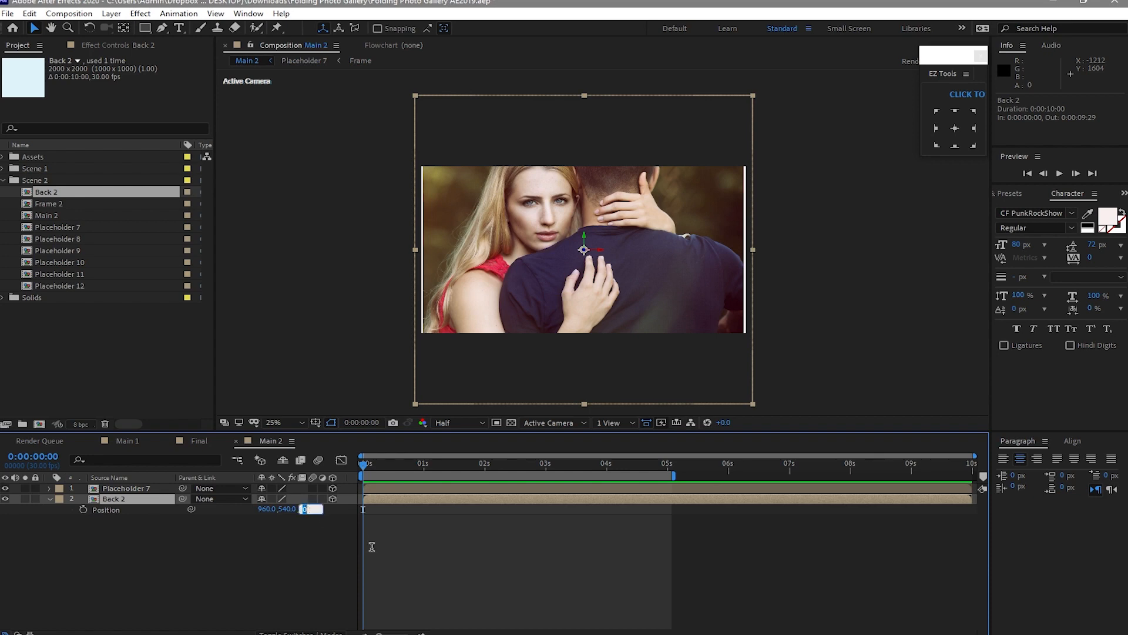
type("5")
left_click(256, 577)
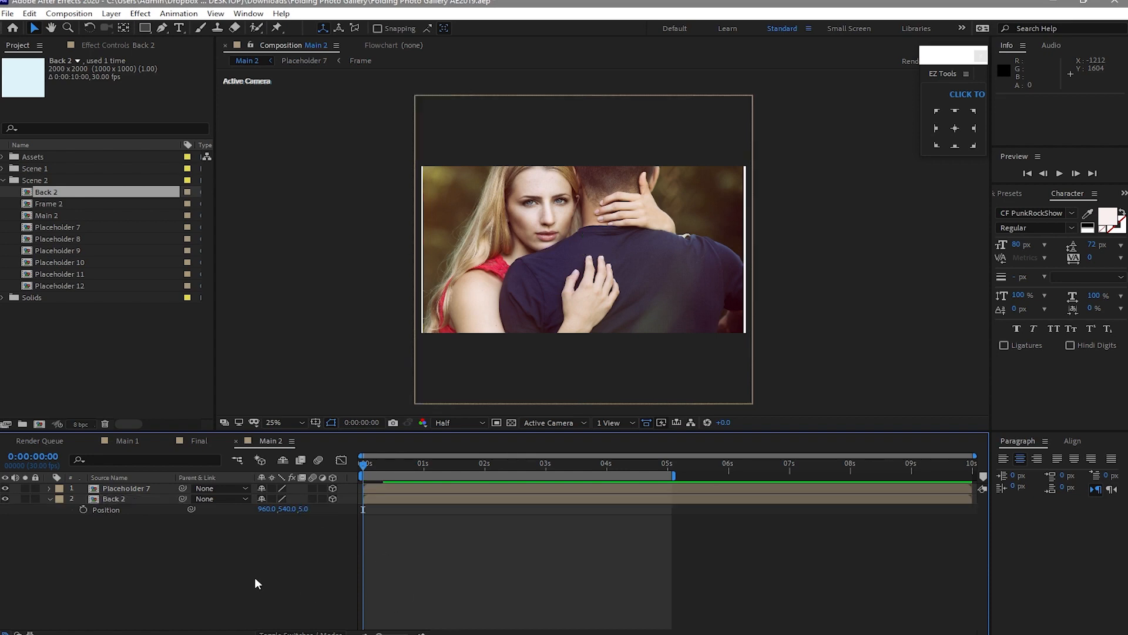
Step: Scale the Placeholder 7 and Back 2 layers together to 30%
left_click_drag(151, 539, 124, 491)
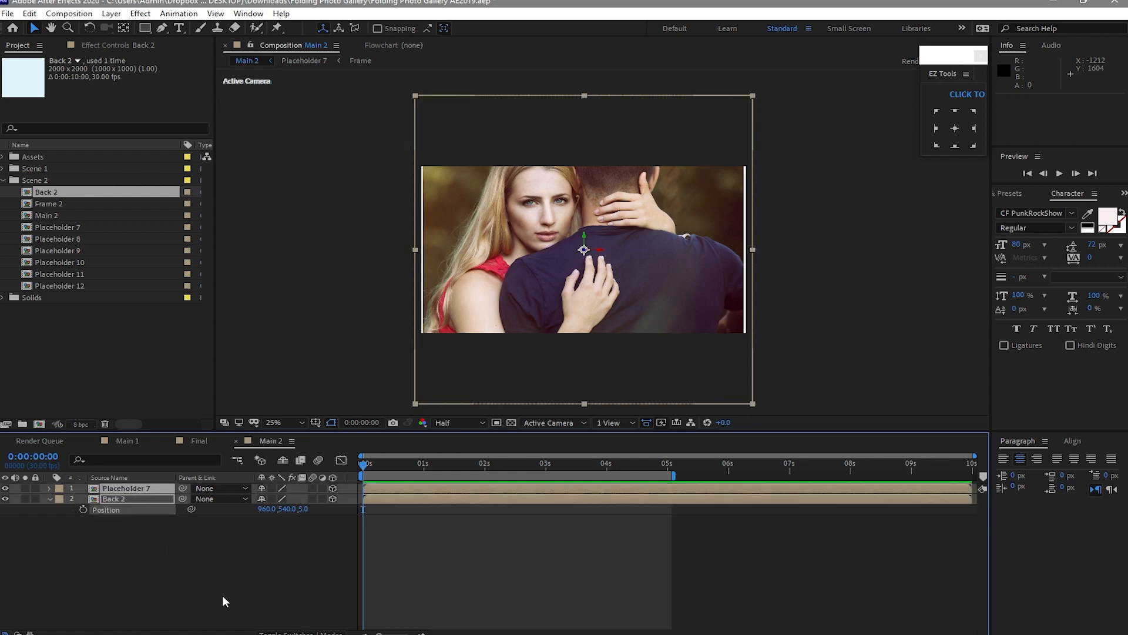
key("s")
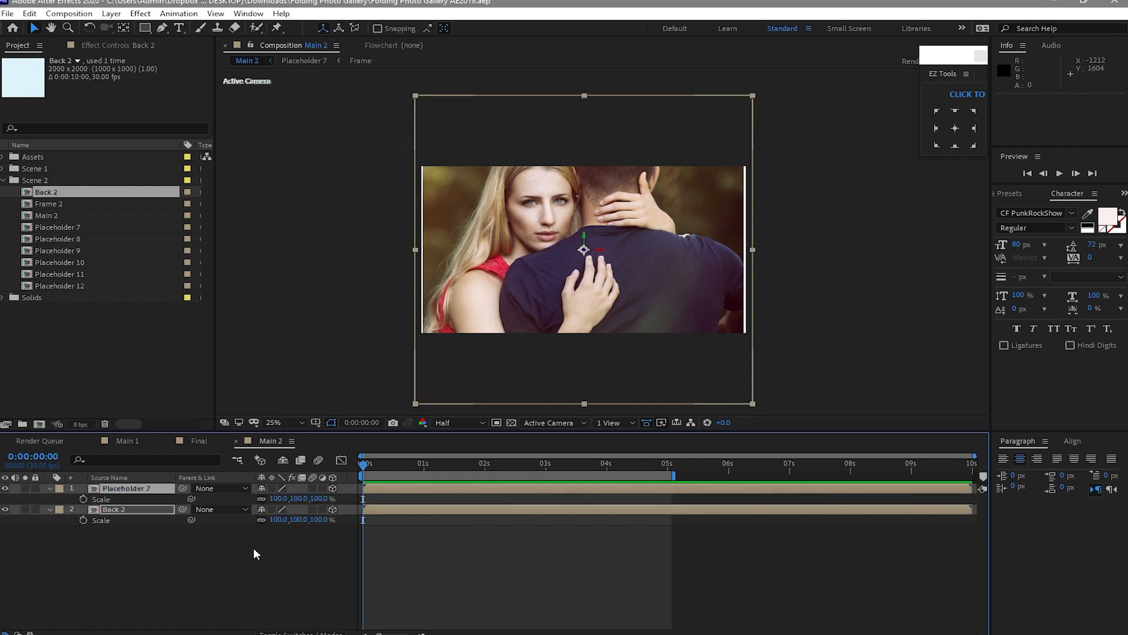
left_click(279, 520)
type("30")
key("Return")
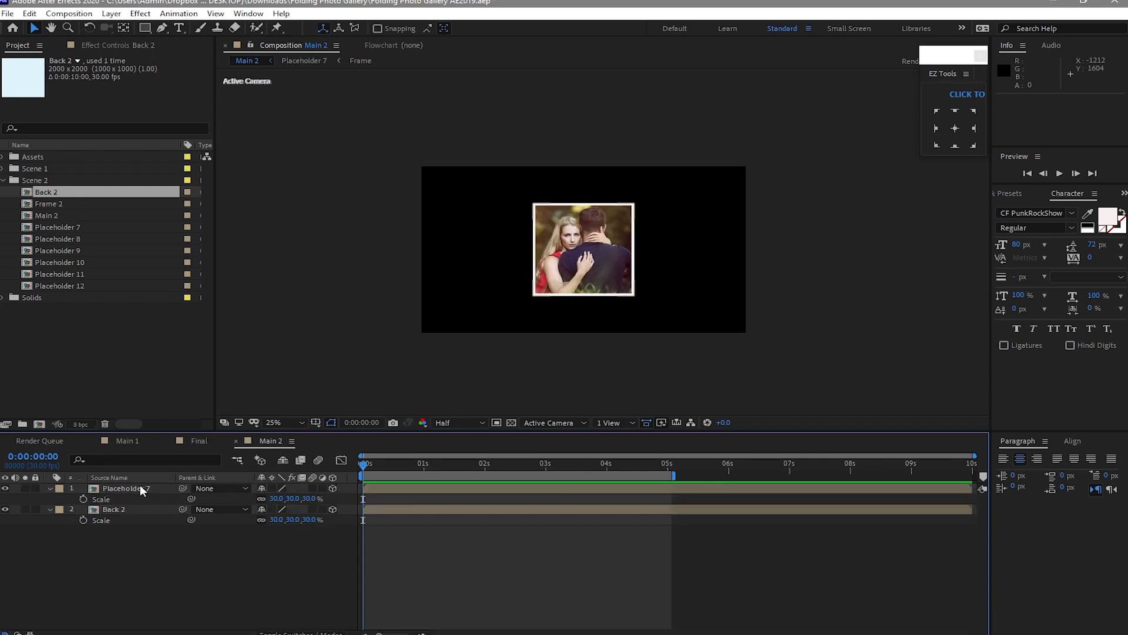
left_click(141, 489)
left_click(576, 291)
key("ctrl+z")
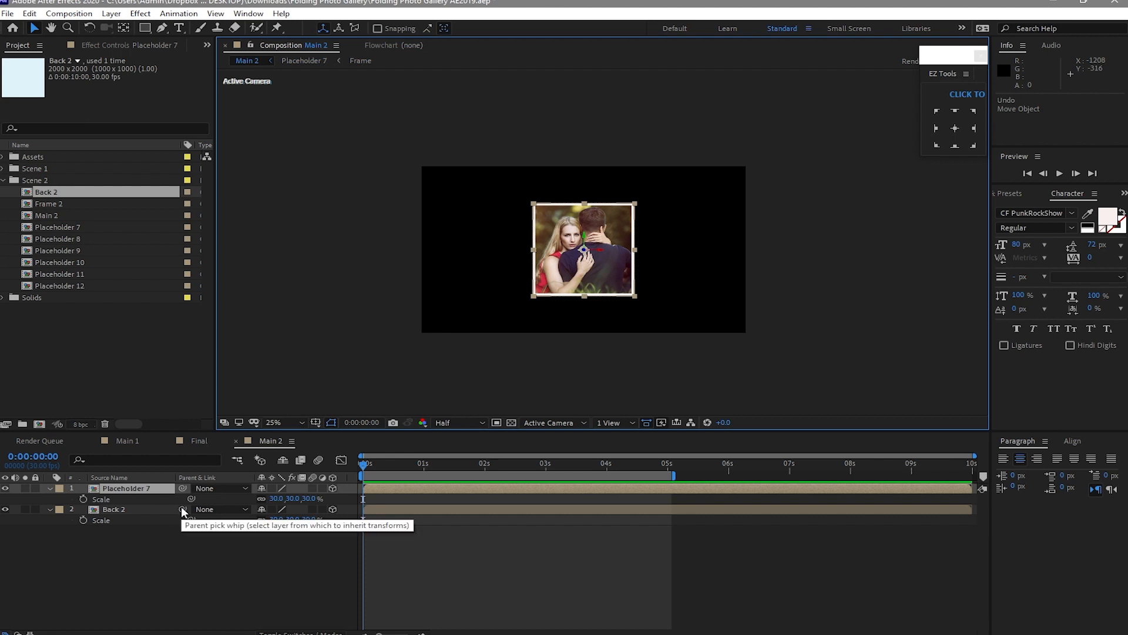
Step: Parent the Back 2 layer to Placeholder 7 and move Placeholder 7 horizontally to about X 332 in Main 2
left_click_drag(182, 506, 150, 487)
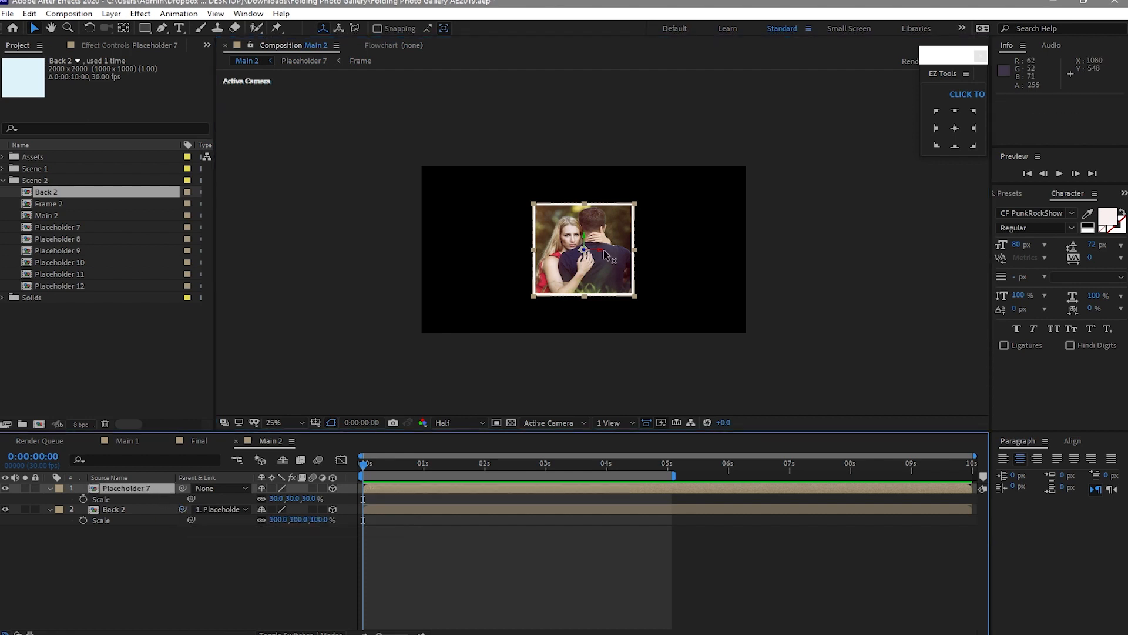
left_click_drag(605, 254, 498, 256)
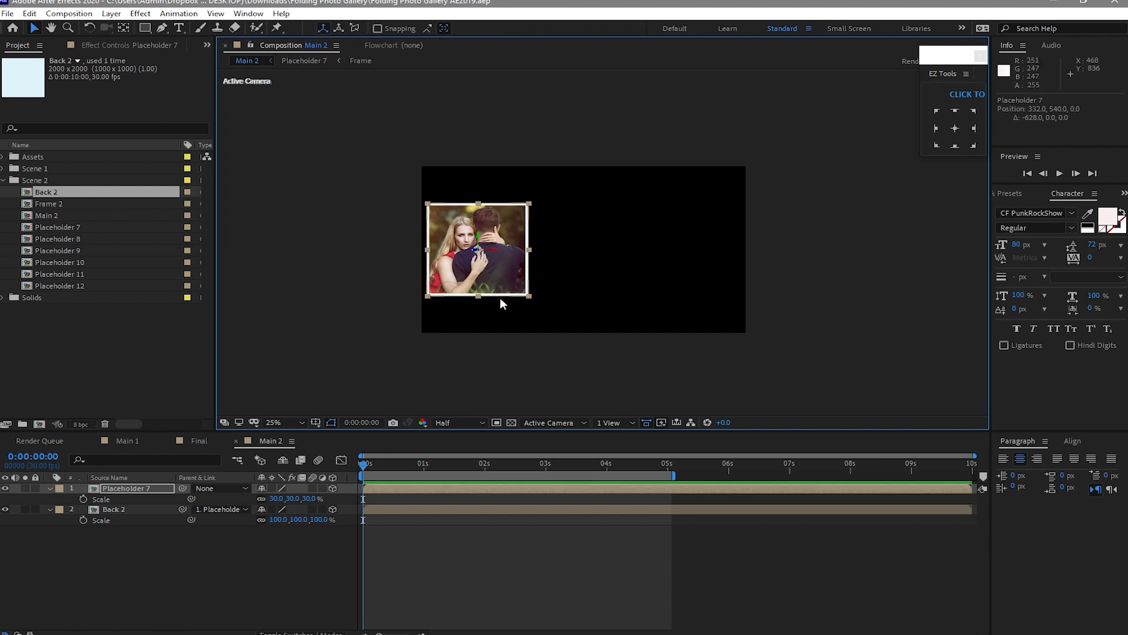
left_click(50, 510)
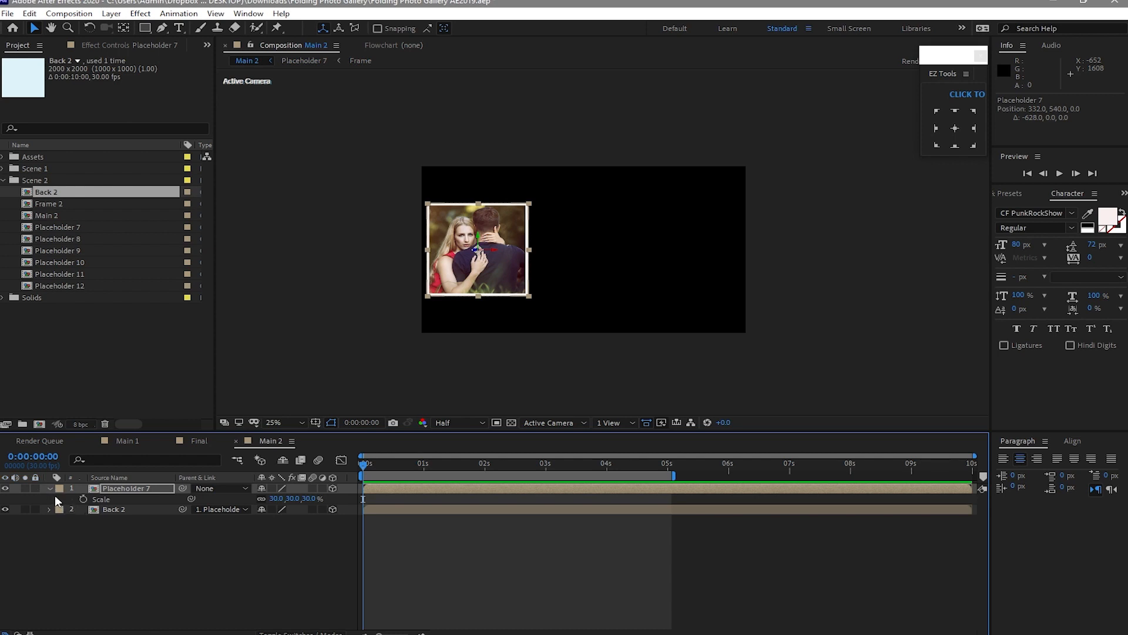
left_click(49, 488)
left_click(100, 516)
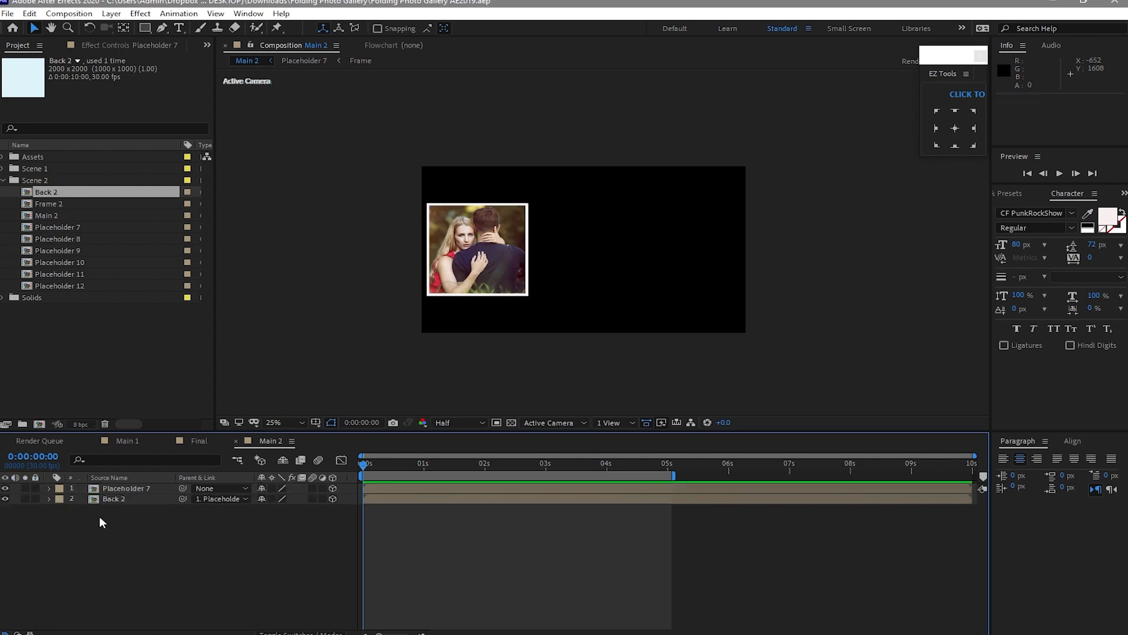
Step: Duplicate the Placeholder 7 and Back 2 layers and place the duplicated pair at the end of the layer stack
left_click(96, 500)
left_click(91, 488, "shift")
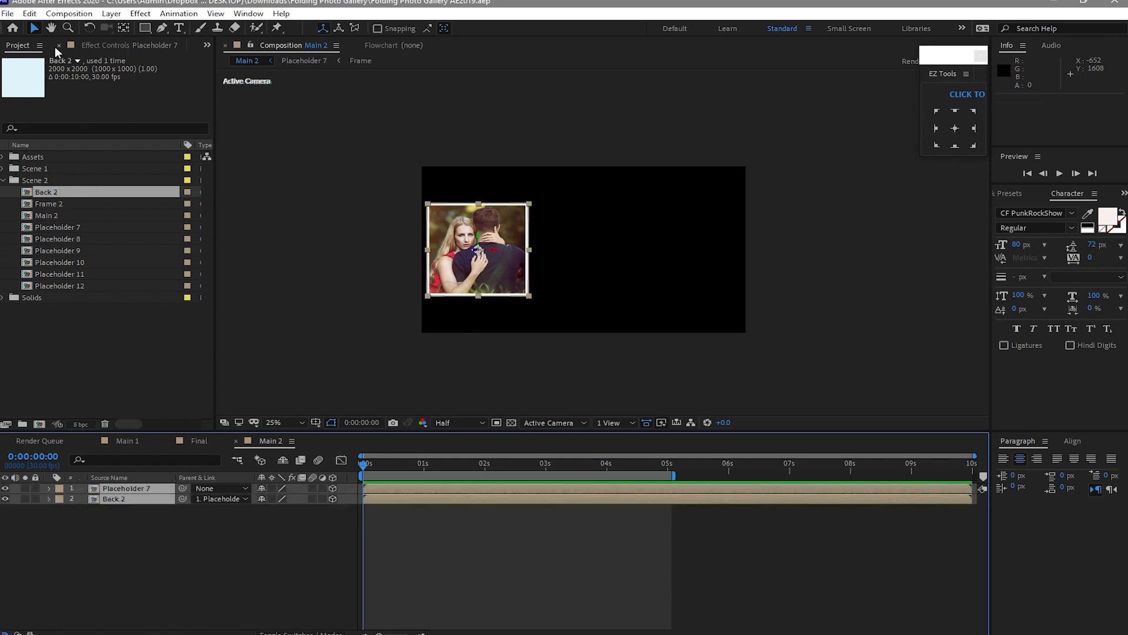
left_click(30, 13)
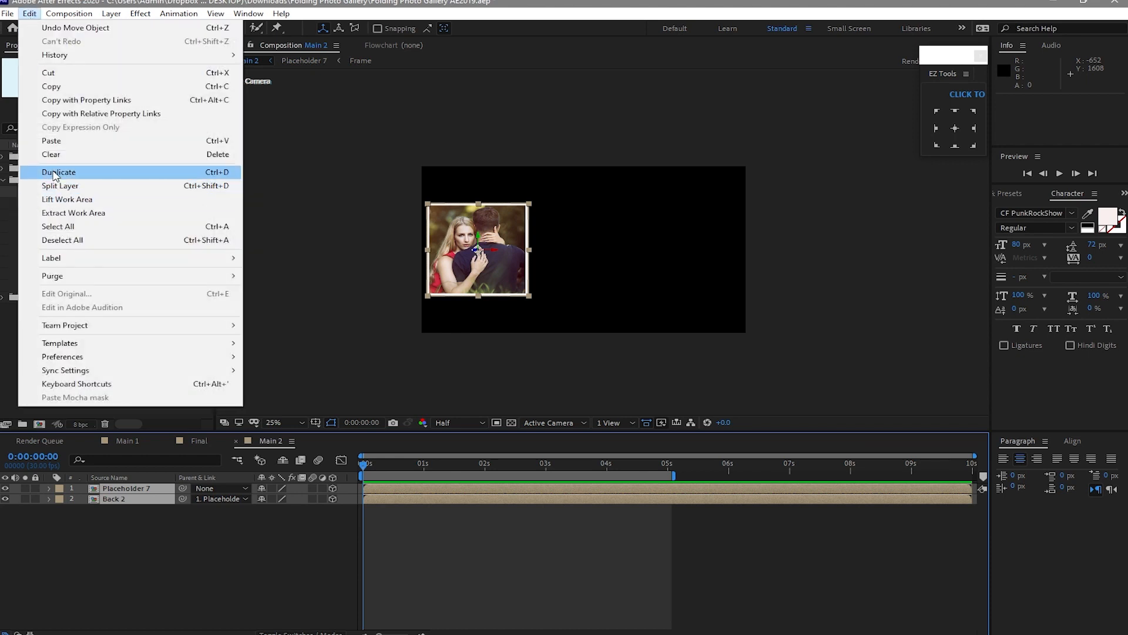
left_click(57, 171)
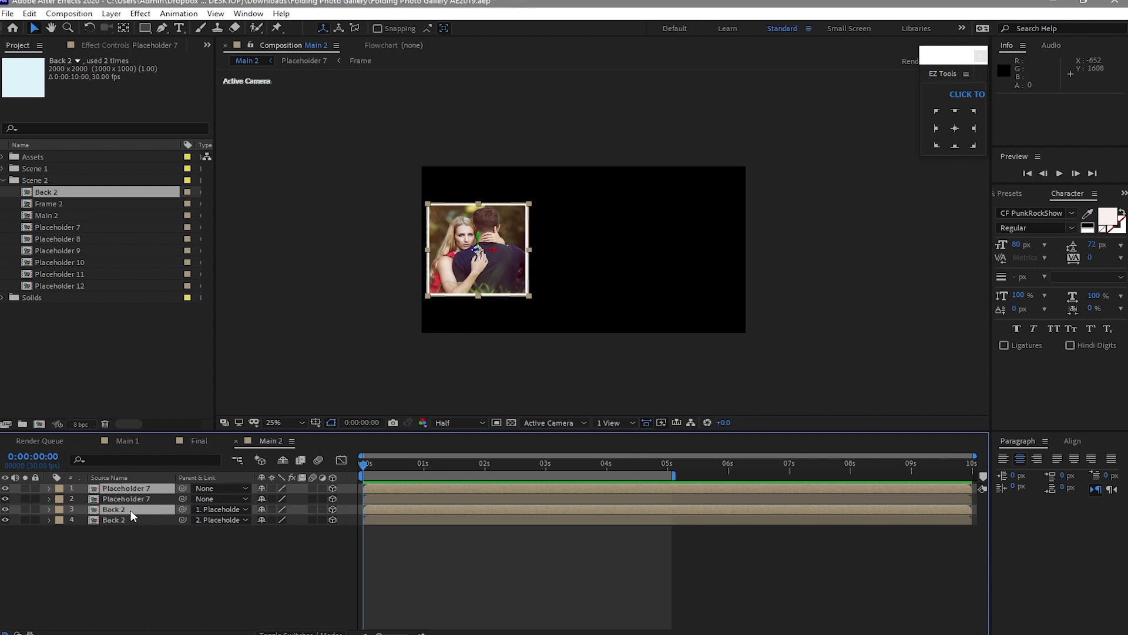
left_click_drag(130, 510, 131, 556)
left_click(130, 540)
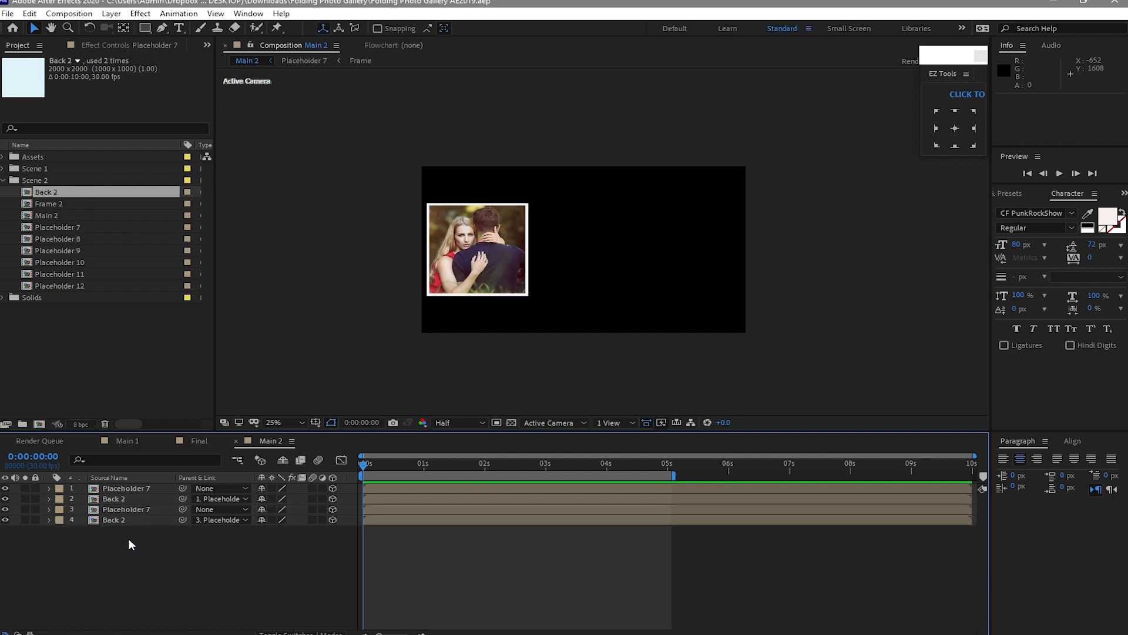
Step: Replace the lower Placeholder 7 layer's source with the Placeholder 8 composition
left_click(120, 508)
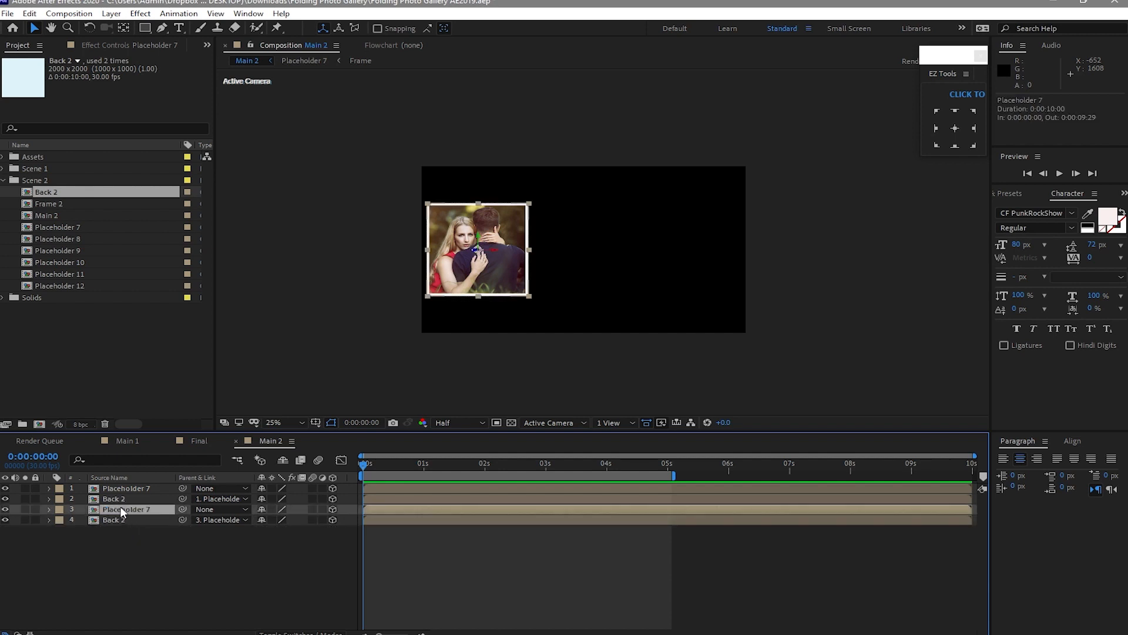
left_click(107, 240)
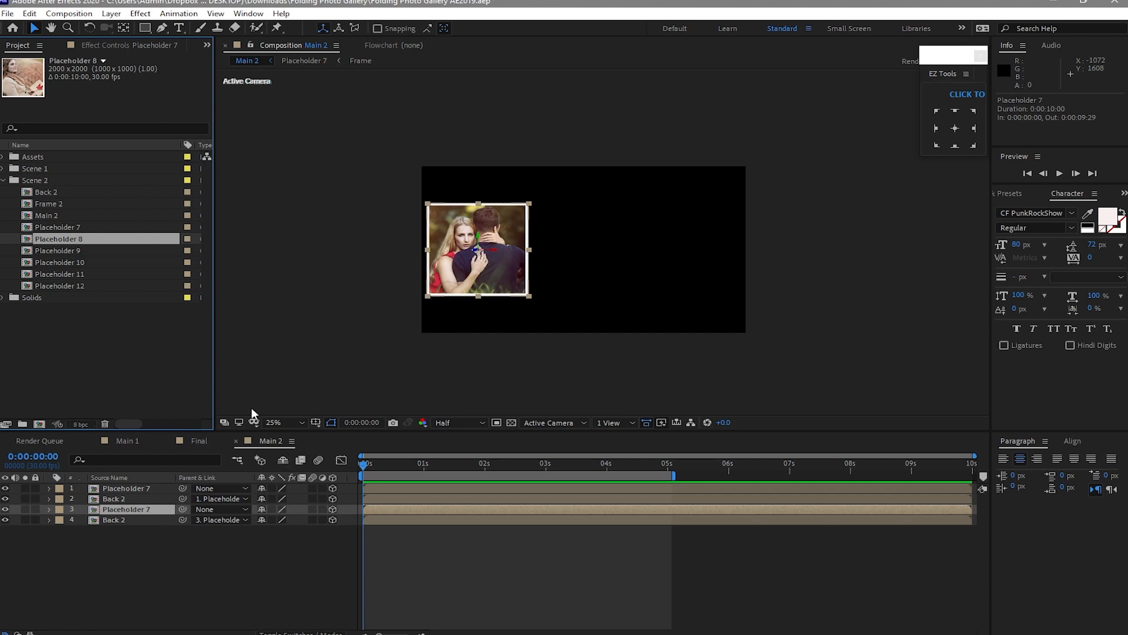
left_click_drag(112, 242, 148, 514)
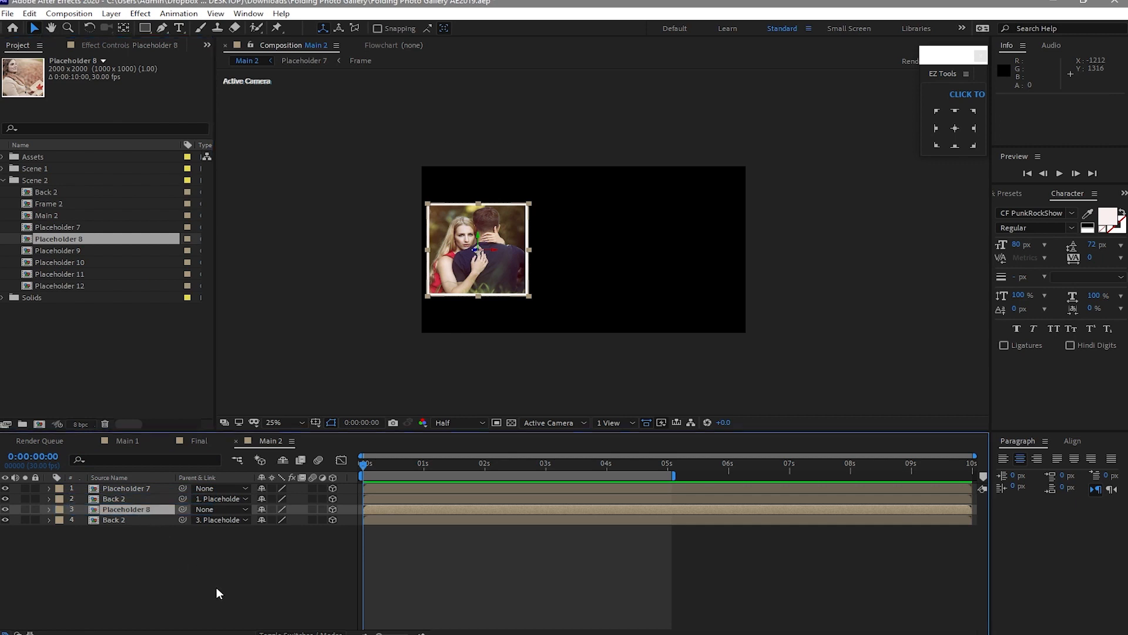
Step: Move Placeholder 8 flush against Placeholder 7's right edge, at about X 931, and set its anchor point to the middle of its left edge
mouse_move(329, 634)
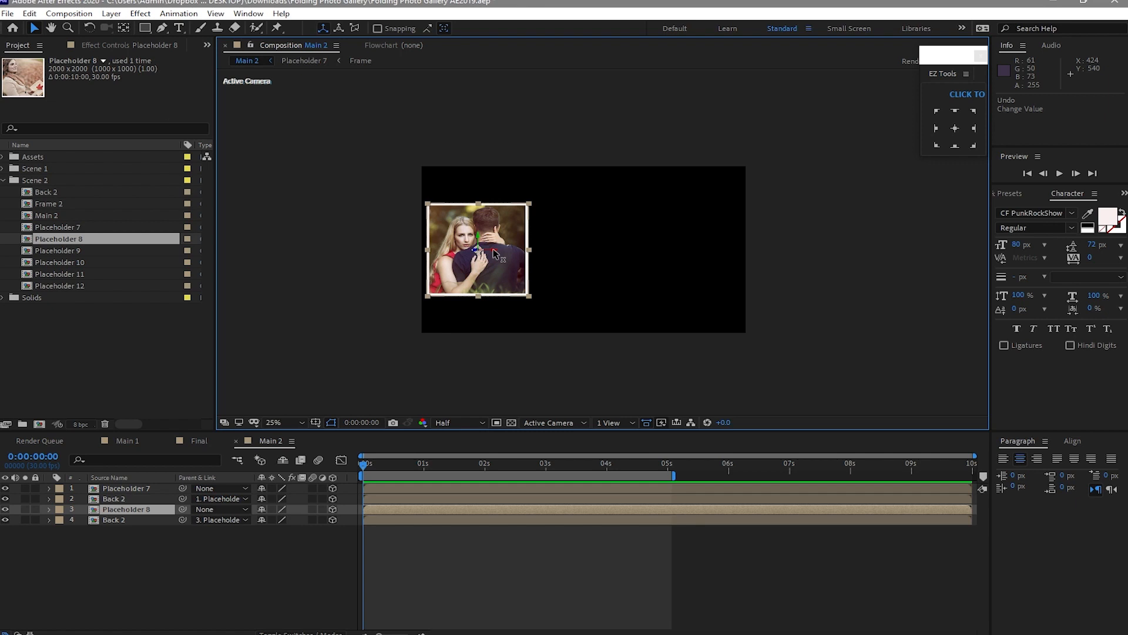
left_click_drag(494, 254, 598, 253)
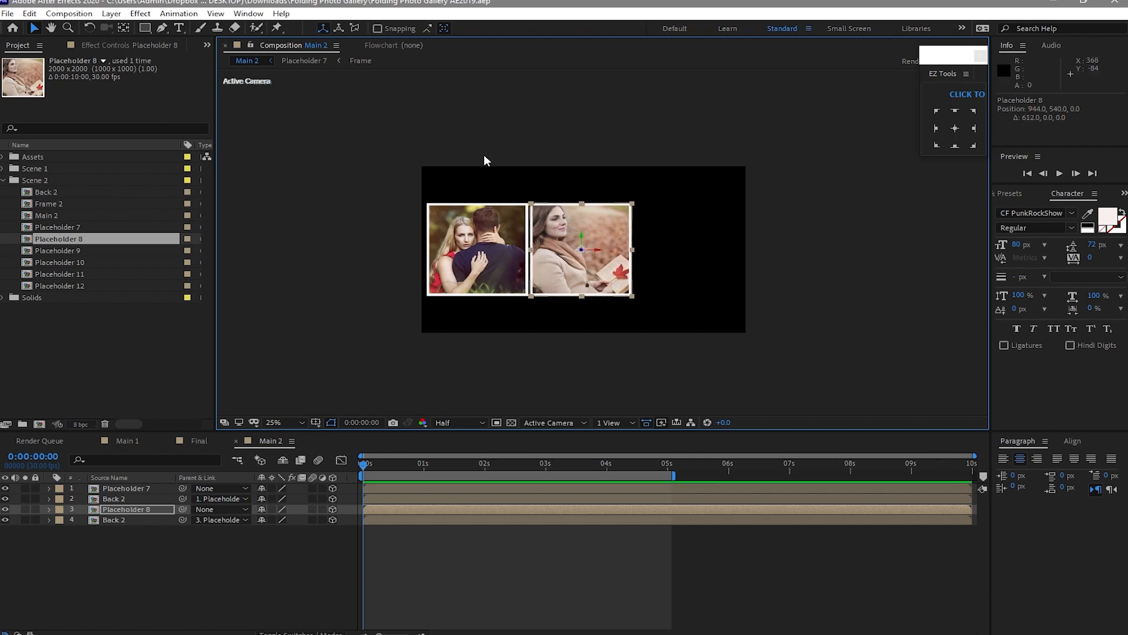
key("period")
key("period")
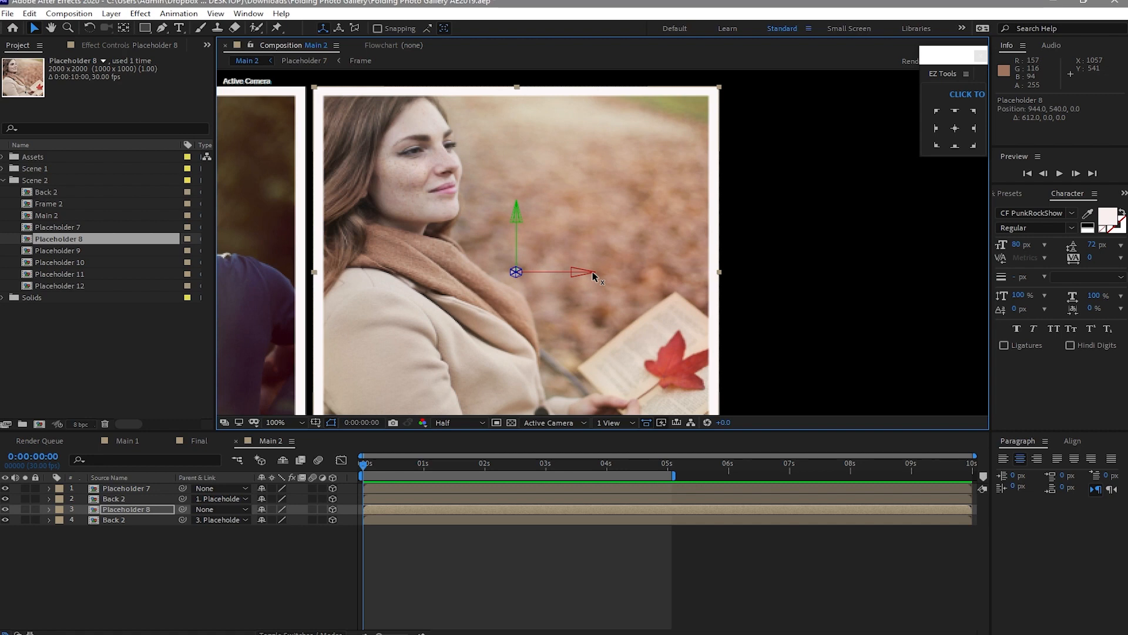
left_click_drag(592, 275, 583, 272)
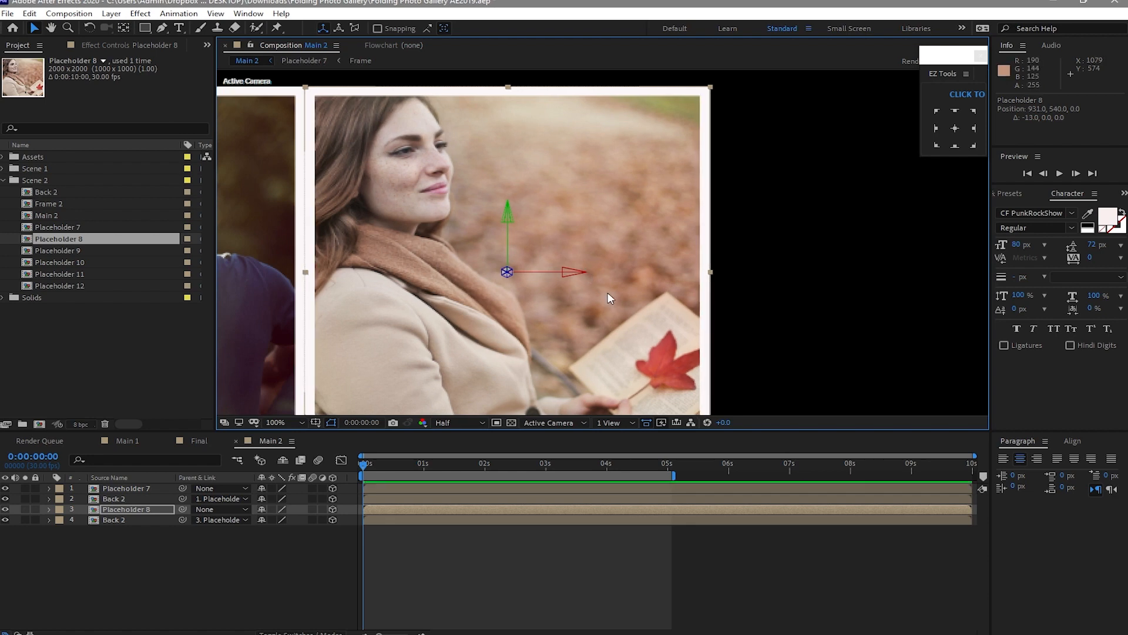
key("comma")
key("comma")
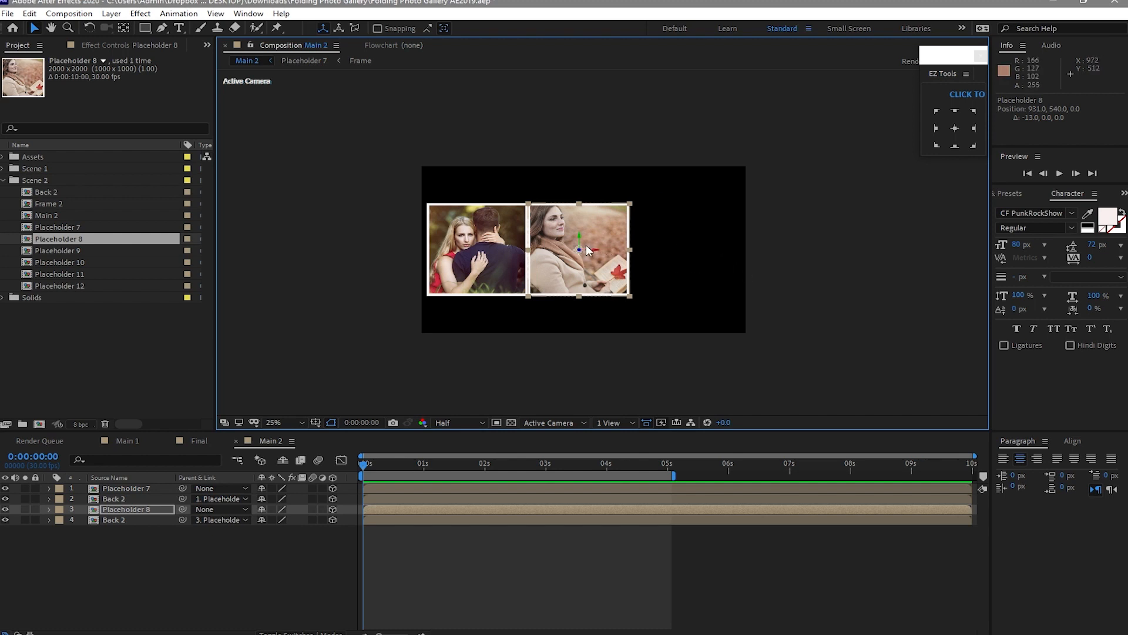
left_click(938, 128)
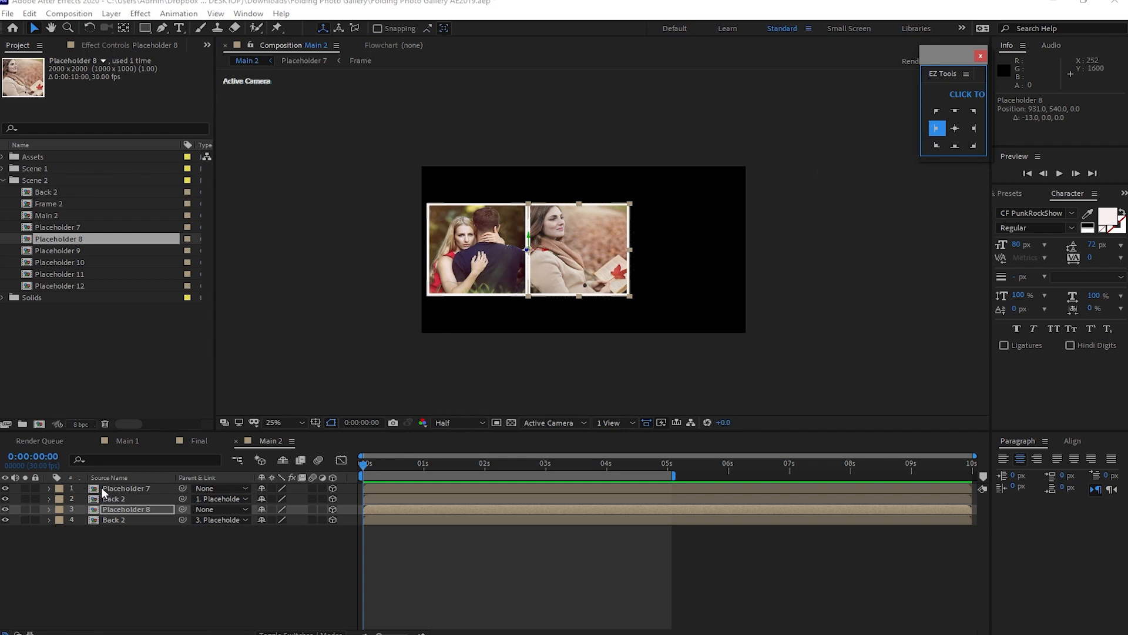
Step: Add a Y Rotation keyframe of 0° to the Placeholder 8 layer at 0:00:02:00
left_click(136, 508)
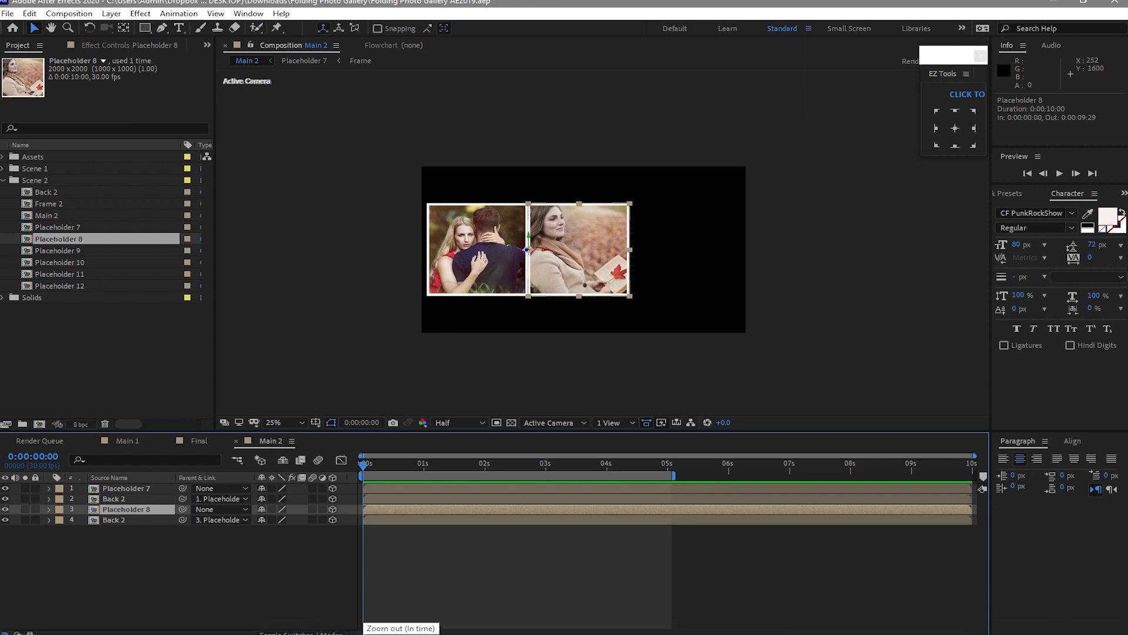
key("r")
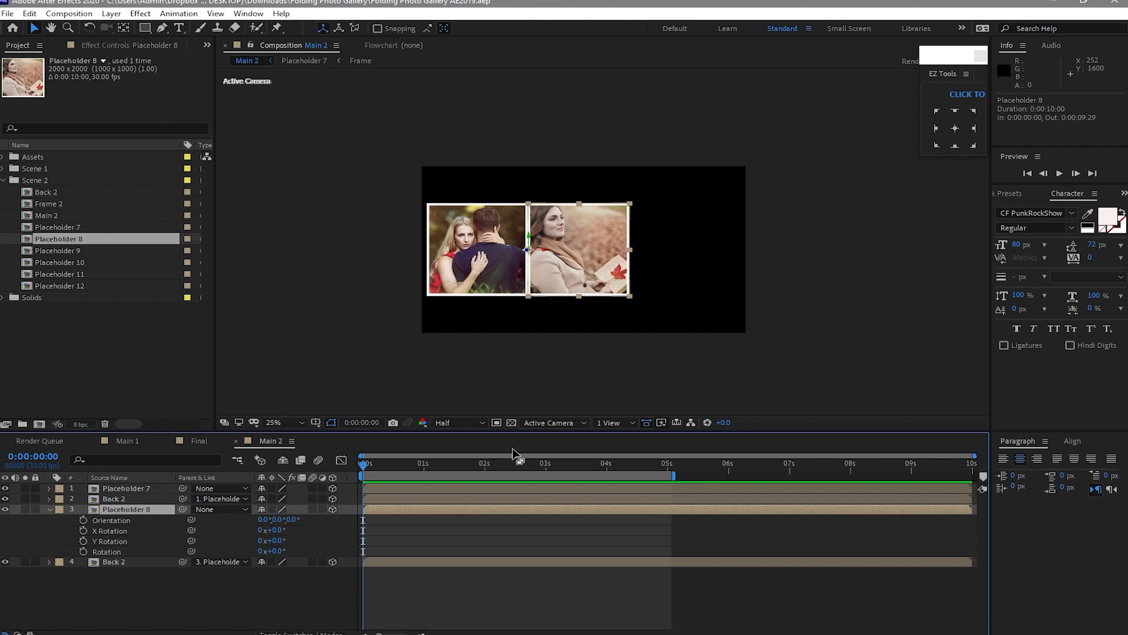
left_click(483, 467)
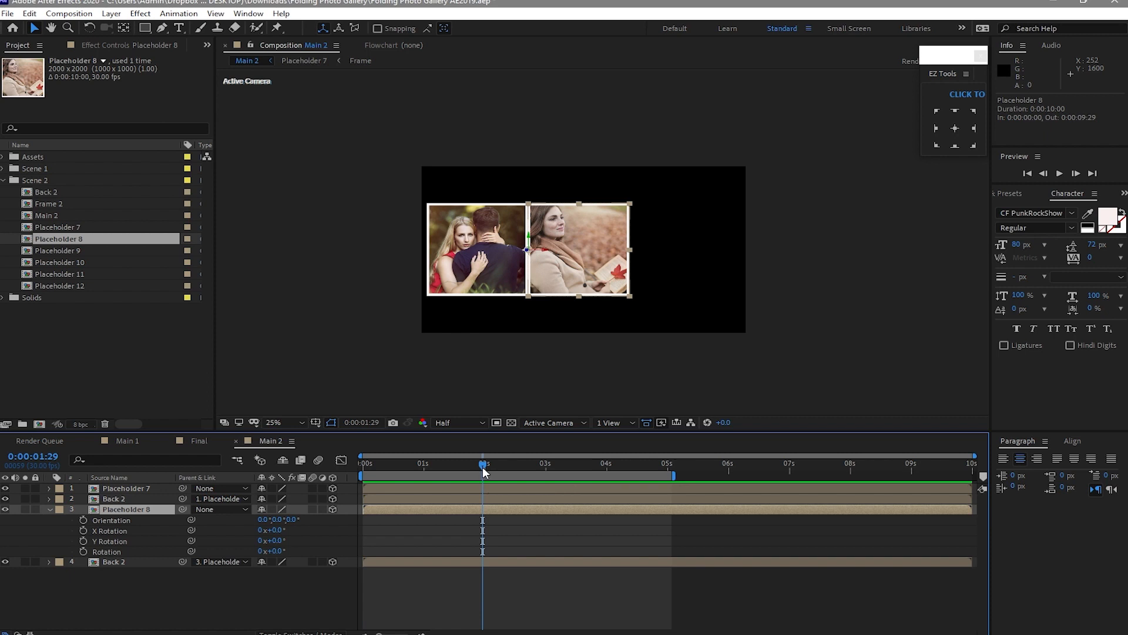
left_click(1070, 175)
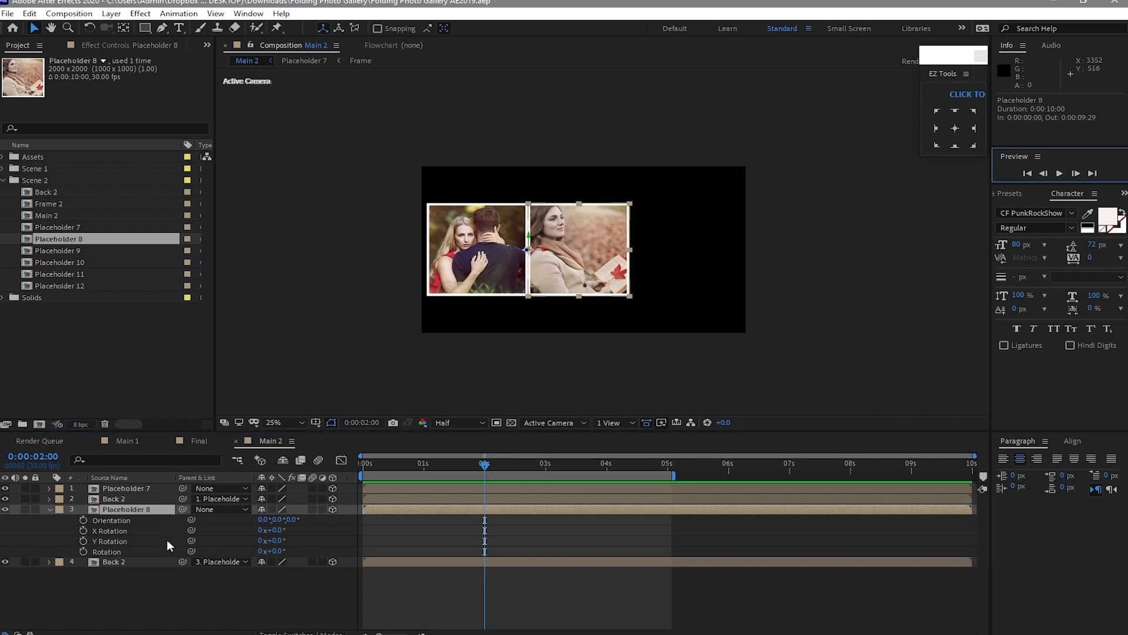
left_click(83, 541)
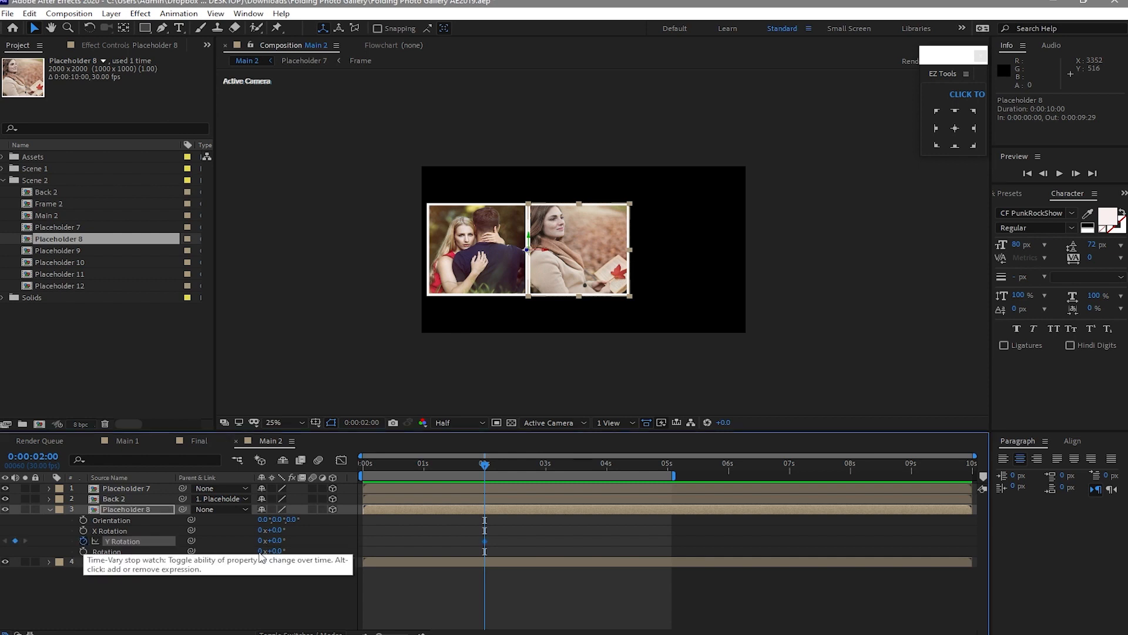
Step: Set Placeholder 8's Y Rotation to 179° at 0:00:00:00 and apply Easy Ease to both rotation keyframes
left_click_drag(459, 465, 331, 458)
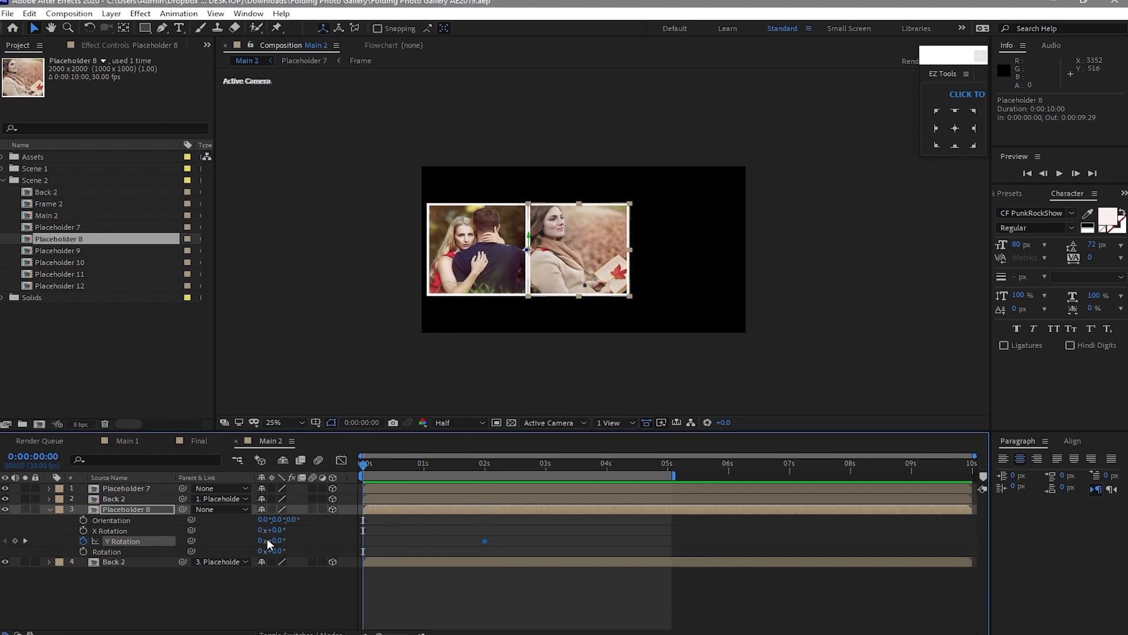
left_click(273, 541)
type("1")
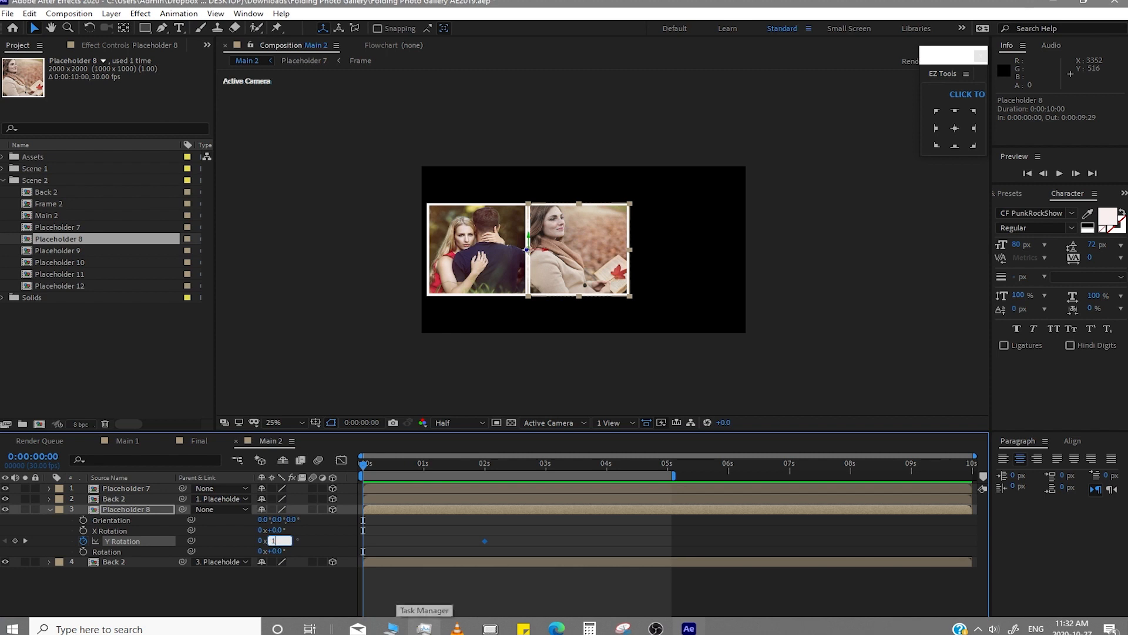
type("79")
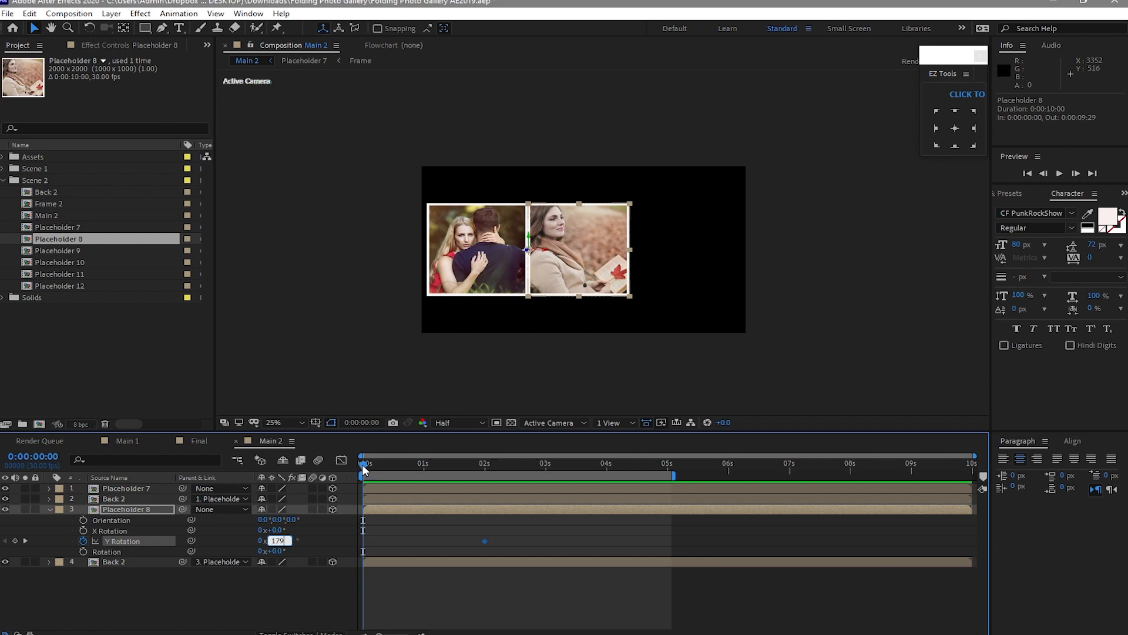
left_click_drag(362, 465, 499, 491)
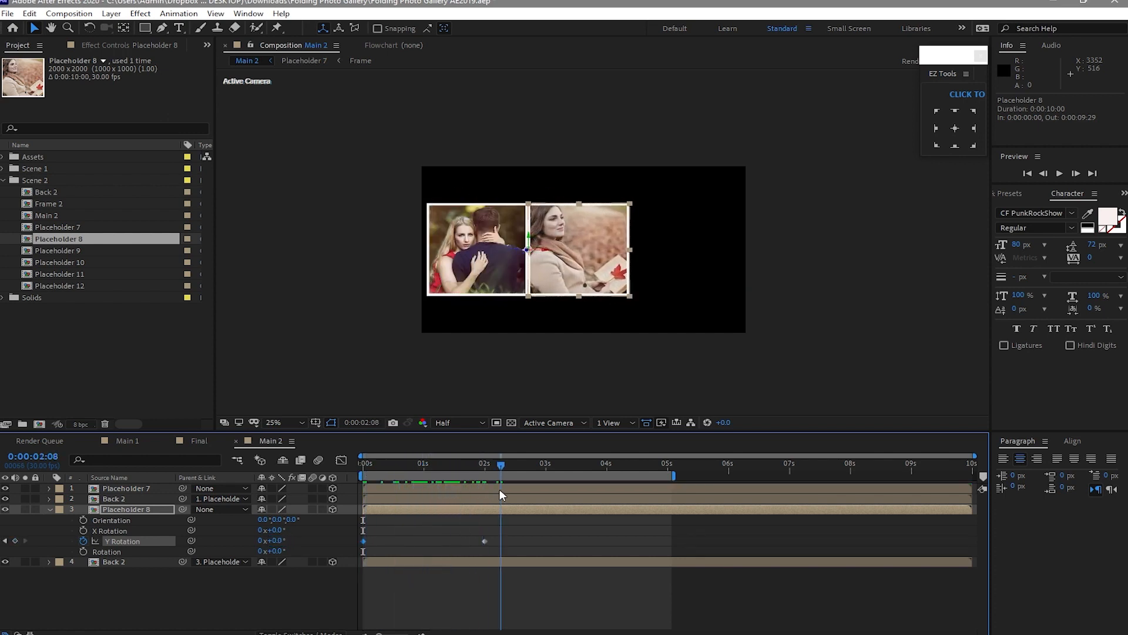
left_click_drag(522, 536, 355, 546)
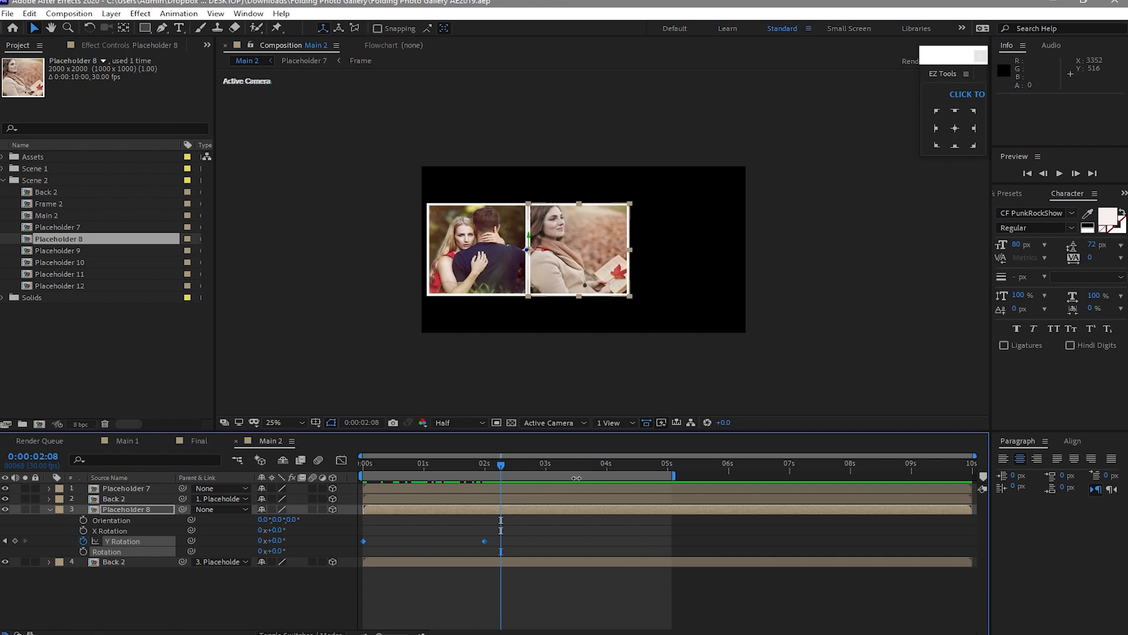
key("F9")
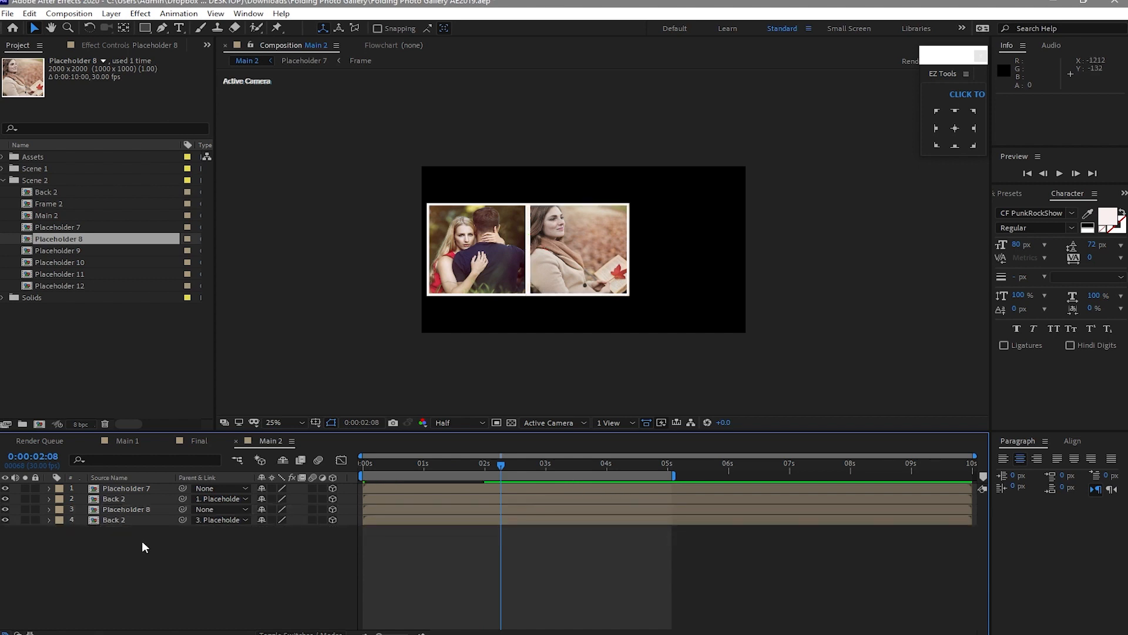
Step: Duplicate the Placeholder 8 layer with its Back 2 layer and place the duplicated pair at the end of the layer stack
left_click_drag(139, 538, 128, 507)
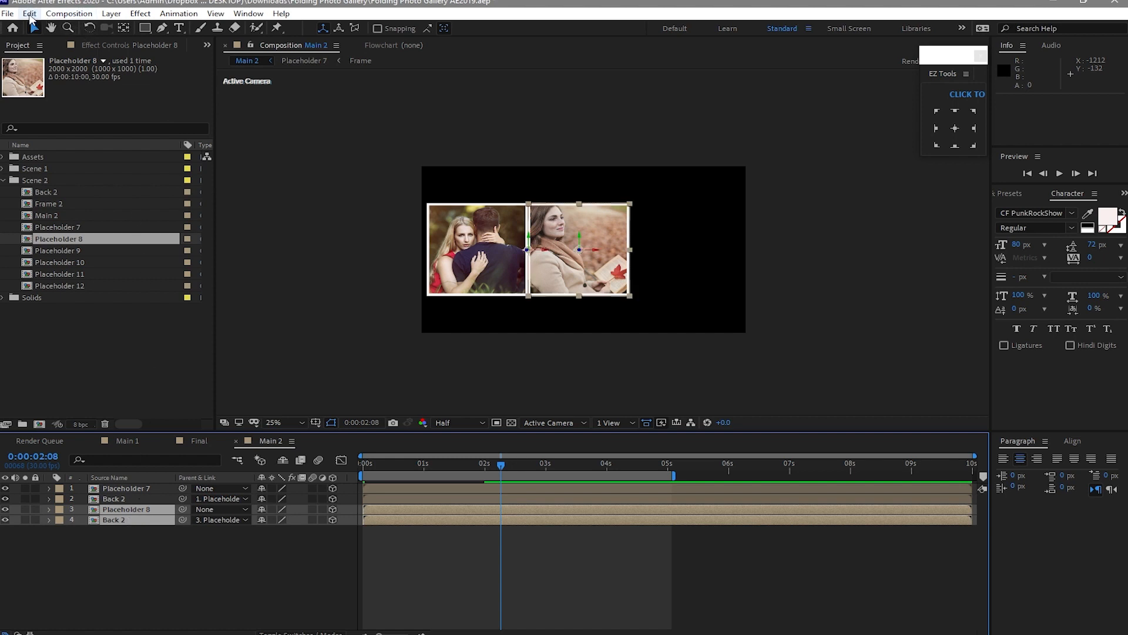
left_click(30, 13)
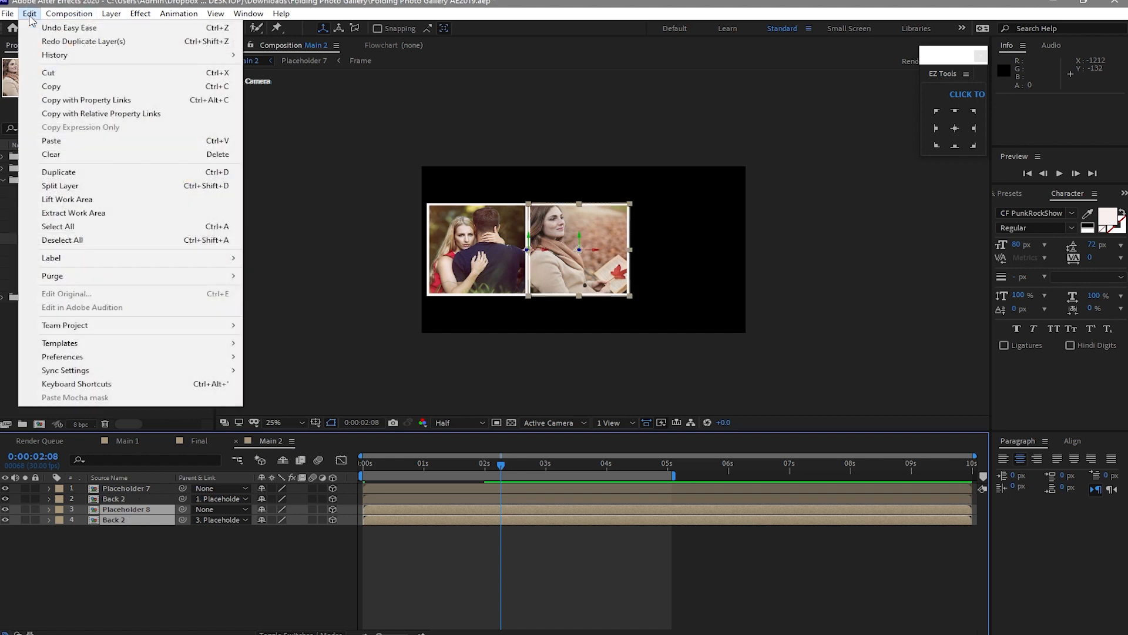
left_click(64, 171)
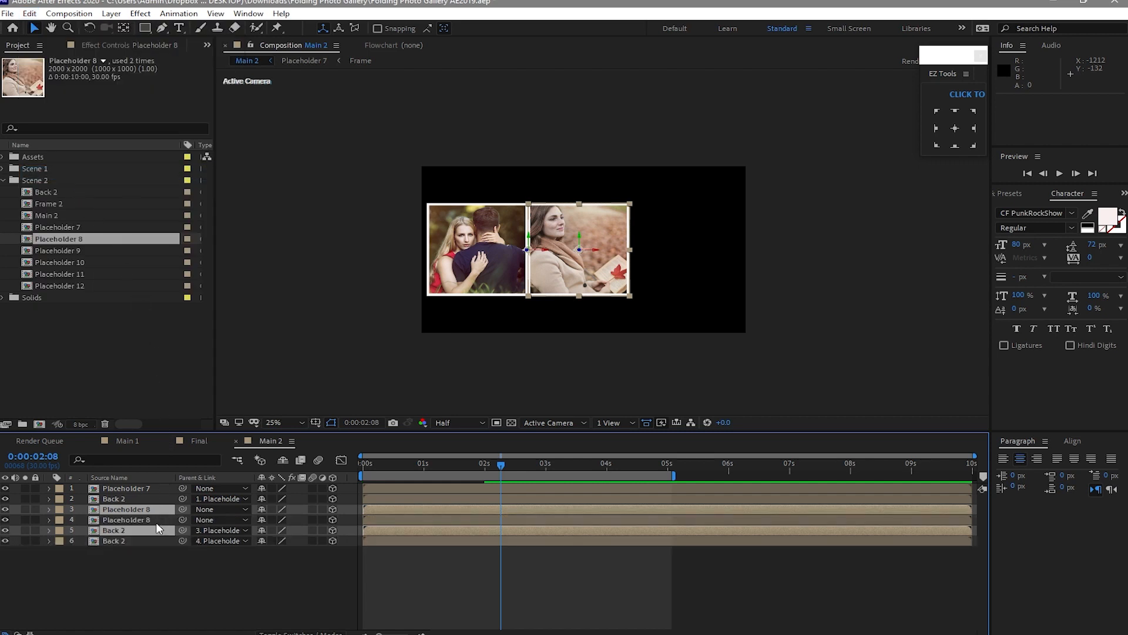
left_click_drag(156, 528, 155, 554)
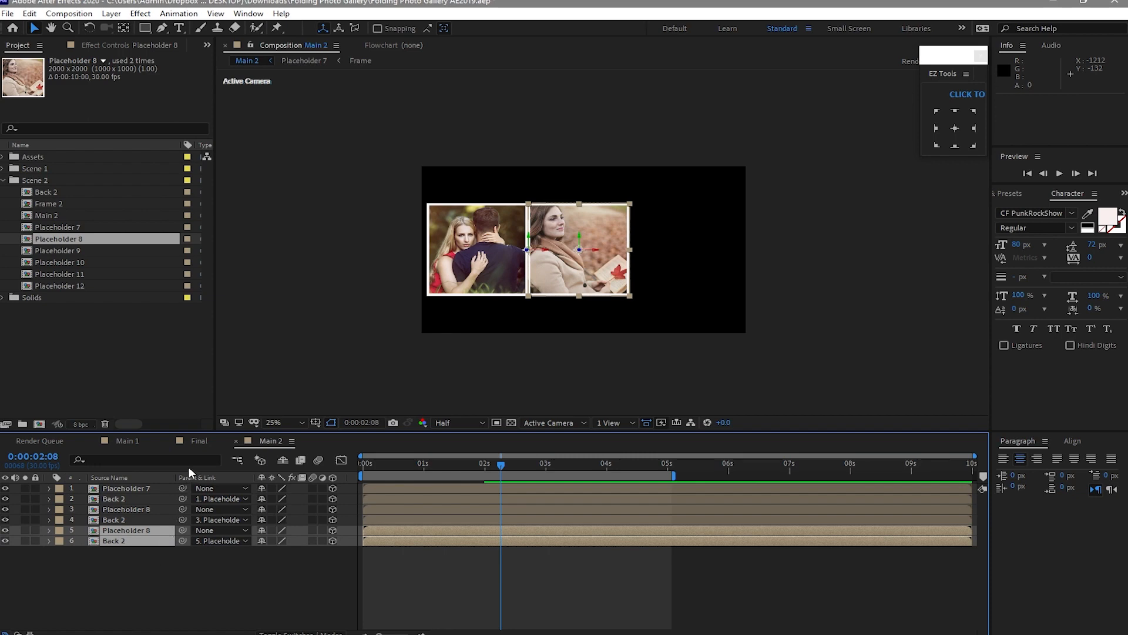
left_click(175, 549)
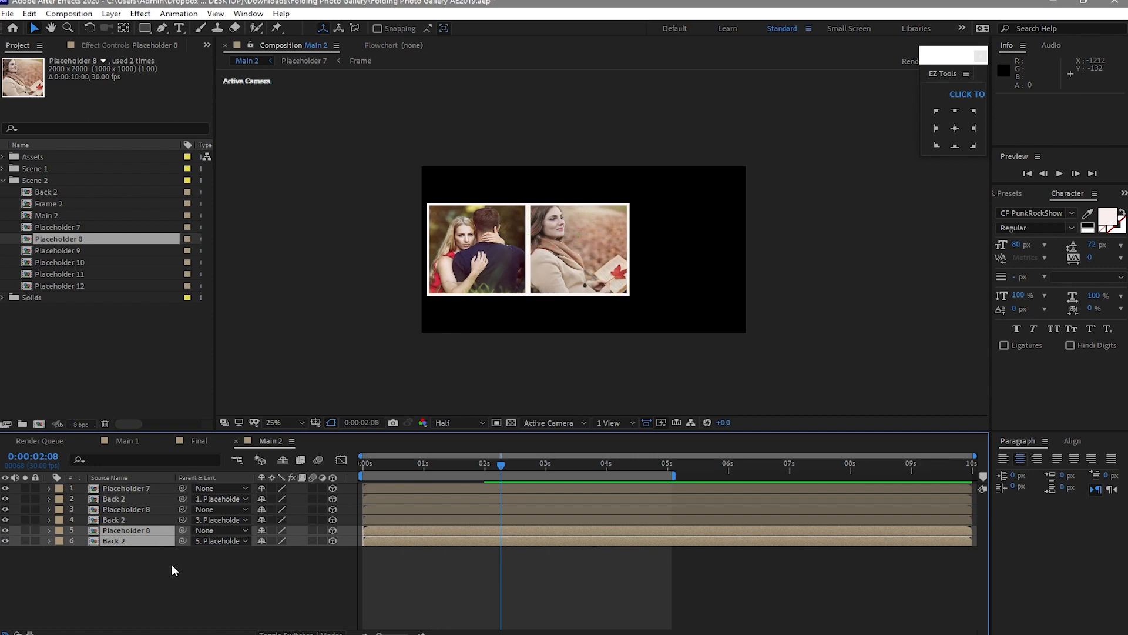
Step: Replace the source of the lowest Placeholder 8 layer with the Placeholder 9 composition
left_click(148, 528)
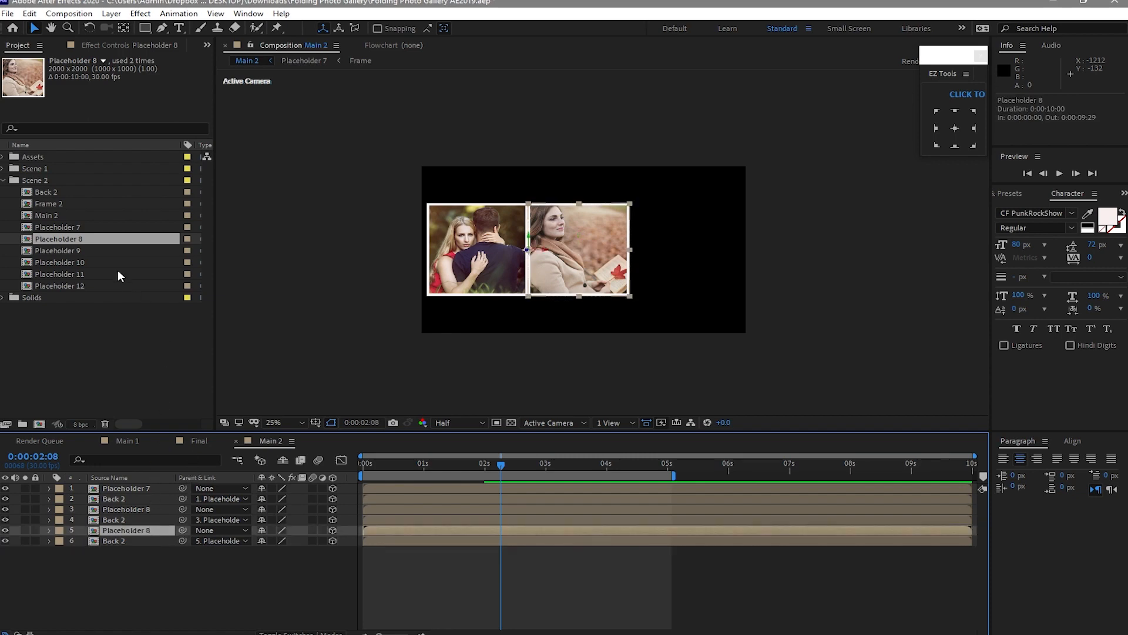
left_click(106, 251)
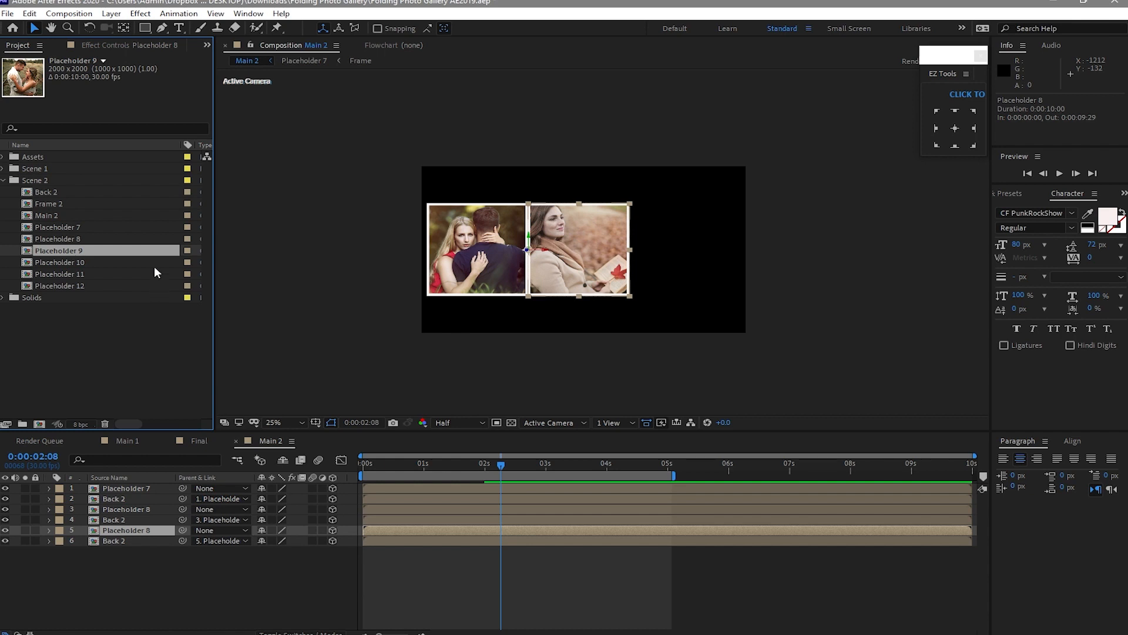
left_click_drag(146, 250, 127, 530)
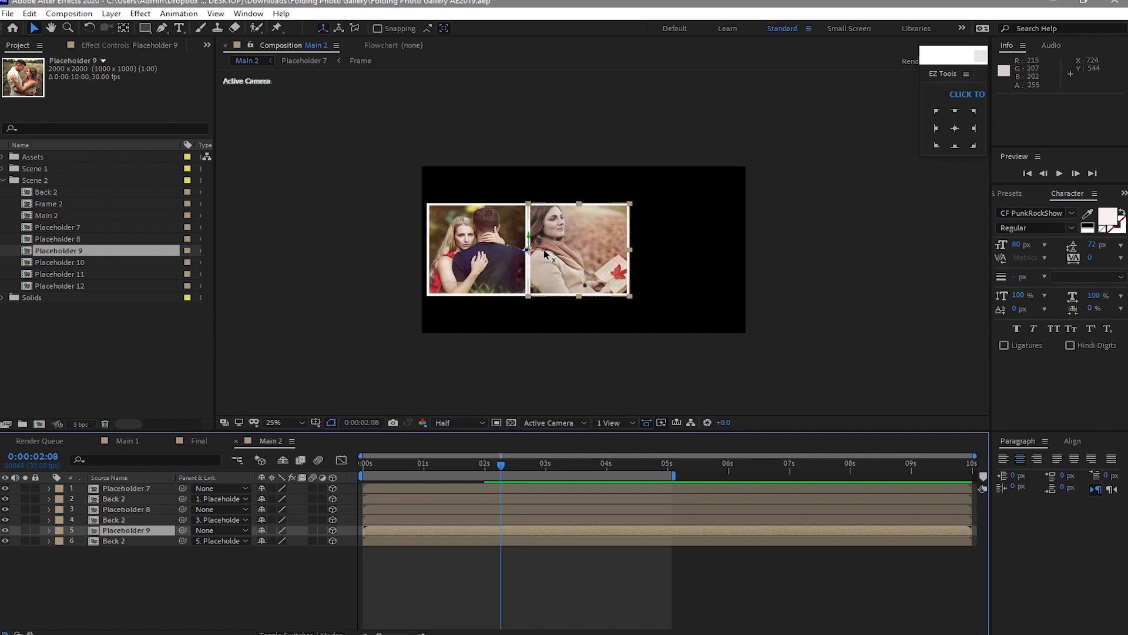
Step: Move Placeholder 9 flush against Placeholder 8's right edge, at about X 1232
left_click_drag(545, 254, 569, 266)
left_click_drag(608, 270, 645, 264)
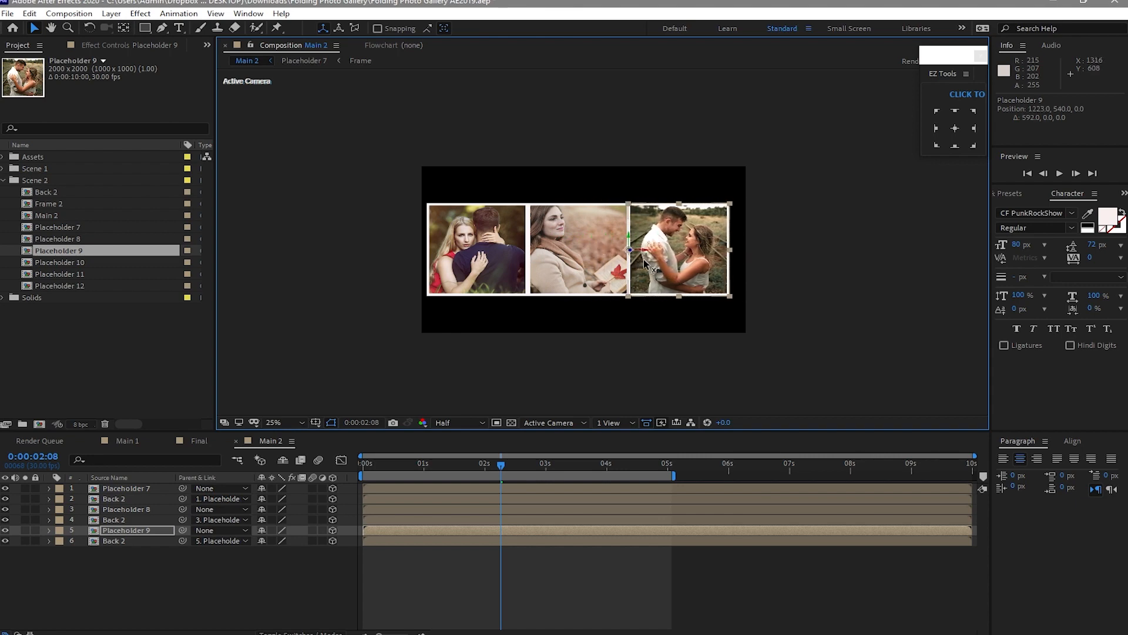
key("/")
mouse_move(782, 269)
left_mouse_down()
mouse_move(800, 269)
mouse_move(789, 267)
left_mouse_up()
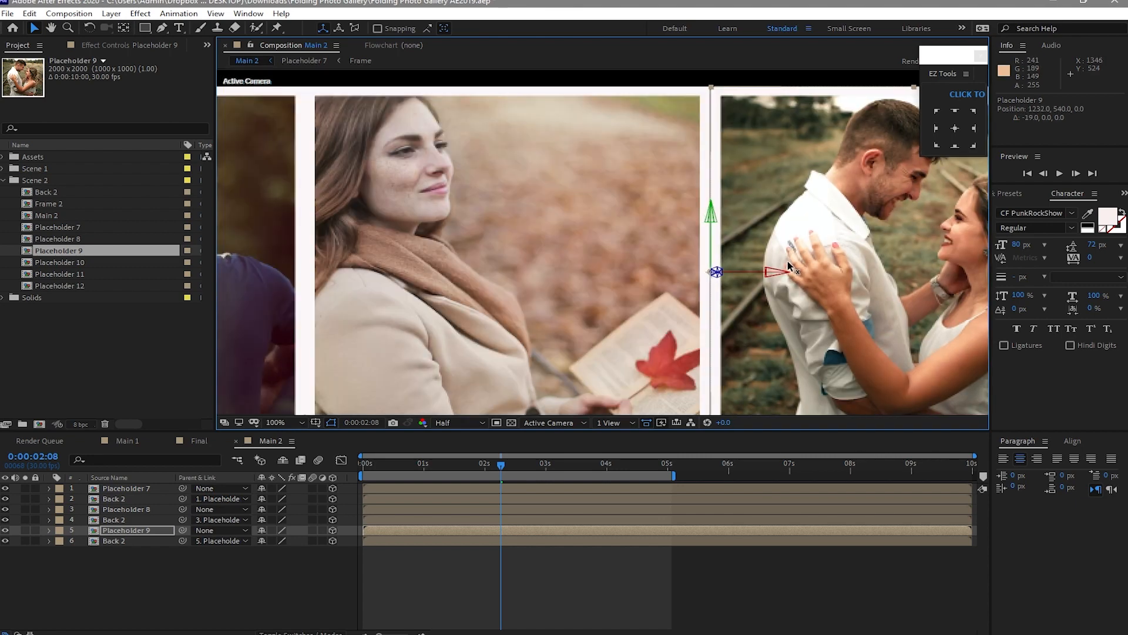
key("comma")
key("comma")
key("comma")
key("comma")
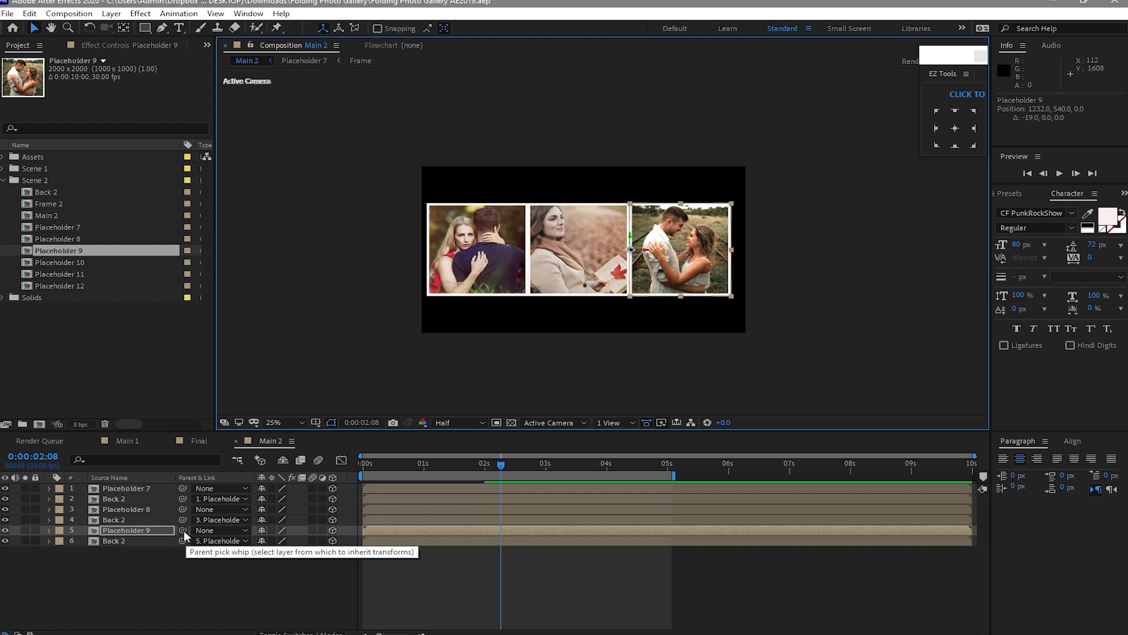
Step: Parent Placeholder 9 to Placeholder 8 and make it start together with its Back 2 layer at 0:00:01:02
left_click_drag(182, 530, 150, 510)
left_click(133, 539, "ctrl")
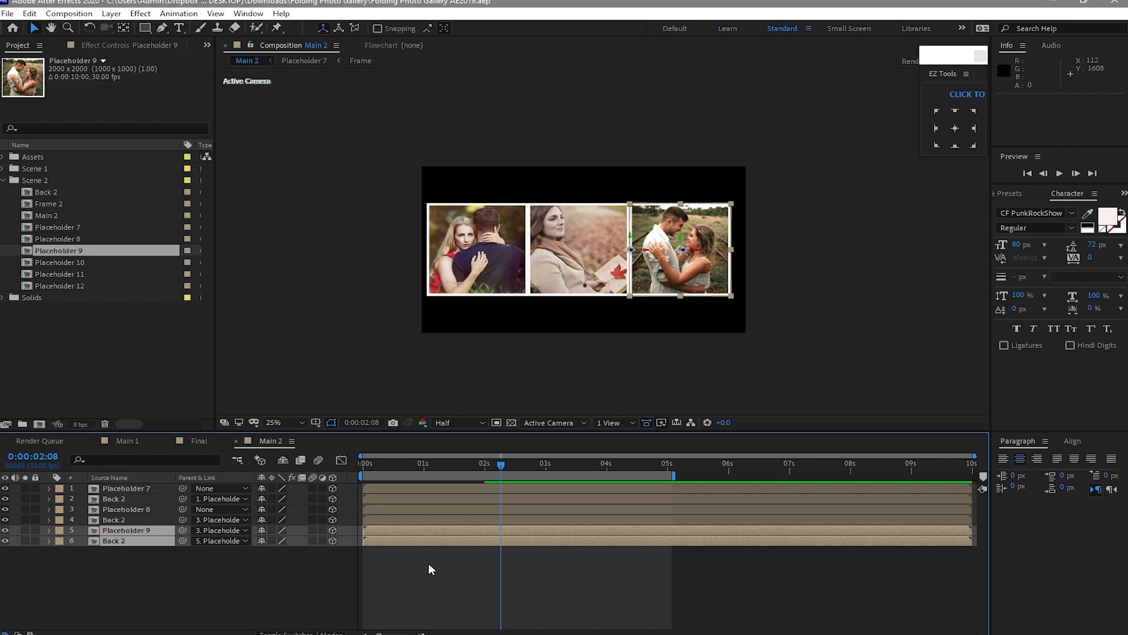
left_click_drag(419, 529, 650, 555)
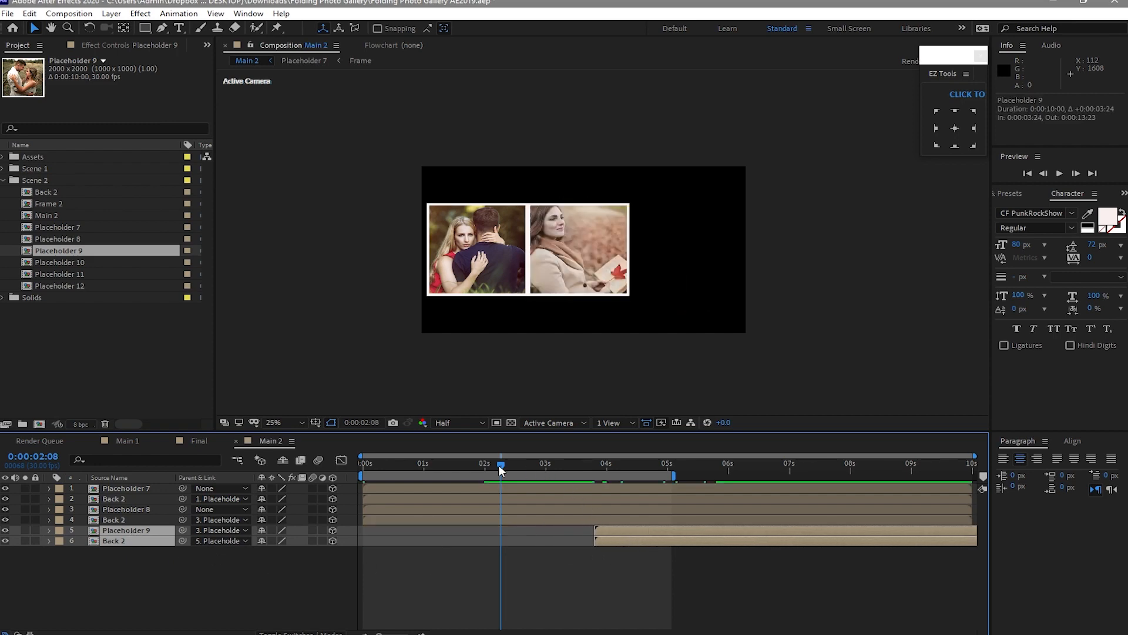
left_click_drag(498, 464, 425, 481)
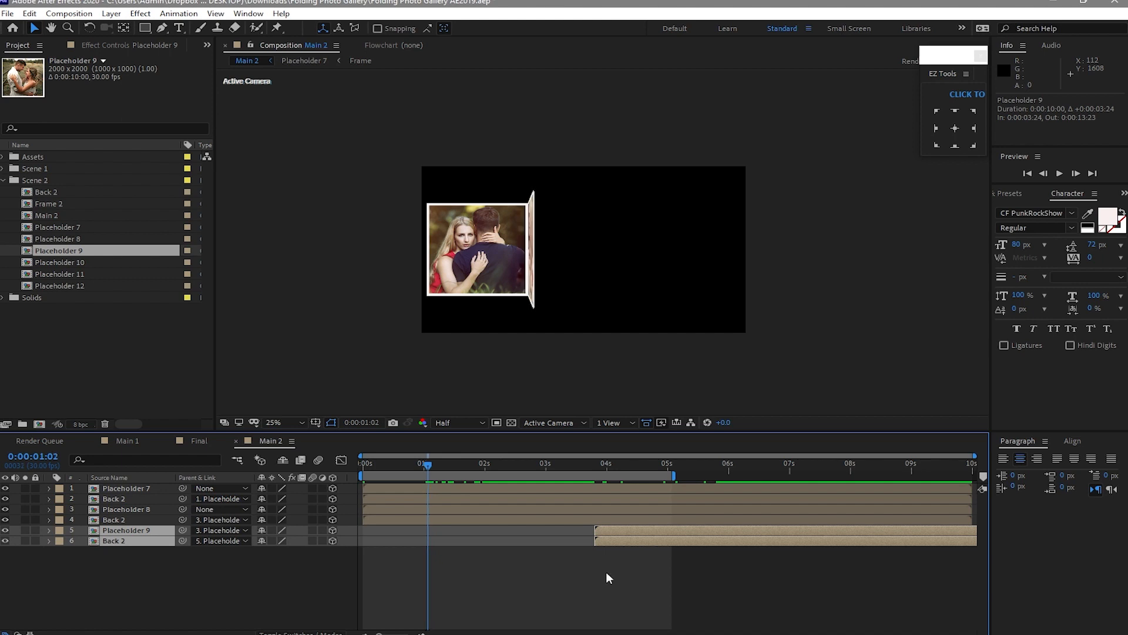
key("bracketleft")
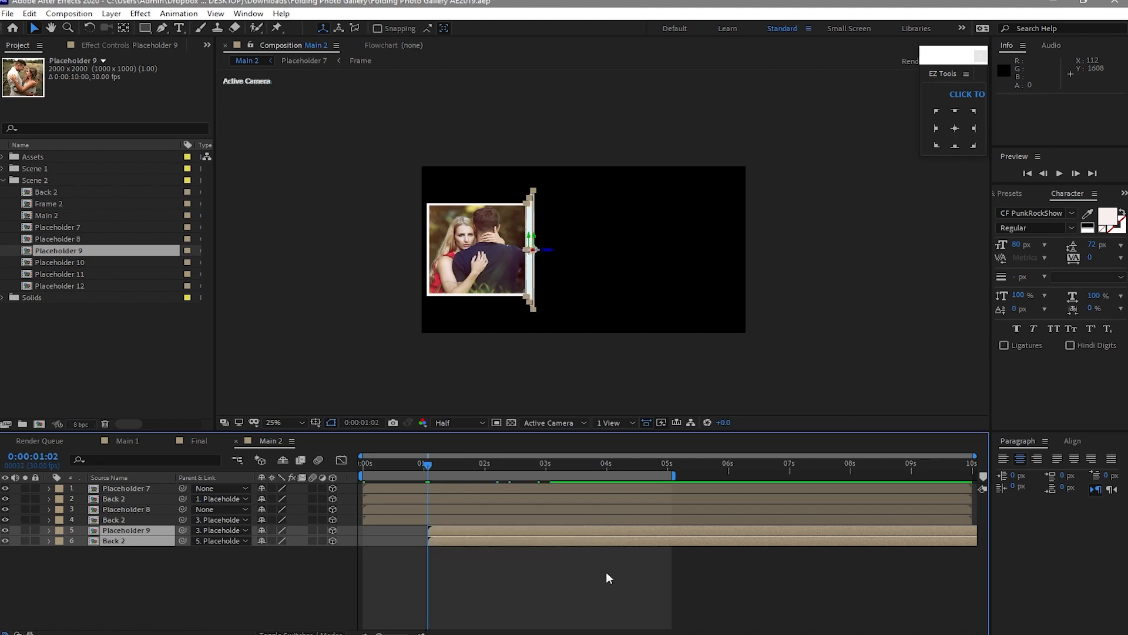
Step: Duplicate the Placeholder 9 layer with its Back 2 layer and place one such pair at the end of the layer stack
left_click(29, 14)
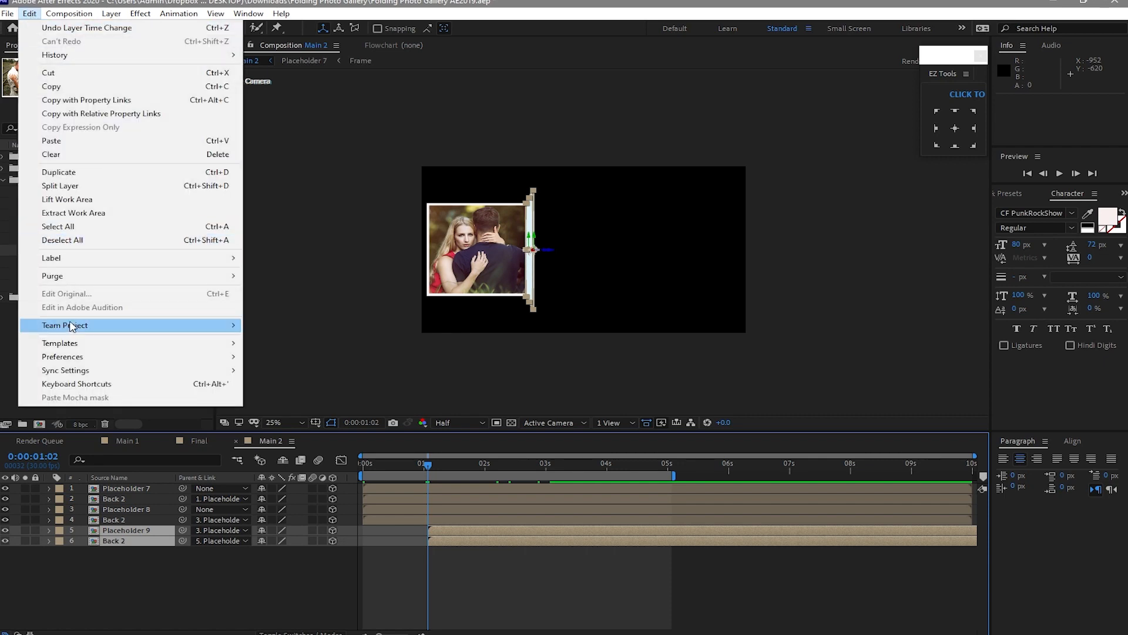
left_click(53, 172)
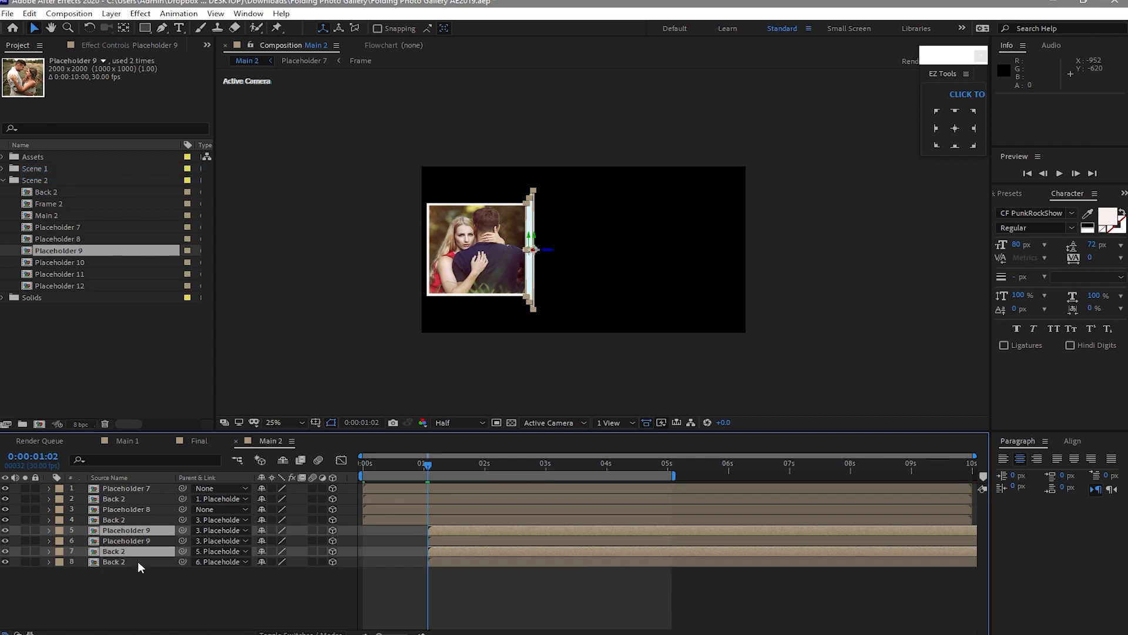
left_click_drag(135, 555, 132, 595)
left_click(134, 587)
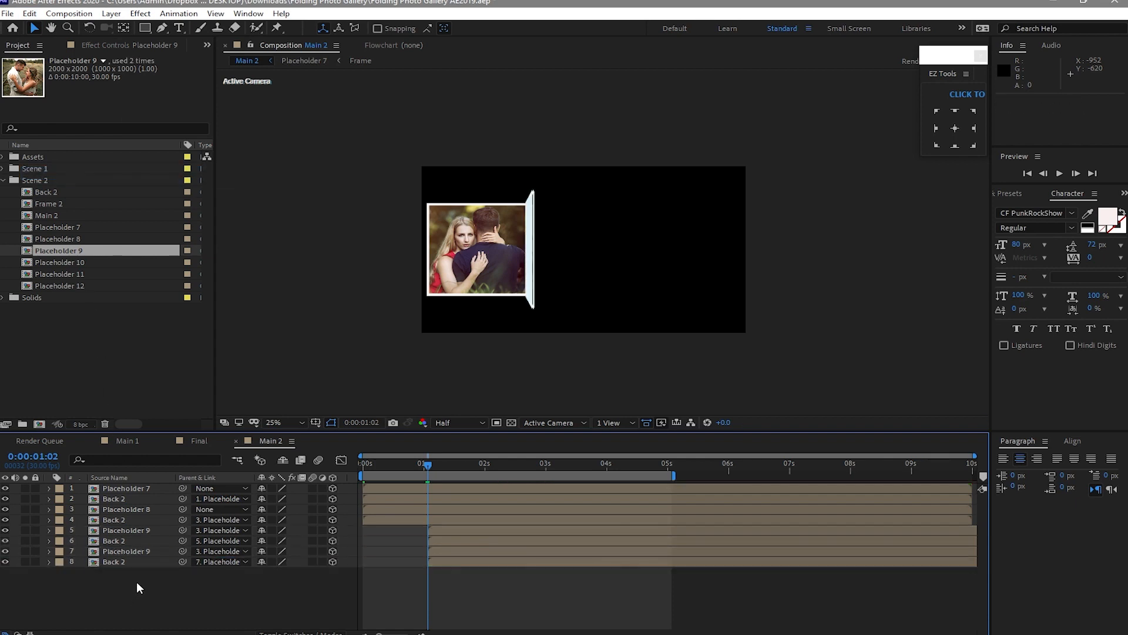
Step: Replace the source of the lowest Placeholder 9 layer with the Placeholder 10 composition
left_click(140, 552)
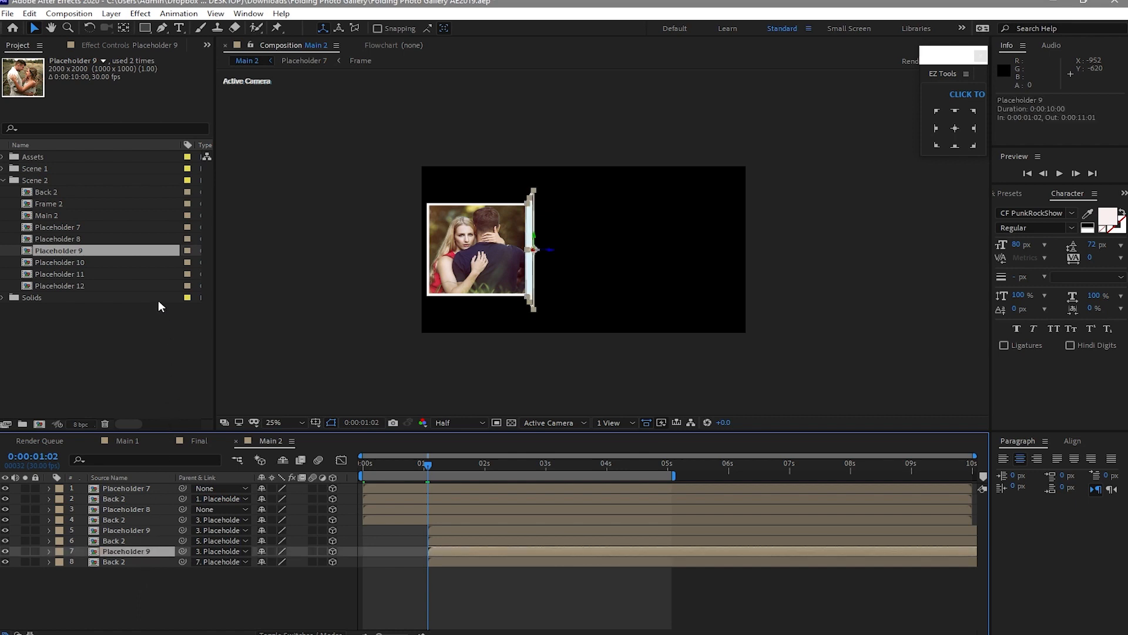
left_click(136, 265)
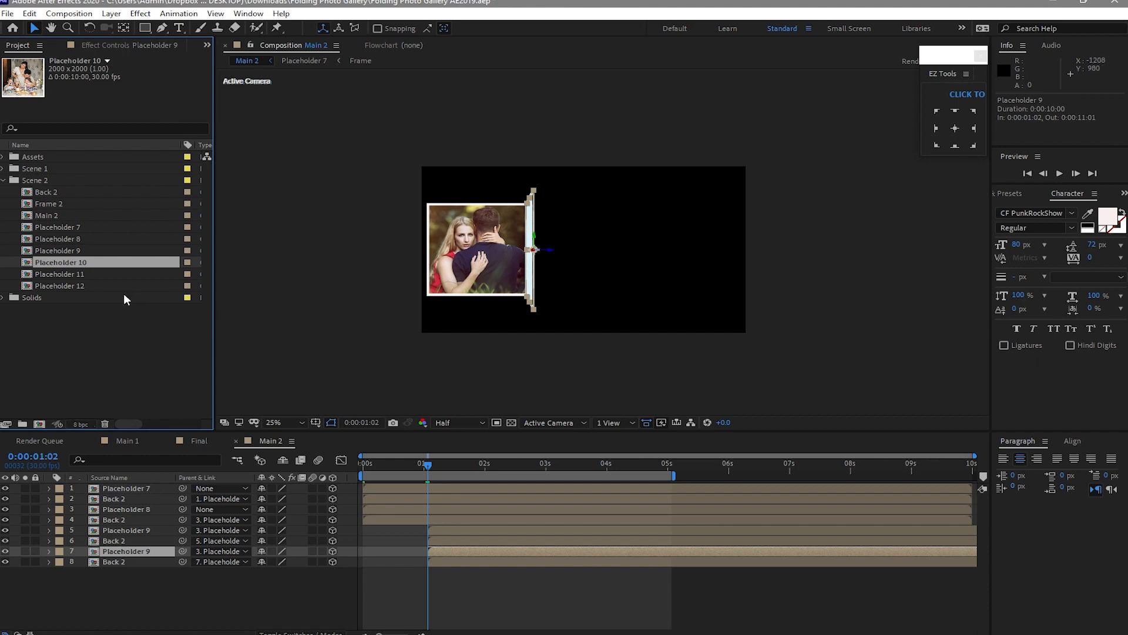
left_click_drag(98, 264, 126, 549)
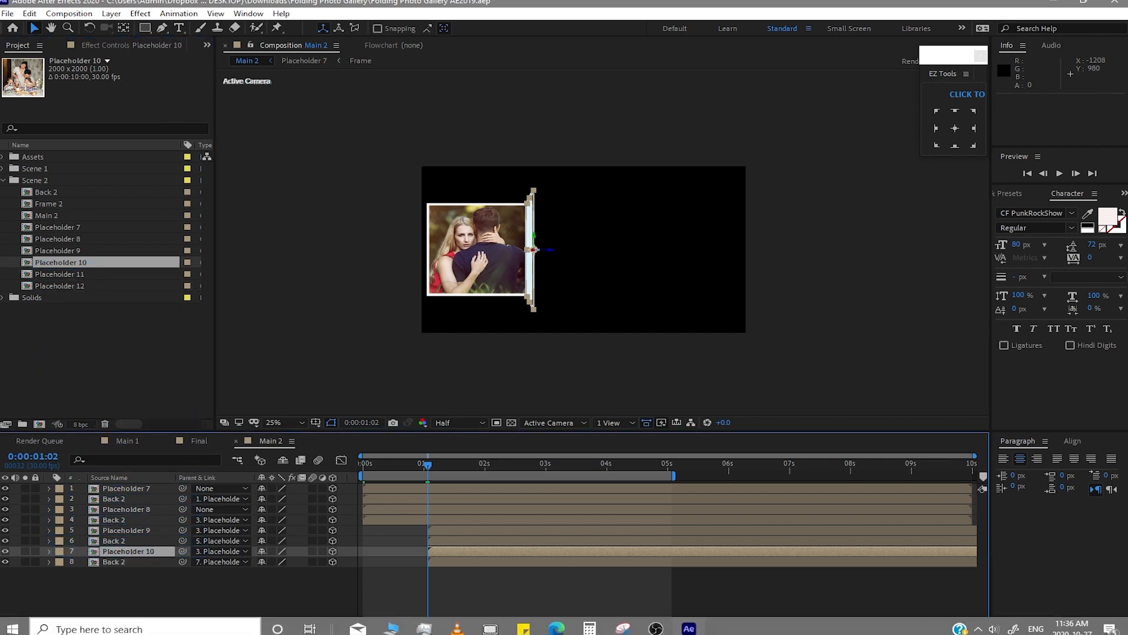
Step: Move Placeholder 10 flush against the unfolded Placeholder 9's right edge, at about X 4007, and parent it to Placeholder 9
key("space")
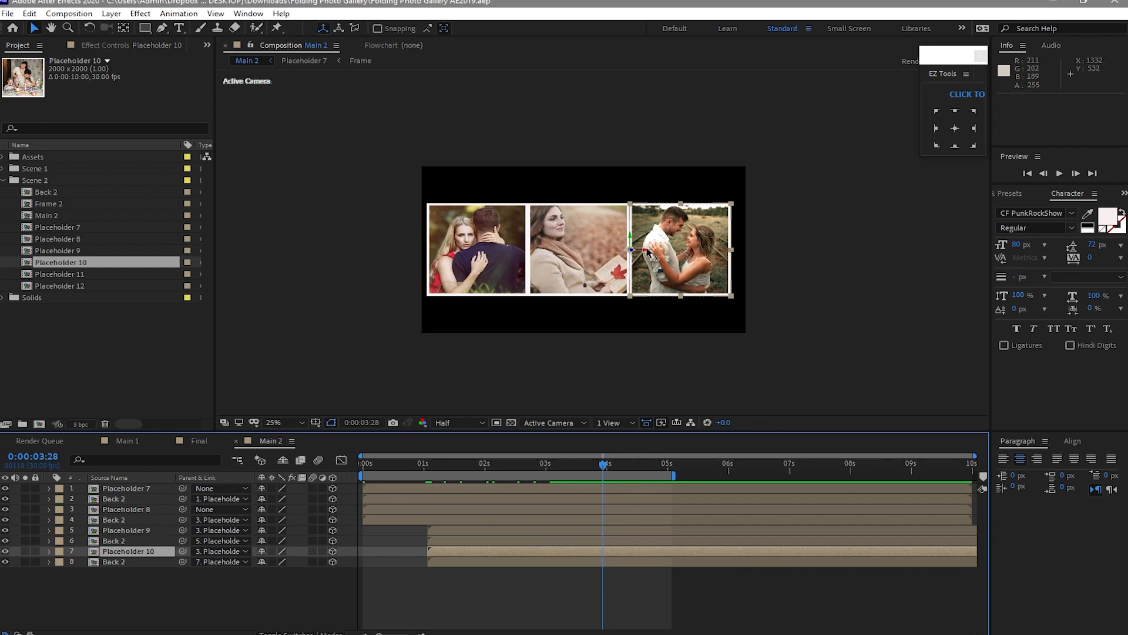
left_click_drag(648, 253, 985, 250)
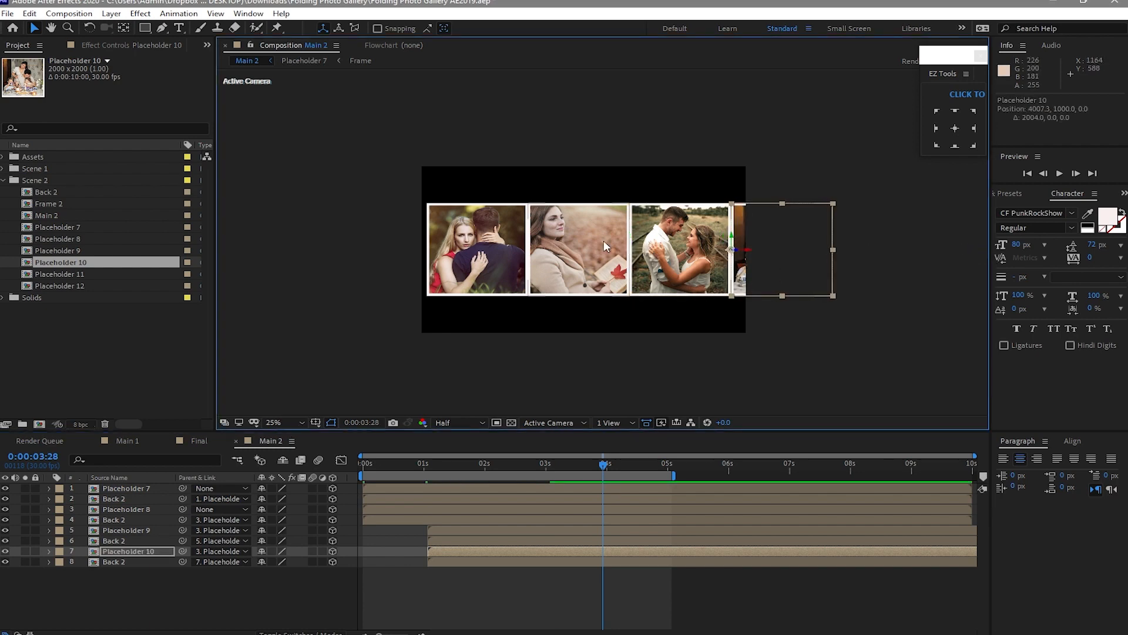
left_click(51, 28)
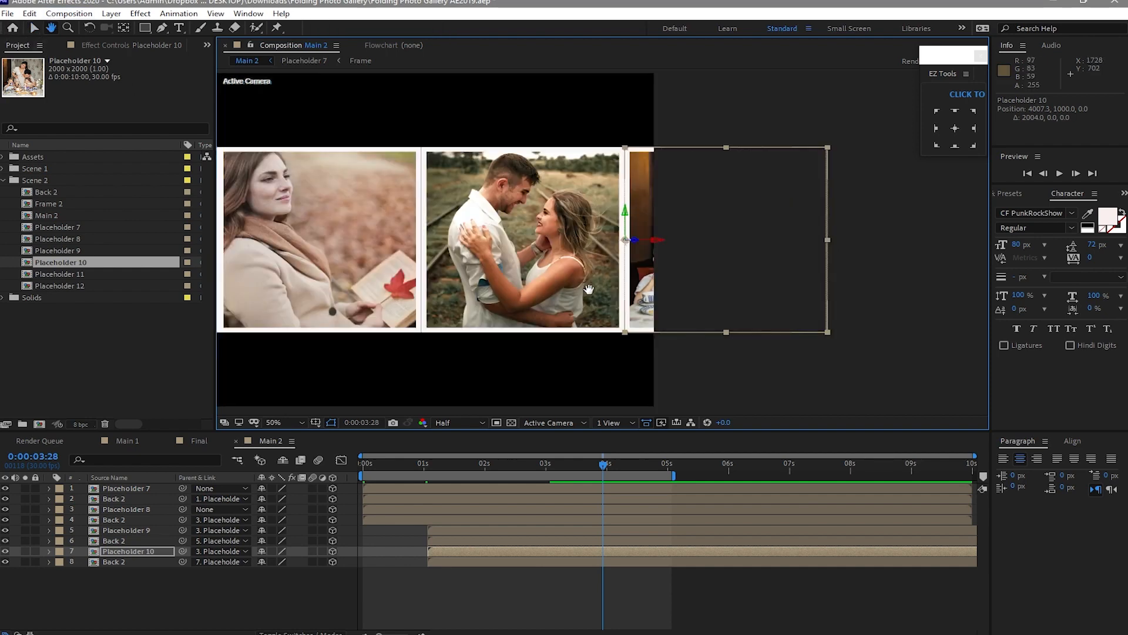
left_click(34, 27)
left_click(174, 552)
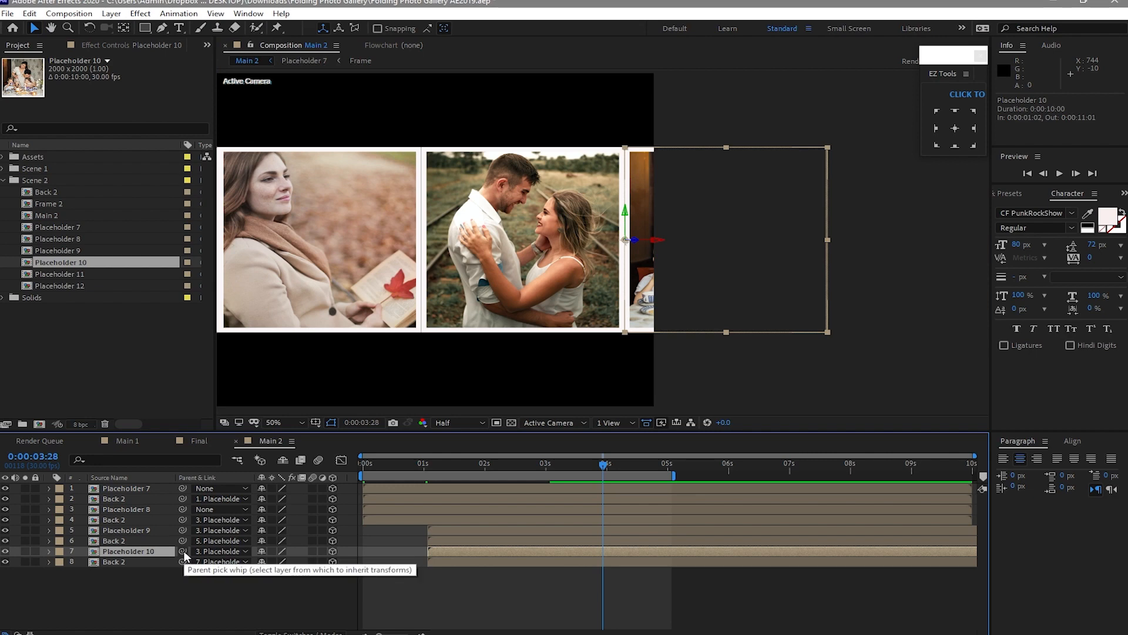
left_click_drag(184, 552, 152, 527)
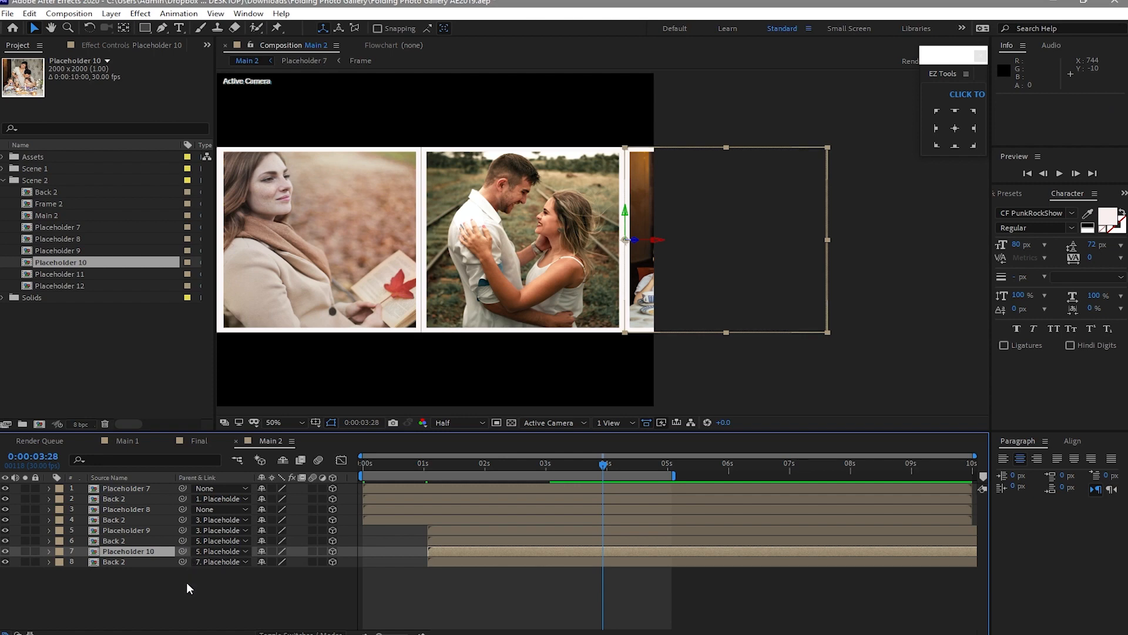
Step: Make Placeholder 10 and its Back 2 layer start at 0:00:02:01
left_click_drag(146, 579, 136, 554)
left_click_drag(511, 553, 653, 552)
left_click_drag(633, 464, 489, 464)
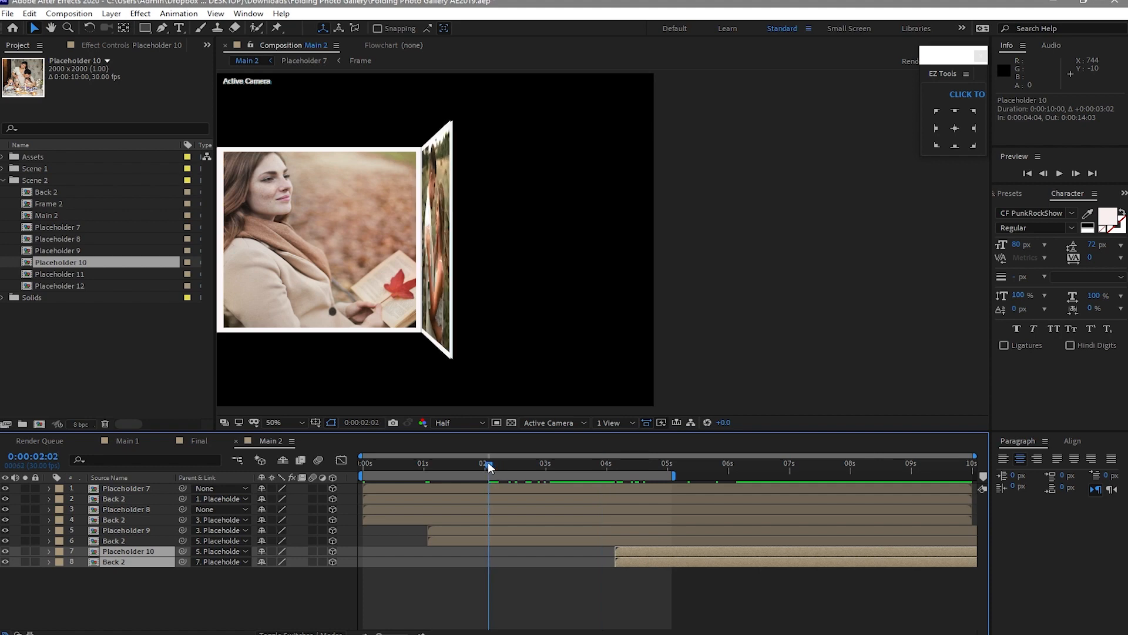
left_click_drag(489, 466, 486, 468)
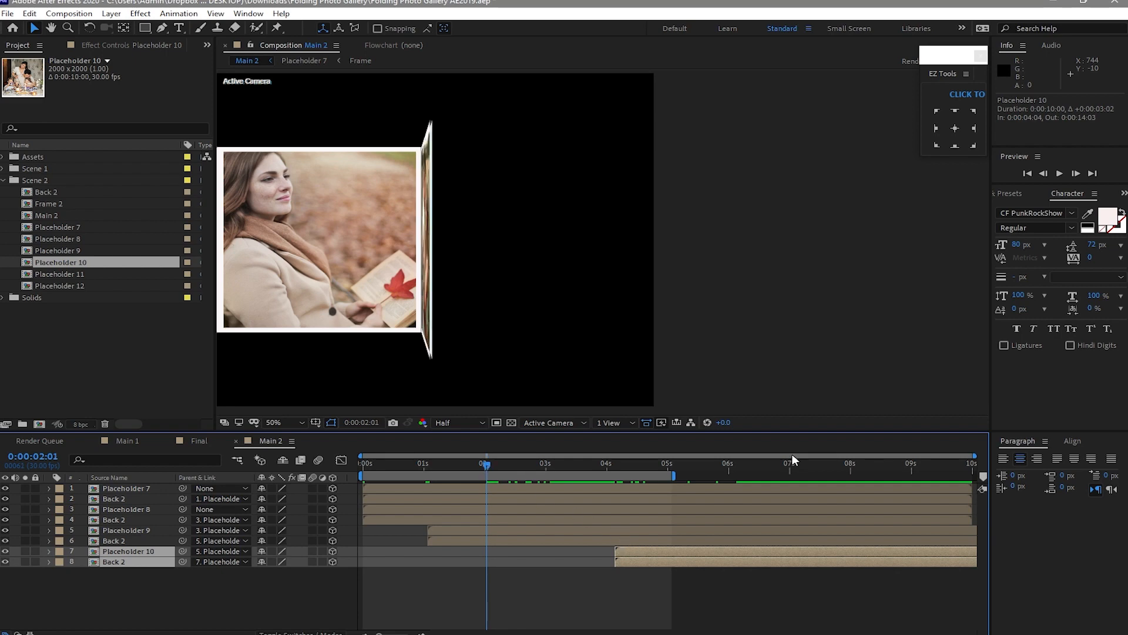
key("[")
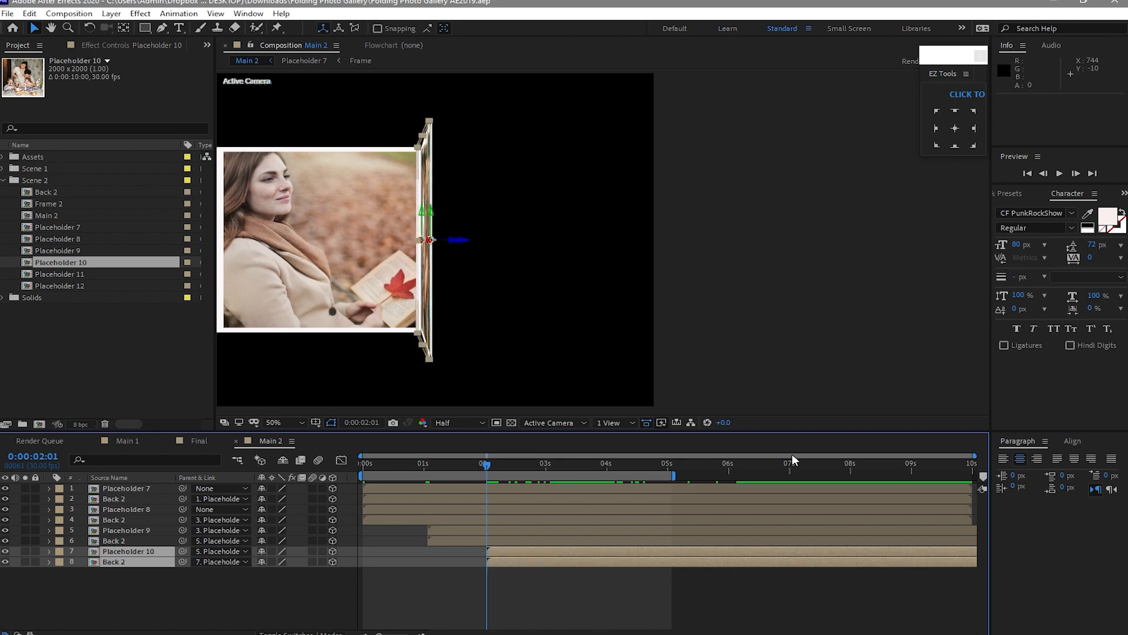
scroll(523, 292, "down", 2)
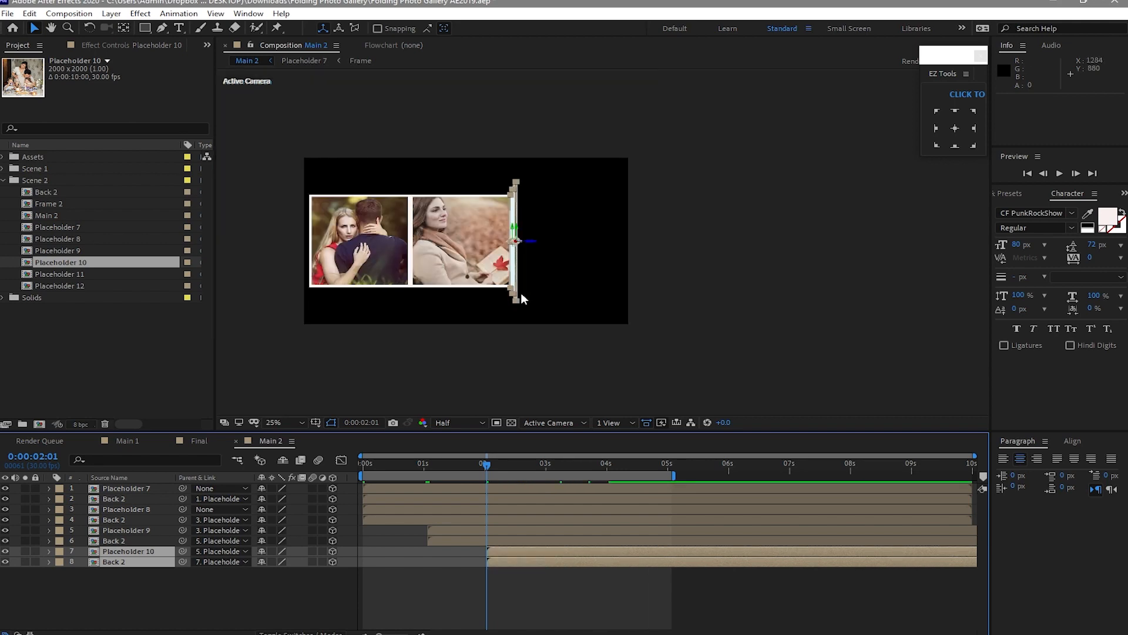
left_click_drag(489, 464, 638, 479)
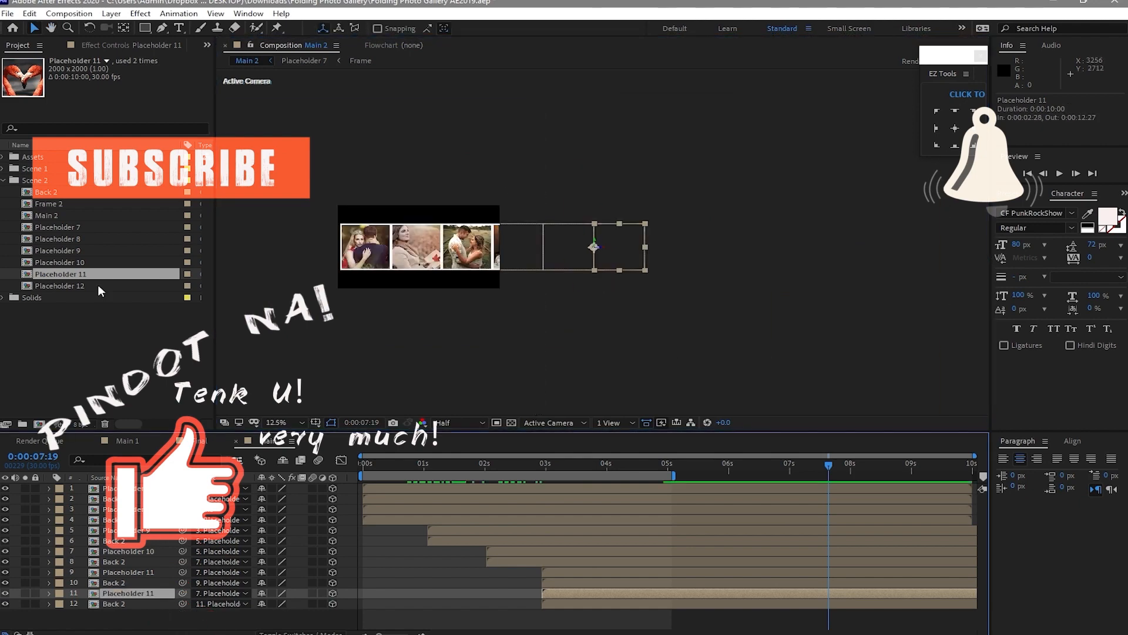
Step: Replace the lowest Placeholder 11 layer with Placeholder 12 and shift it with its Back 2 layer to start at about 0:00:03:24
left_click_drag(76, 286, 130, 593)
left_click(645, 603, "shift")
left_click_drag(645, 603, 699, 603)
key("ctrl+z")
left_click(29, 14)
left_click(65, 28)
key("ctrl+shift+z")
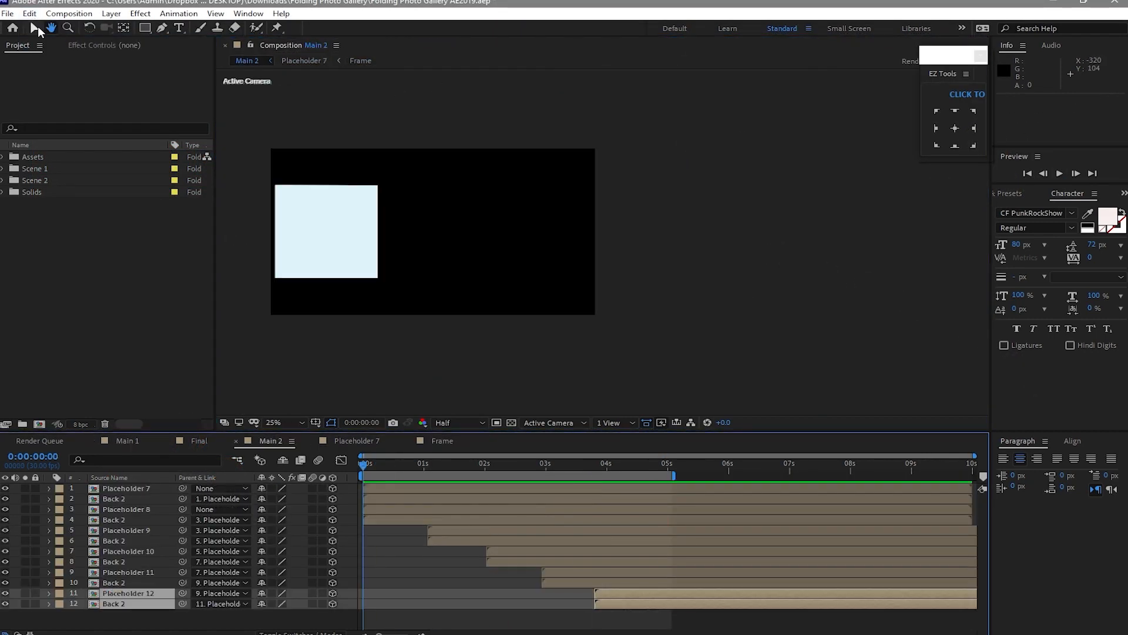
Step: Preview the Main 2 unfolding animation from 0:00:00:00
left_click(35, 28)
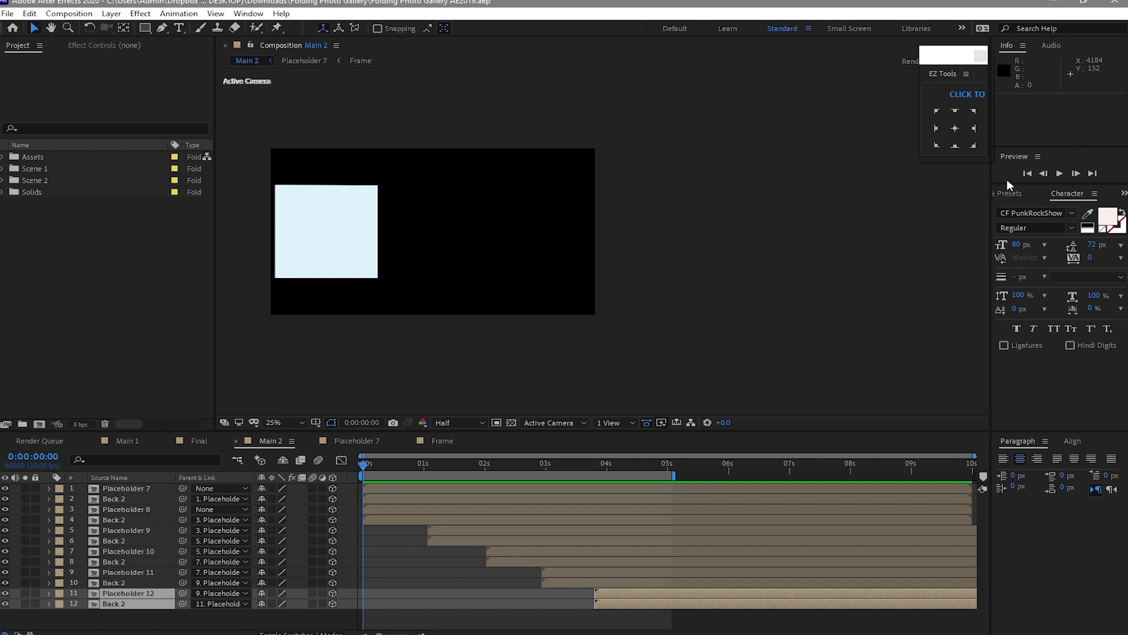
left_click(1057, 173)
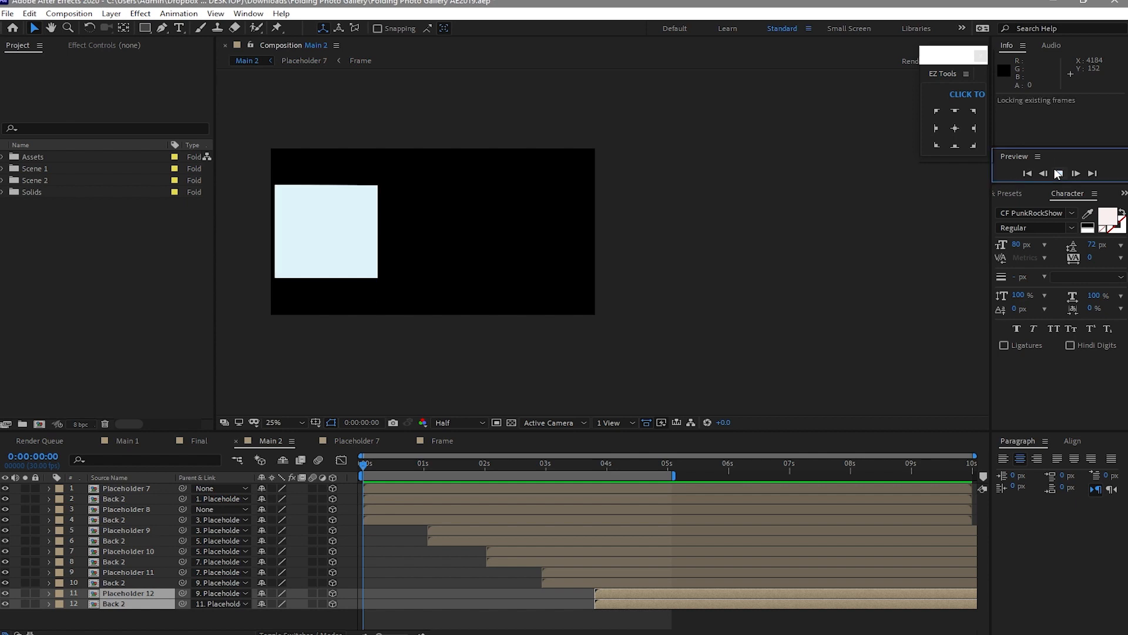
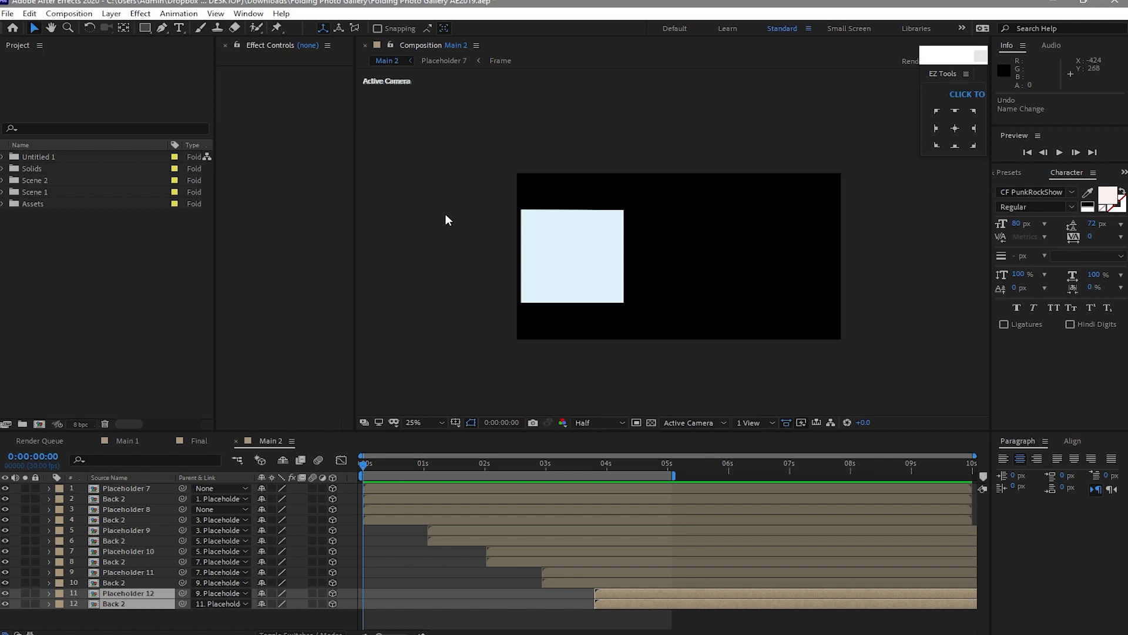
Step: Add Main 1 from Scene 1 and Main 2 from Scene 2 to the Final composition, with Main 2 beneath Main 1
left_click(197, 441)
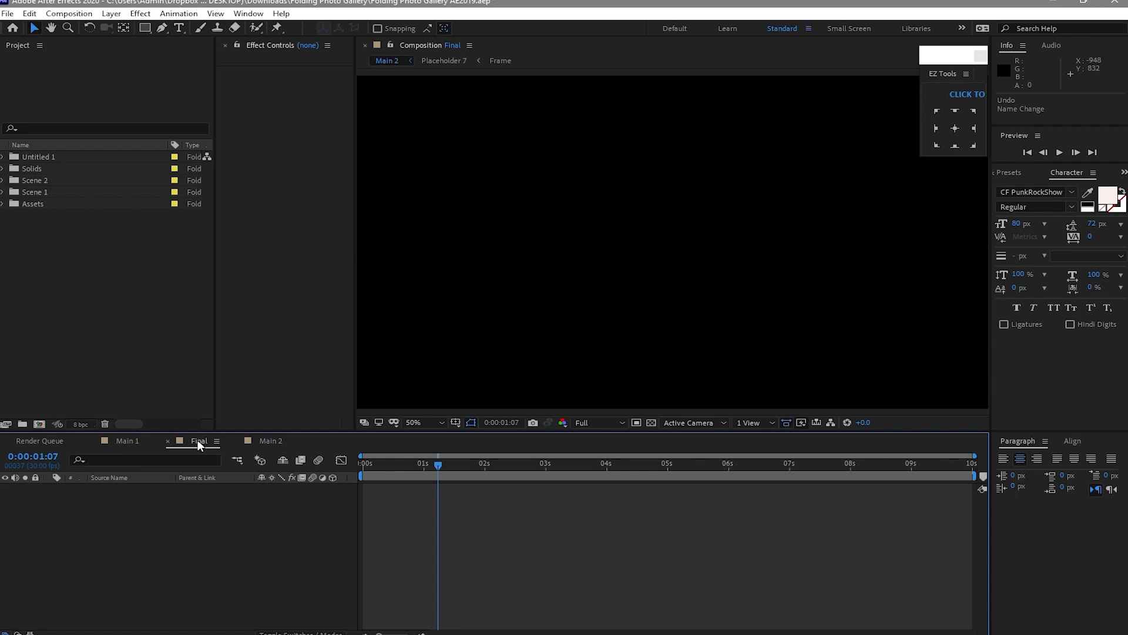
left_click(5, 192)
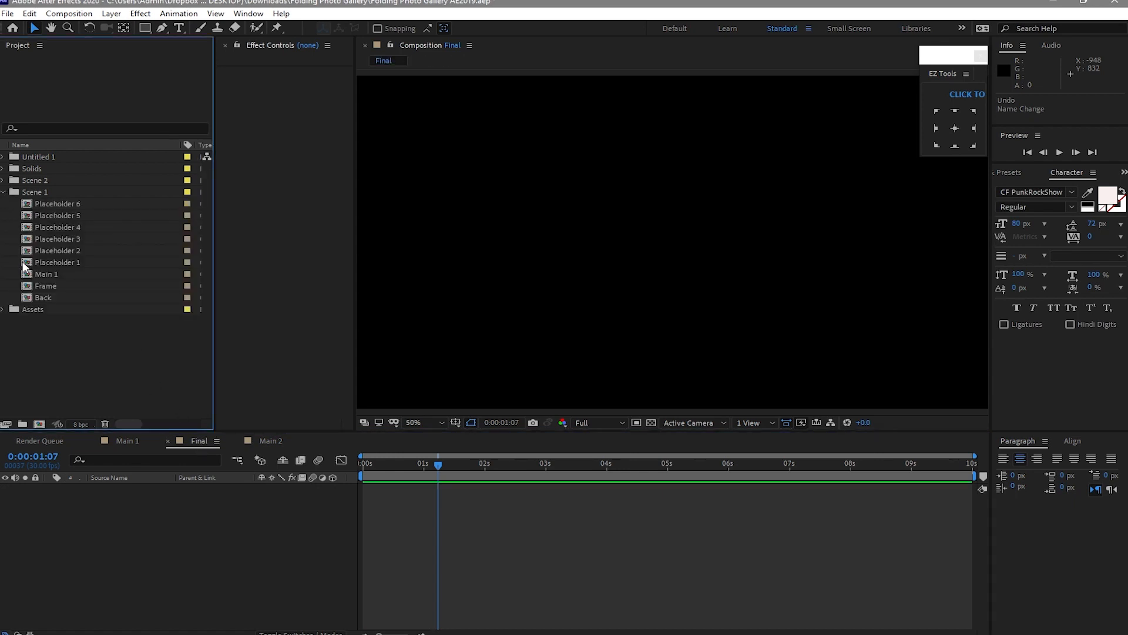
left_click_drag(30, 276, 64, 490)
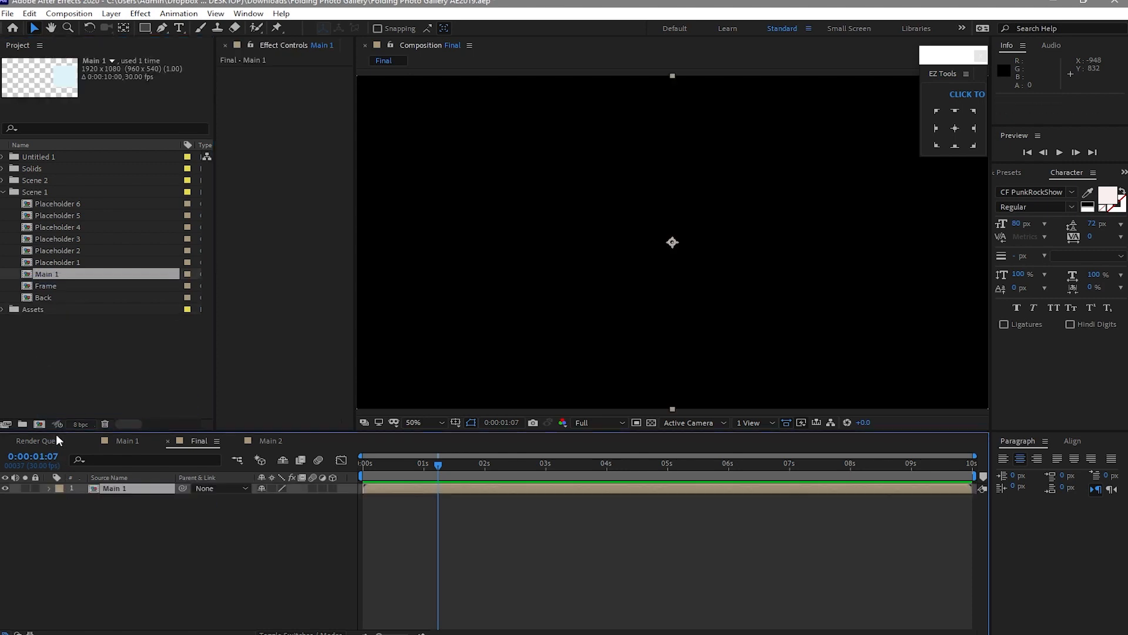
left_click(4, 192)
left_click(3, 180)
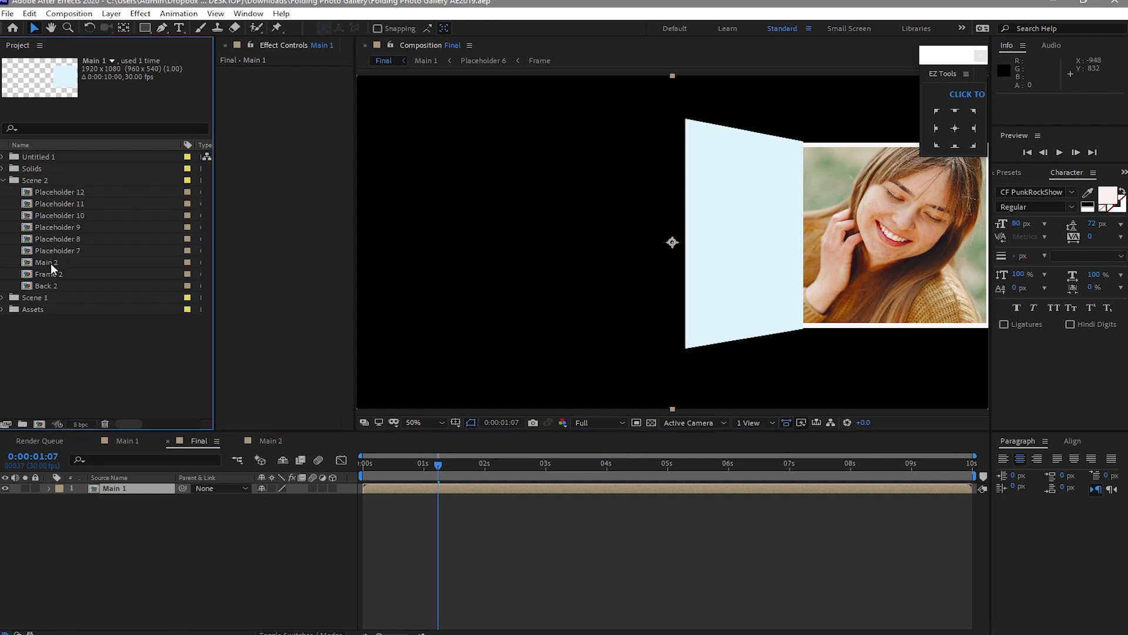
left_click(50, 264)
left_click_drag(50, 263, 135, 523)
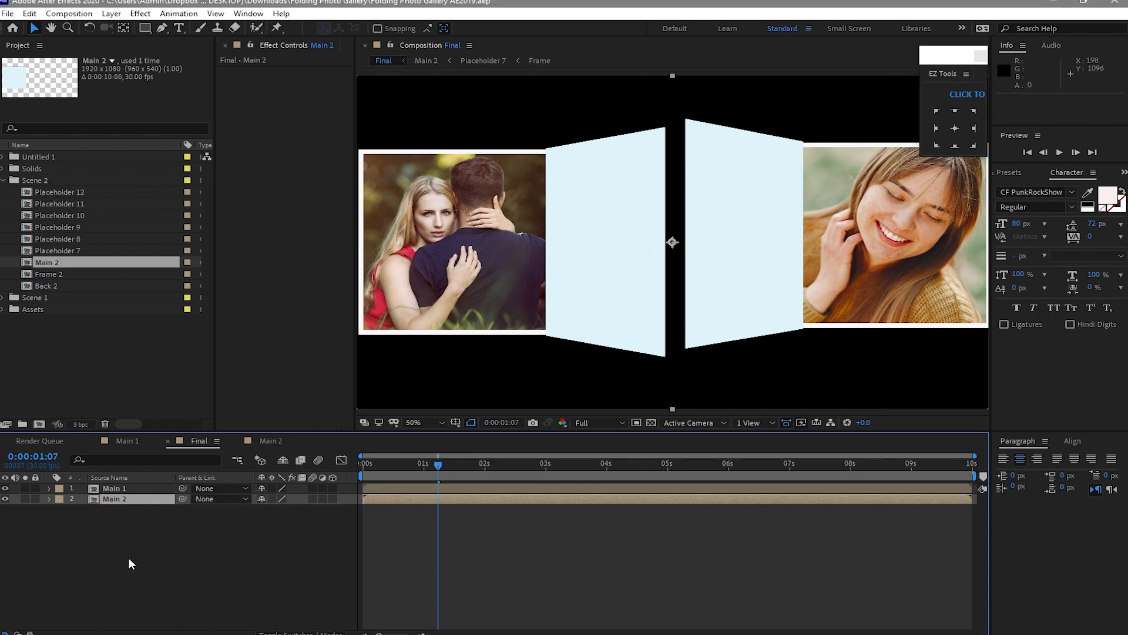
Step: Scale both the Main 1 and Main 2 layers in the Final composition to 75%
left_click_drag(125, 551, 107, 479)
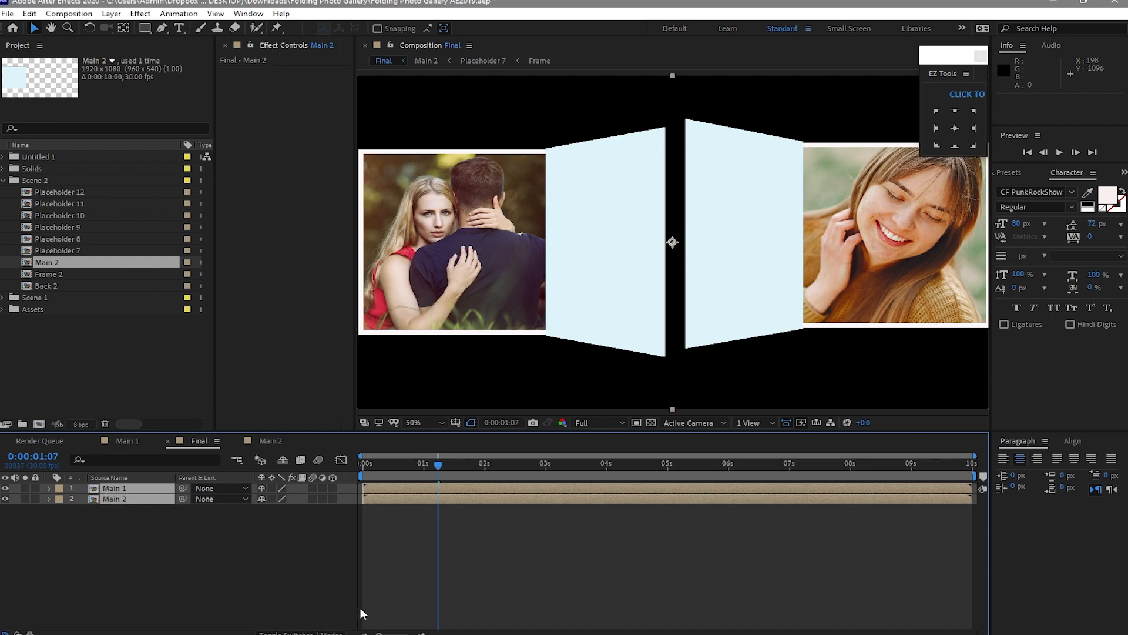
key("s")
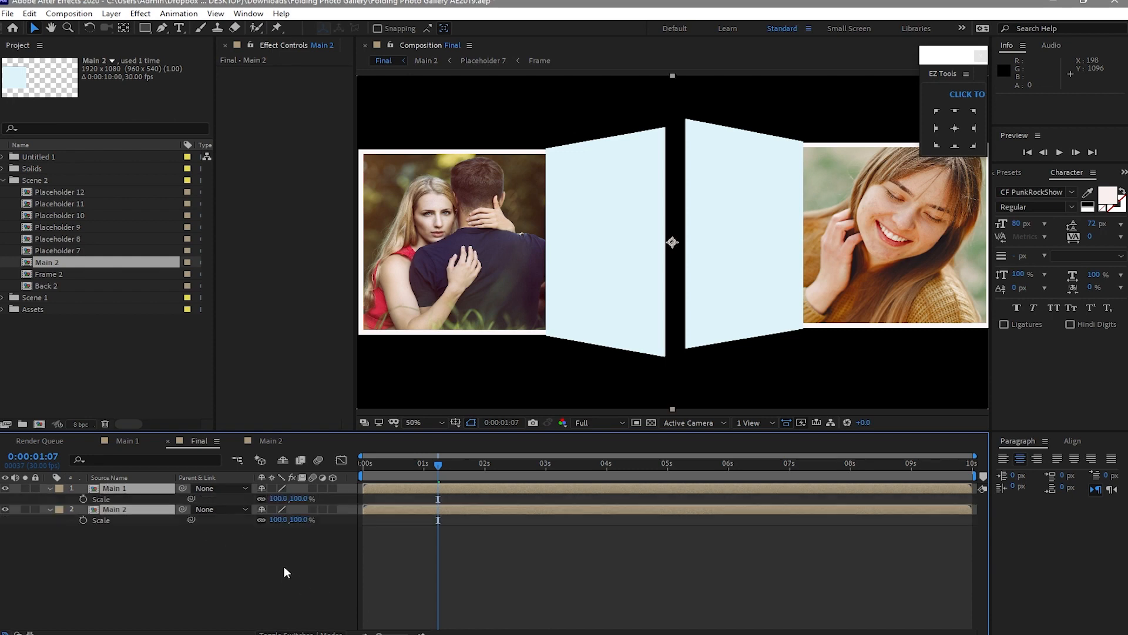
left_click(275, 520)
type("75")
left_click(181, 539)
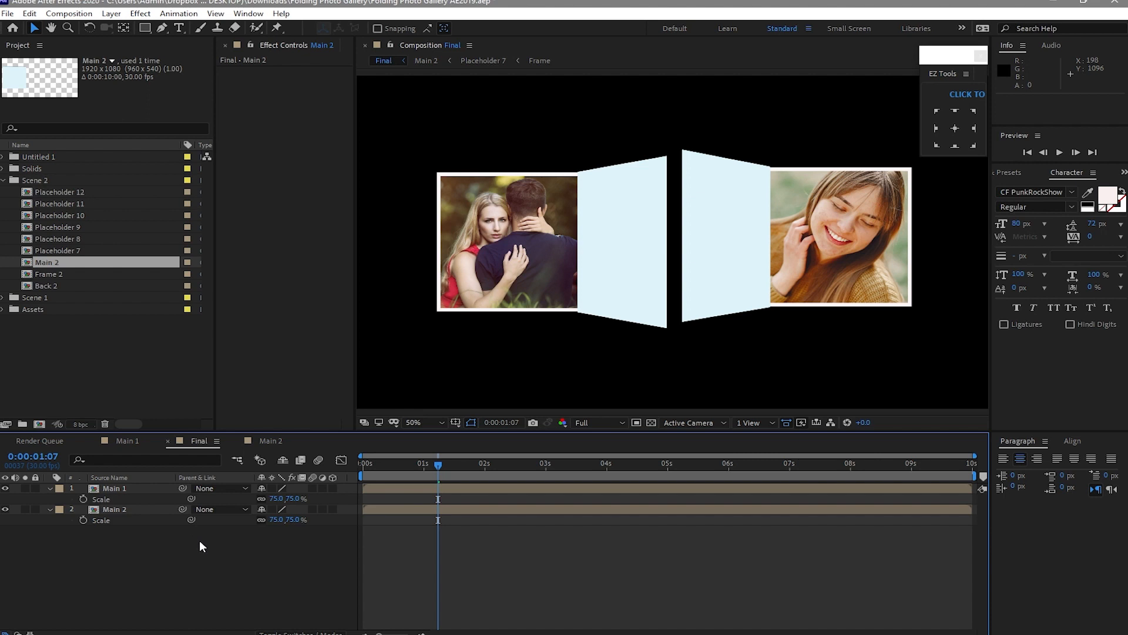
Step: Offset the two rows vertically by setting Main 2's Y position to 808 and Main 1's Y position to 310
left_click_drag(159, 541, 136, 492)
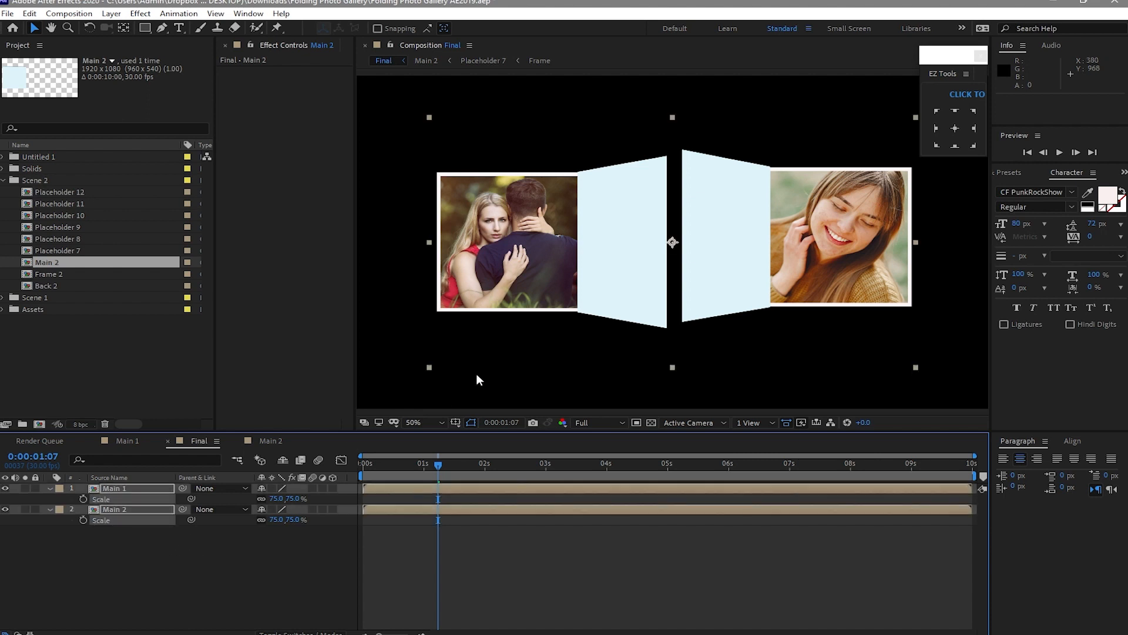
key("p")
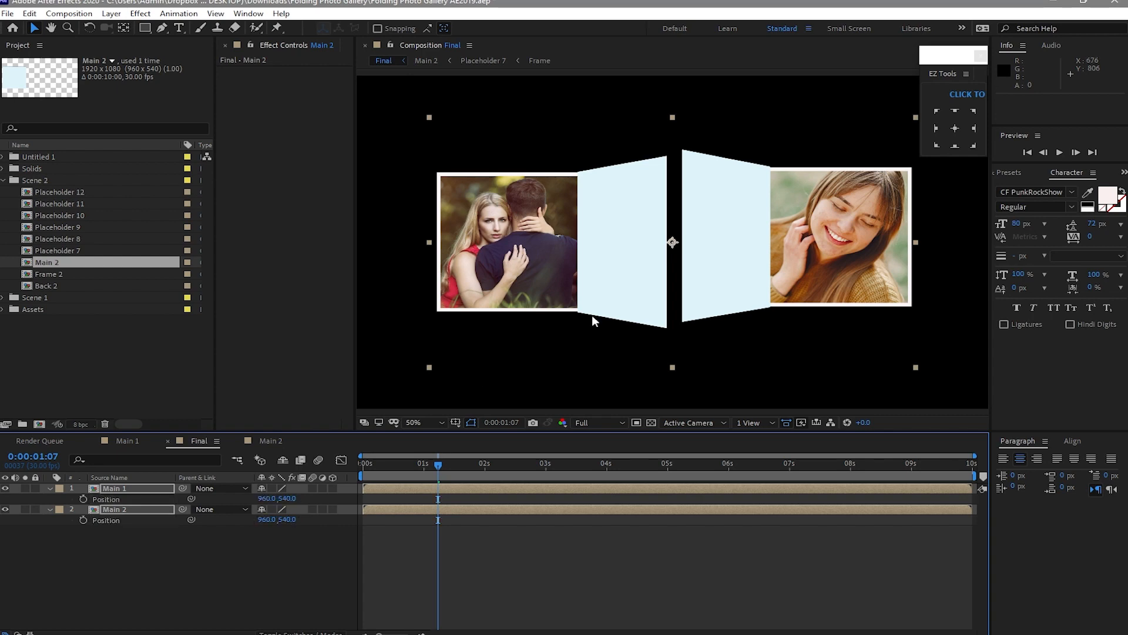
left_click(260, 587)
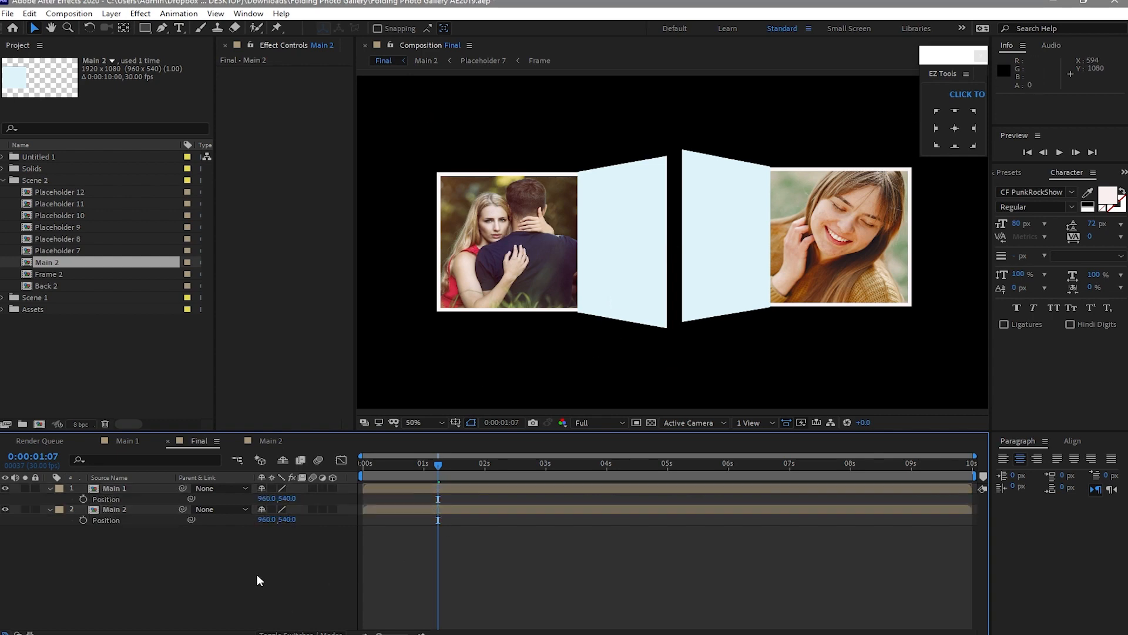
left_click(333, 488)
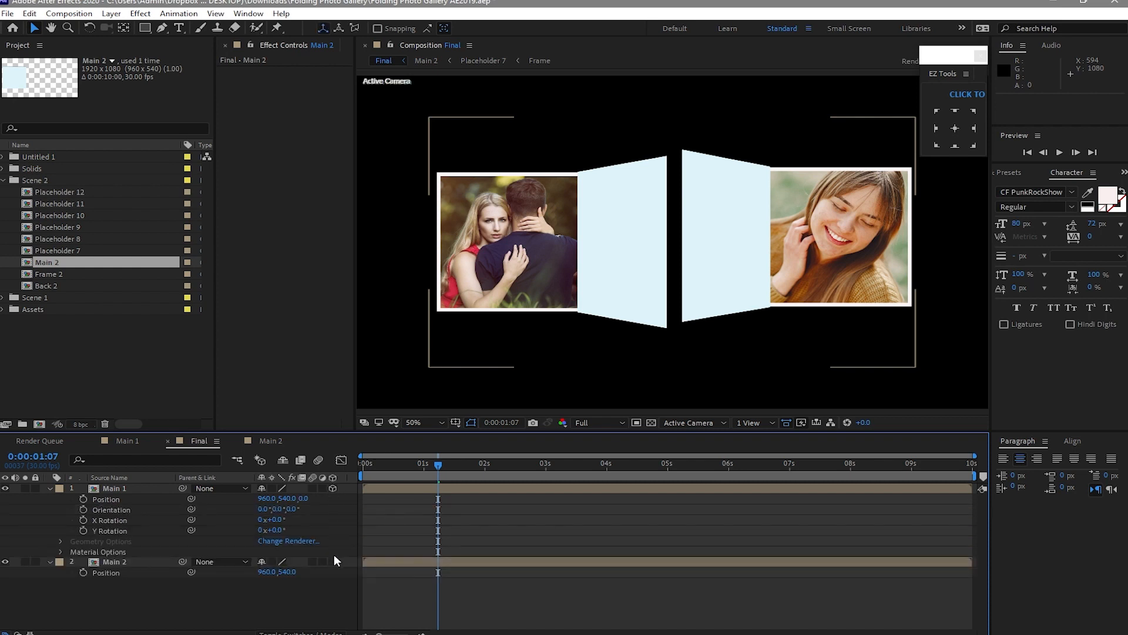
key("ctrl+z")
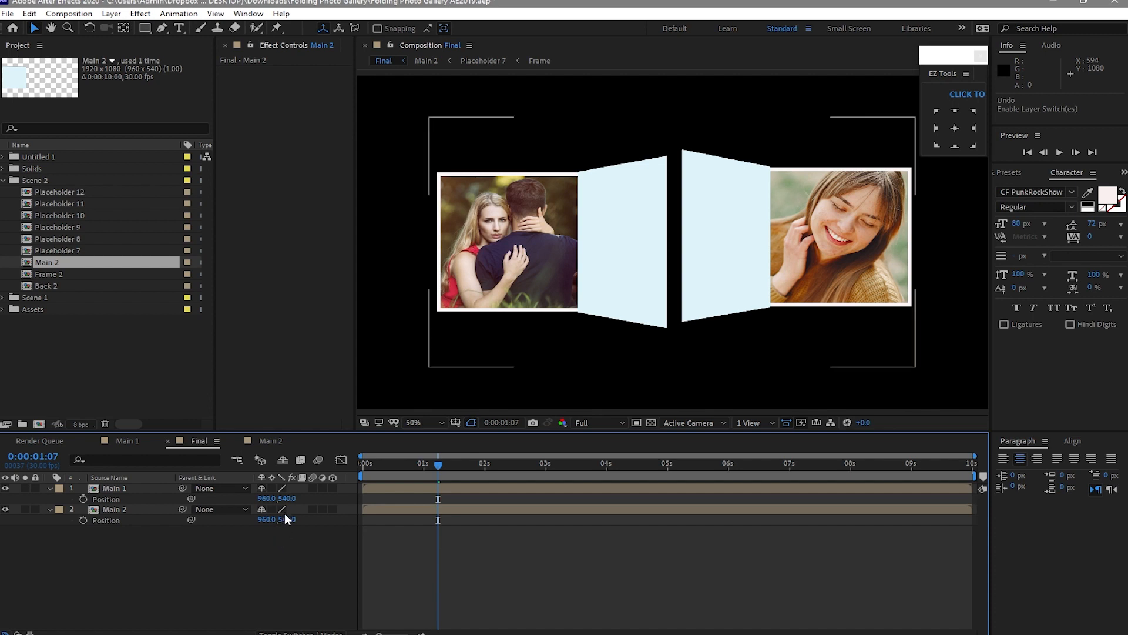
left_click_drag(285, 521, 415, 564)
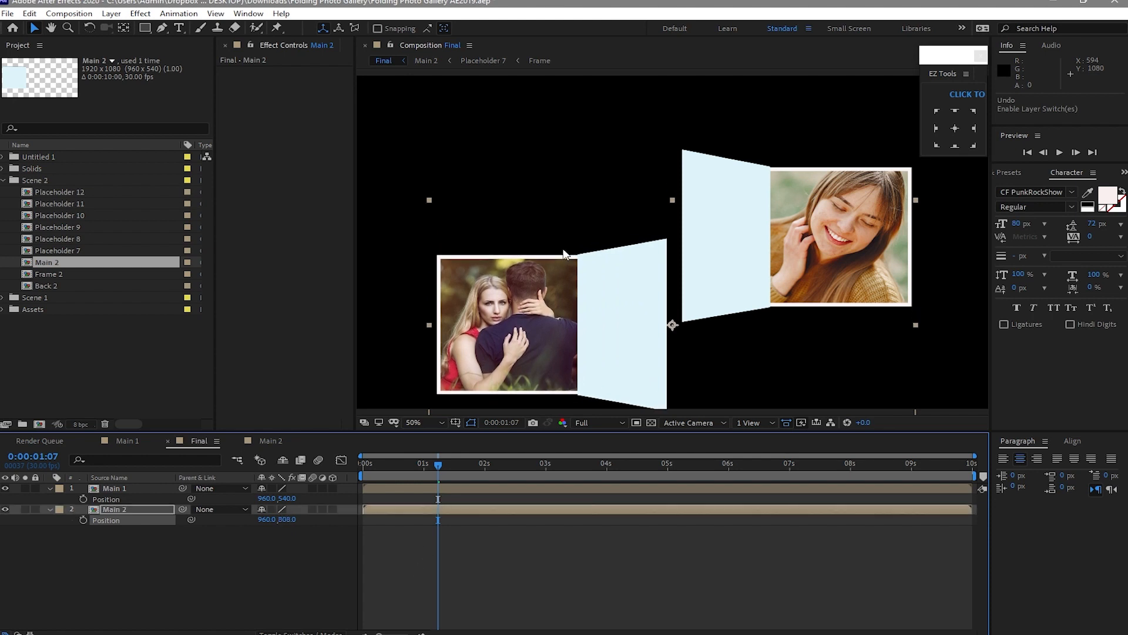
key("comma")
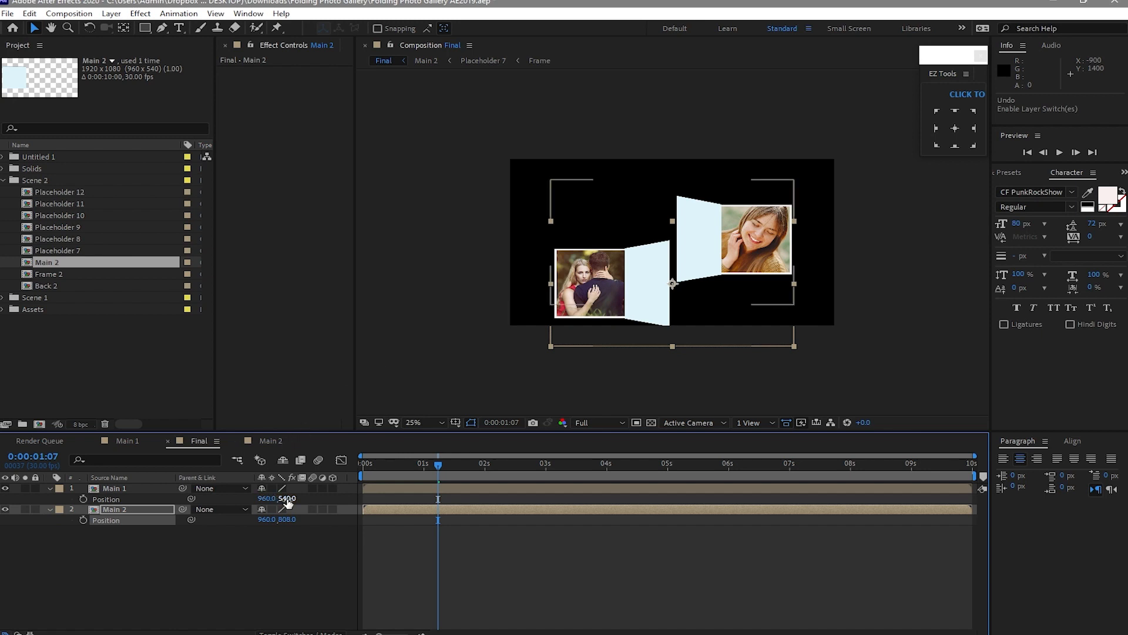
left_click_drag(287, 503, 210, 432)
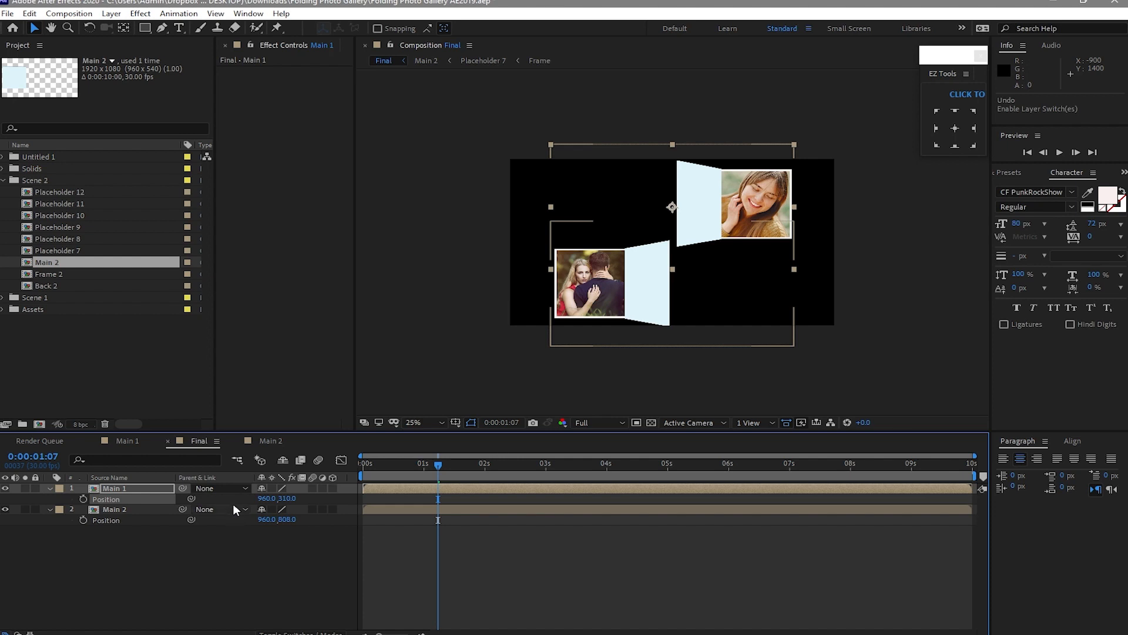
Step: Set Main 1's X position to 1191 and Main 2's X position to 731, and preview the animation
left_click_drag(263, 499, 455, 529)
left_click_drag(265, 520, 76, 524)
left_click(1059, 149)
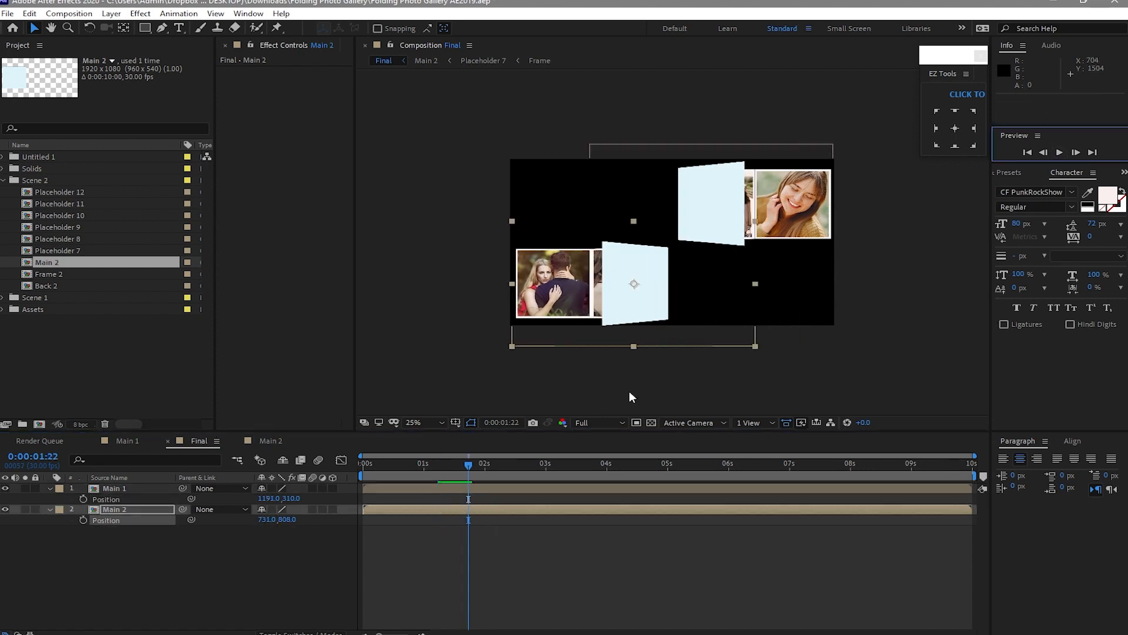
left_click(1055, 157)
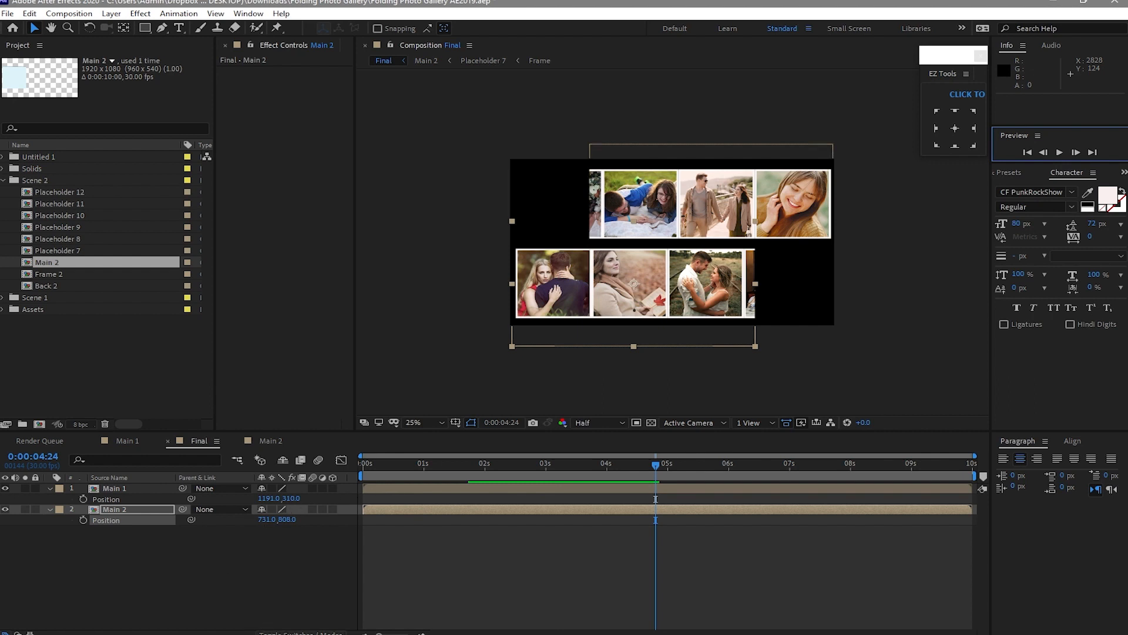
Step: Enable Collapse Transformations and make Main 1 and Main 2 3D layers
left_click(280, 630)
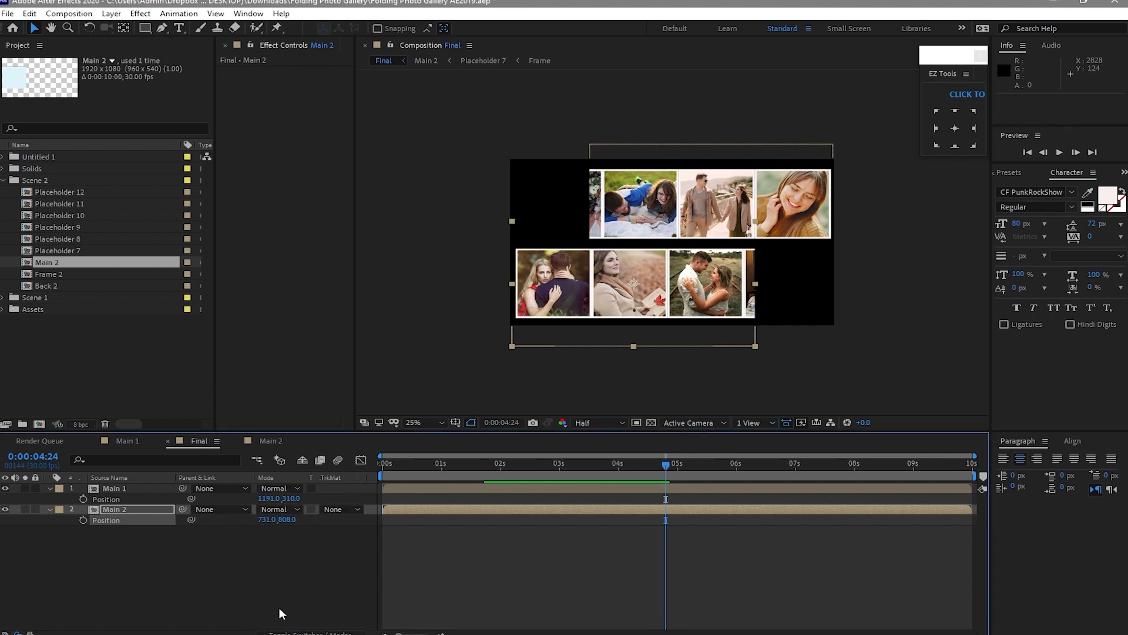
left_click(300, 632)
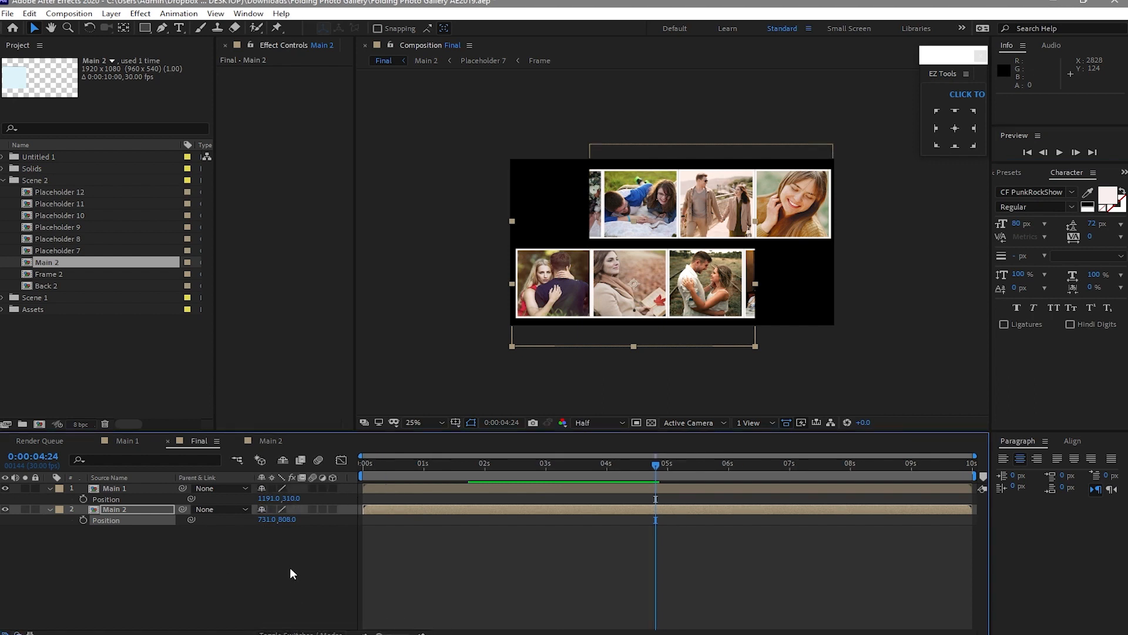
left_click_drag(276, 498, 277, 500)
left_click(270, 487)
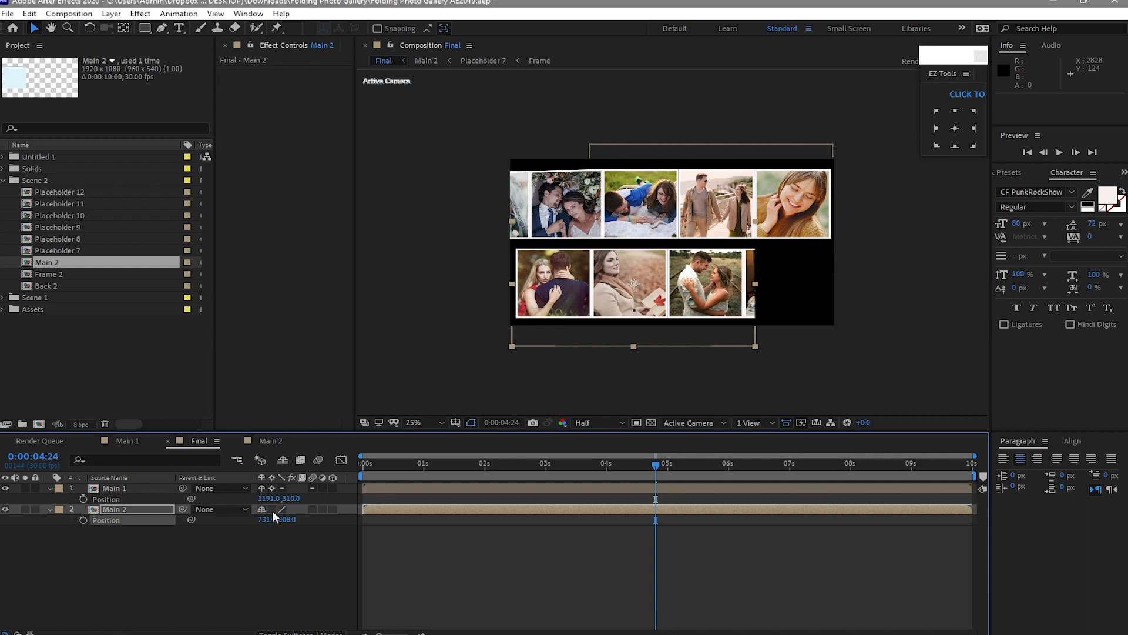
left_click(272, 510)
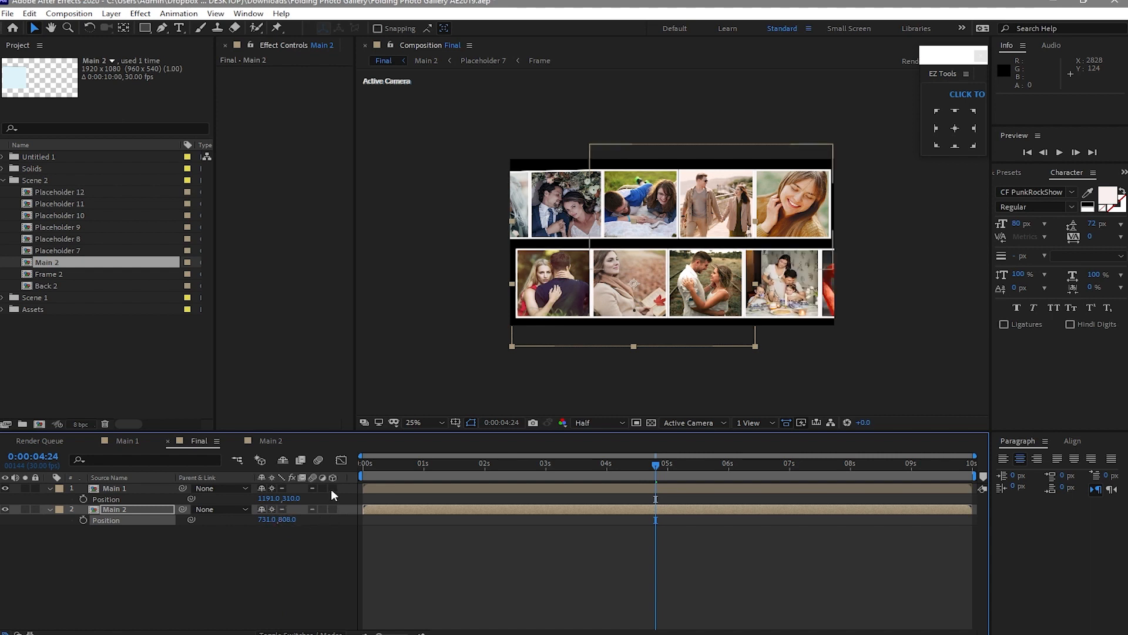
left_click(331, 489)
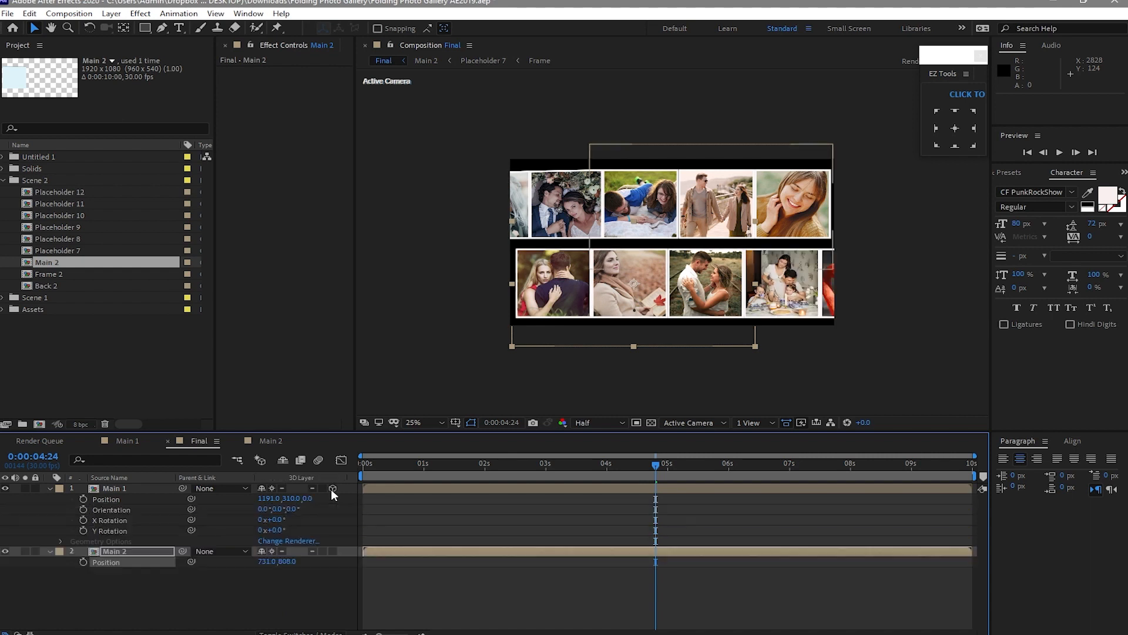
left_click(332, 551)
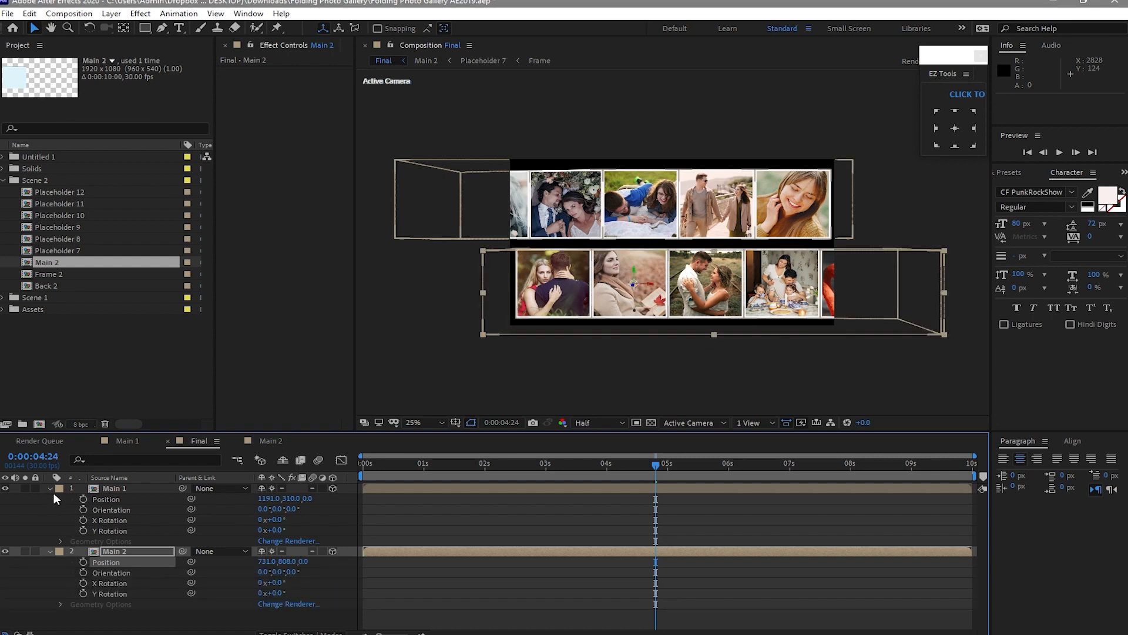
Step: Collapse both layers' properties, end the work area at 0:00:06:05 and preview the combined animation
left_click(50, 488)
left_click(49, 498)
left_click_drag(972, 477, 743, 476)
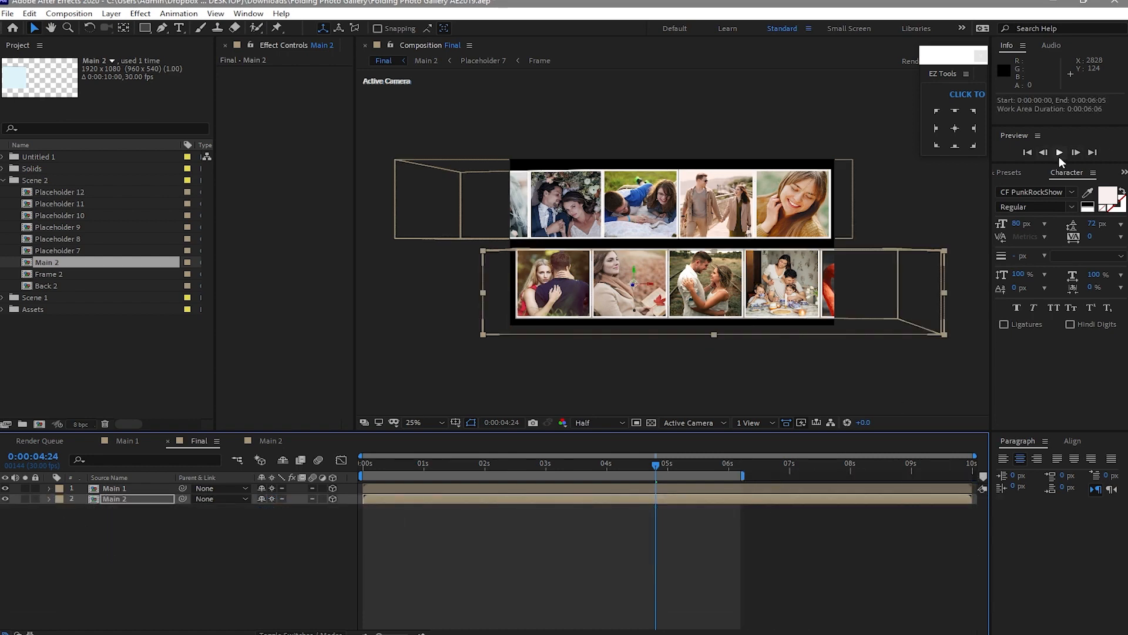
left_click(1059, 156)
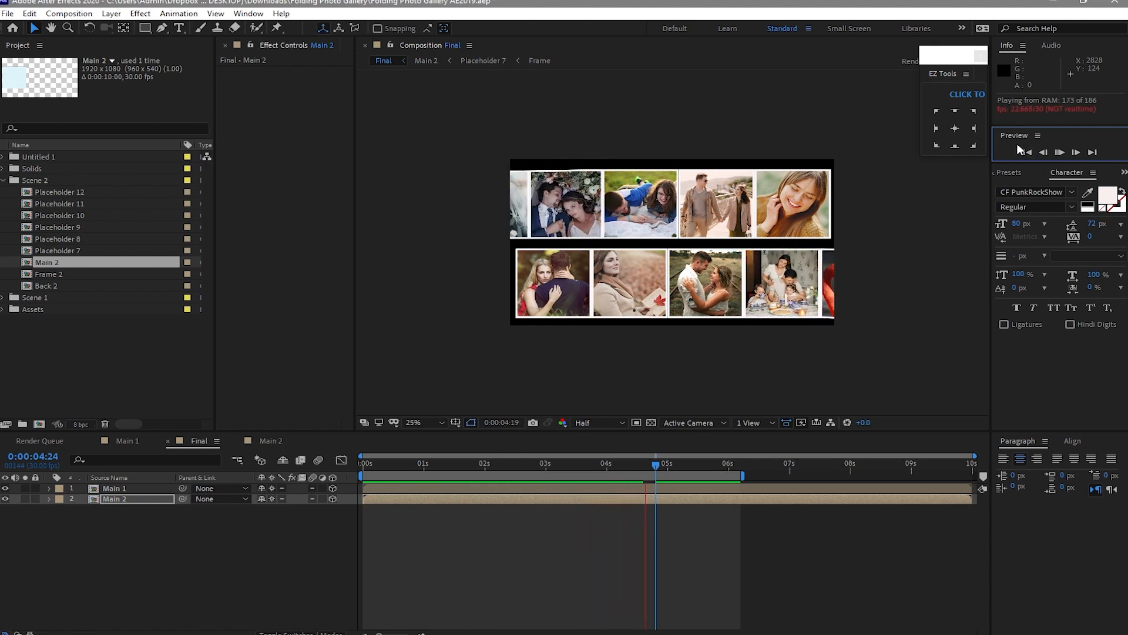
left_click(718, 486)
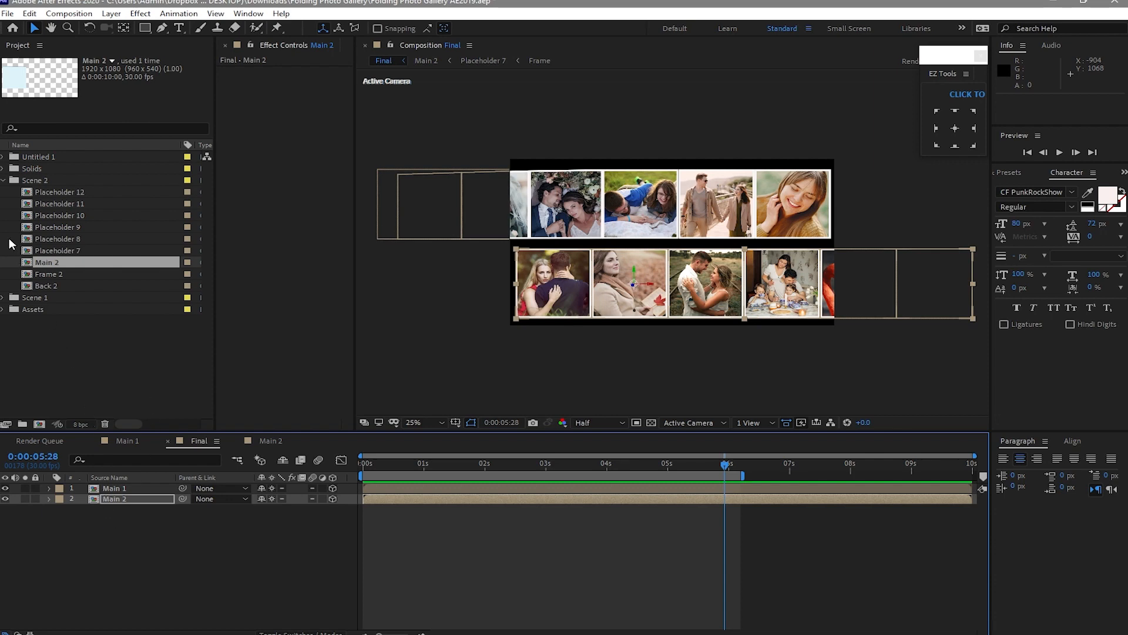
Step: Add the dark wood PNG from the Assets Texture folder to the Final composition beneath Main 2
left_click(3, 184)
left_click(3, 180)
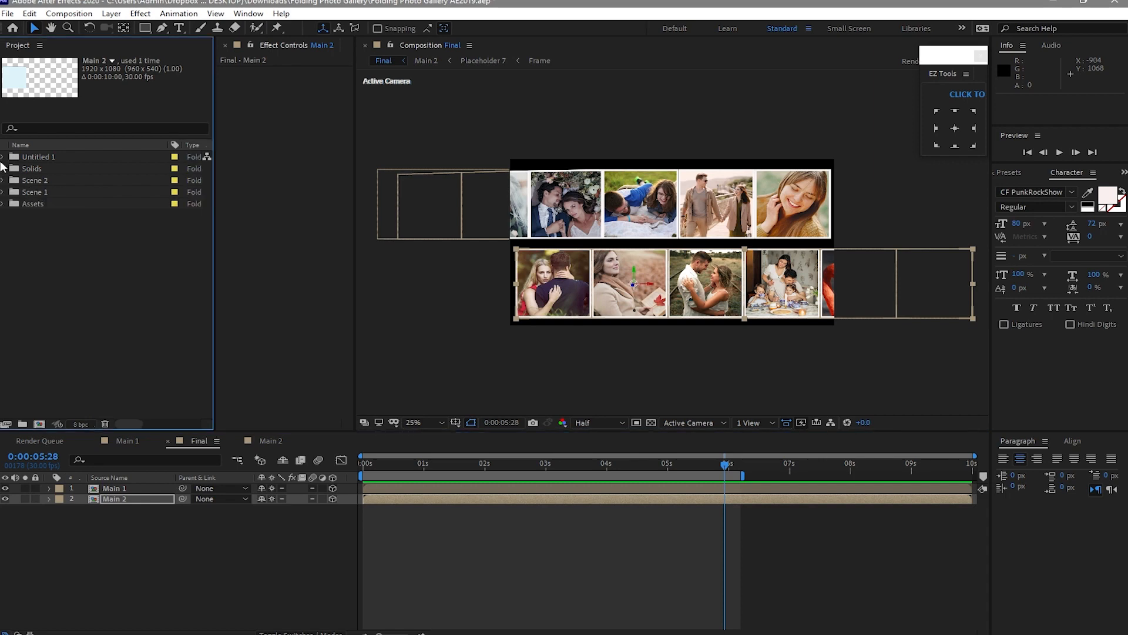
left_click(2, 204)
left_click_drag(35, 238, 73, 363)
left_click(108, 316)
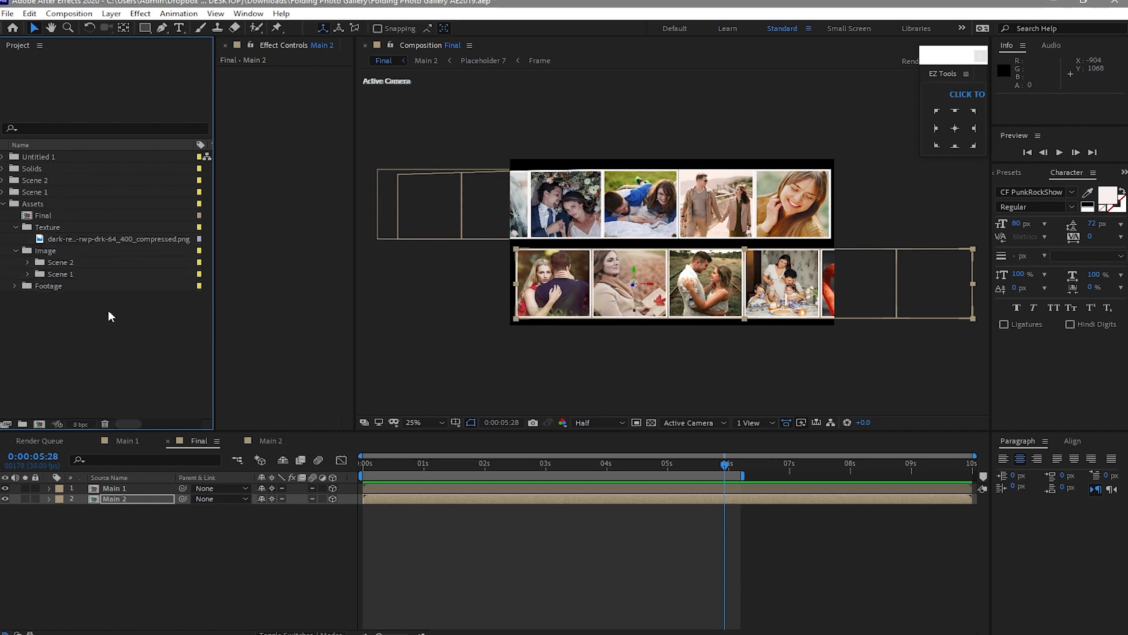
left_click_drag(100, 237, 124, 555)
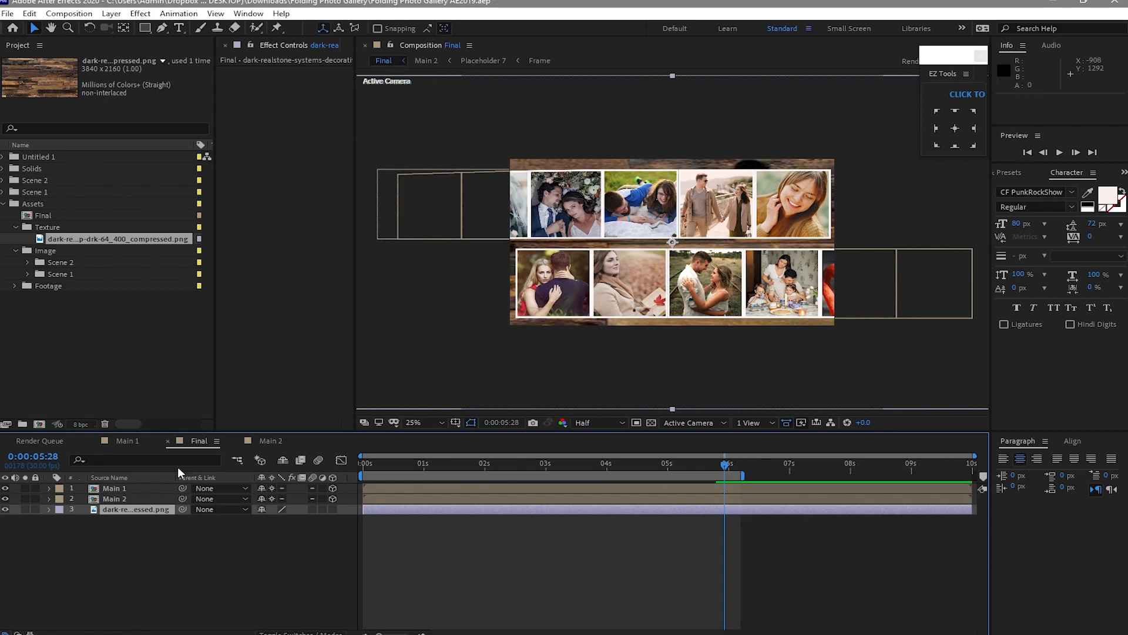
Step: Fit the wood texture layer to the composition size with Fit to Comp
right_click(533, 163)
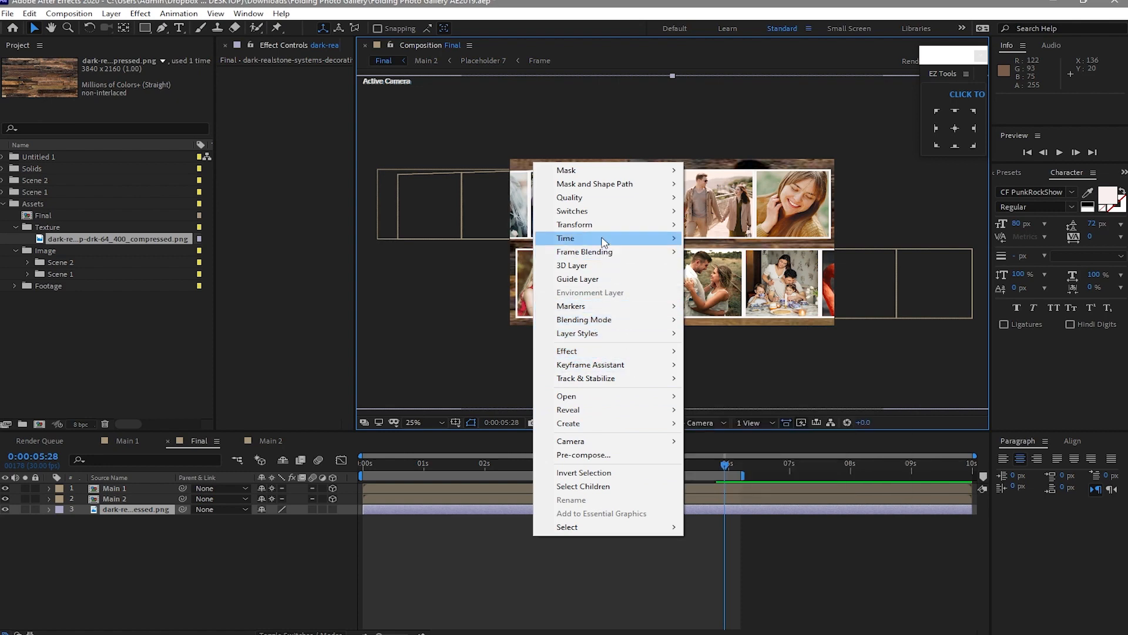
mouse_move(603, 238)
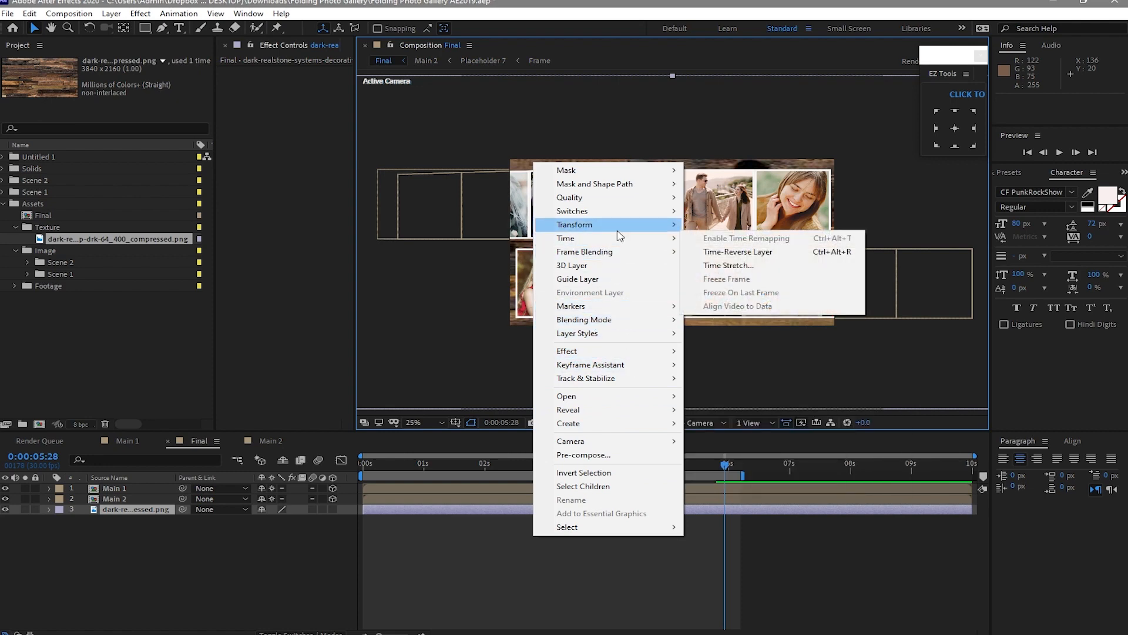
mouse_move(673, 226)
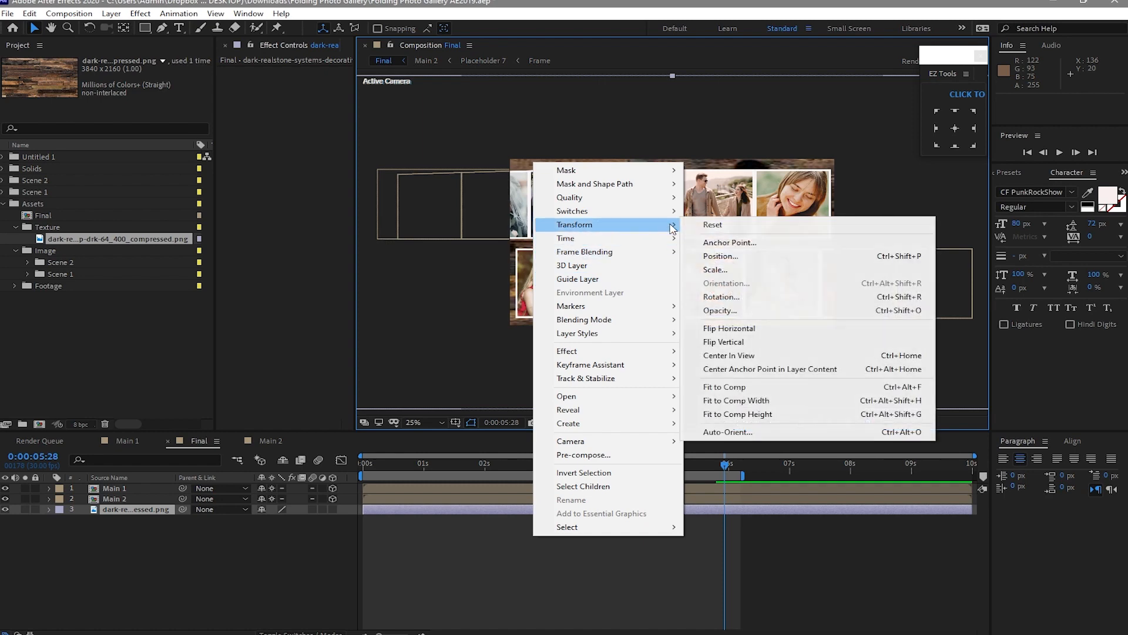
left_click(722, 386)
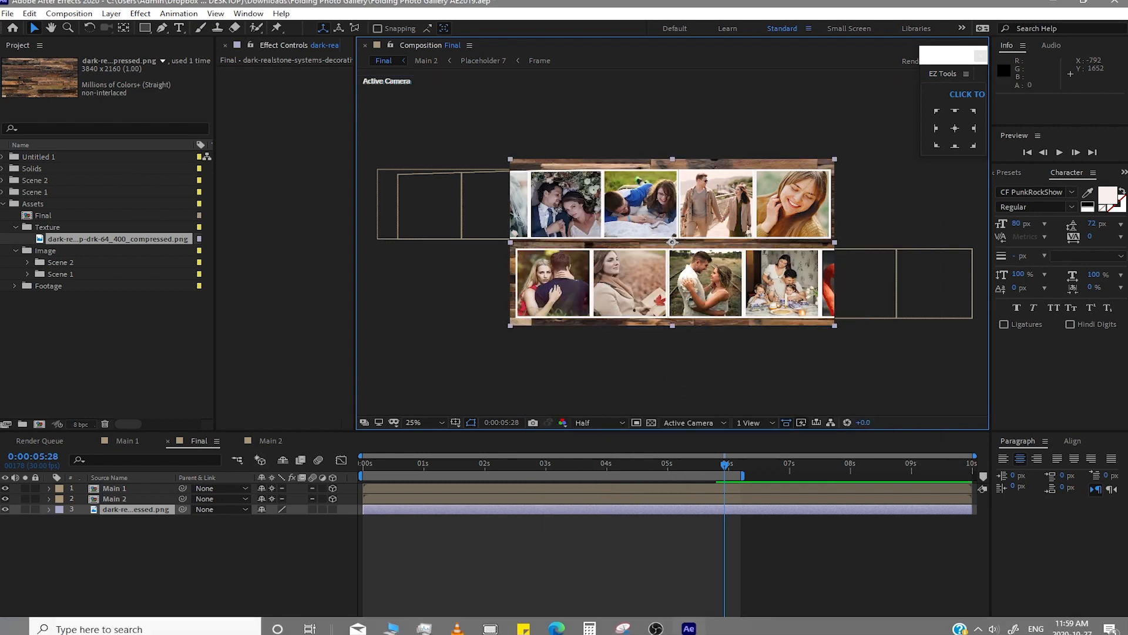
Step: Search the effects for "motio" and apply Motion Tile to the dark wood texture layer
left_click(5, 630)
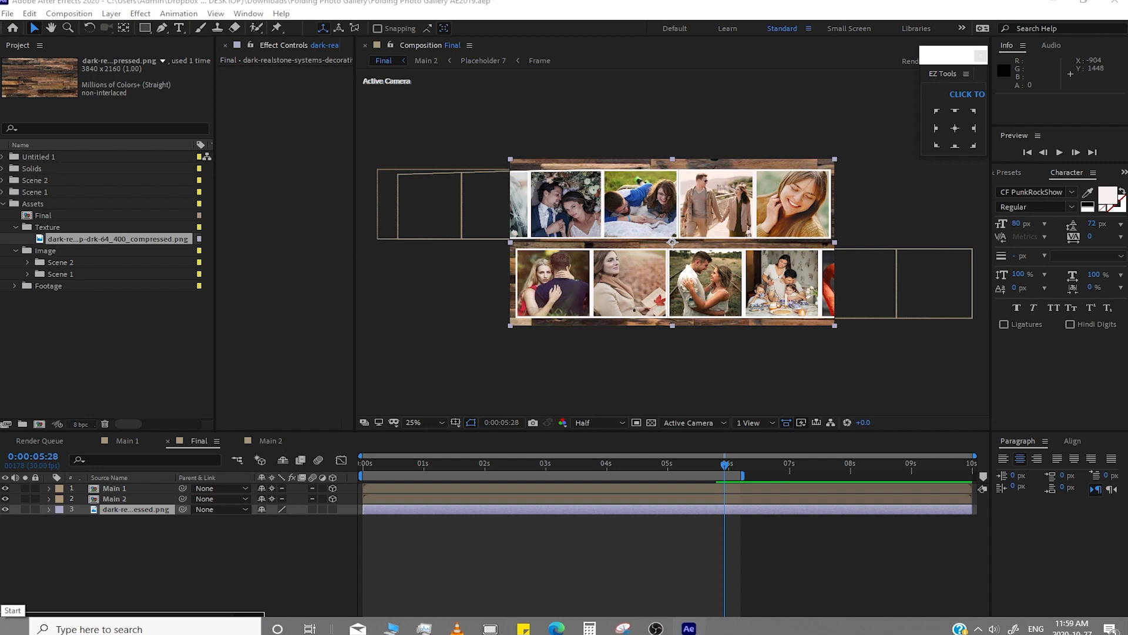
type("m")
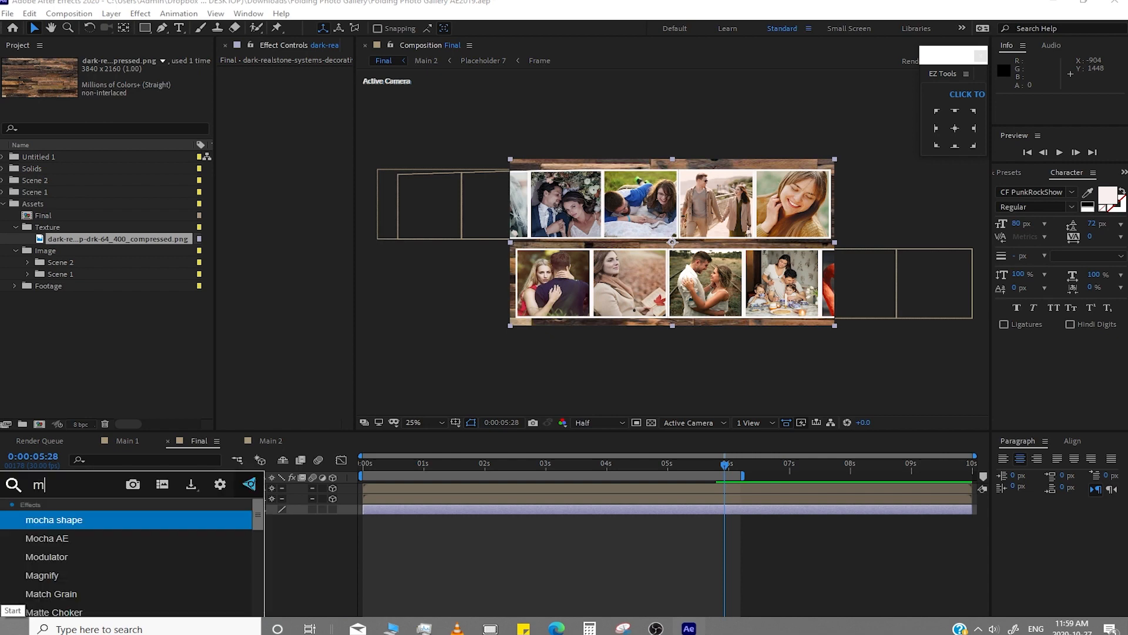
type("otio")
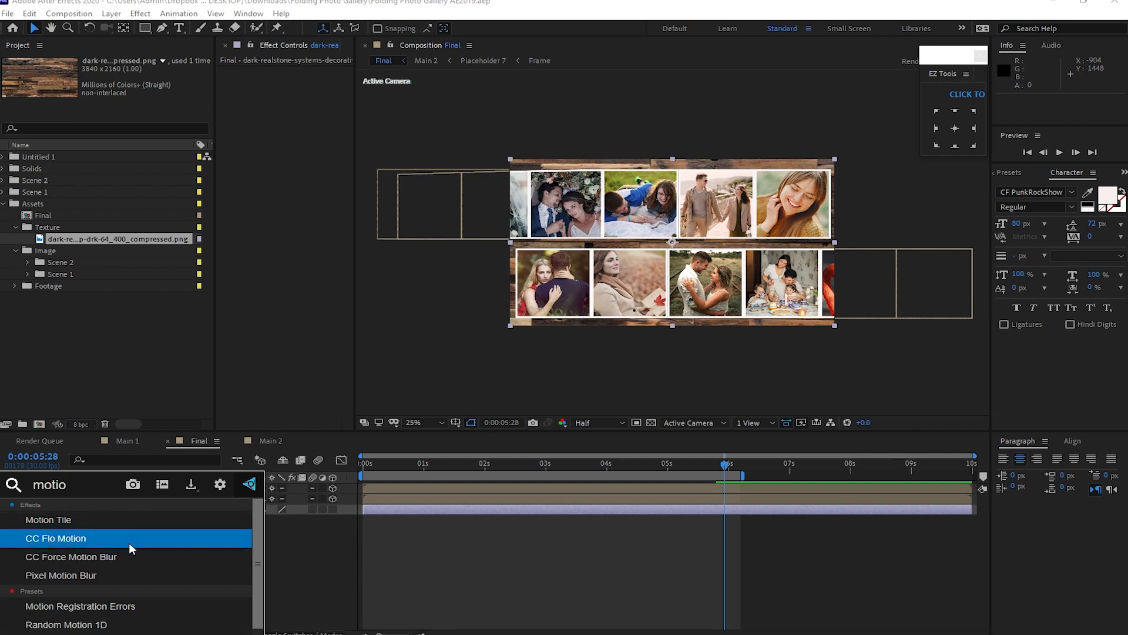
left_click(101, 524)
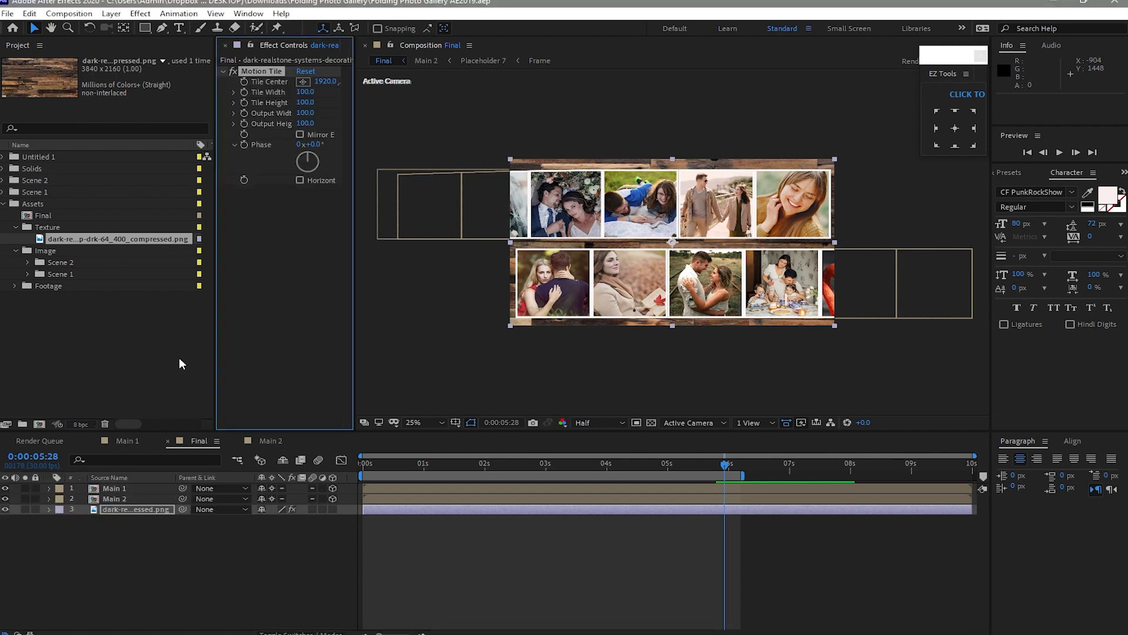
Step: Set the Motion Tile effect's Output Width and Output Height to 500 on the wood texture
left_click(305, 113)
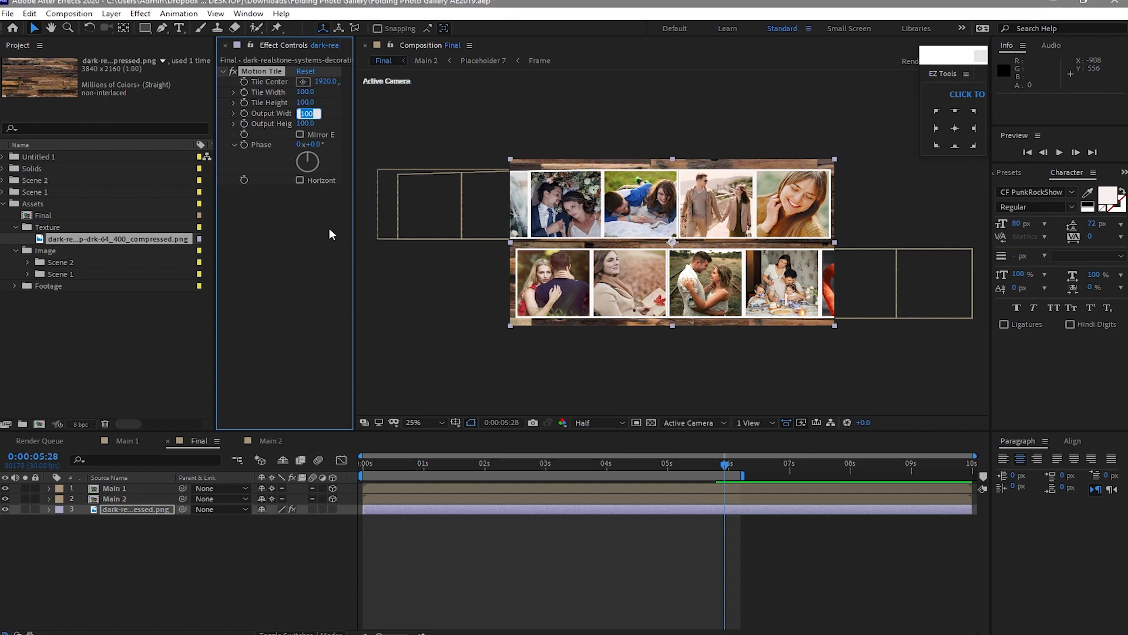
type("500")
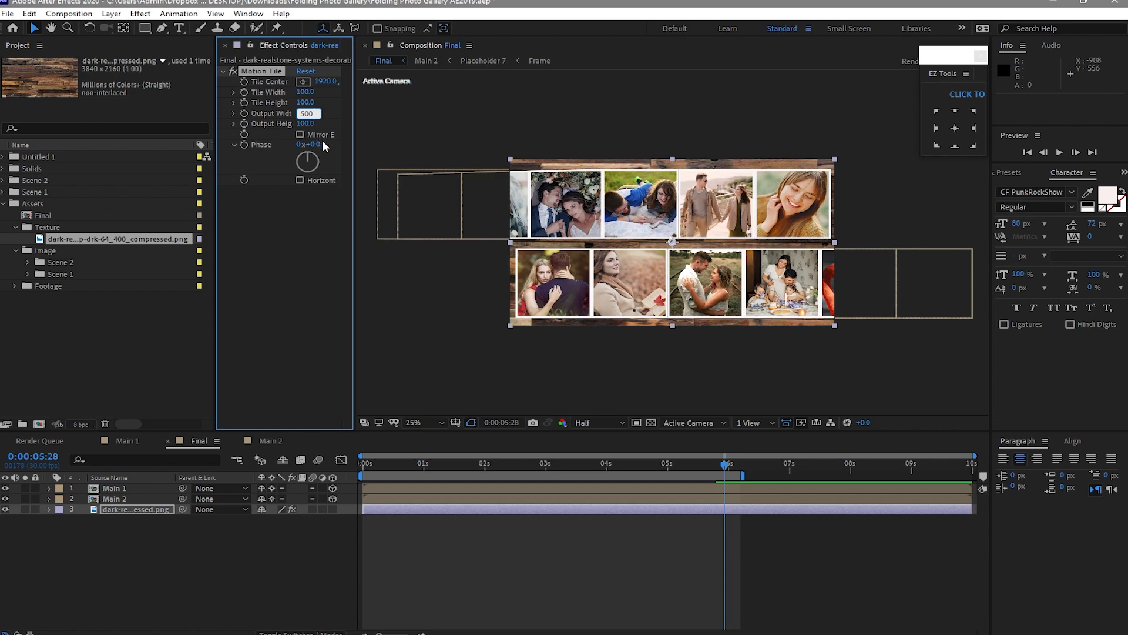
left_click(303, 123)
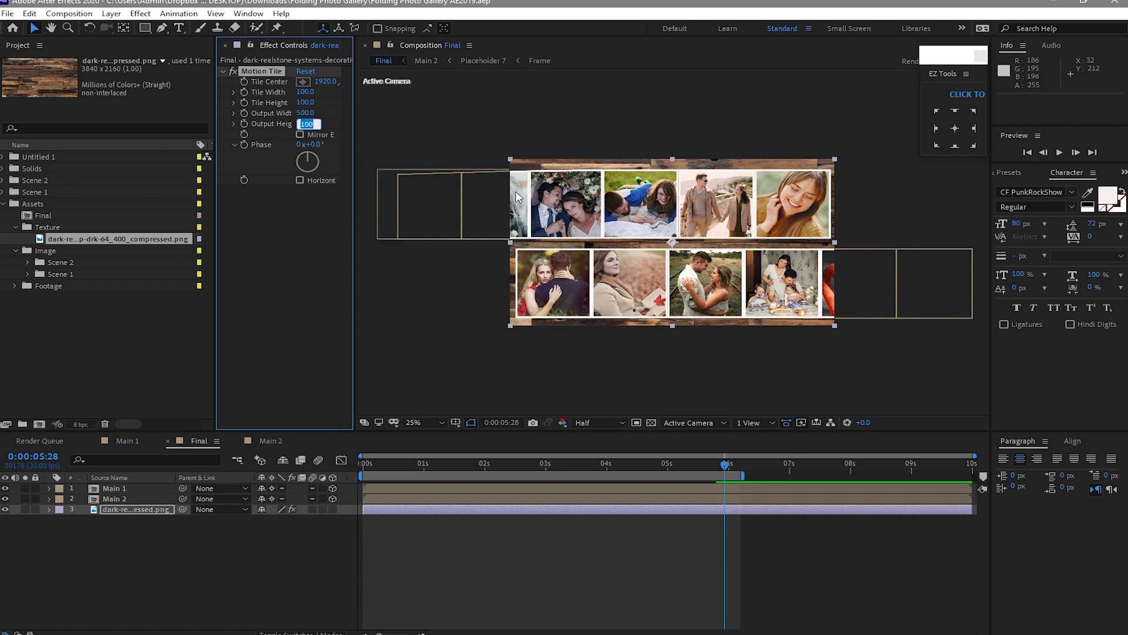
type("5")
left_click(162, 324)
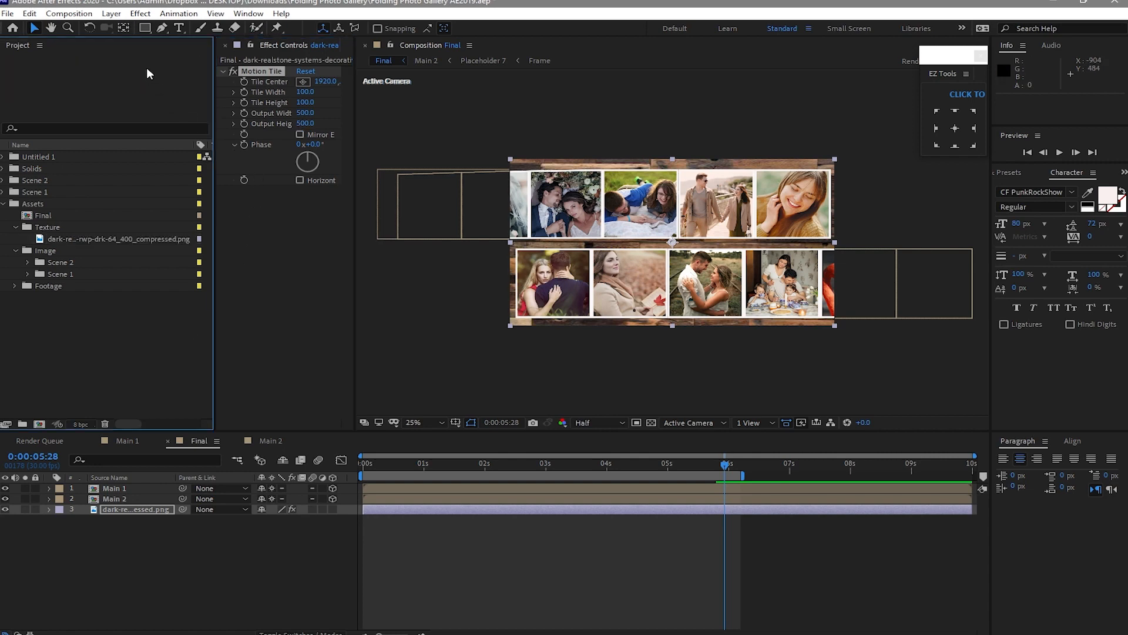
Step: Add a two-node camera named Camera 1 with the 35mm preset to the Final composition
left_click(110, 14)
mouse_move(300, 28)
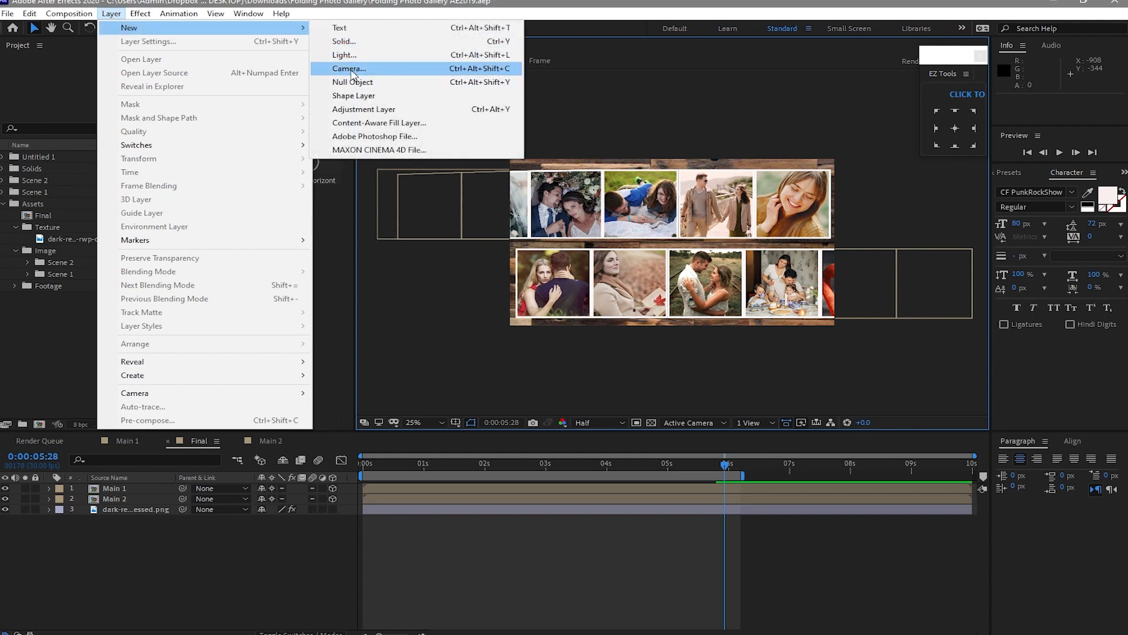
left_click(352, 70)
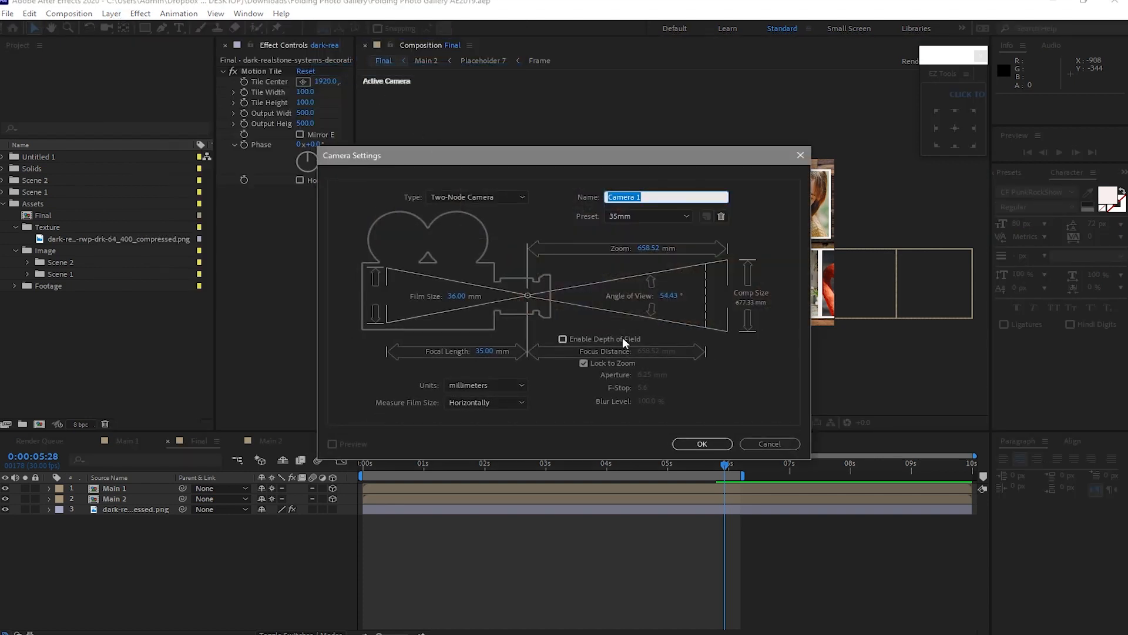
left_click(707, 446)
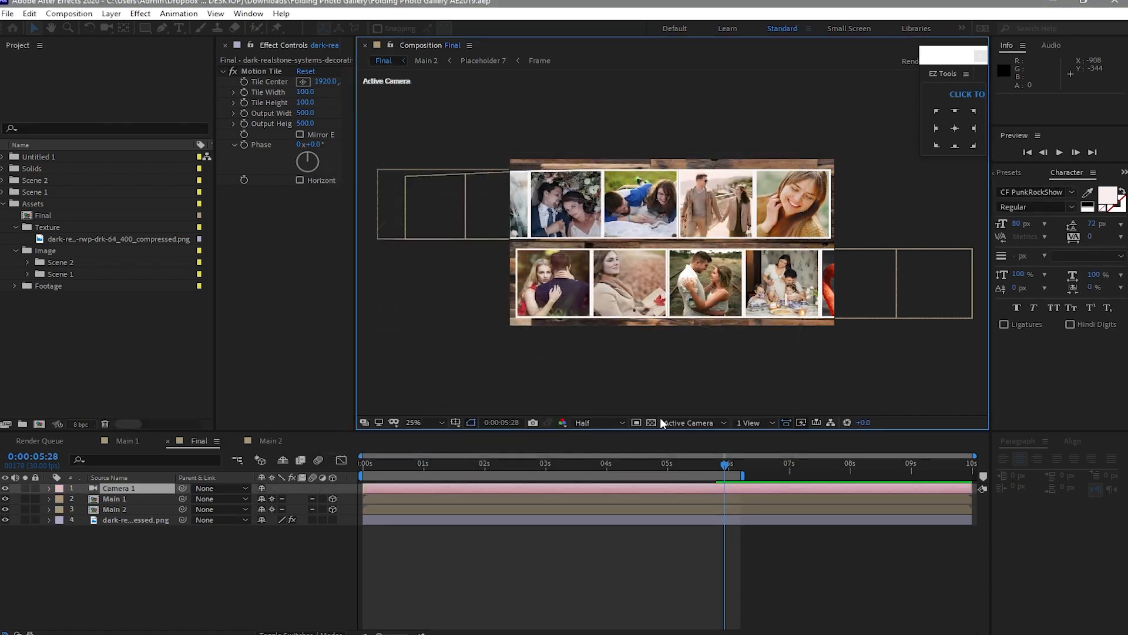
Step: Create a null object and parent Camera 1 to it
left_click(113, 14)
mouse_move(305, 30)
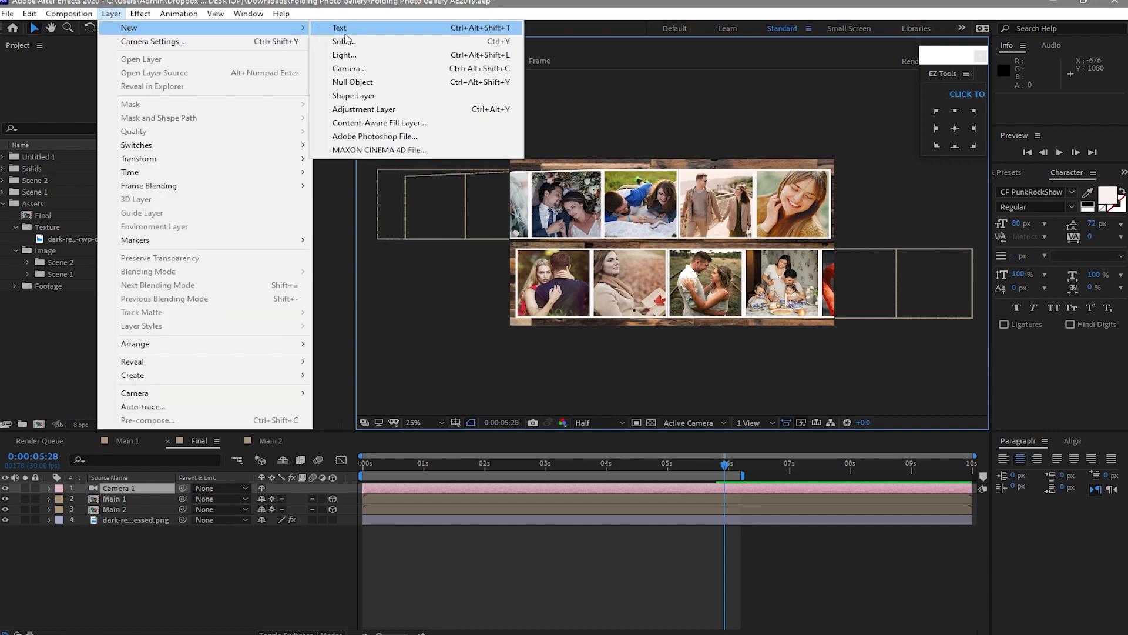
left_click(390, 82)
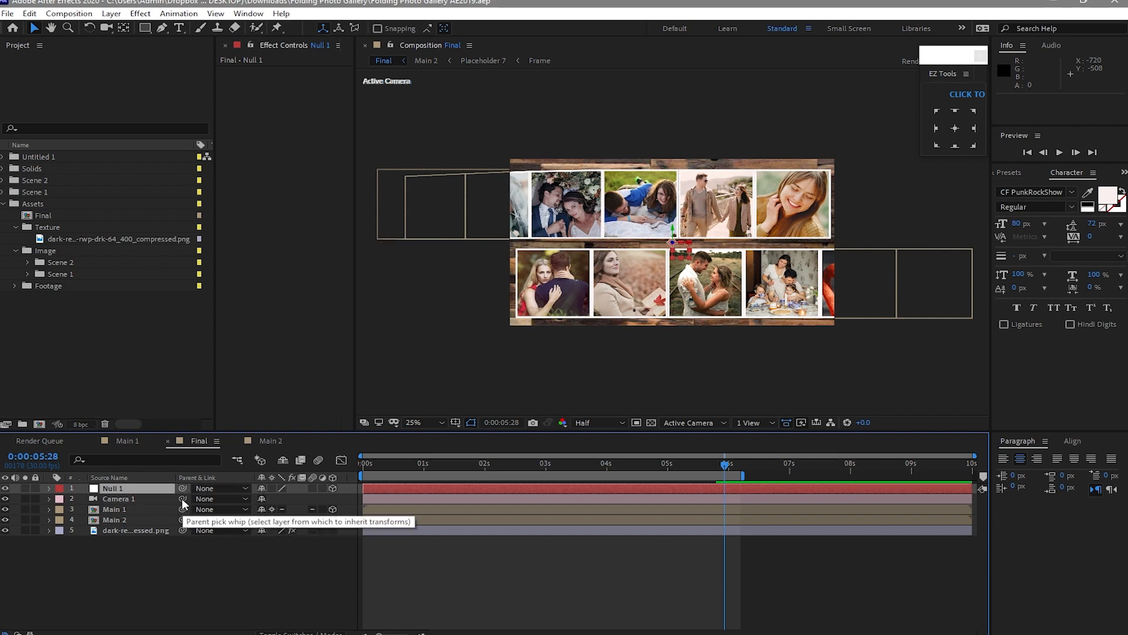
left_click_drag(181, 499, 148, 487)
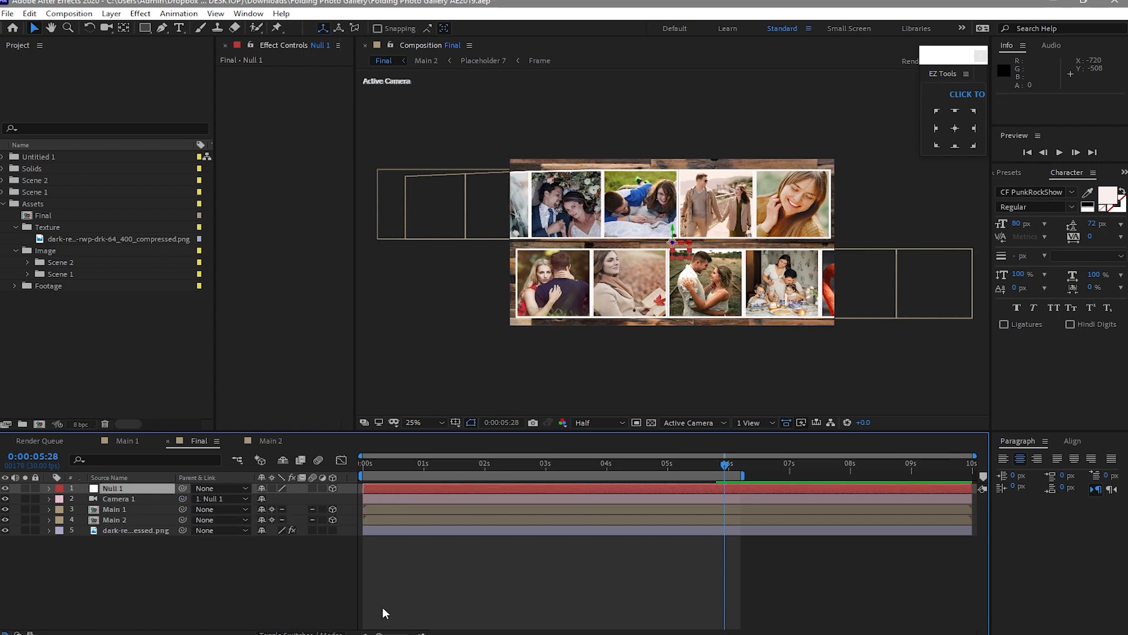
Step: Make the wood texture a 3D layer and set Null 1's X Rotation to 41°
key("r")
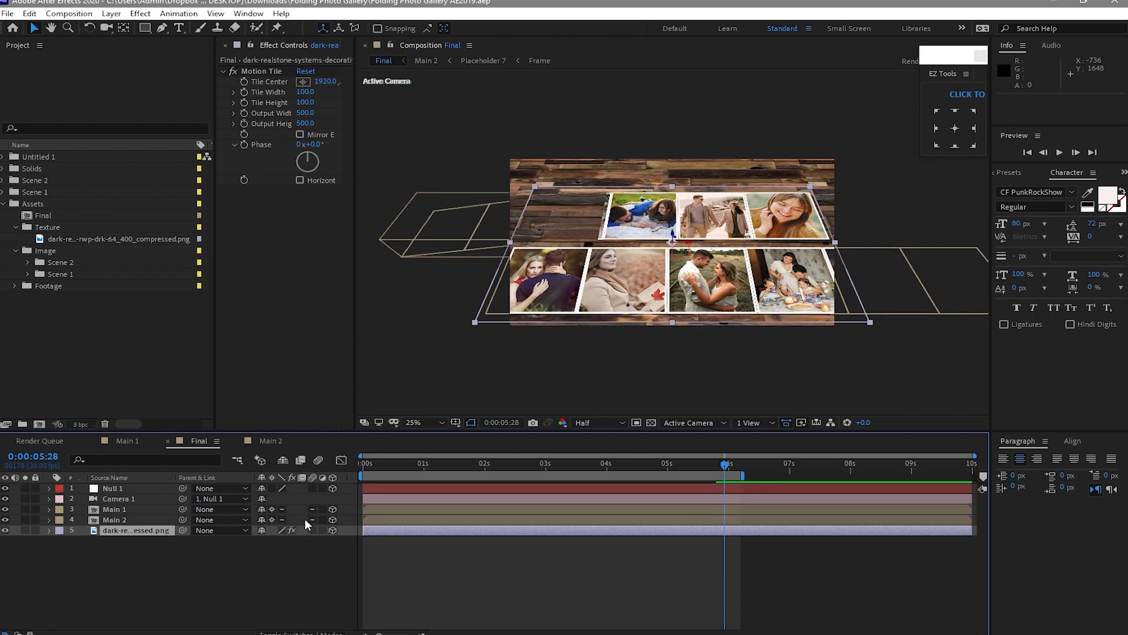
left_click(157, 489)
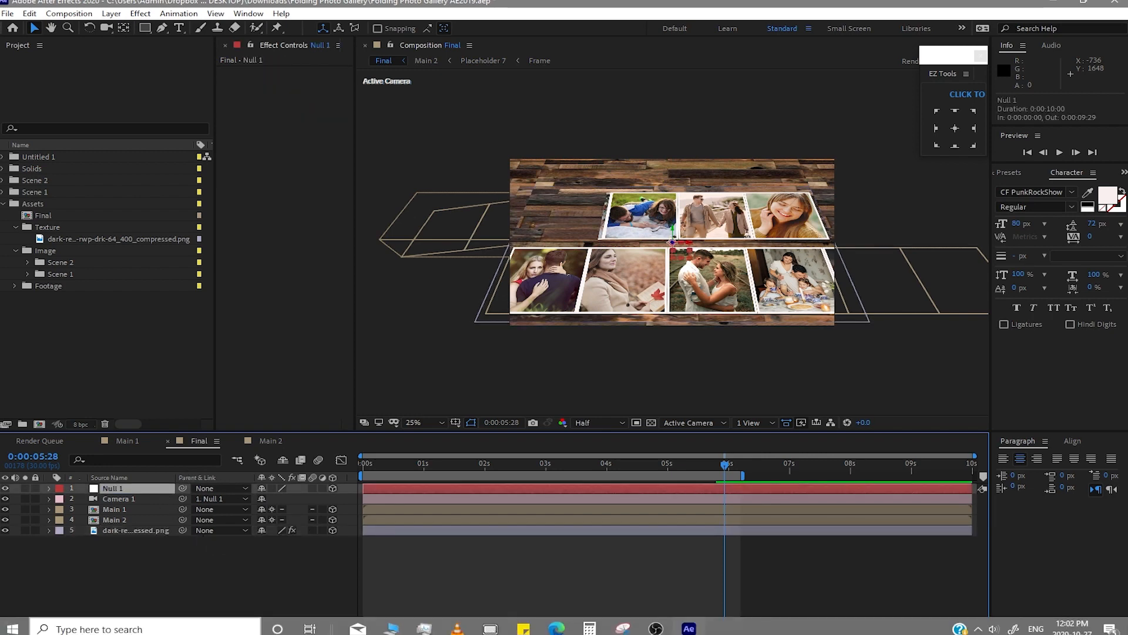
key("r")
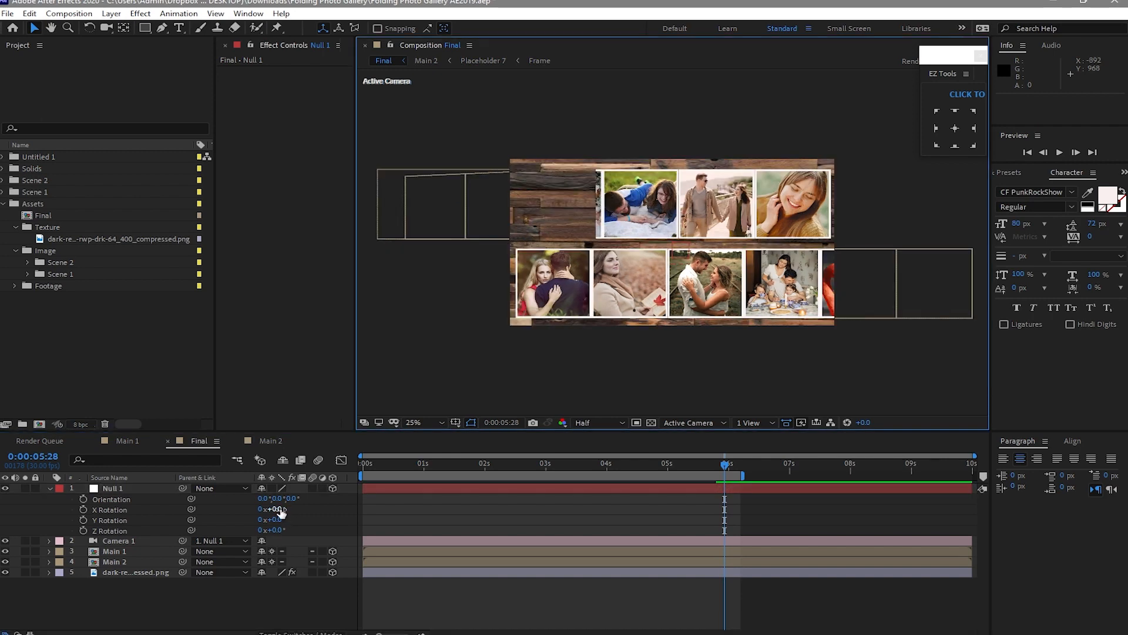
left_click_drag(281, 511, 317, 518)
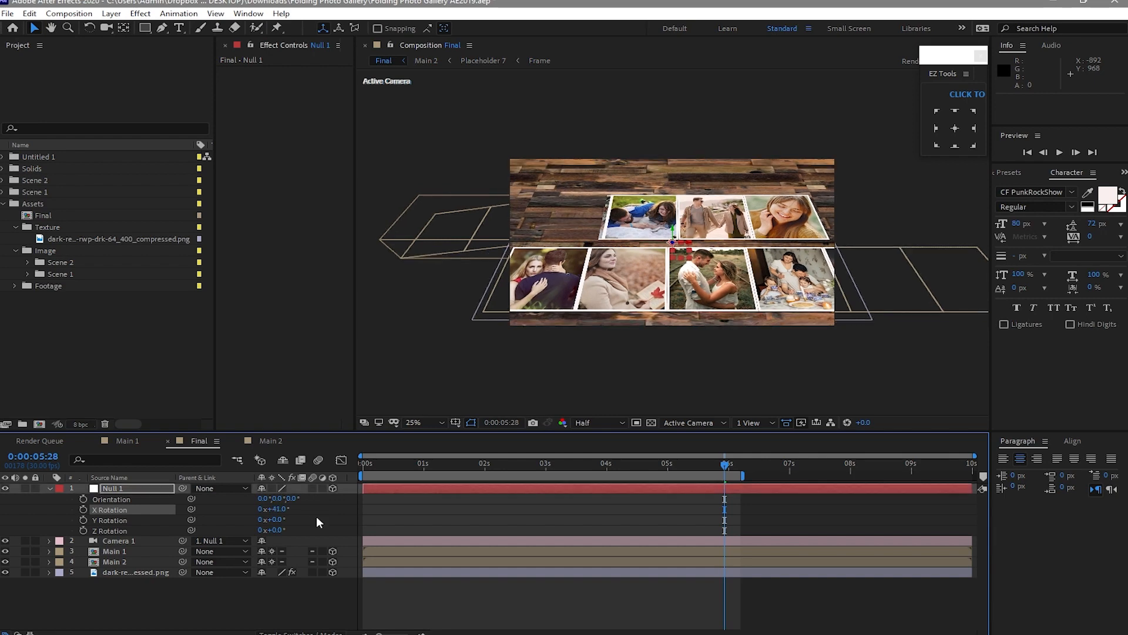
Step: Move Main 1 to position 1266, 188 and Main 2 to 731, 686, and preview the animation
left_click(14, 554)
left_click_drag(13, 552, 32, 559)
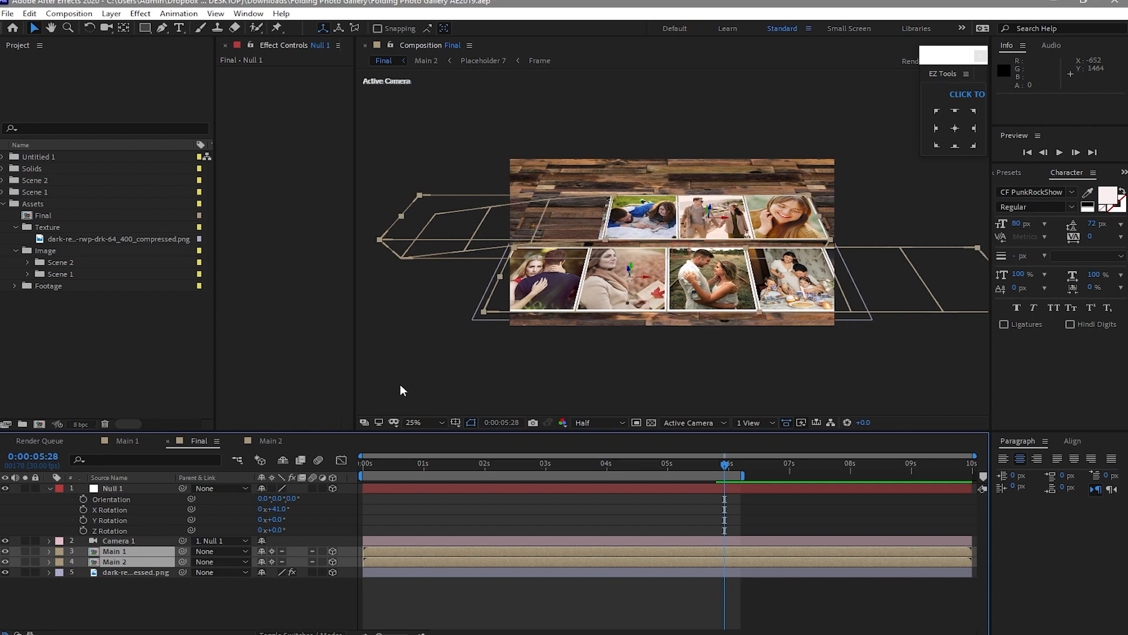
key("p")
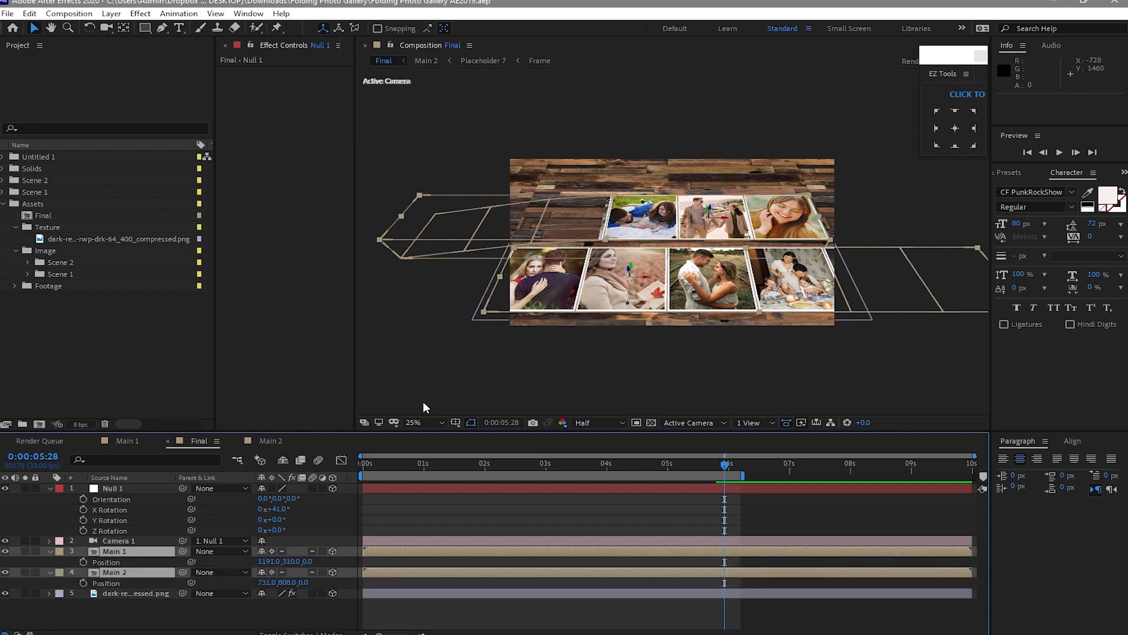
left_click_drag(297, 563, 234, 542)
key("ctrl+shift+a")
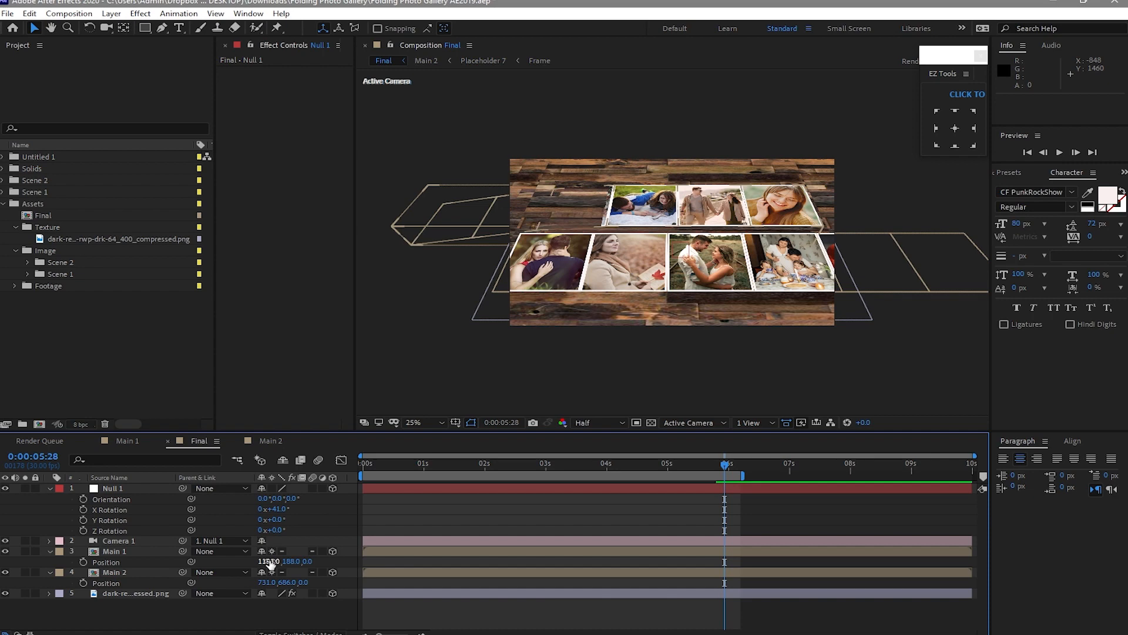
left_click_drag(270, 563, 335, 573)
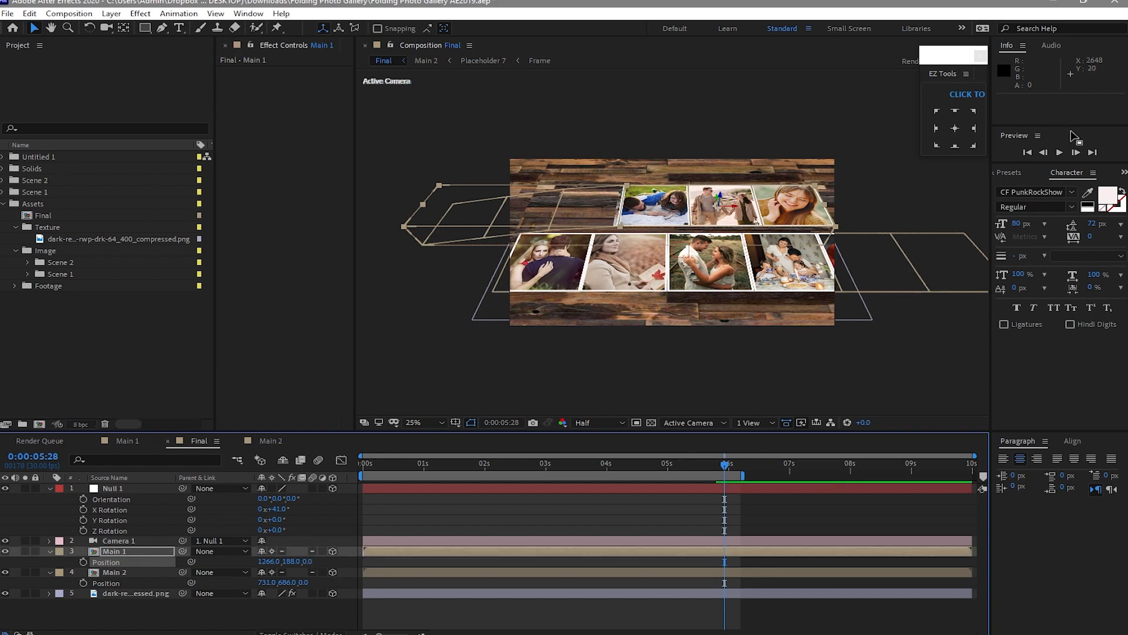
left_click(1059, 150)
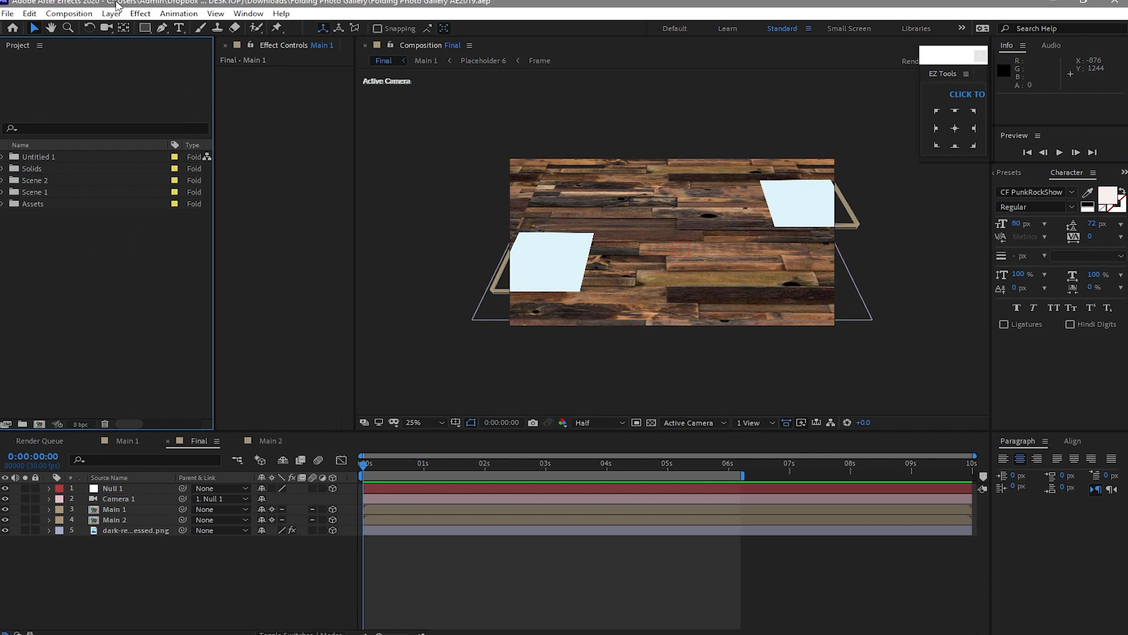
Step: Add a white spot light with 100% intensity, a 90° cone angle and shadow casting to the Final composition
left_click(133, 13)
mouse_move(121, 14)
mouse_move(297, 27)
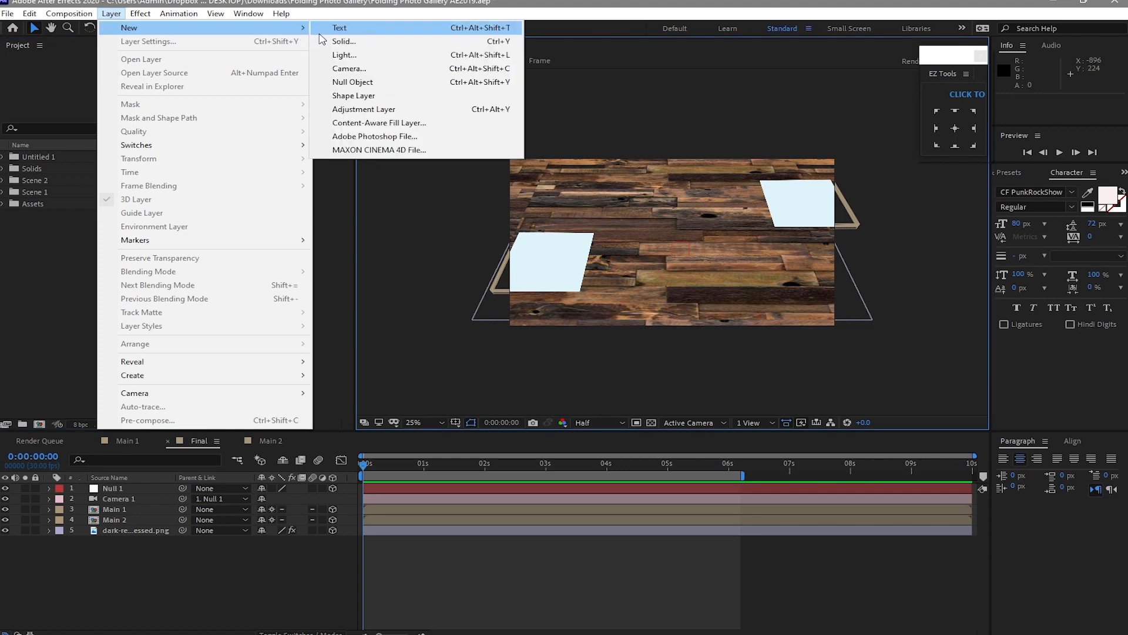
left_click(342, 56)
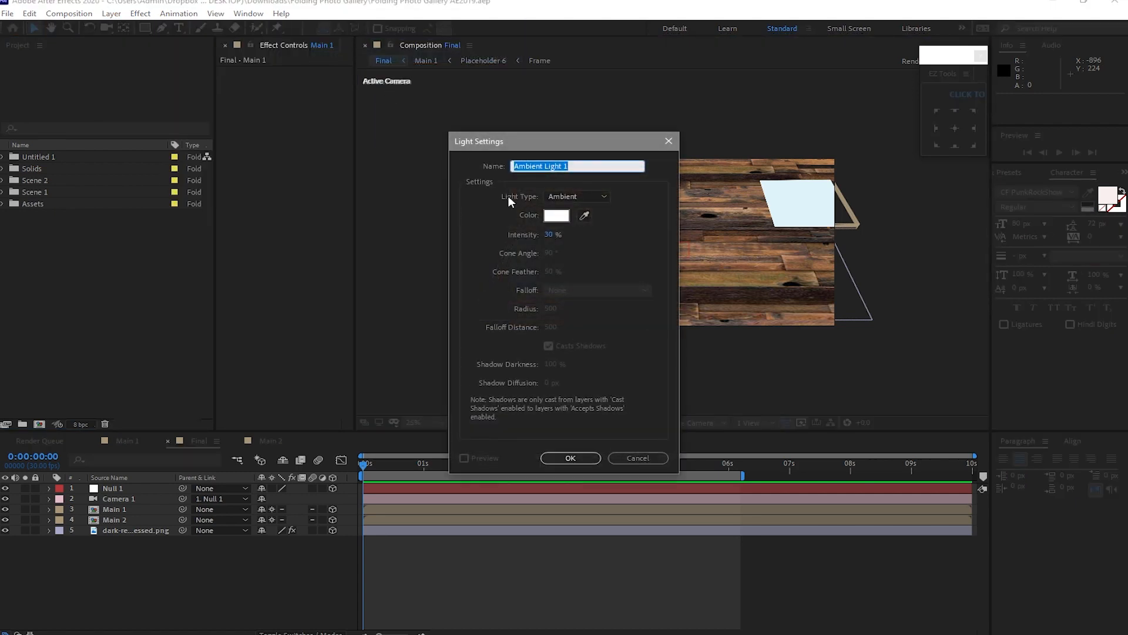
left_click(550, 198)
left_click(551, 222)
left_click_drag(547, 235, 596, 233)
left_click(551, 235)
type("100")
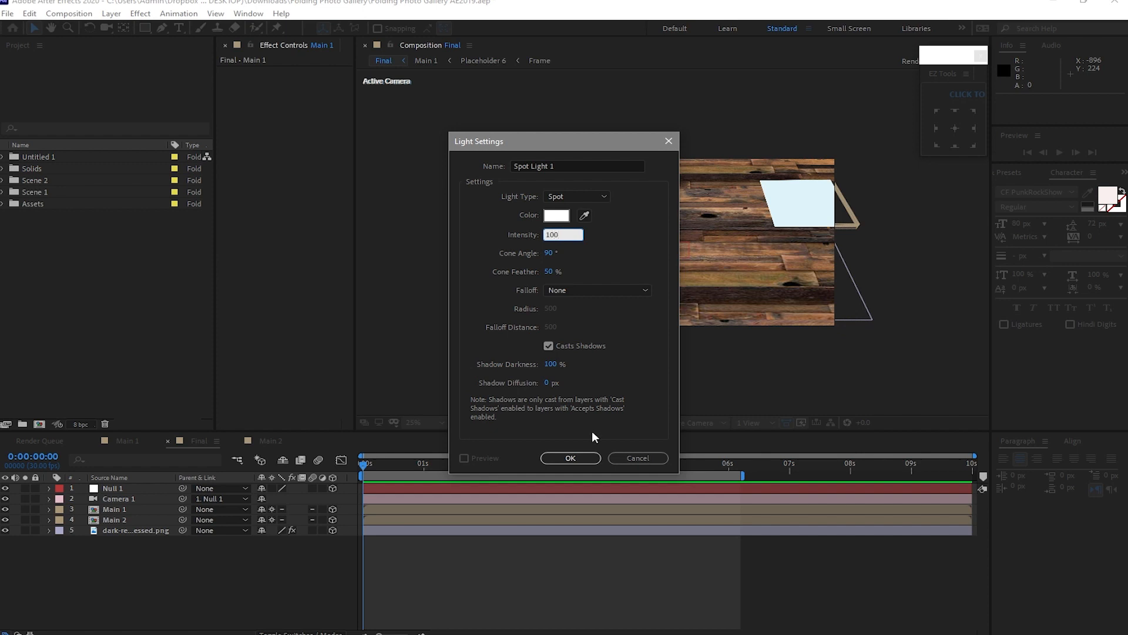
left_click(570, 458)
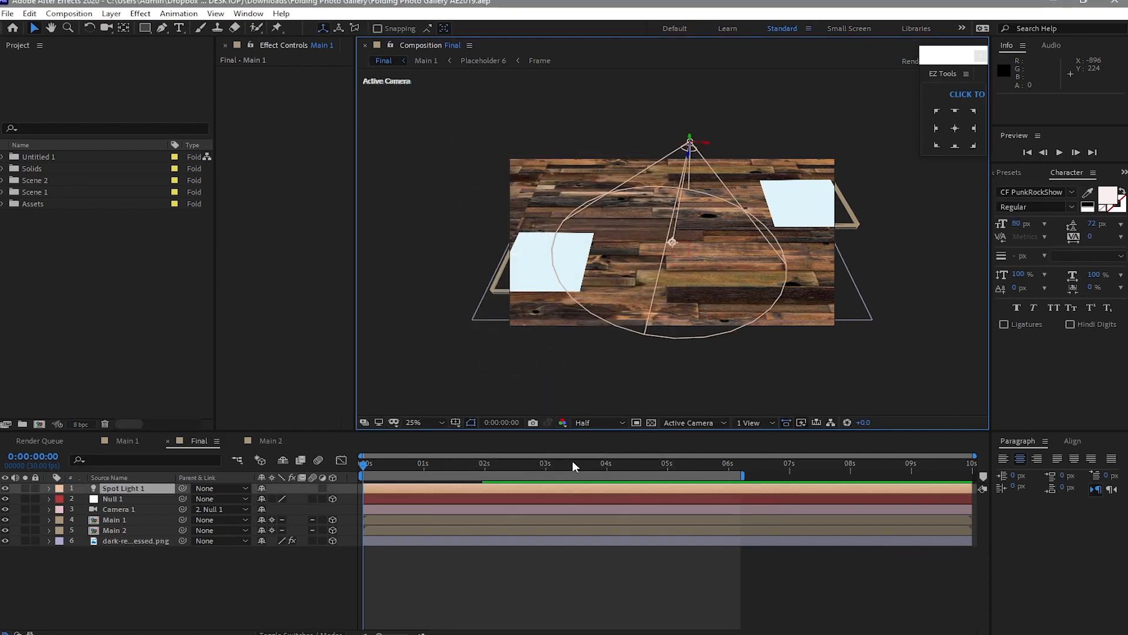
Step: Set Spot Light 1's Shadow Darkness to 50% and Shadow Diffusion to 15 pixels
left_click(47, 487)
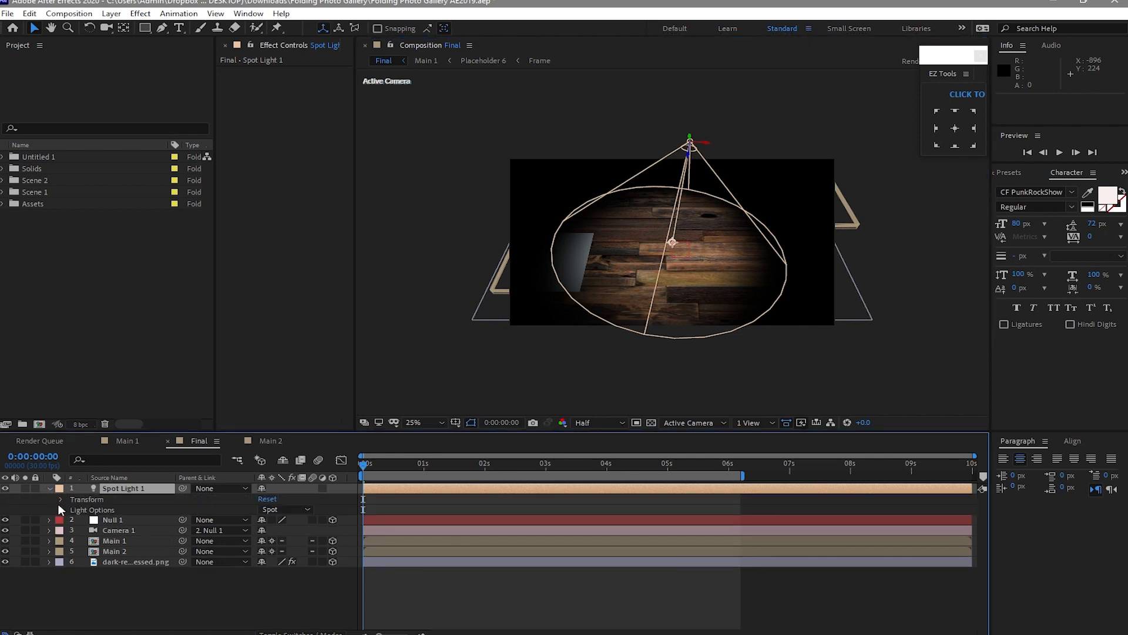
left_click(61, 509)
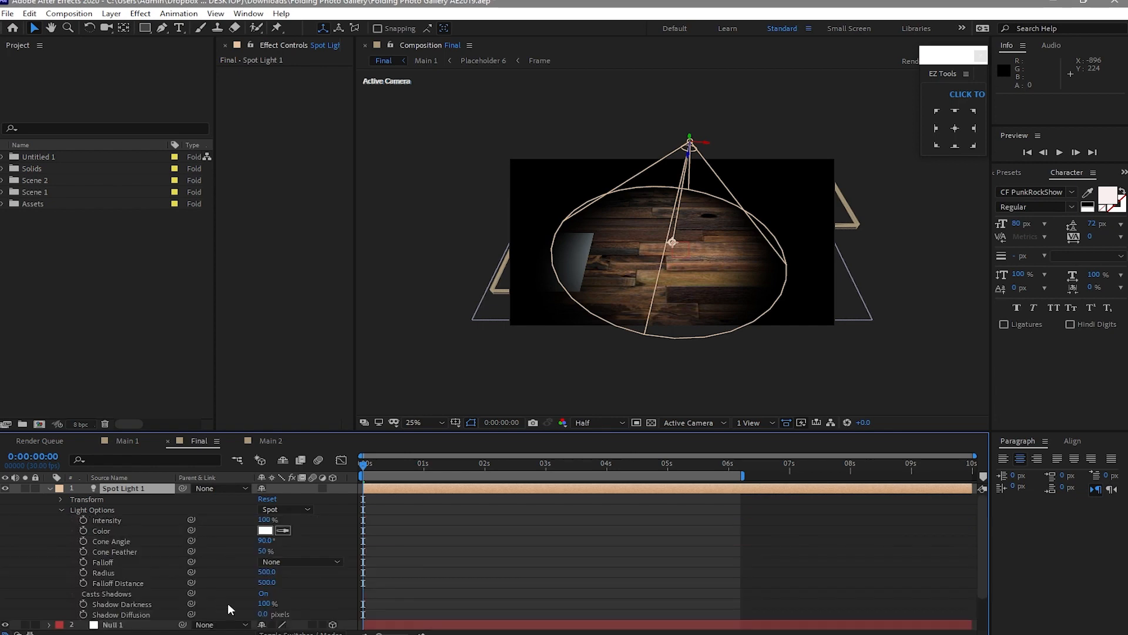
left_click(261, 605)
type("50")
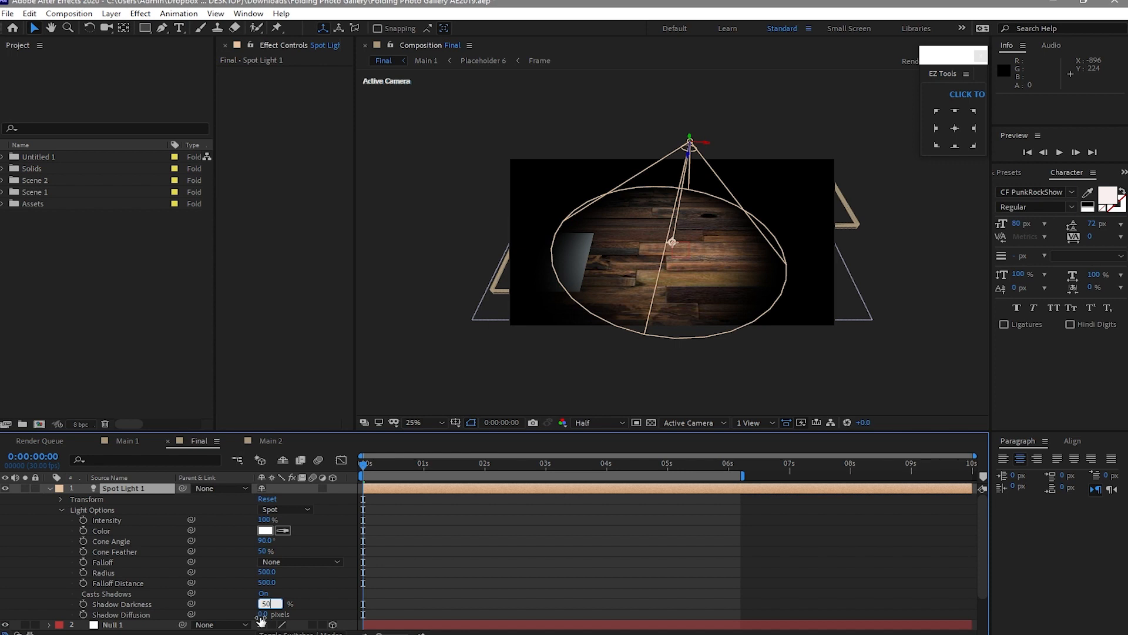
key("Tab")
type("15")
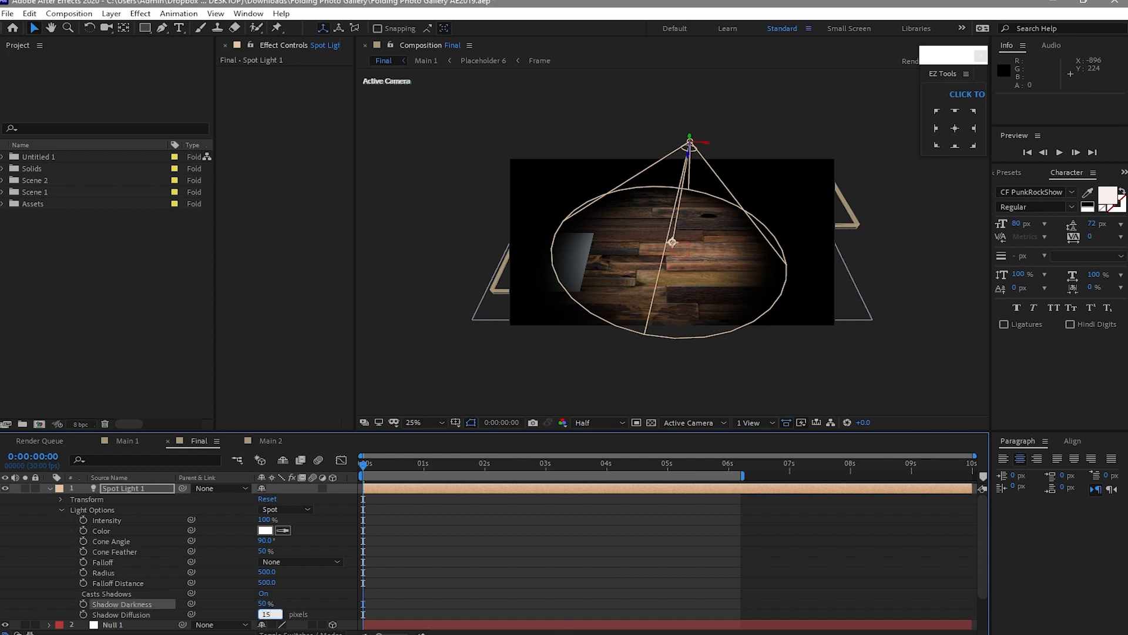
left_click(54, 502)
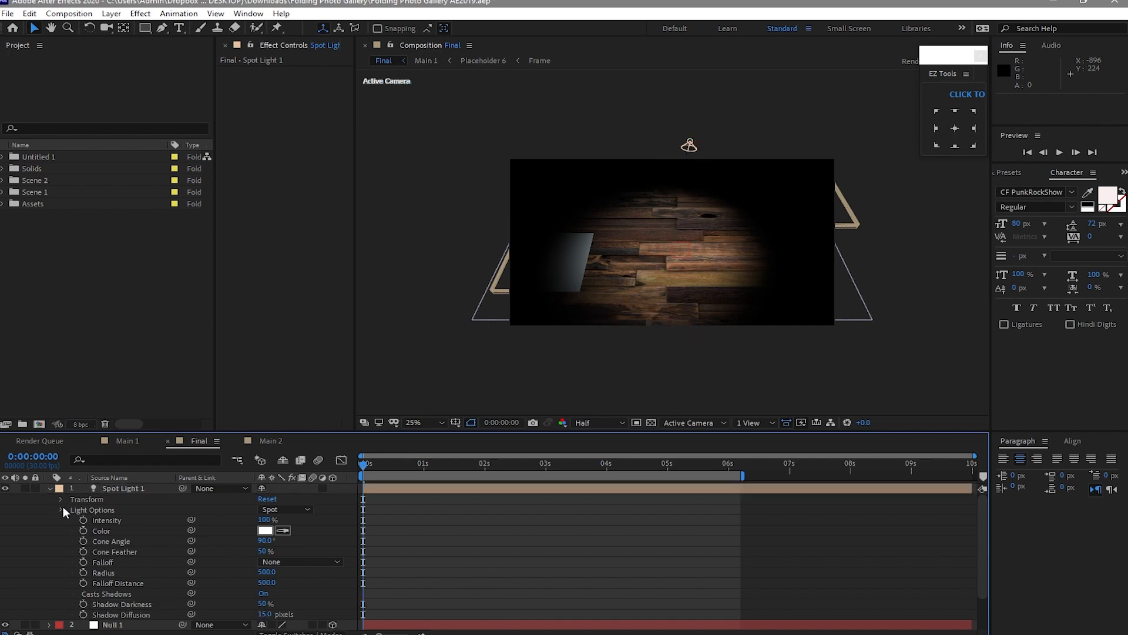
Step: Set Spot Light 1's Position Z to -1079.7 and its Point of Interest Y to 356
left_click(61, 507)
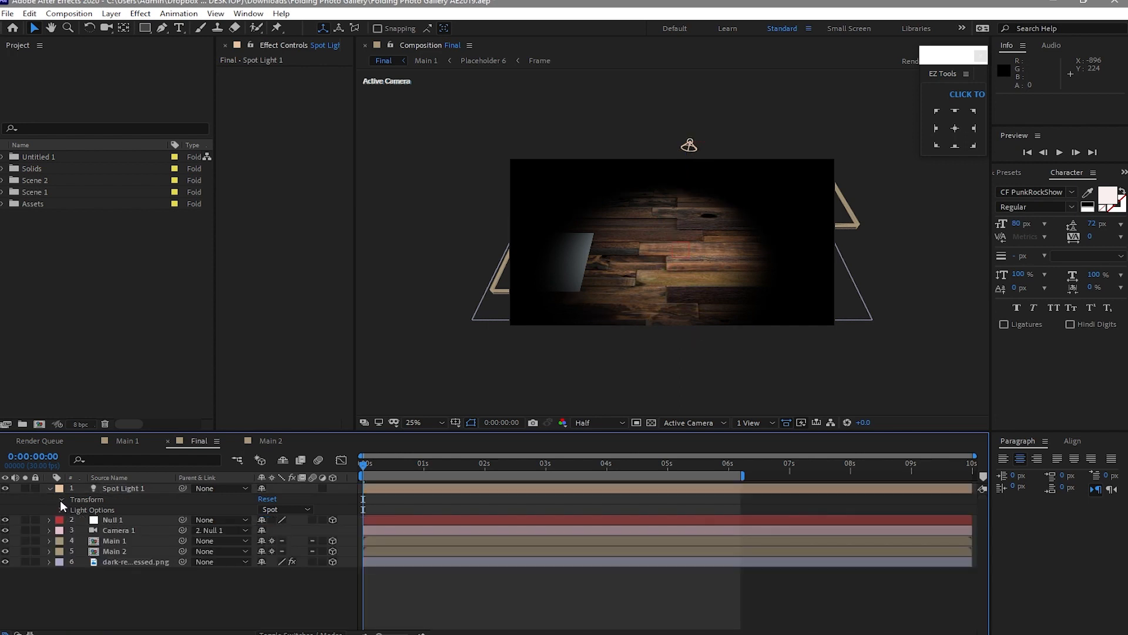
left_click(60, 500)
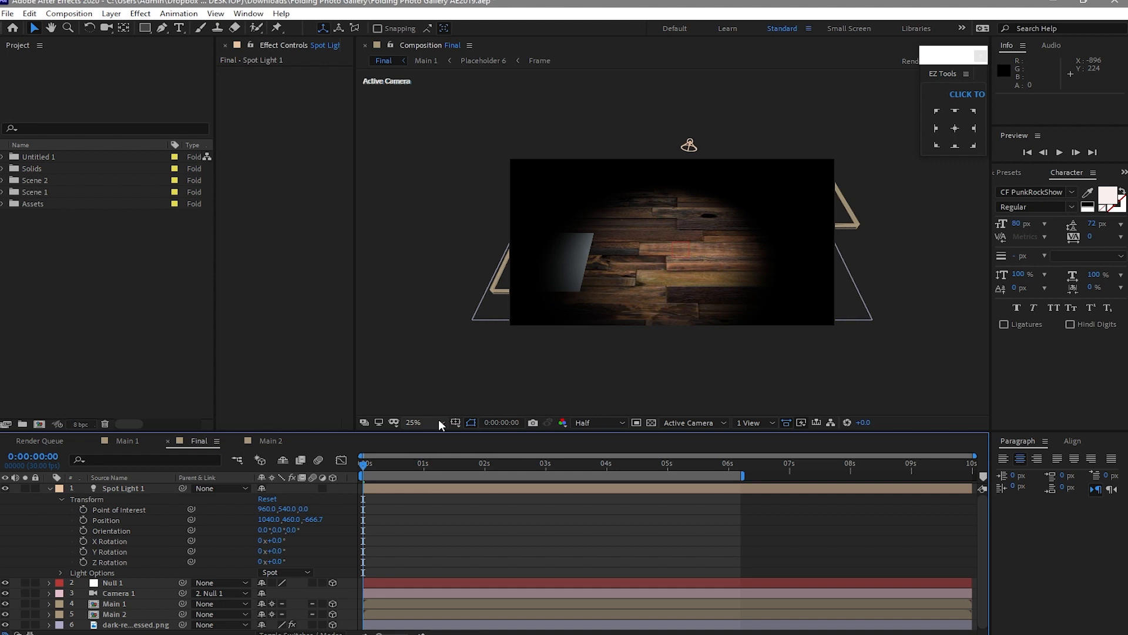
left_click(128, 488)
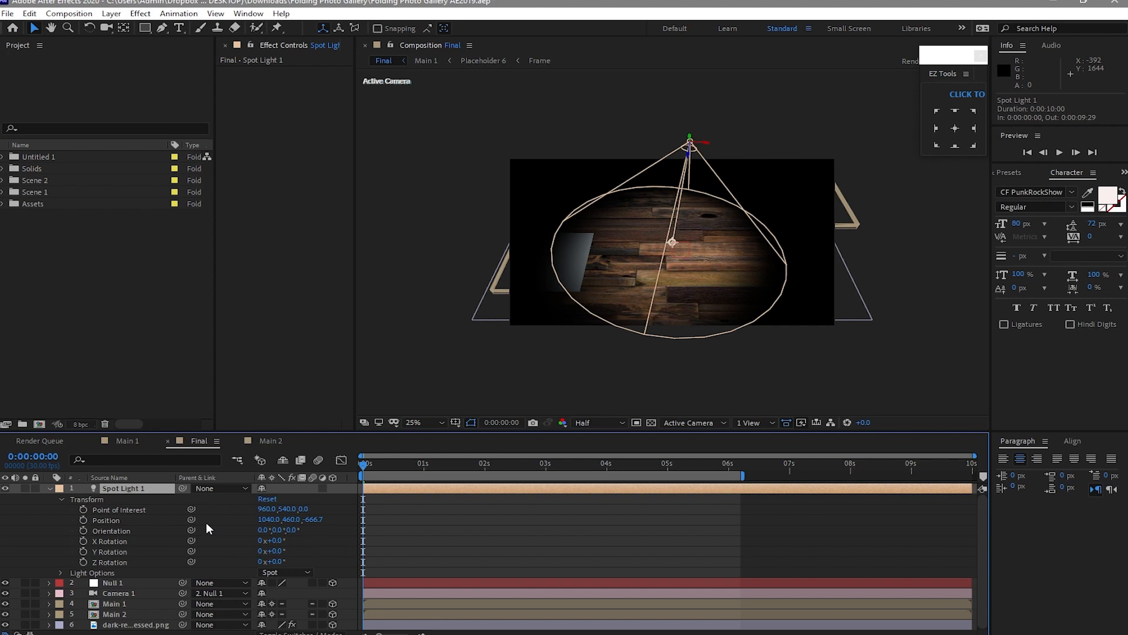
left_click_drag(315, 520, 30, 517)
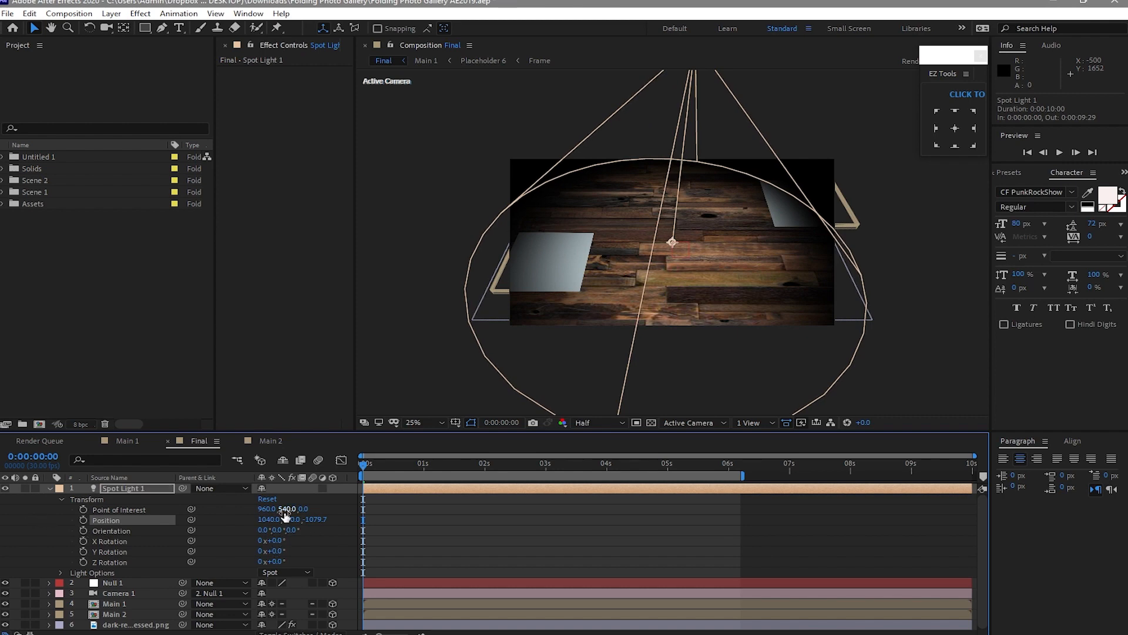
left_click_drag(285, 514, 184, 485)
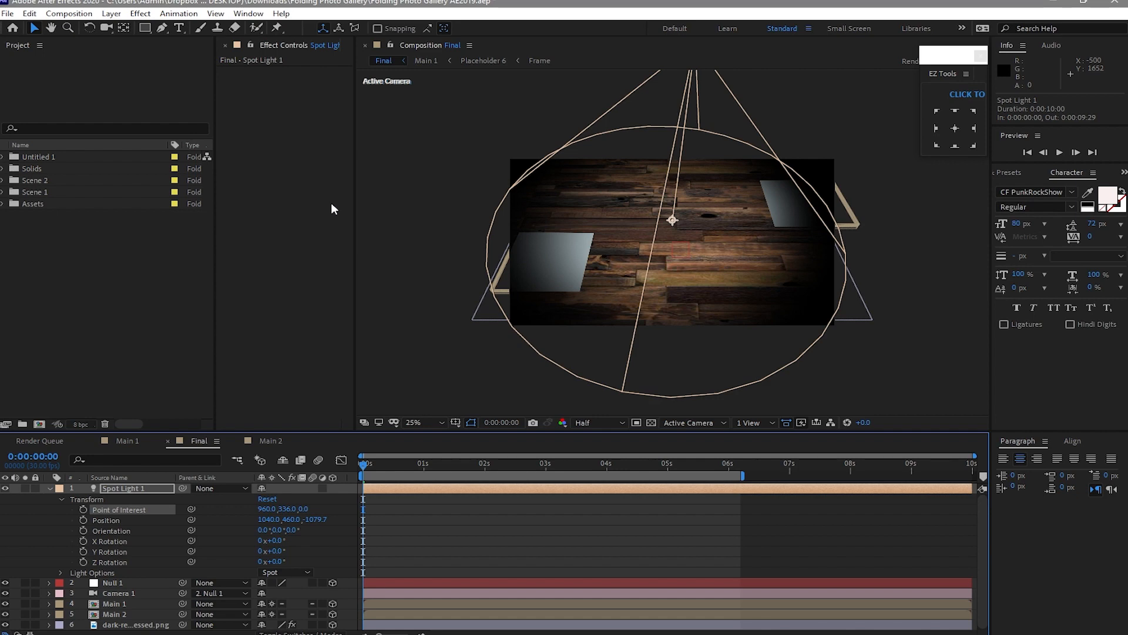
Step: Add a white ambient light with 30% intensity to the Final composition
left_click(111, 14)
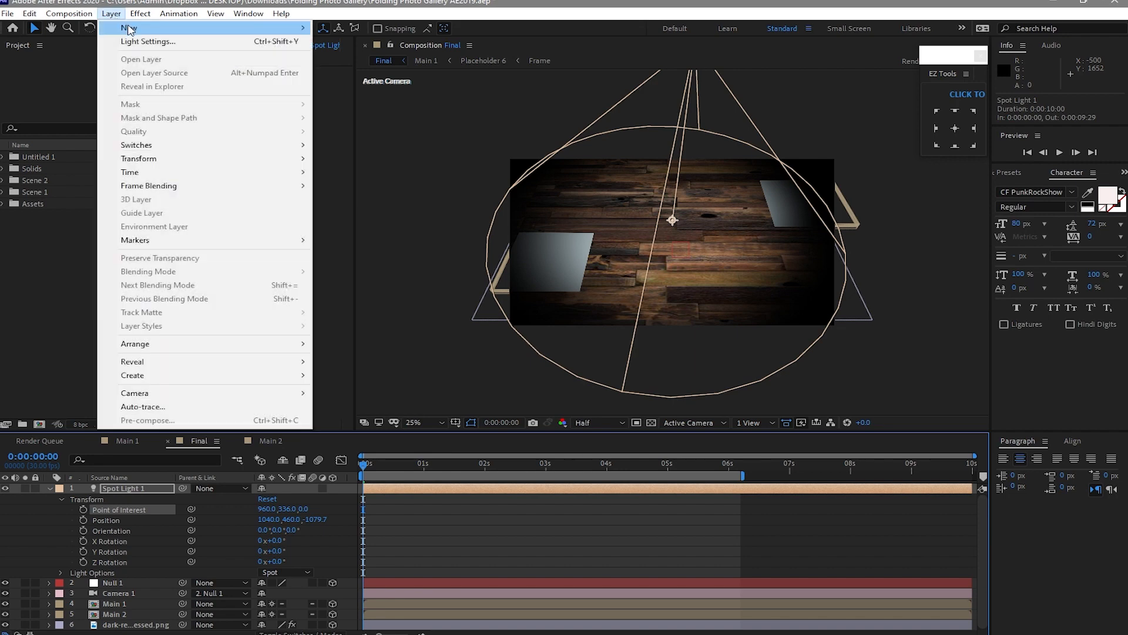
mouse_move(131, 29)
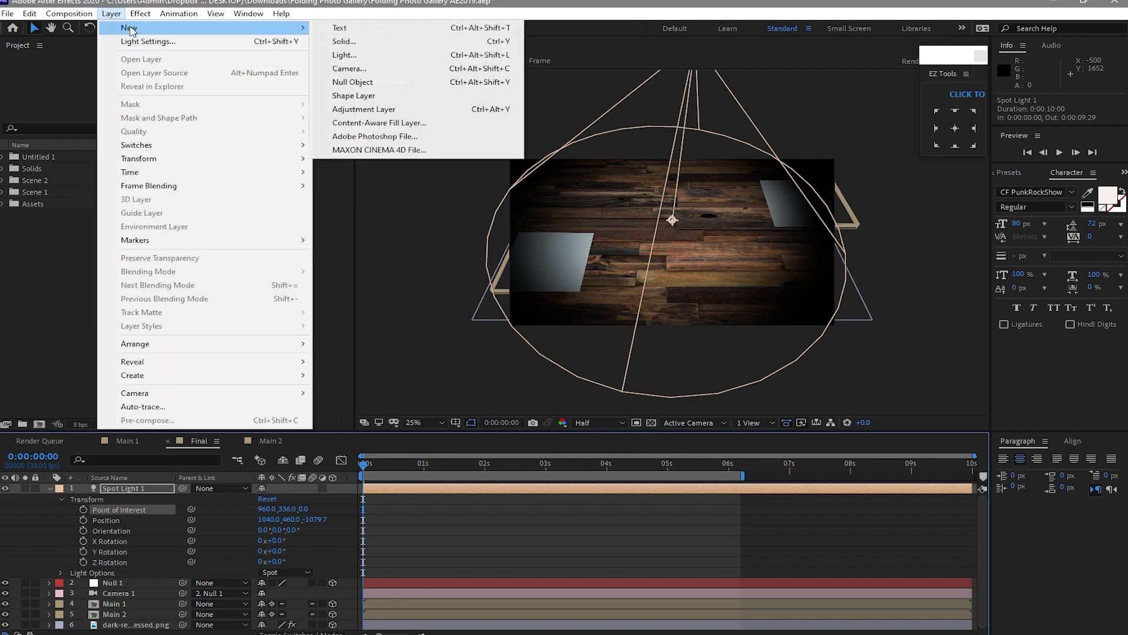
left_click(343, 55)
left_click(576, 196)
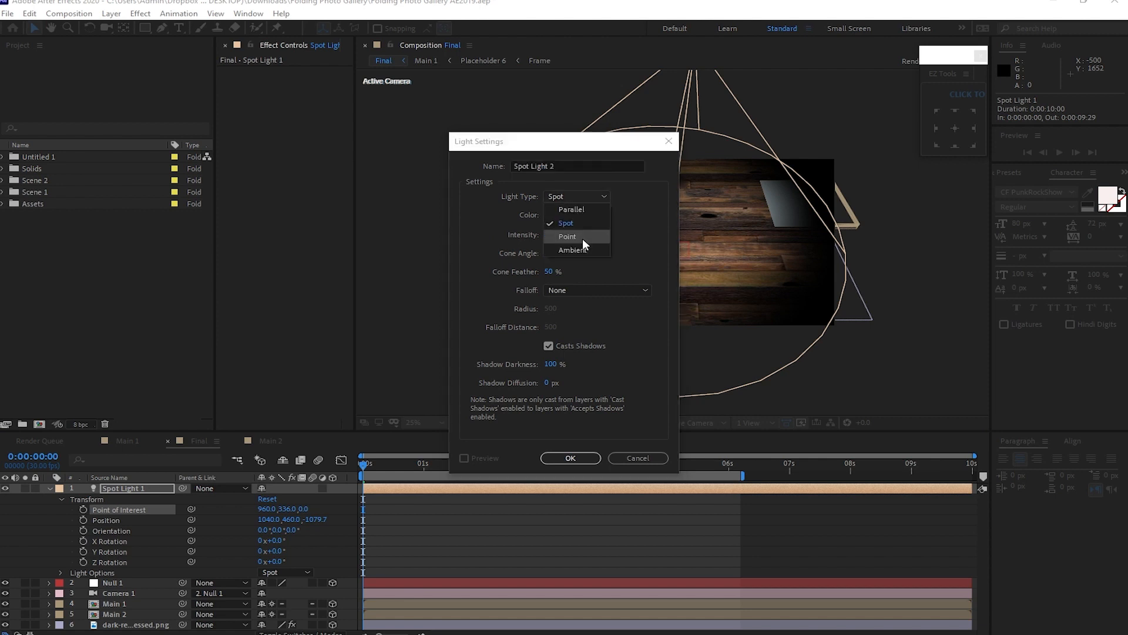
left_click(586, 249)
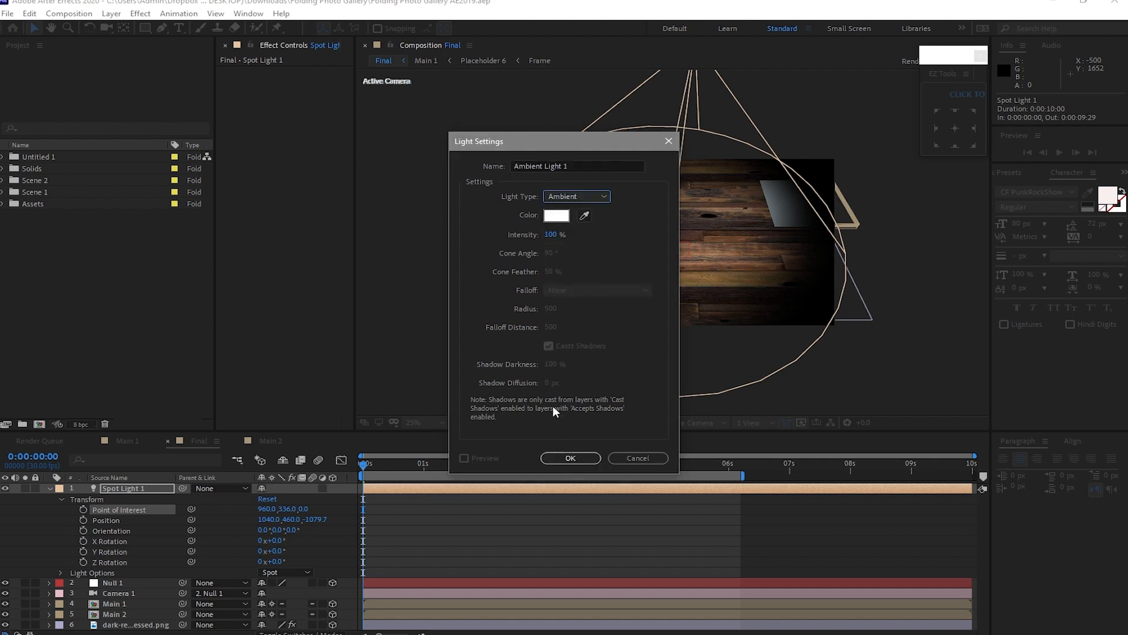
left_click(550, 235)
type("3")
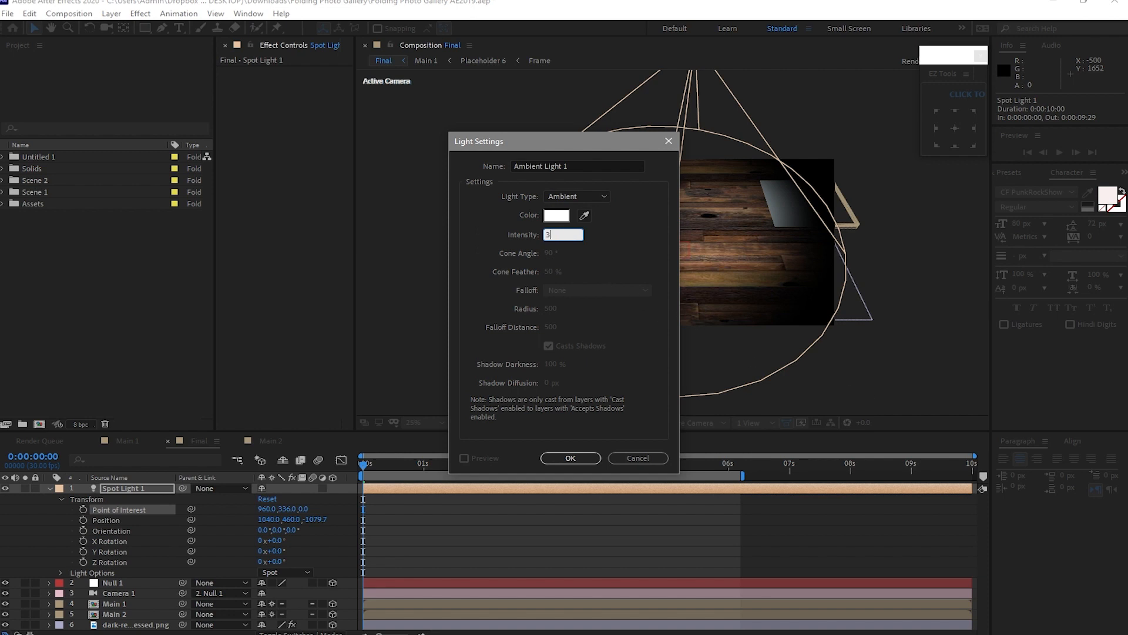
type("0")
left_click(568, 458)
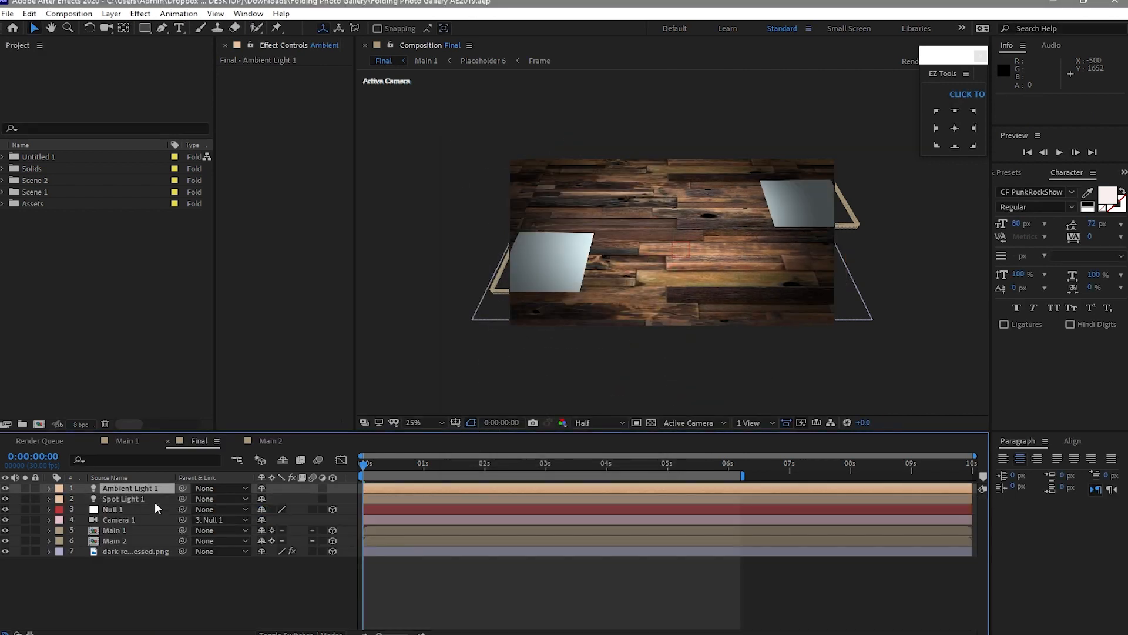
Step: In the Main 1 composition, turn on Casts Shadows for the Placeholder 1 to Placeholder 6 layers
left_click(128, 440)
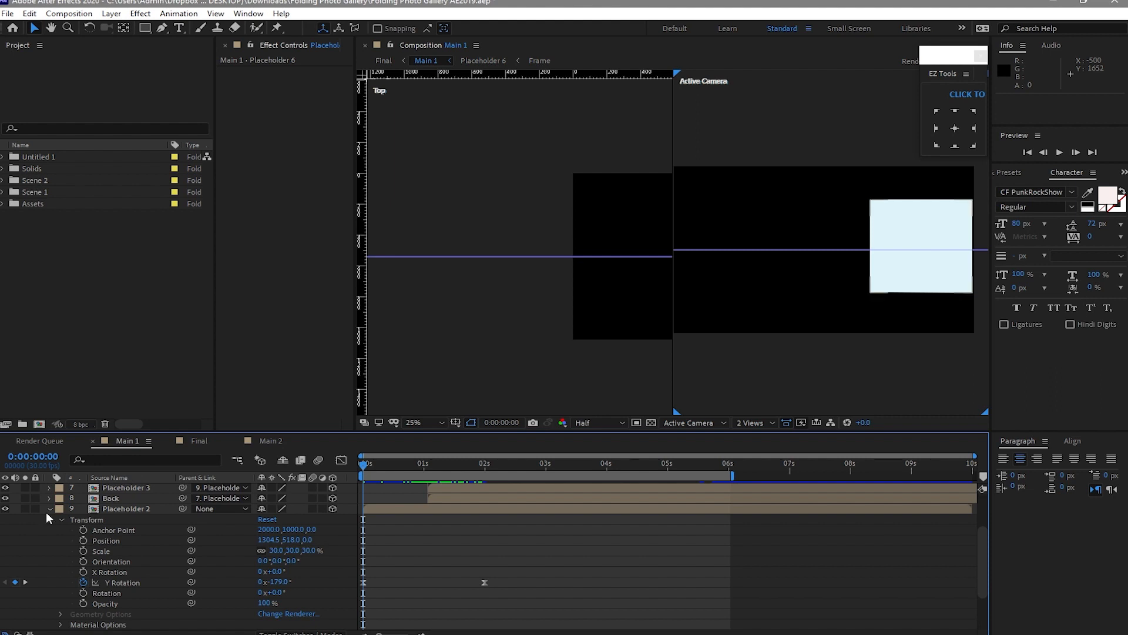
left_click(50, 509)
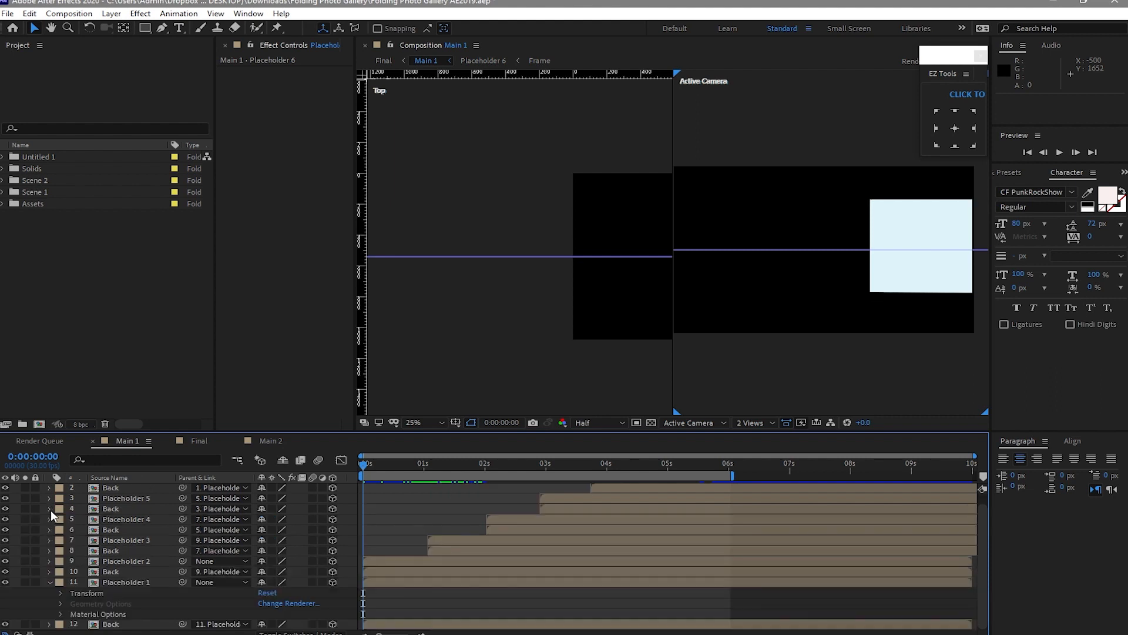
left_click(49, 580)
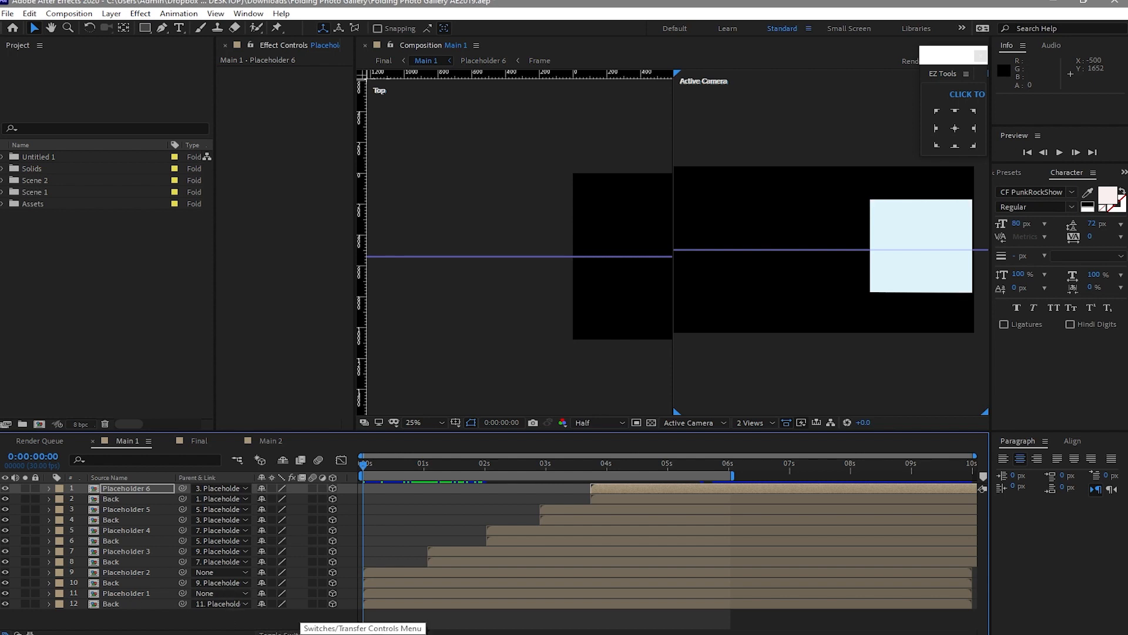
left_click(131, 510, "ctrl")
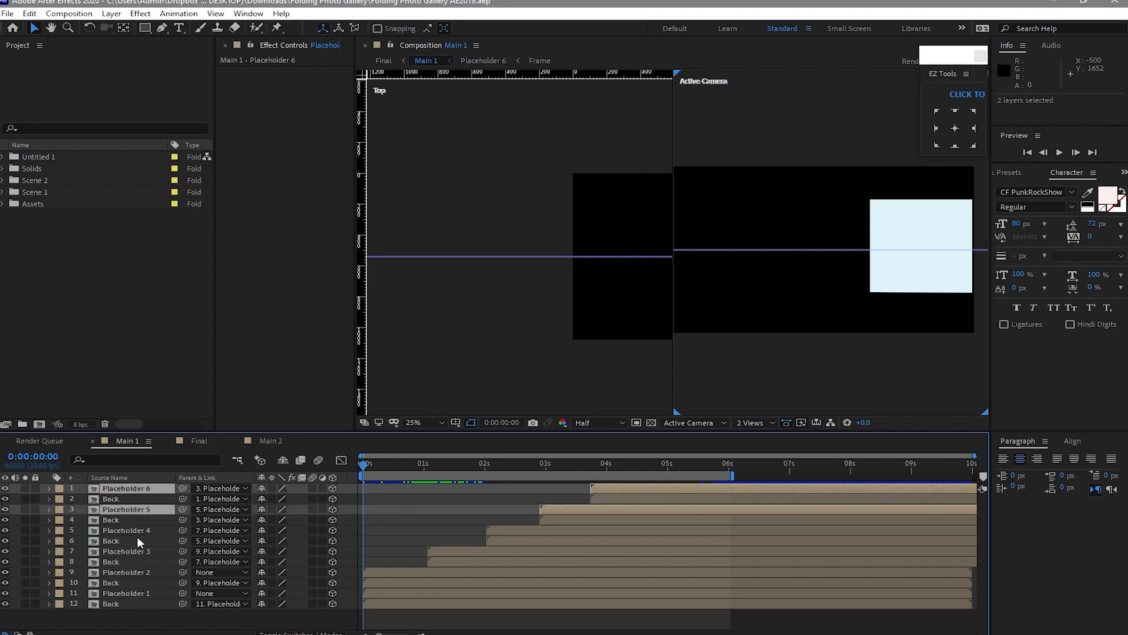
left_click(131, 530, "ctrl")
left_click(136, 552, "ctrl")
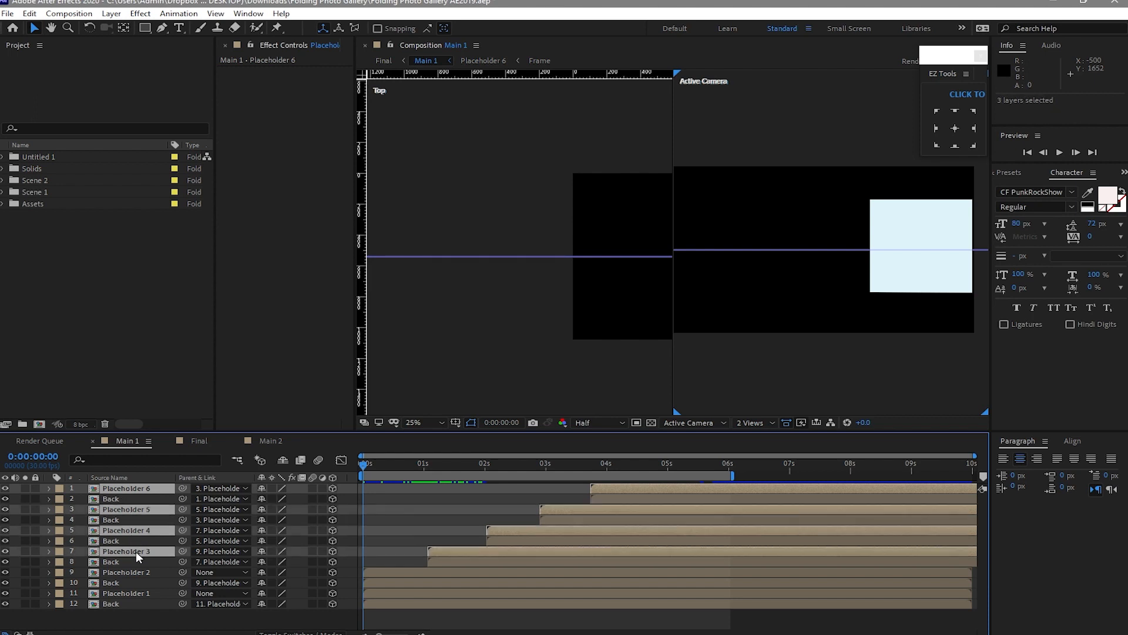
left_click(142, 573, "ctrl")
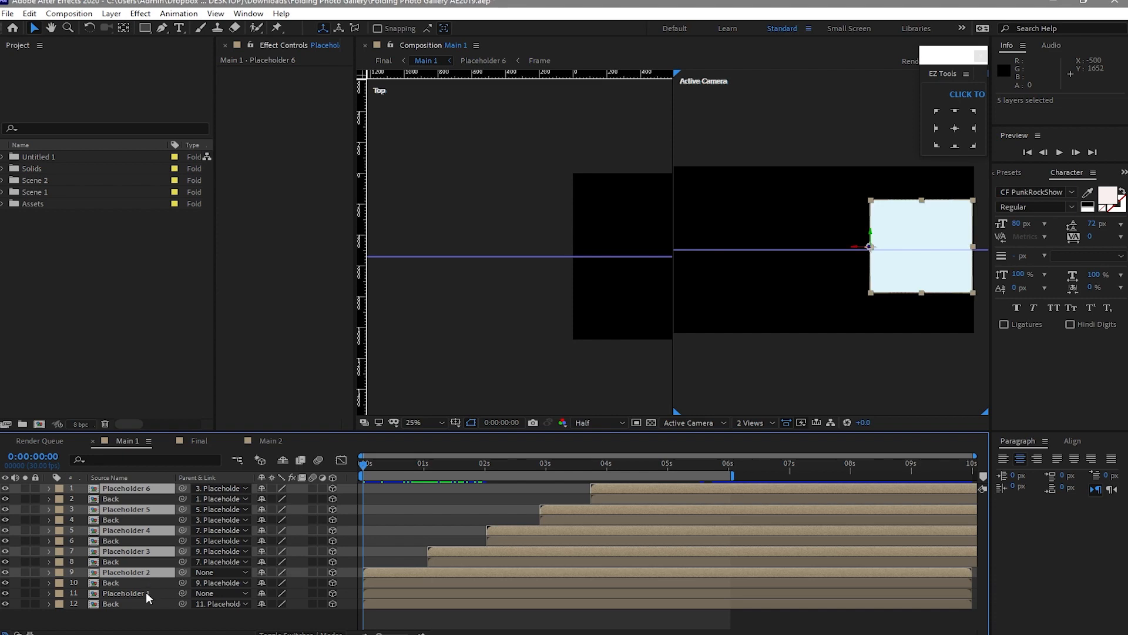
left_click(145, 592, "ctrl")
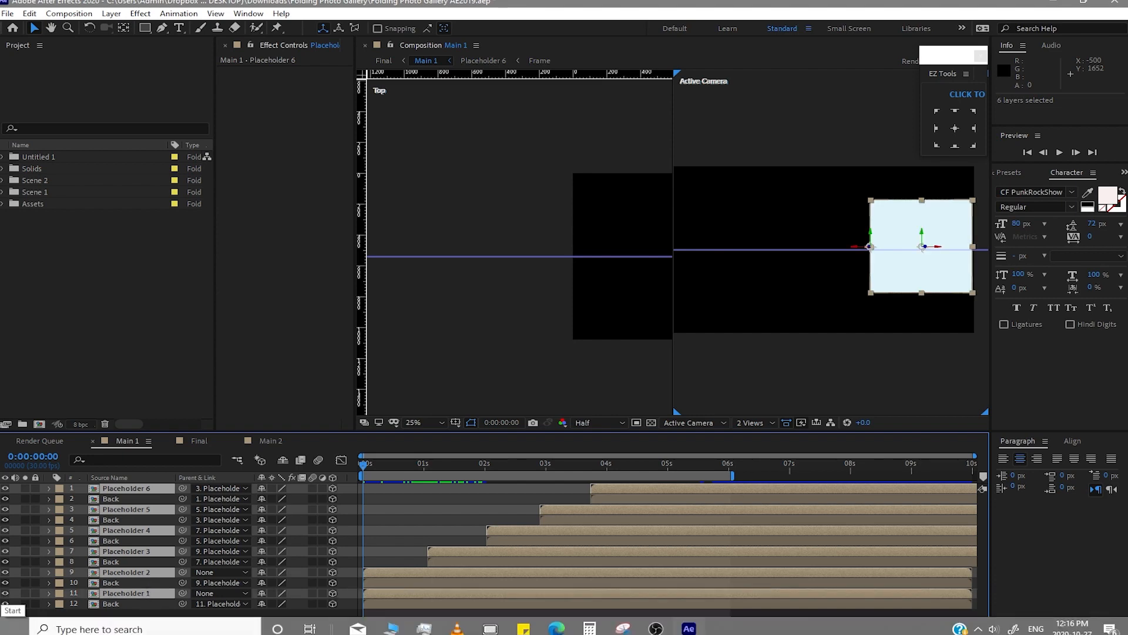
left_click(46, 489)
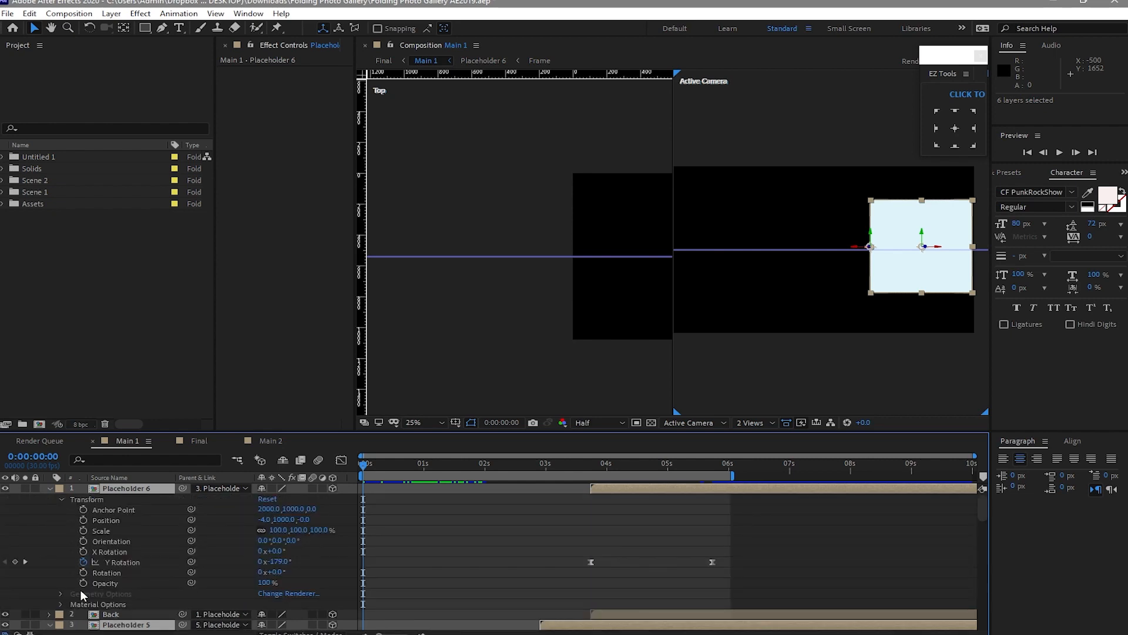
left_click(60, 604)
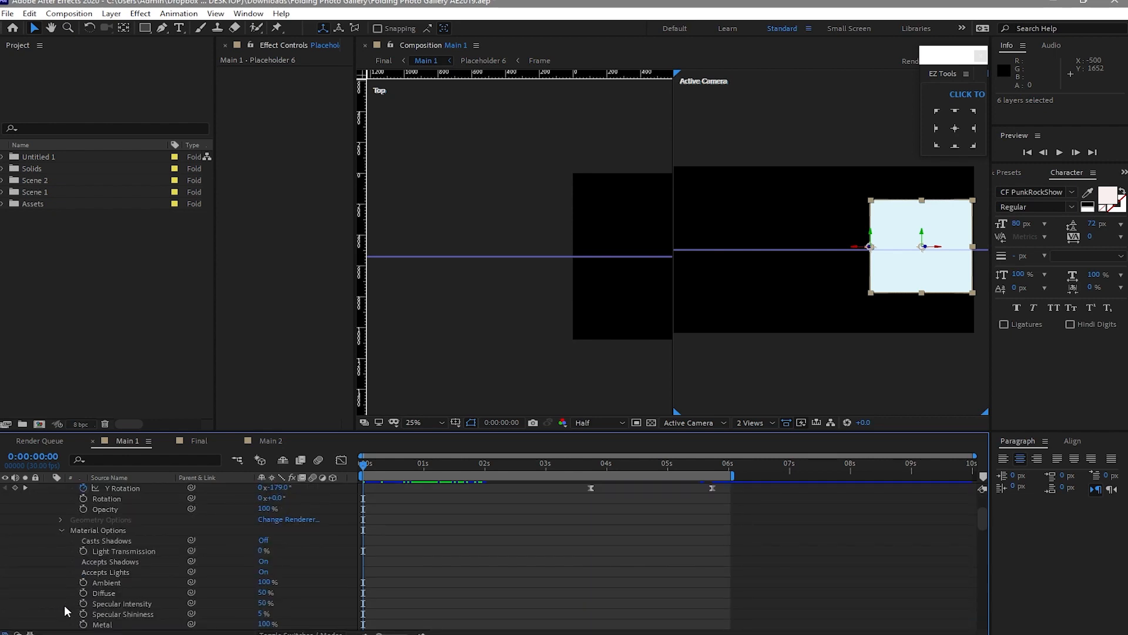
left_click(263, 541)
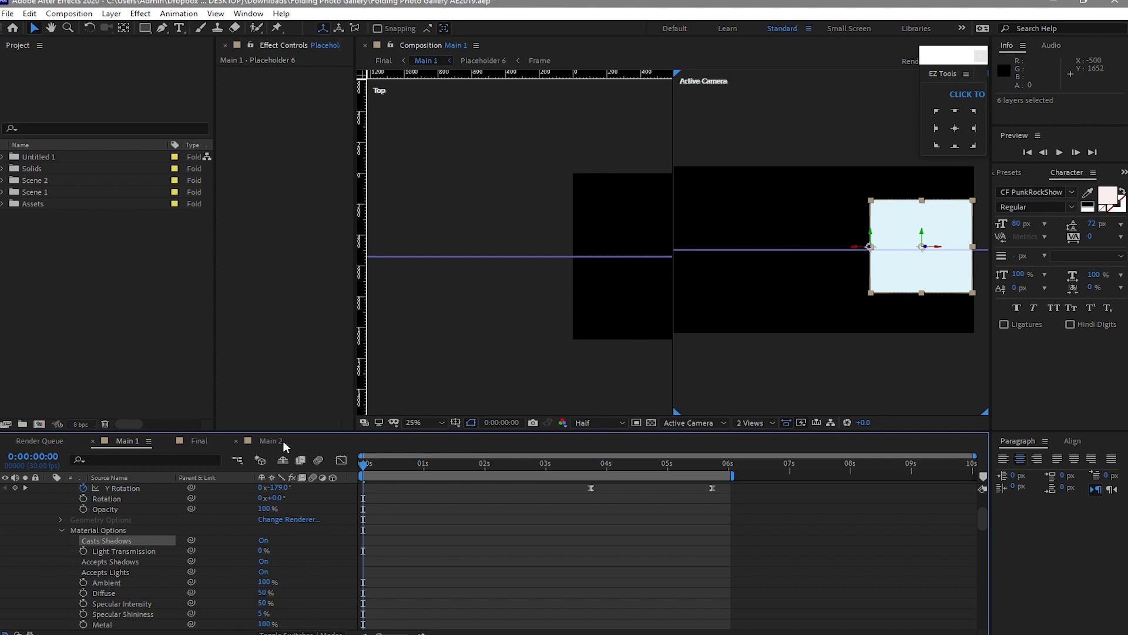
Step: Select the Placeholder 7 to Placeholder 12 layers in the Main 2 composition, leaving out the Back 2 layers
left_click(268, 441)
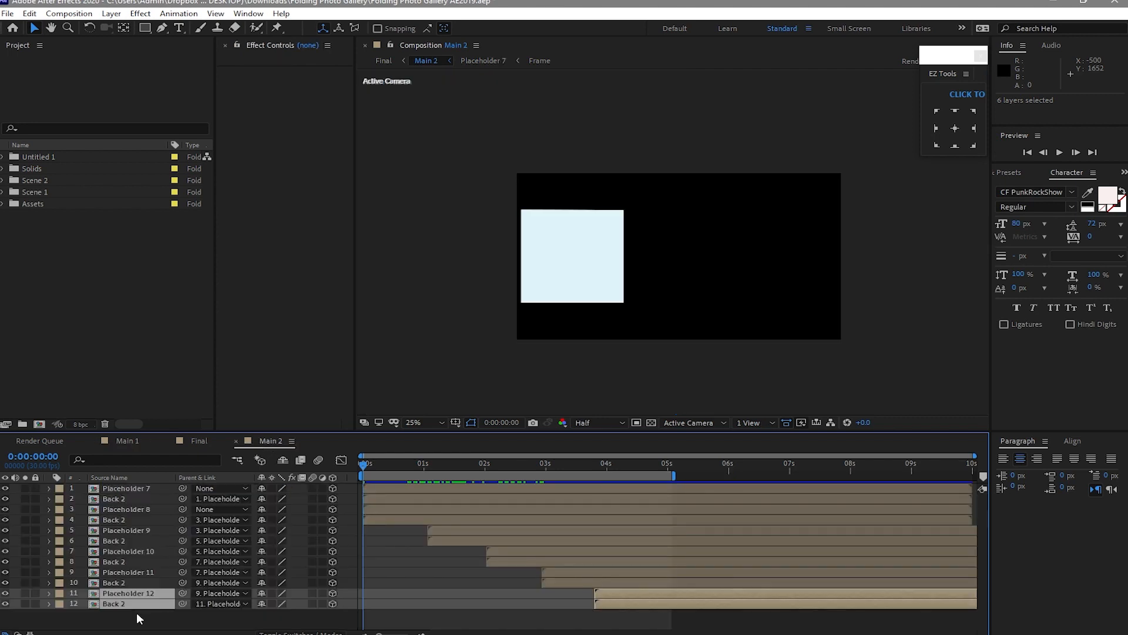
mouse_move(278, 633)
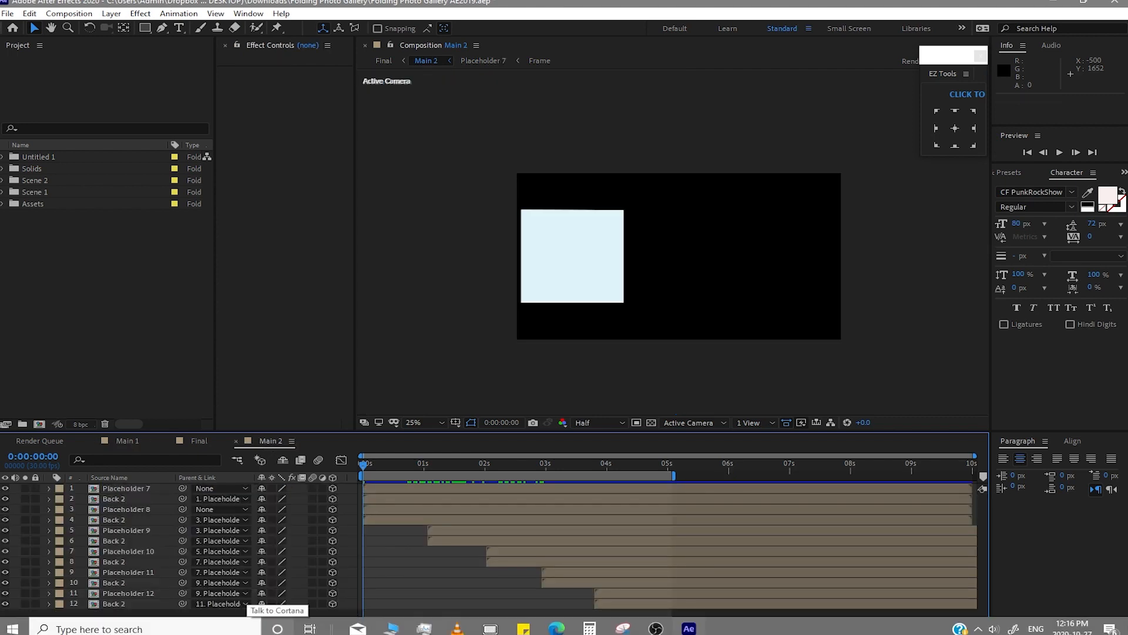
left_click(126, 488)
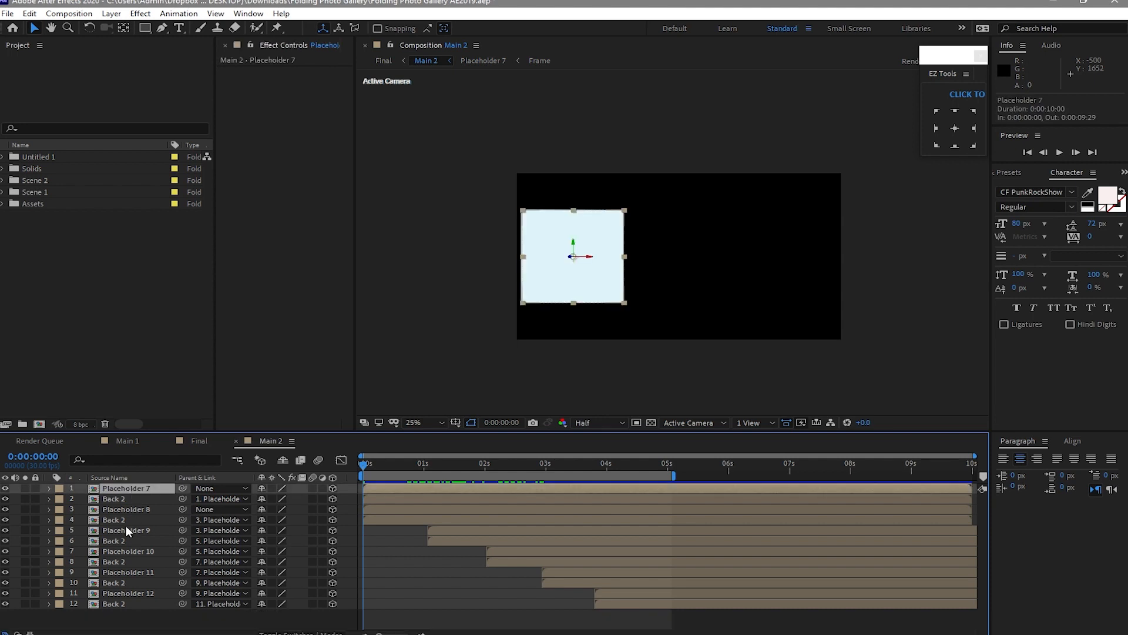
left_click(112, 507, "ctrl")
left_click(118, 530, "ctrl")
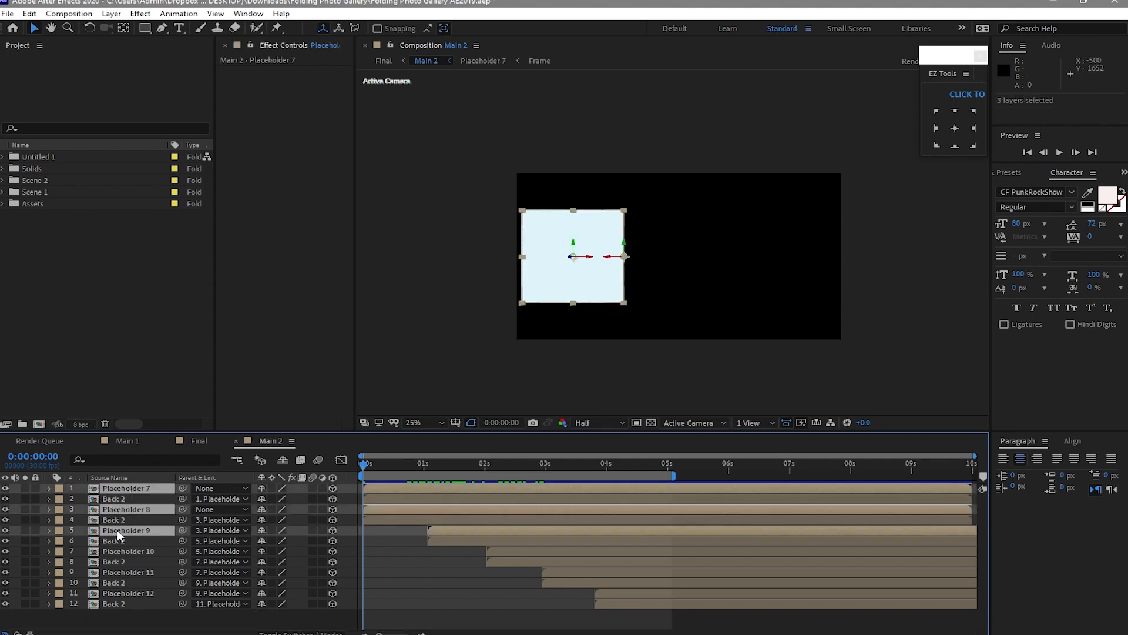
left_click(121, 551, "ctrl")
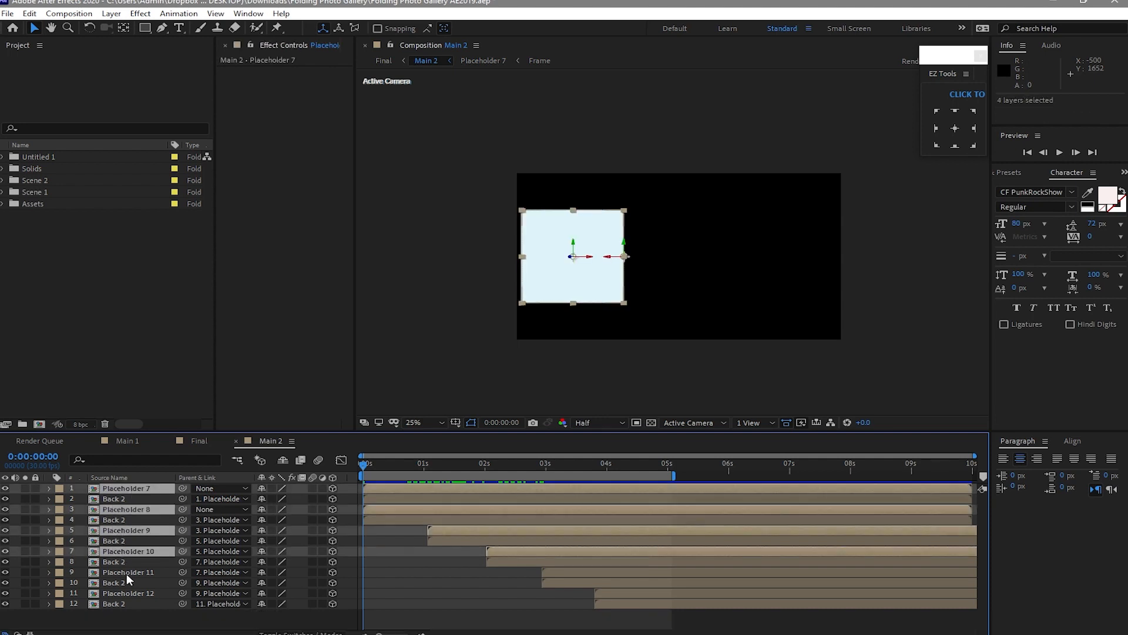
left_click(125, 572, "ctrl")
left_click(133, 593, "ctrl")
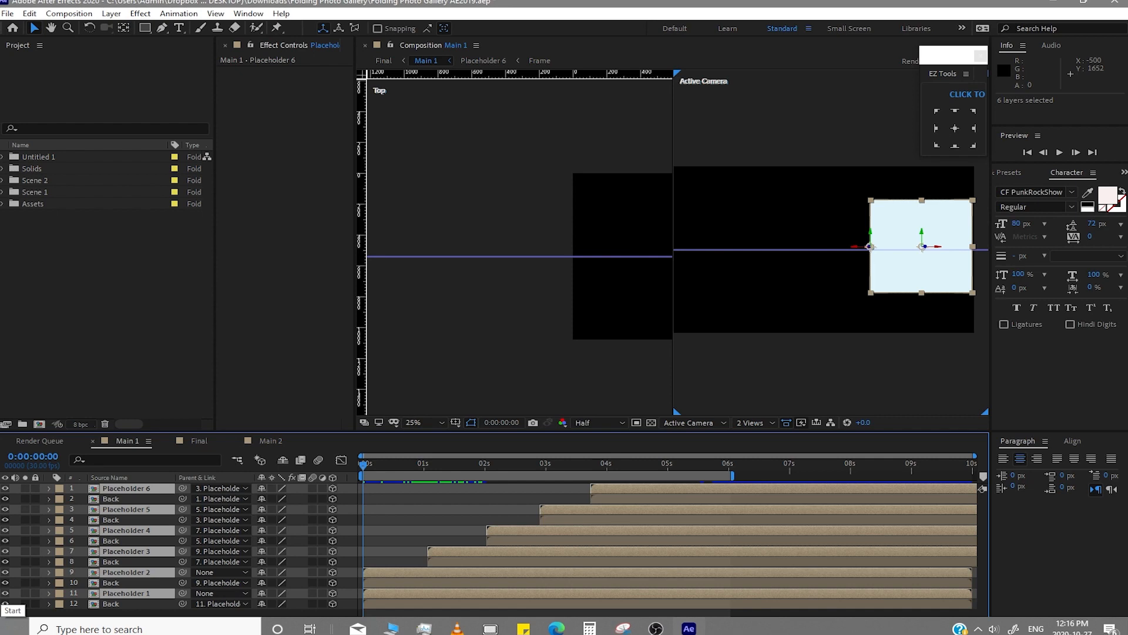
Step: Turn on Casts Shadows in the Material Options of the six selected placeholder layers
left_click(46, 490)
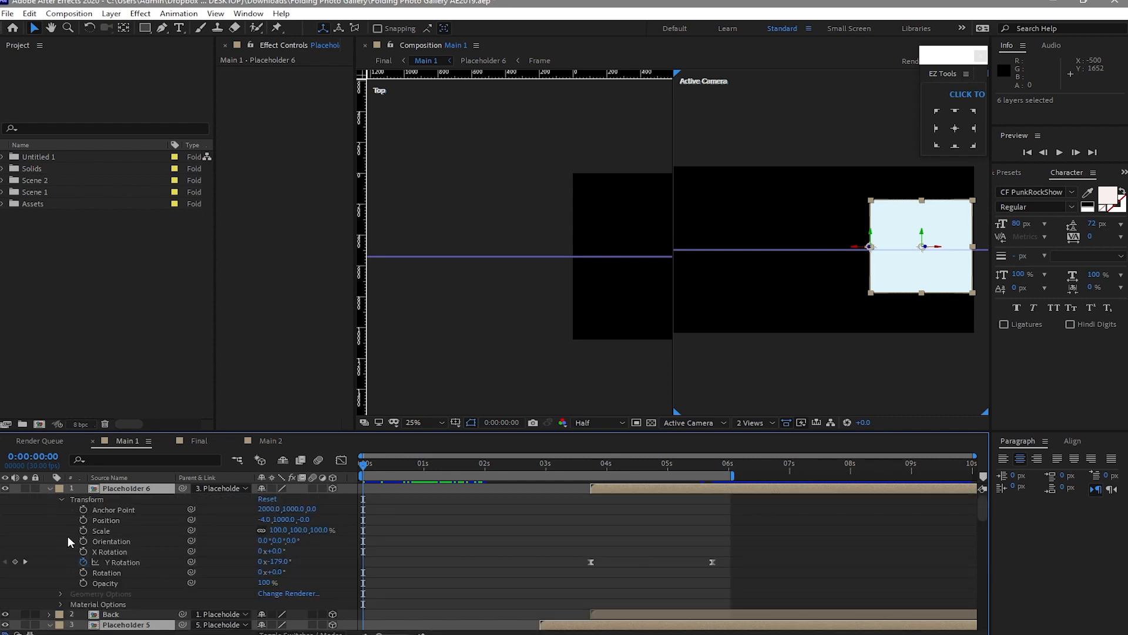
left_click(61, 605)
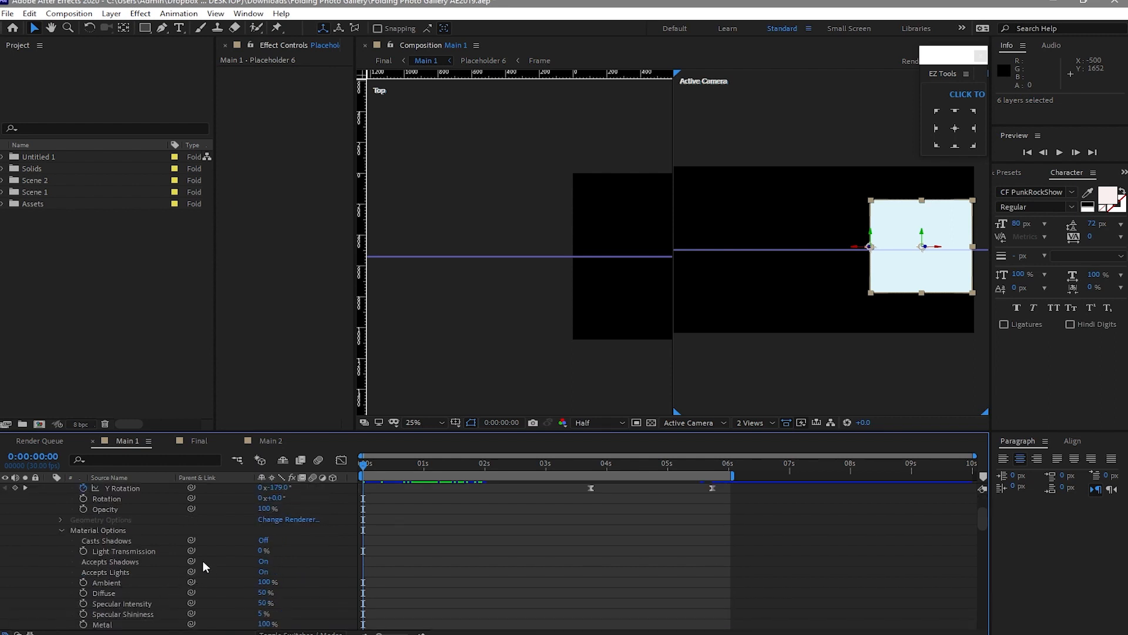
left_click(263, 542)
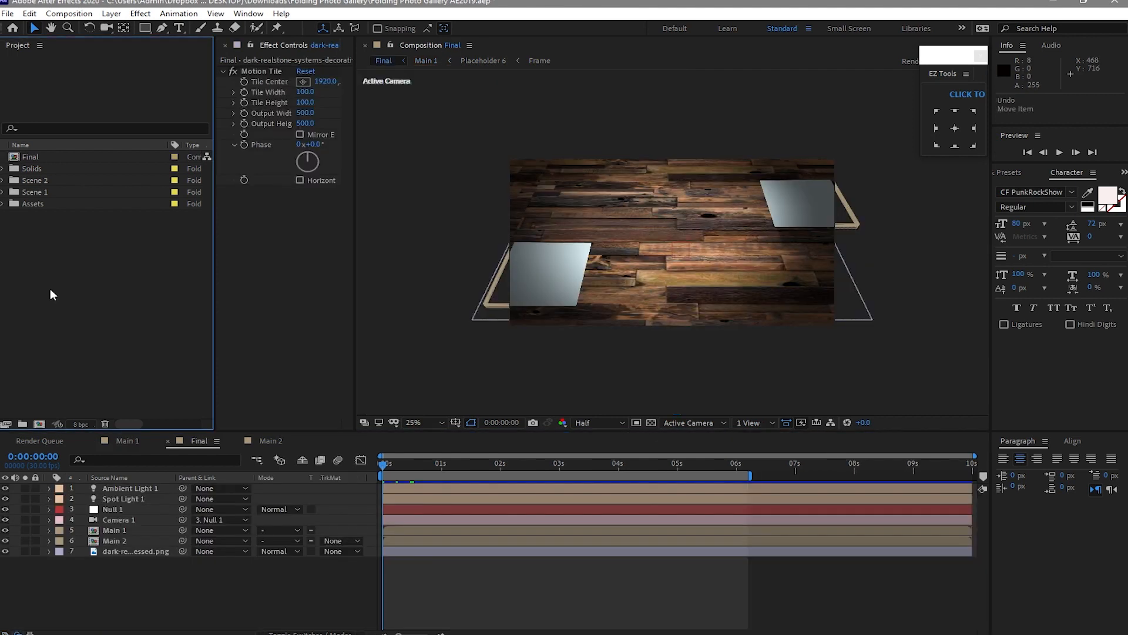
Step: Add Free-Overlay (15).mp4 as the topmost layer of the Final composition and fit it to the comp size
left_click(3, 204)
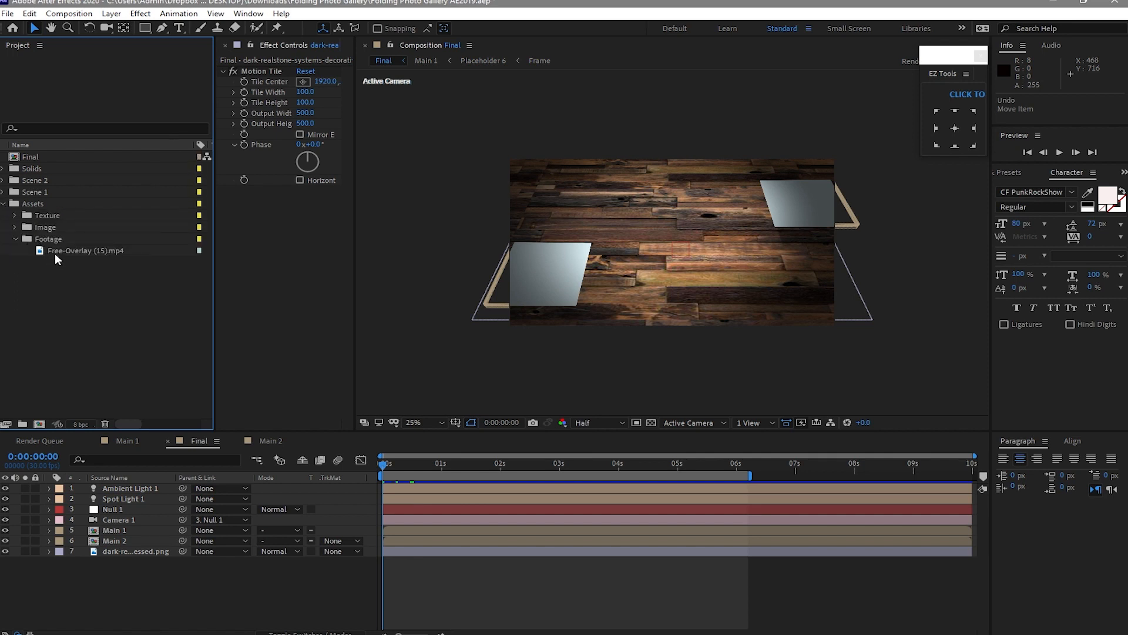
left_click_drag(59, 250, 96, 485)
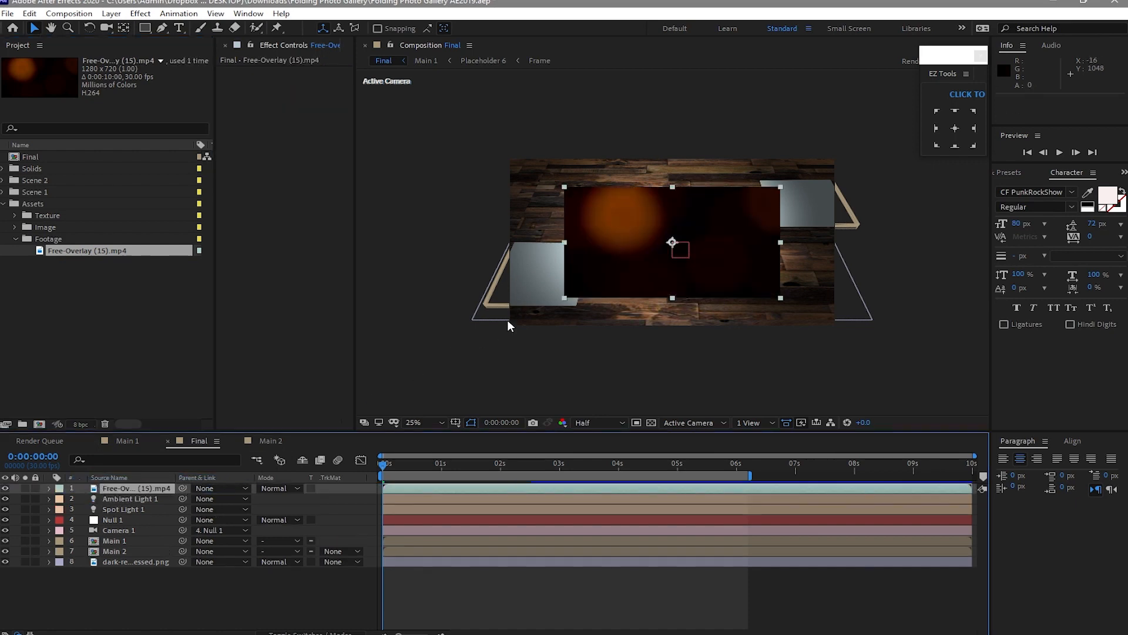
right_click(717, 228)
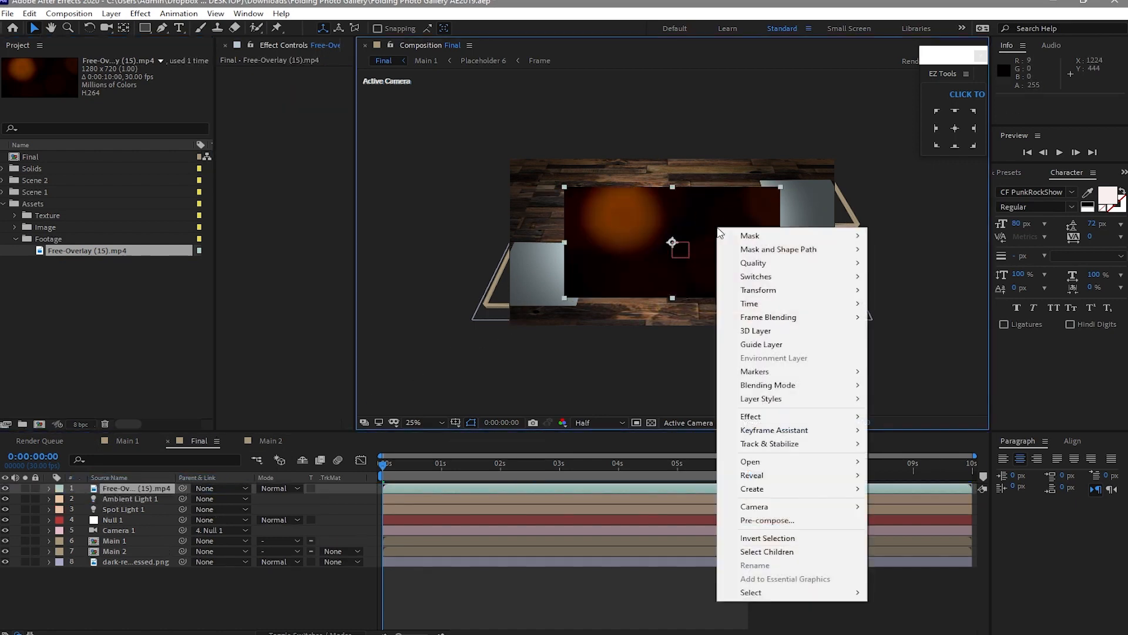
mouse_move(767, 291)
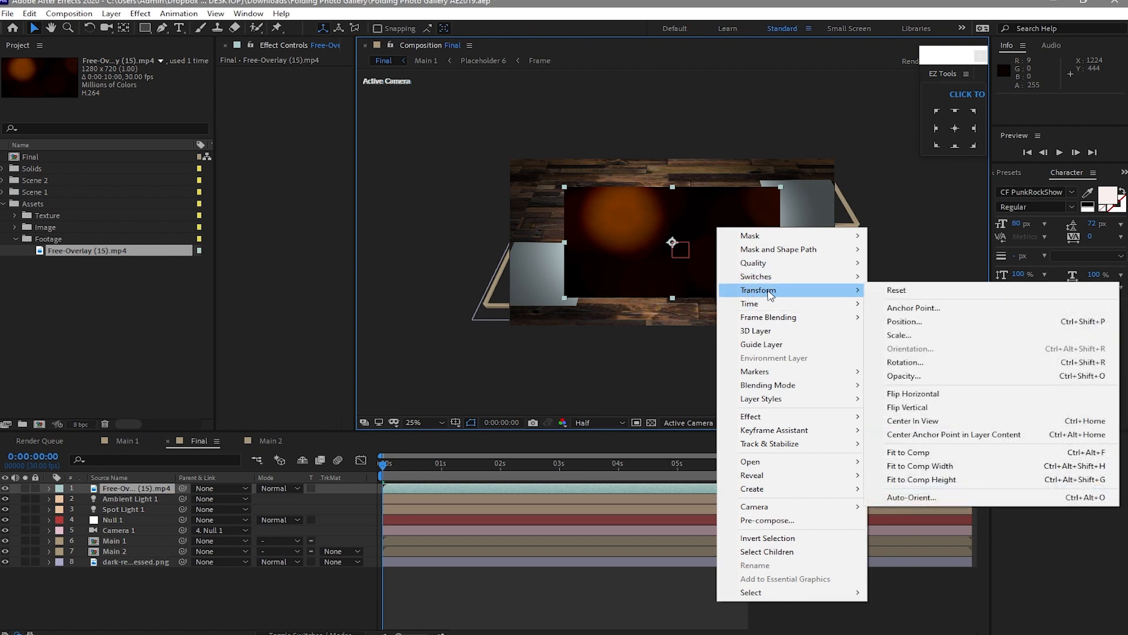
left_click(910, 453)
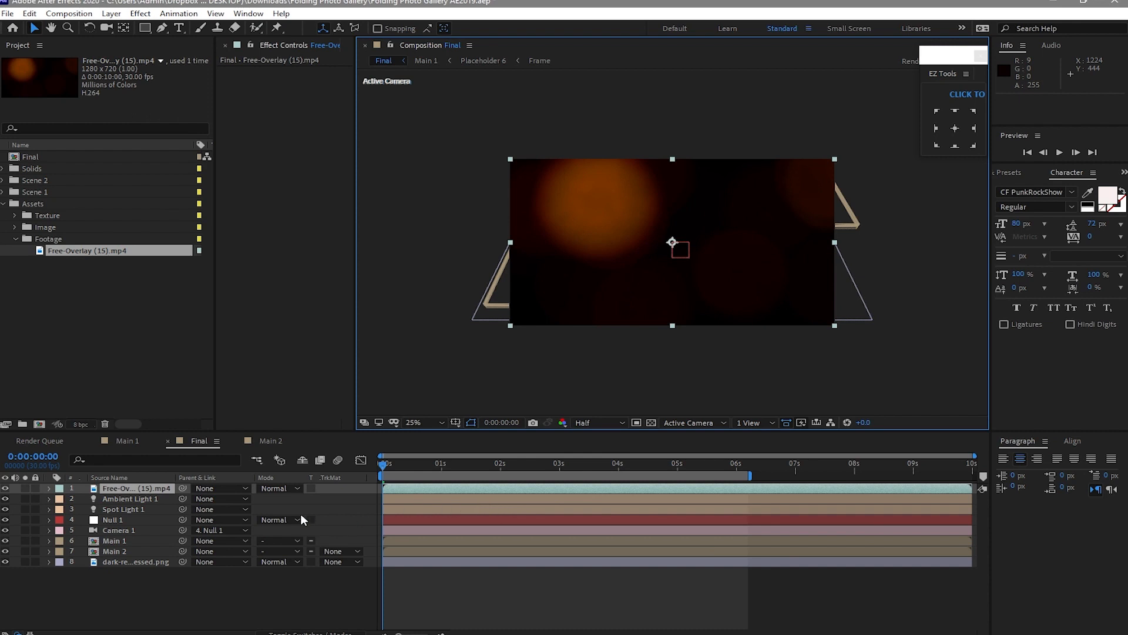
Step: Set the Free-Overlay (15).mp4 layer's blending mode to Add and its opacity to 30%, and collapse the Assets folder
left_click(299, 489)
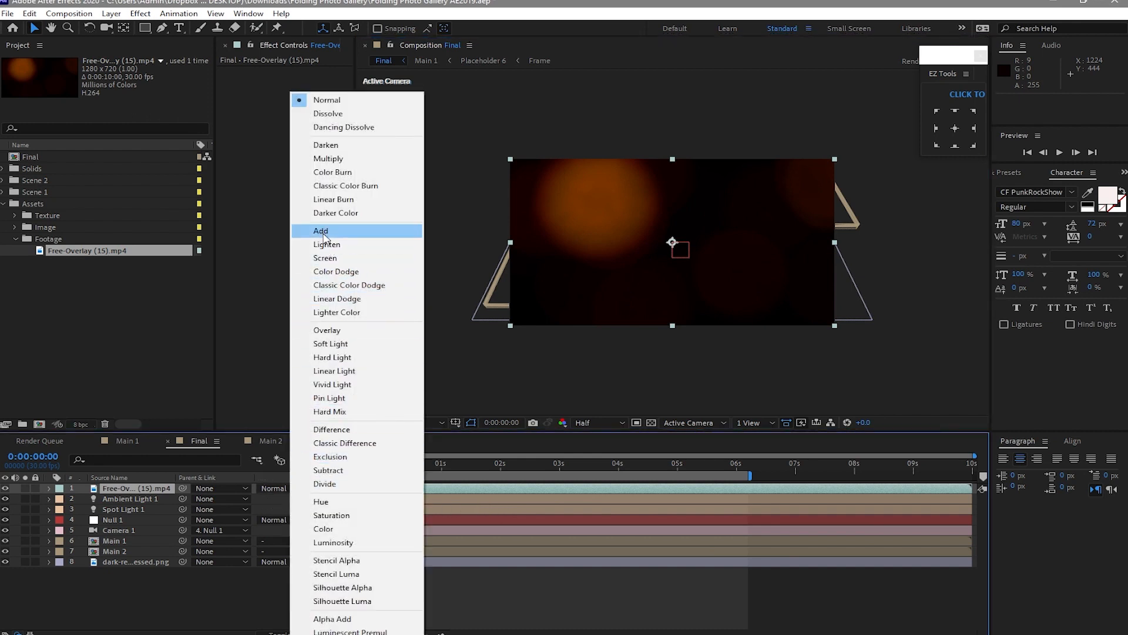
left_click(321, 229)
key("t")
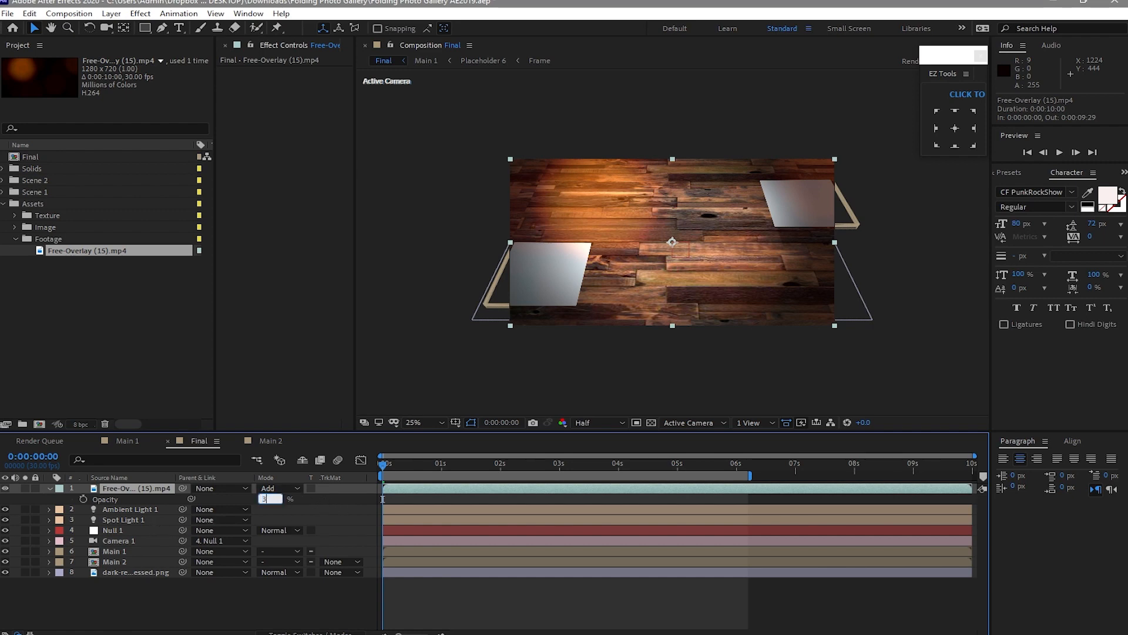
type("0")
left_click(233, 397)
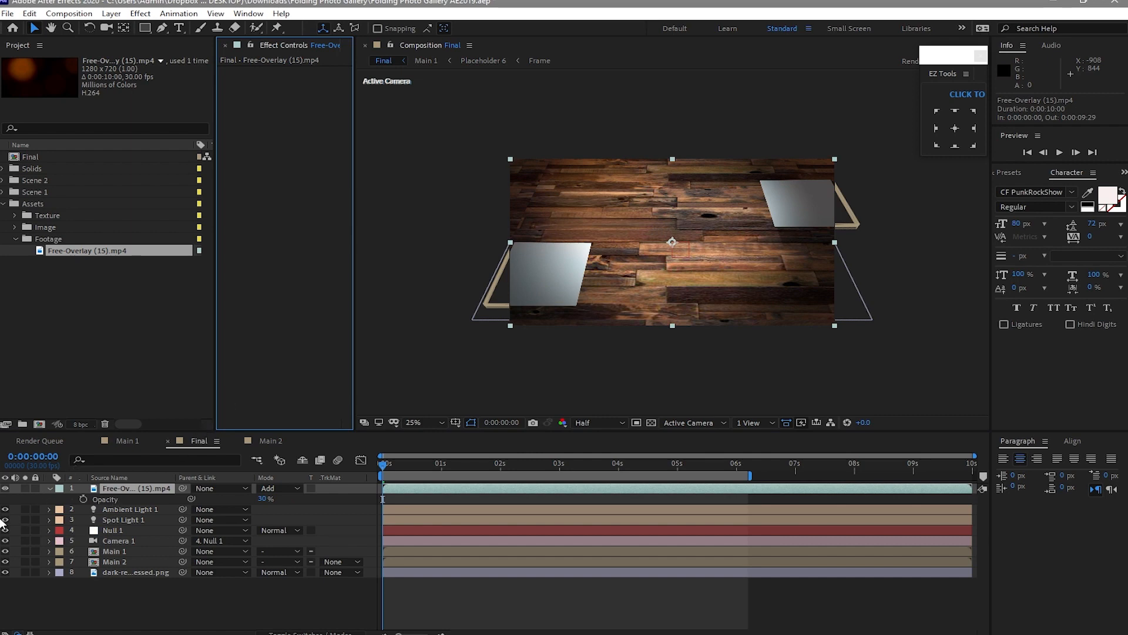
left_click(48, 488)
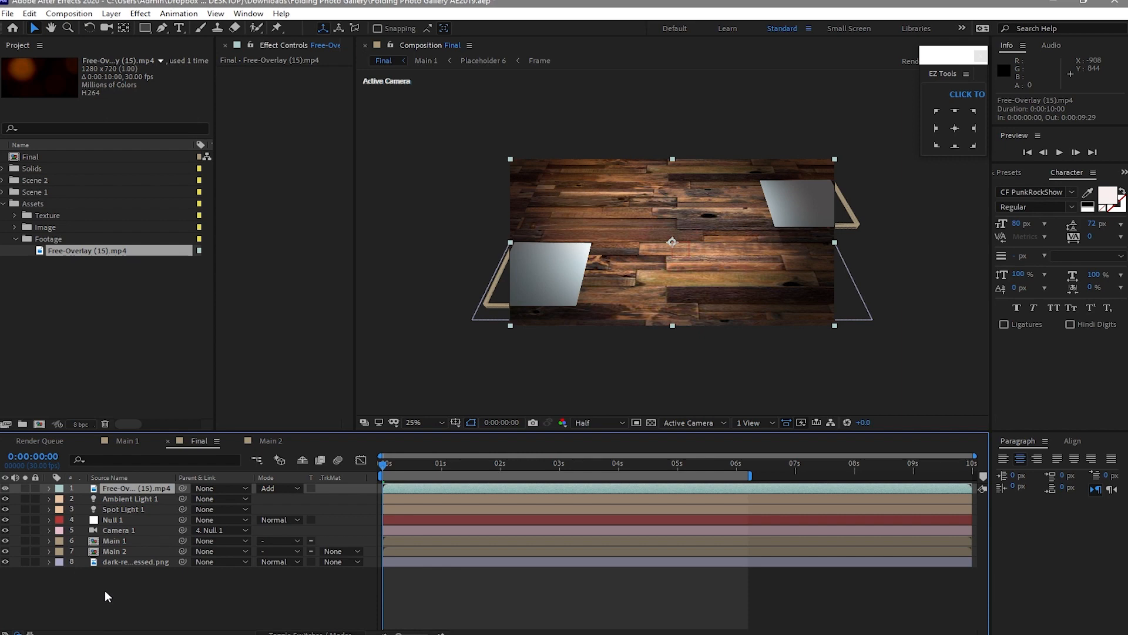
left_click(3, 203)
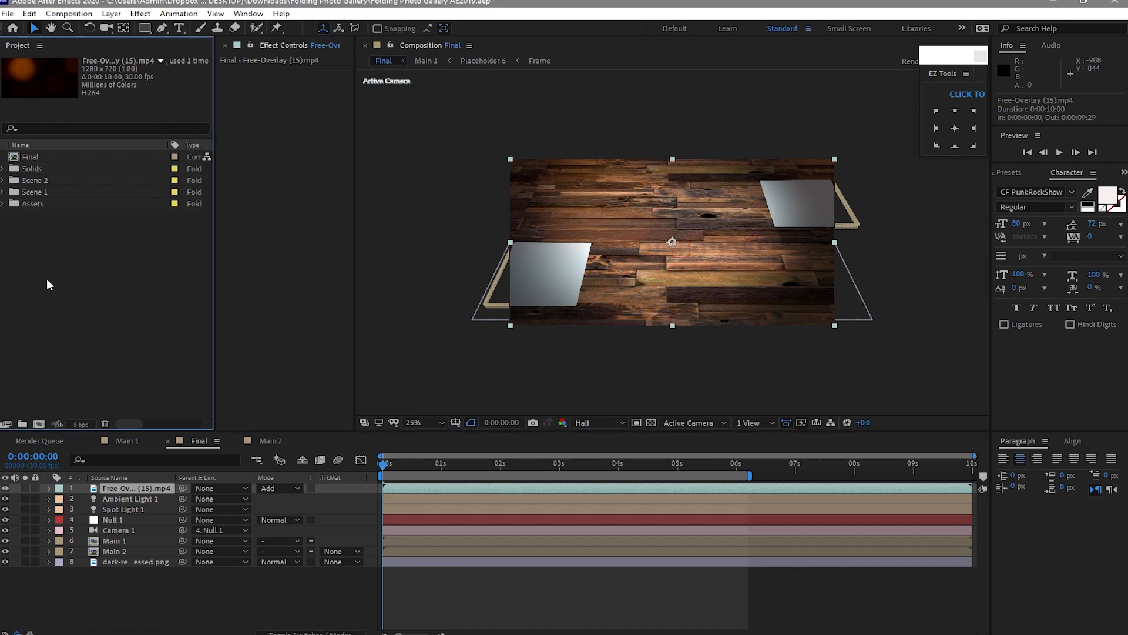